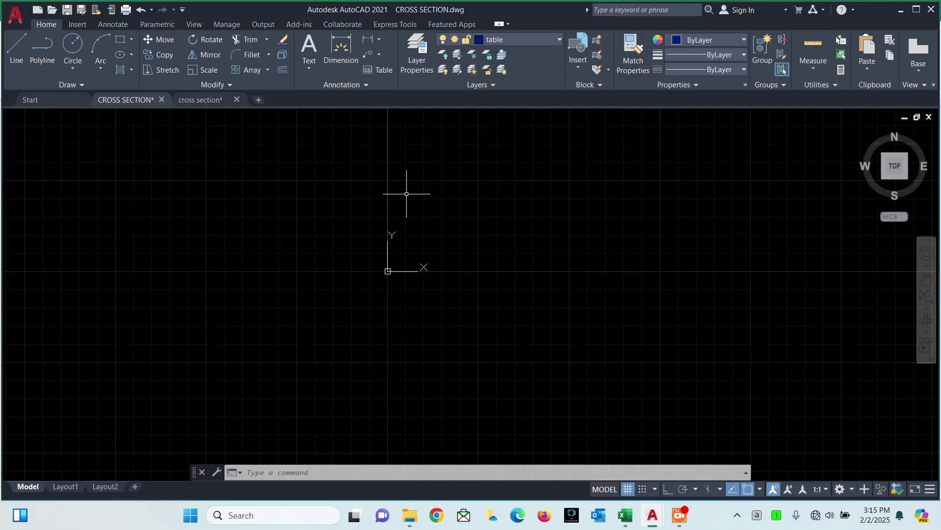
- Draw a horizontal polyline to the right from just above the origin, with Ortho mode on
click(36, 56)
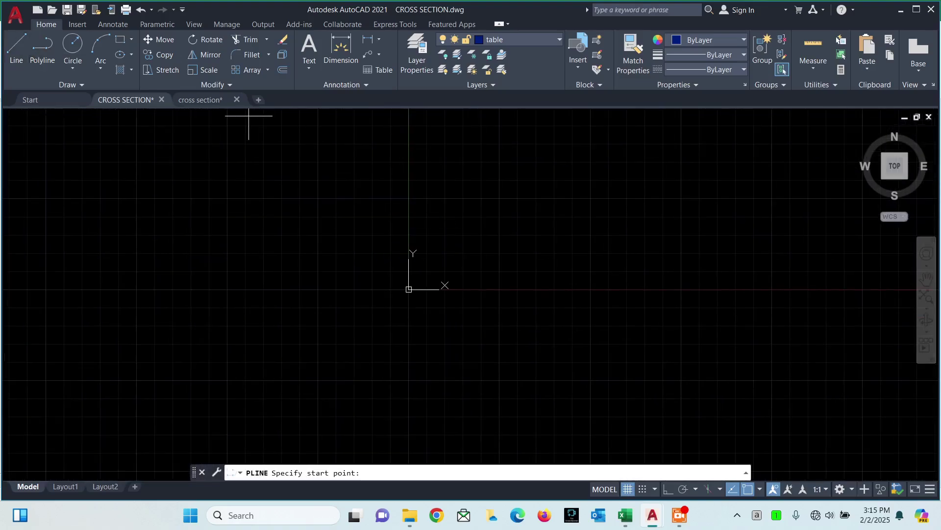
click(449, 239)
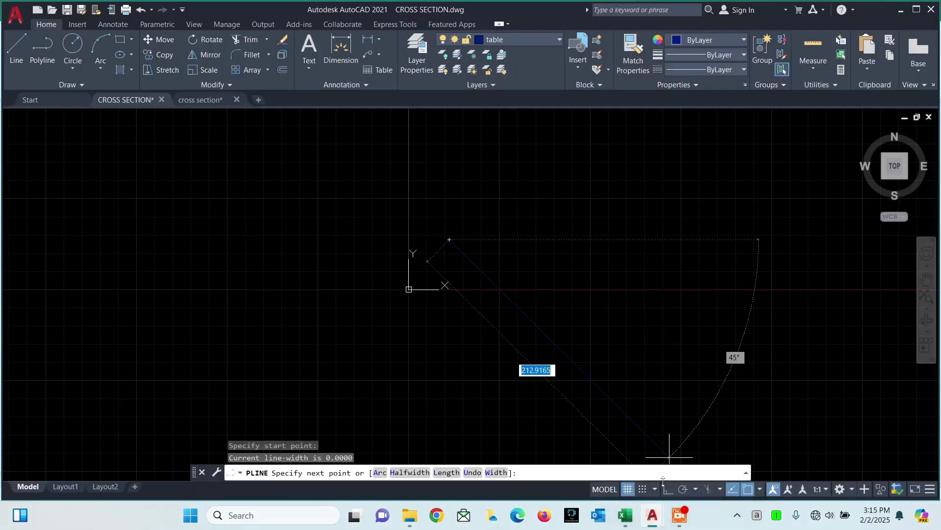
click(669, 490)
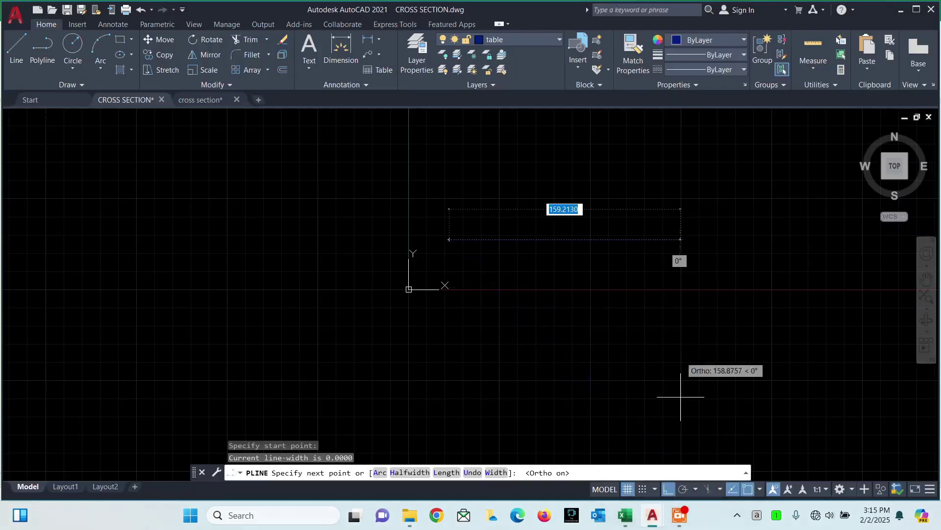
click(773, 240)
key(Escape)
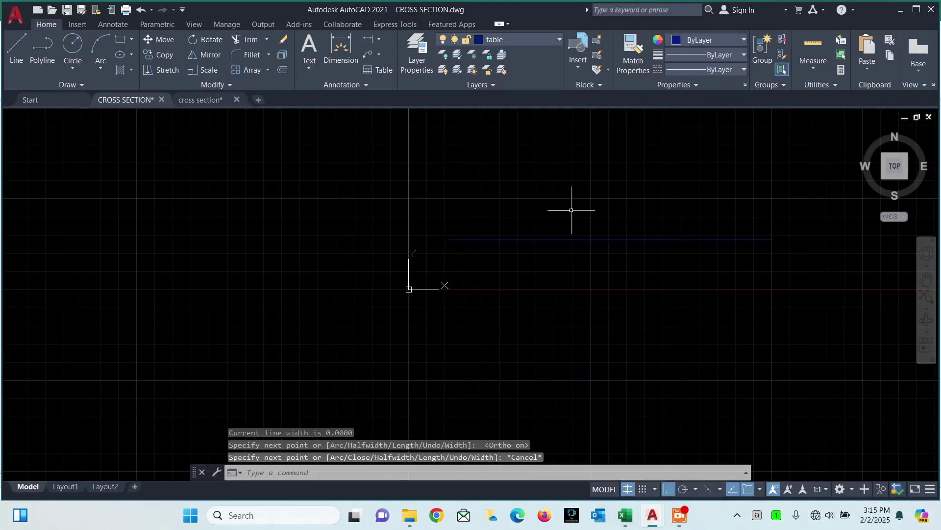
- Change the colour of the "table" layer to white
click(518, 40)
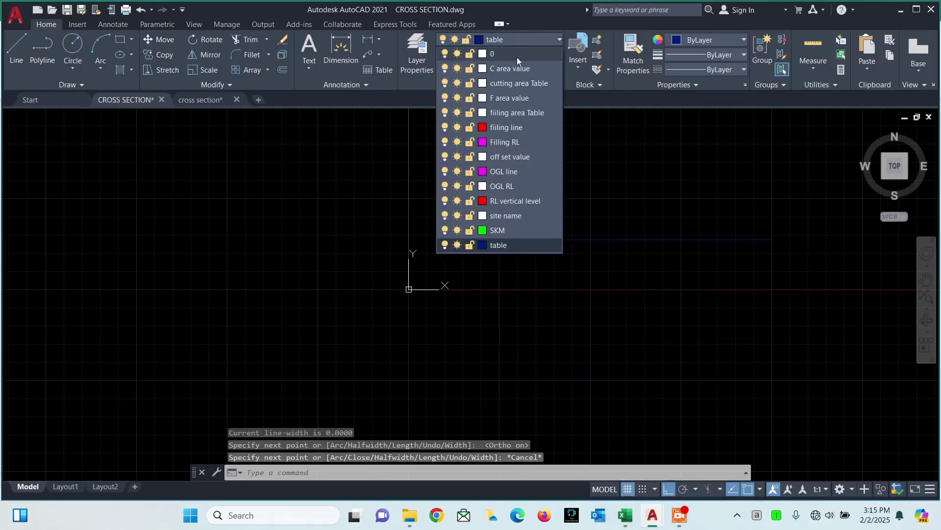
click(483, 244)
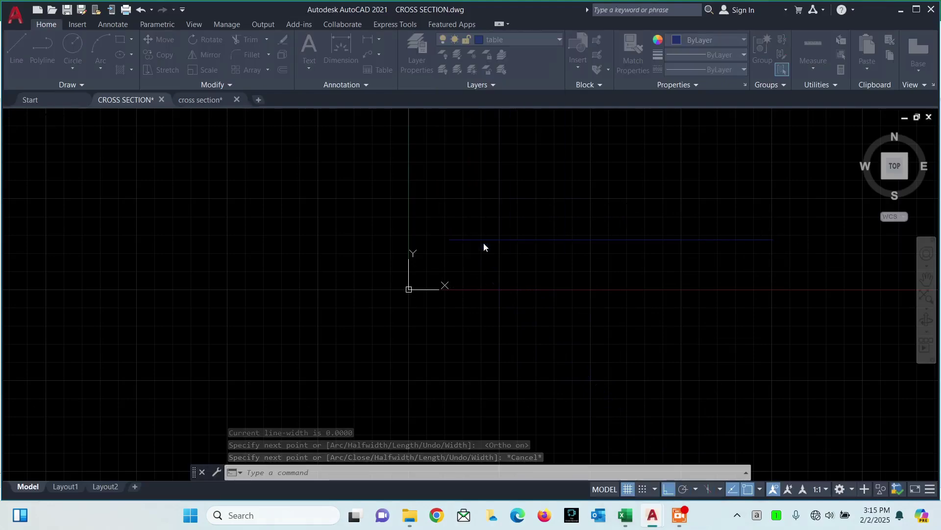
click(438, 281)
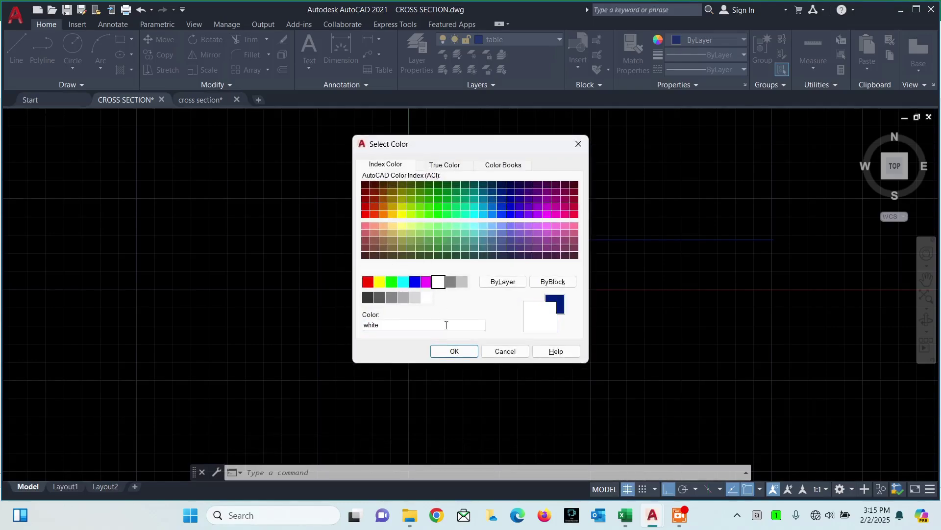
click(454, 351)
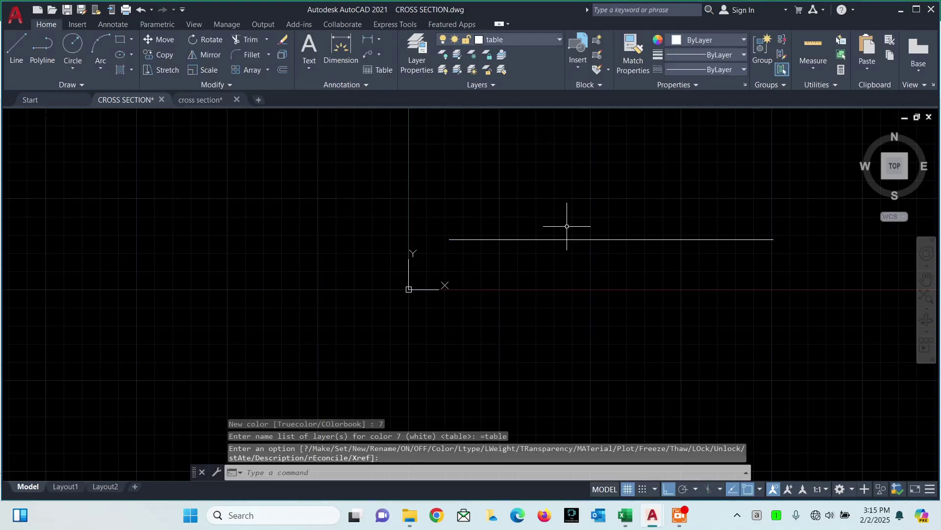
- Draw a vertical polyline straight up from the left end of the horizontal line
click(43, 48)
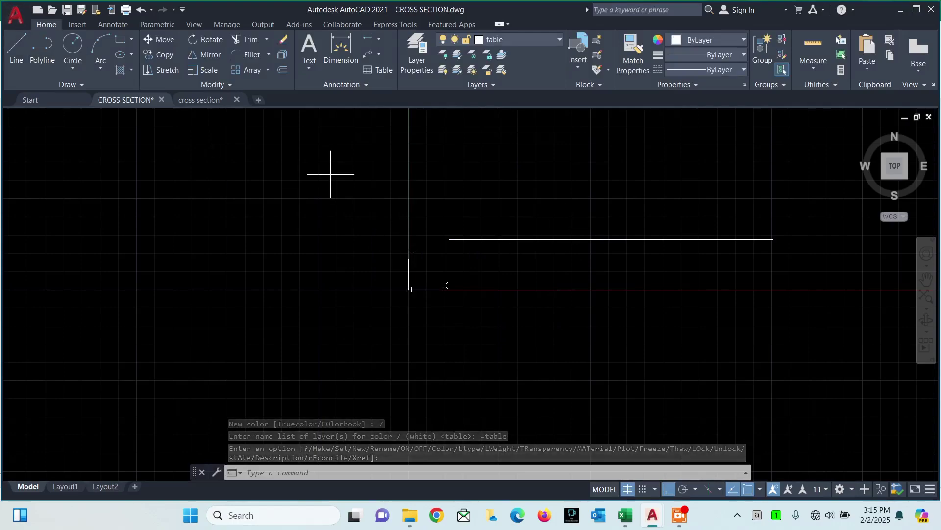
click(449, 239)
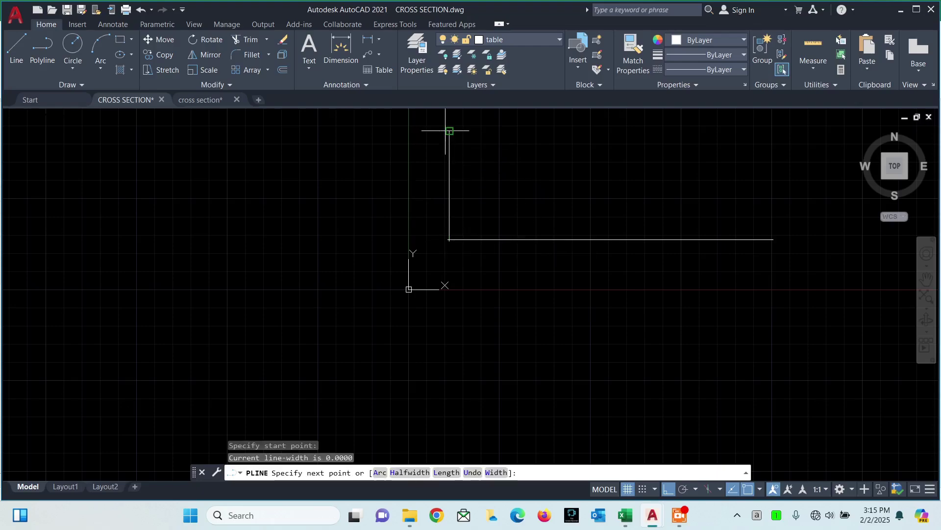
click(448, 130)
key(Return)
- Add the multiline text "FILLING LEVEL" in the empty area left of the vertical line
middle_drag(513, 170, 524, 247)
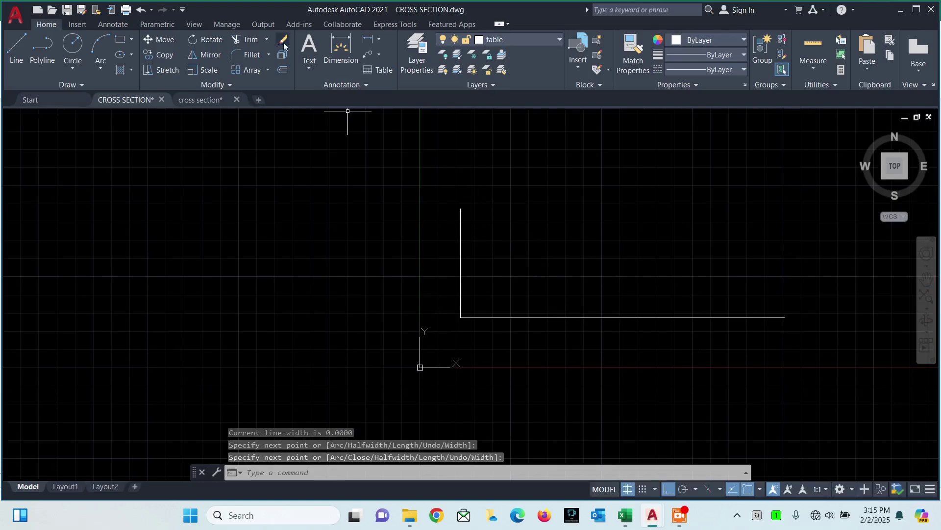
click(309, 68)
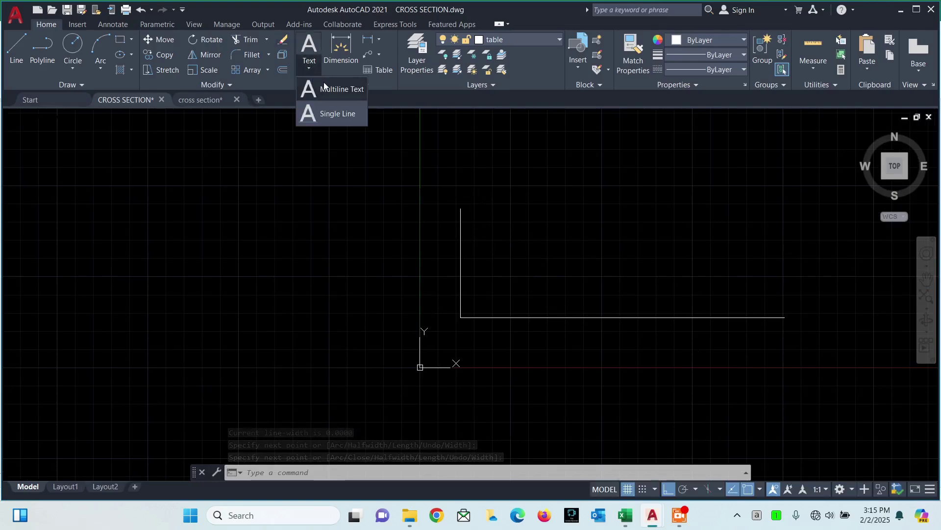
click(342, 89)
click(199, 241)
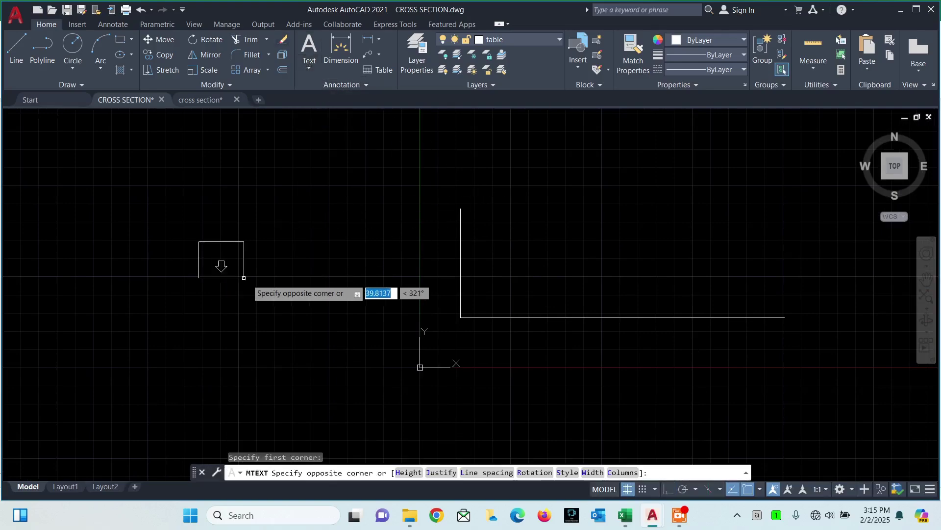
click(268, 254)
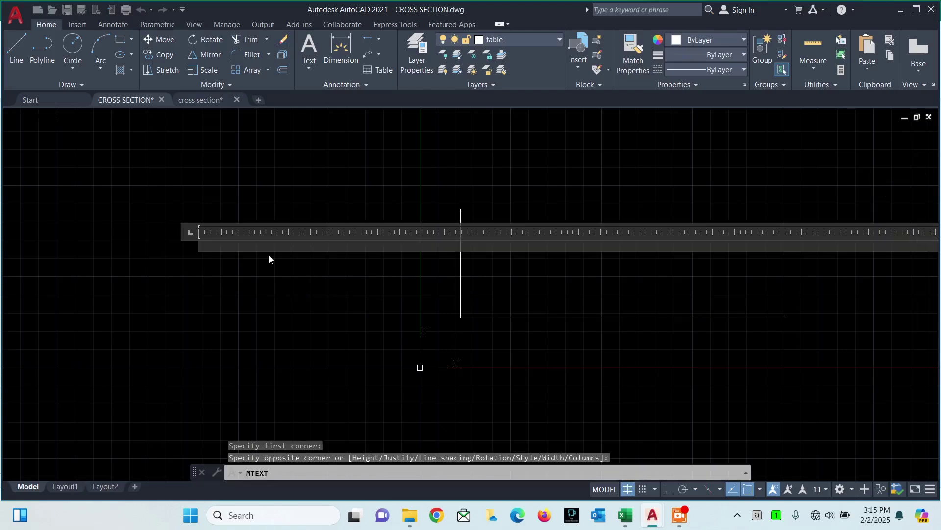
text(Fl)
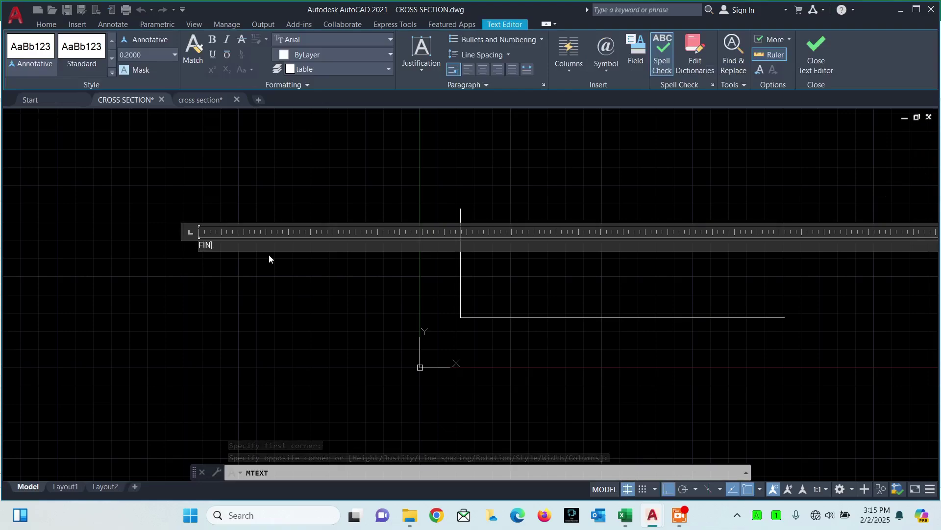
text(NAL LEVE)
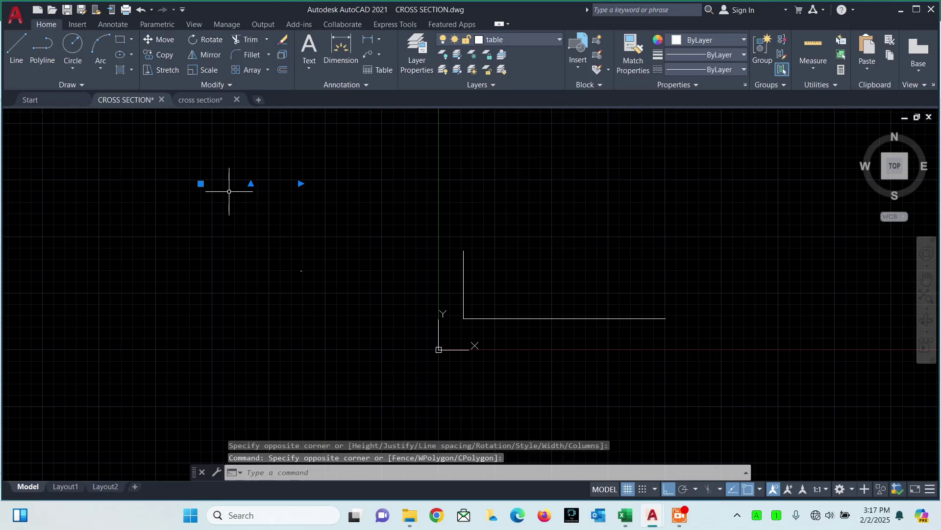
key(Escape)
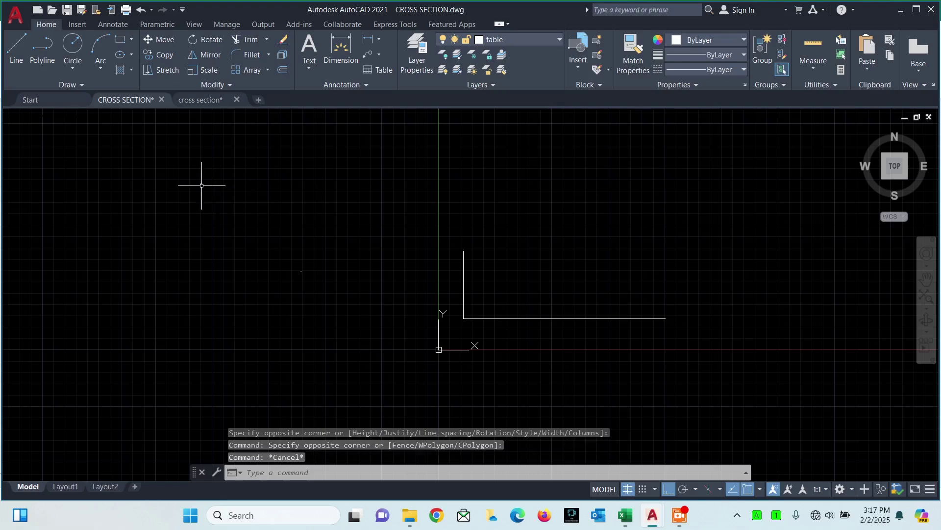
- Change the font of the whole FILLING LEVEL text to Verdana
scroll(201, 185, up, 6)
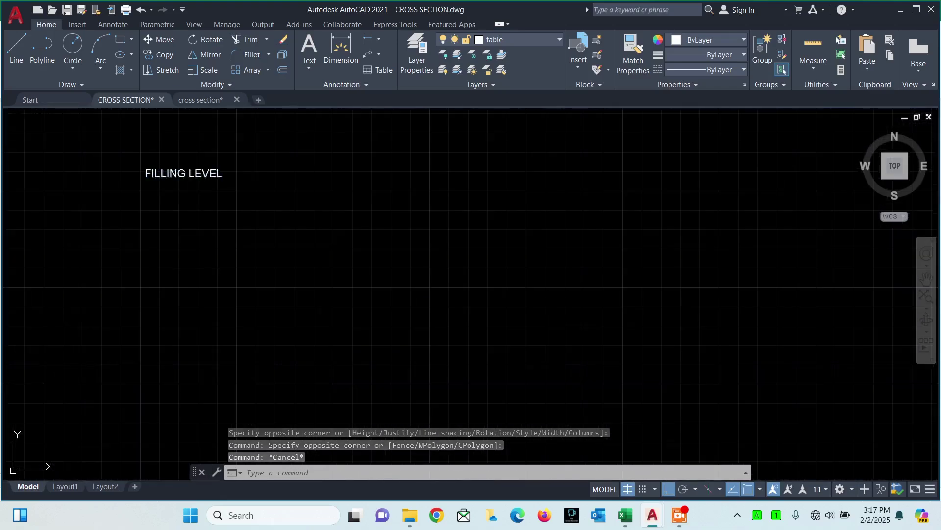
click(183, 173)
double_click(183, 173)
drag(170, 173, 222, 174)
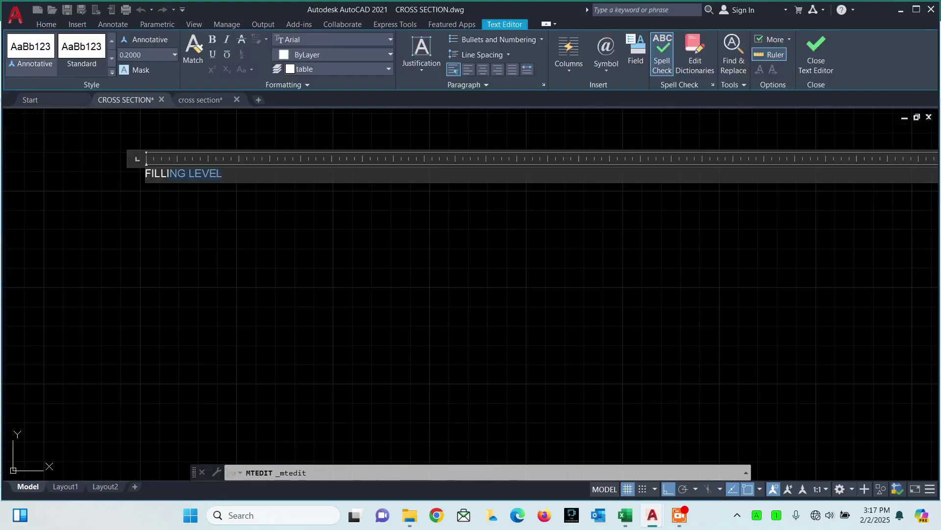
click(301, 40)
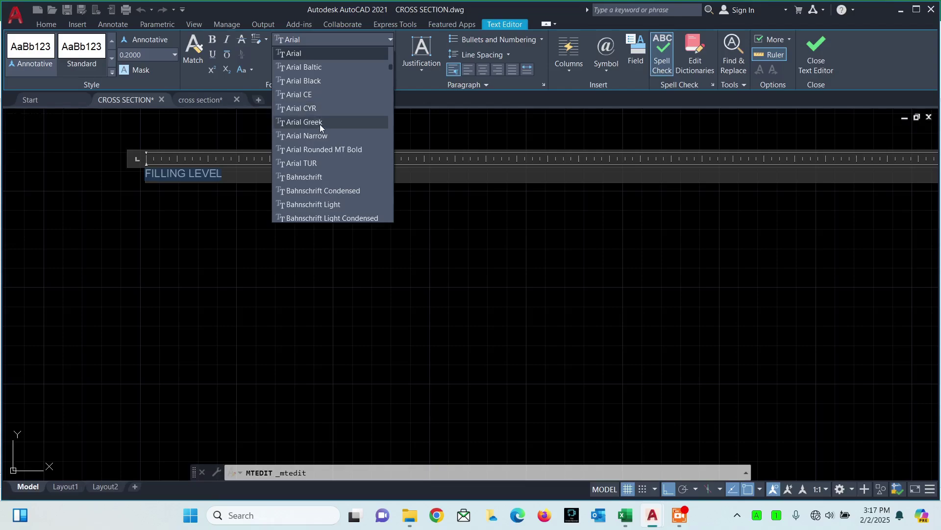
scroll(309, 65, down, 15)
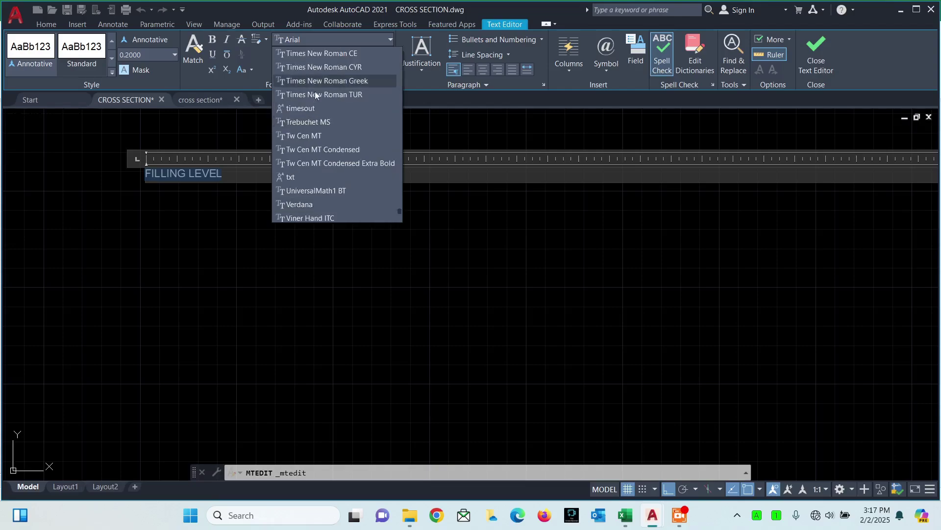
click(310, 205)
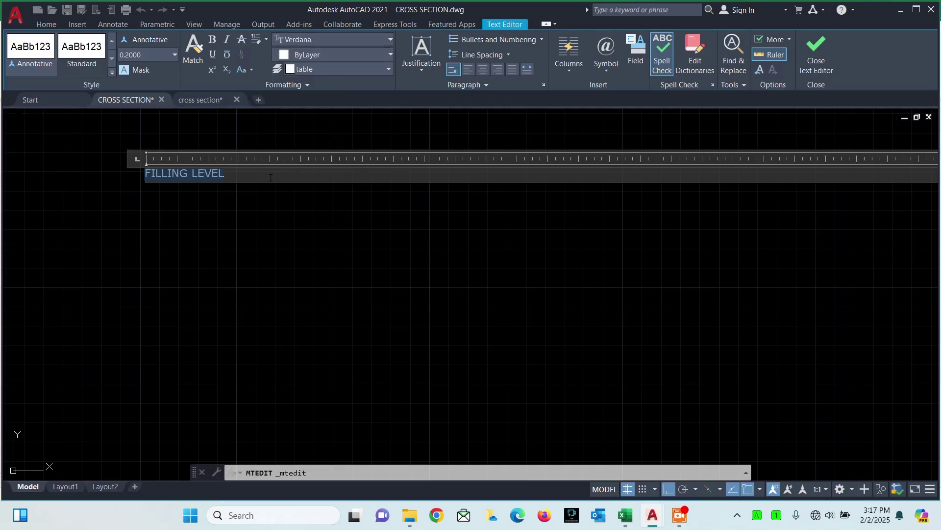
- Set the FILLING LEVEL text height to 0.3 and narrow its text frame to fit closer to the words
click(152, 58)
text(.3)
key(Return)
scroll(328, 217, down, 5)
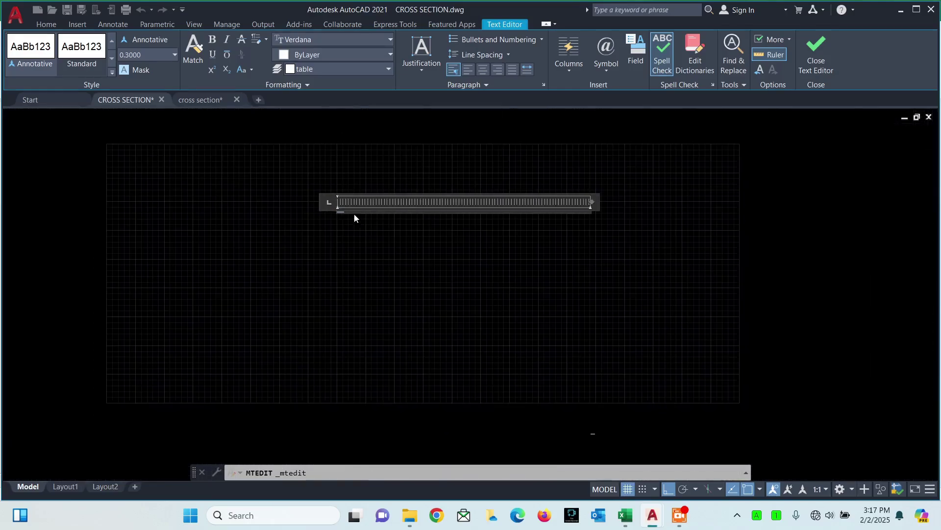
drag(590, 201, 360, 202)
click(524, 288)
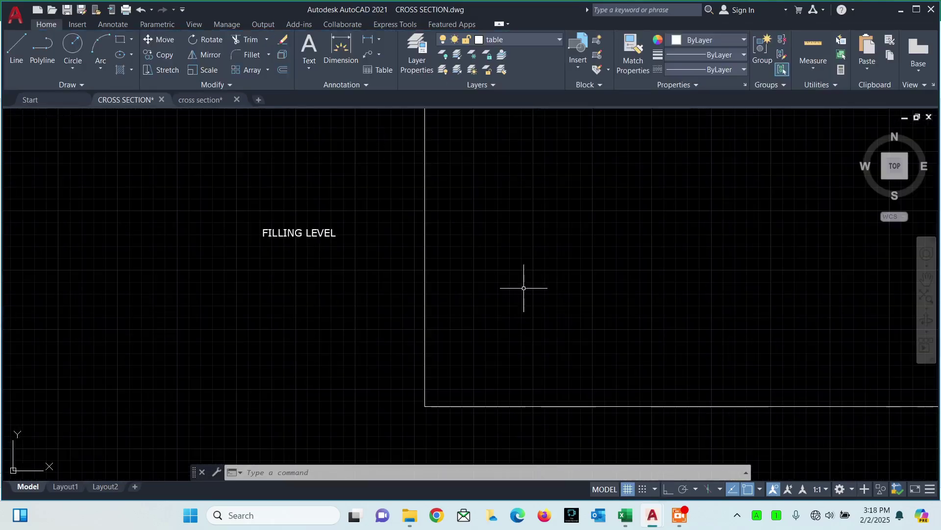
- Offset the horizontal base line upward by 1.8
text(o)
key(Return)
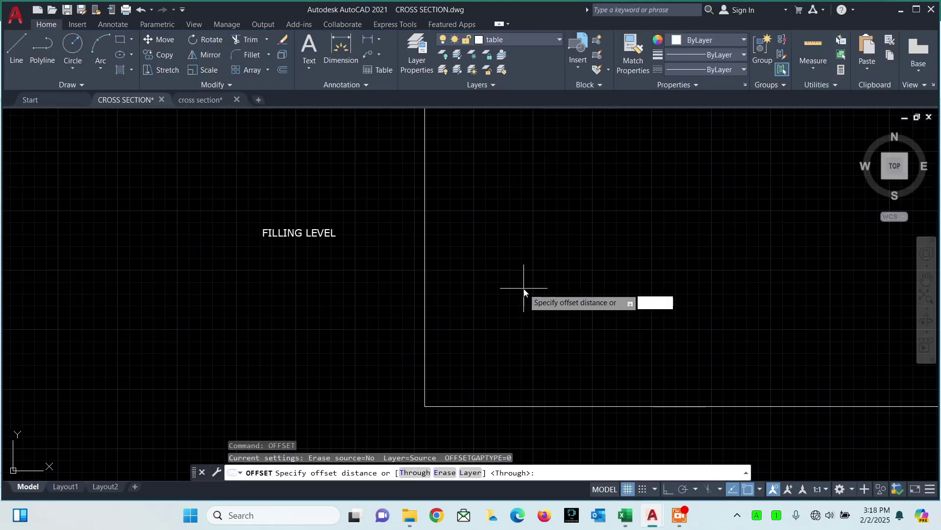
key(Return)
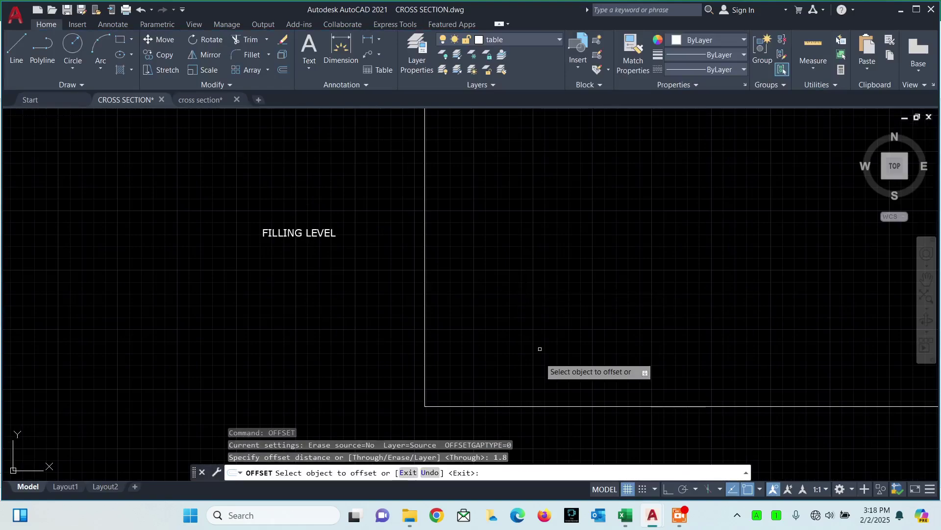
click(536, 407)
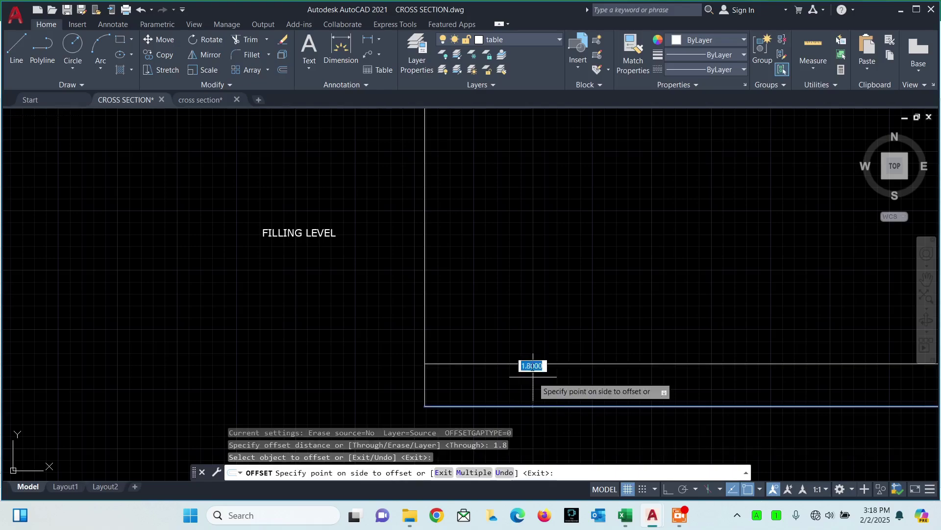
click(531, 353)
key(Escape)
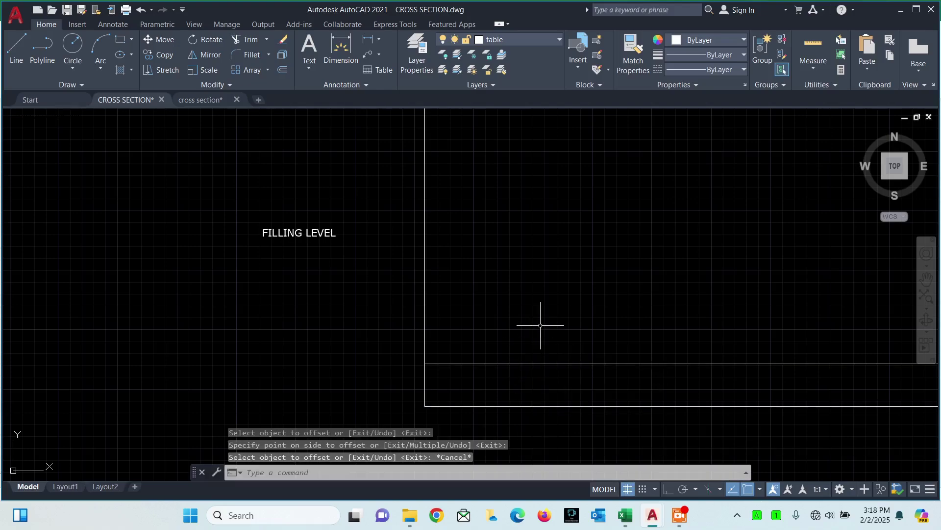
- Add two more row lines above by offsetting the uppermost horizontal line upward by 1.8 each time
key(Return)
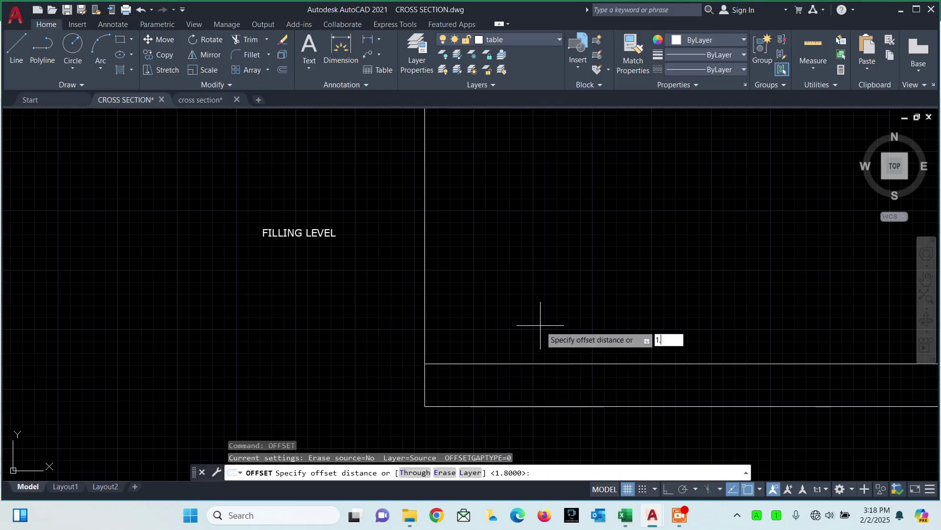
text(1.8)
key(Return)
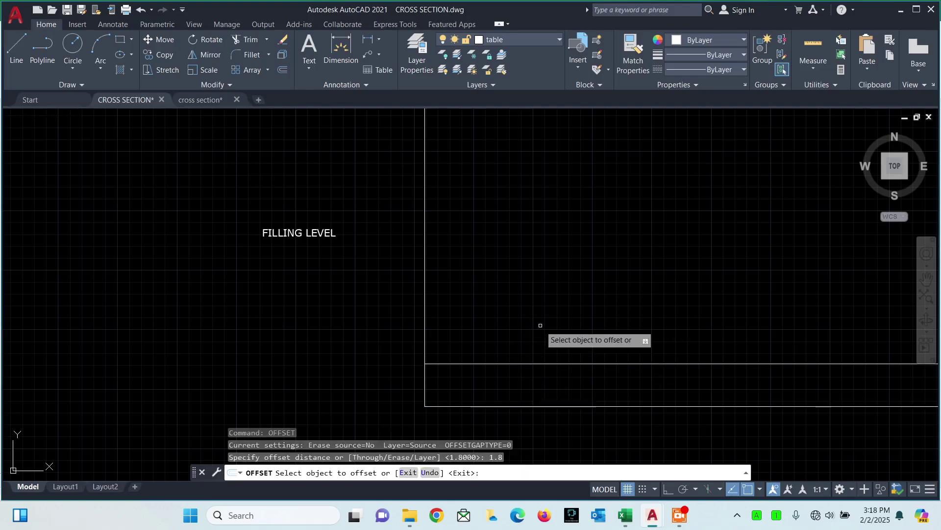
click(583, 364)
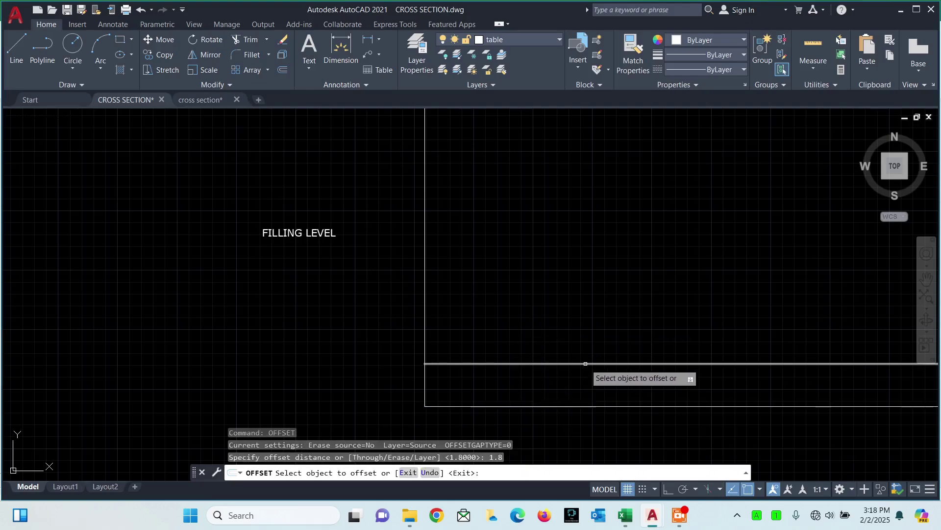
click(590, 342)
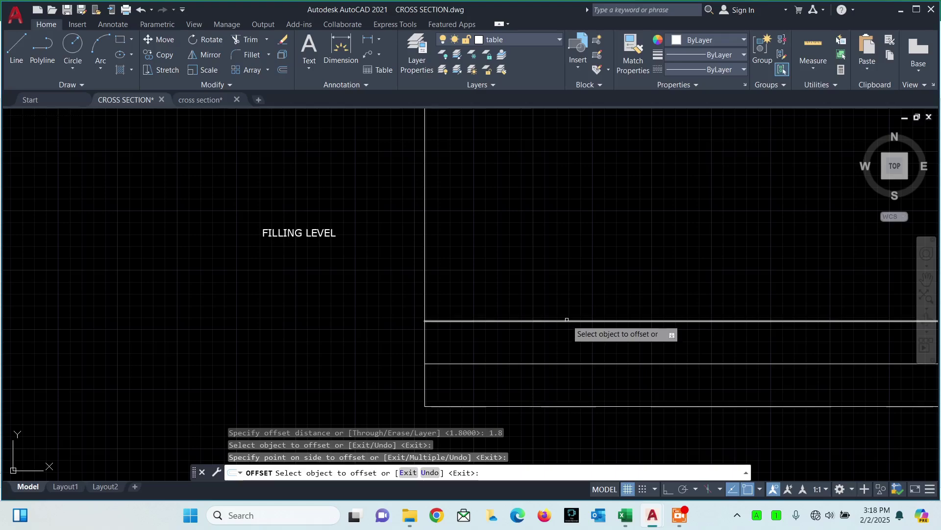
click(566, 321)
click(565, 275)
key(Escape)
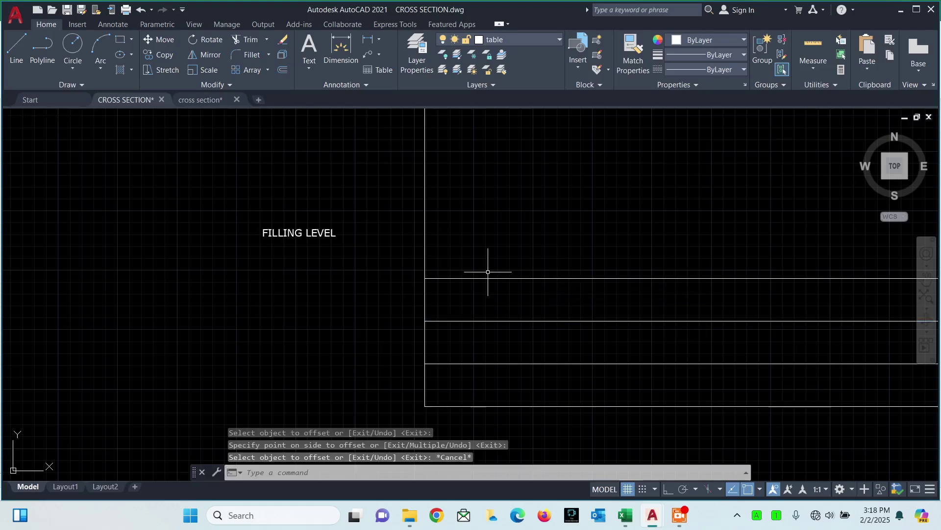
- Copy the FILLING LEVEL text into the uppermost table row, just inside the vertical border line
click(302, 210)
click(251, 270)
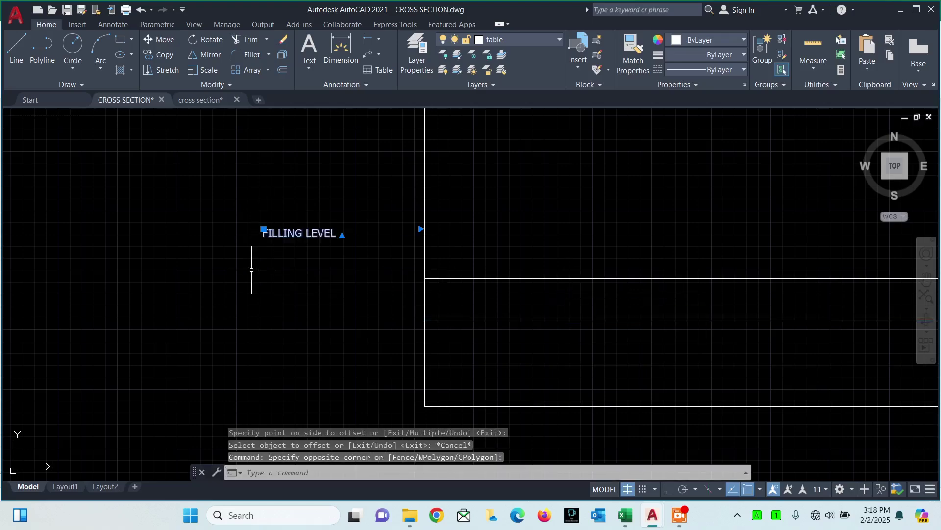
text(co)
key(Return)
click(280, 235)
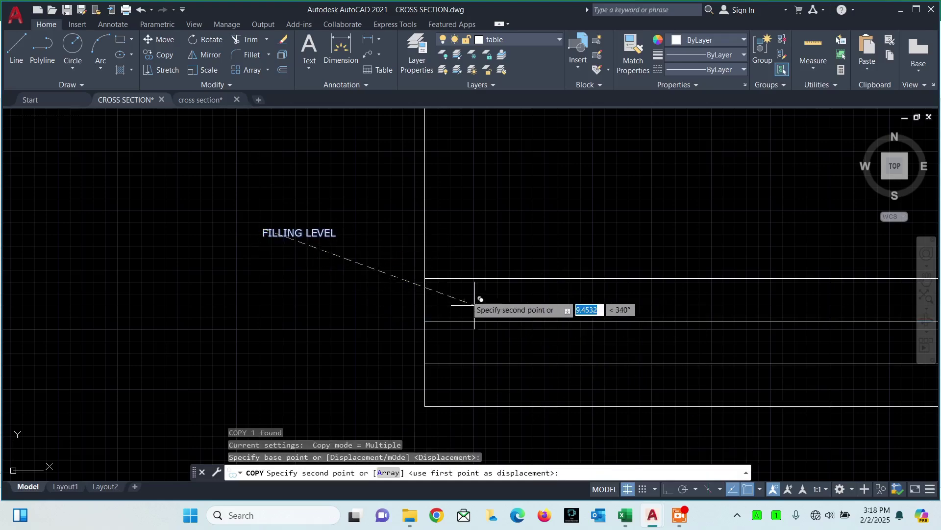
scroll(475, 303, up, 4)
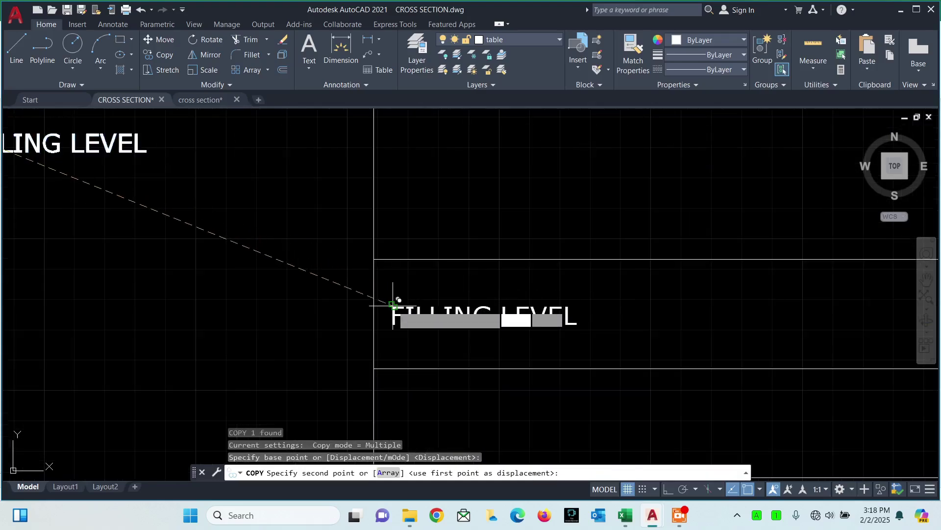
click(392, 304)
key(Escape)
scroll(406, 289, down, 2)
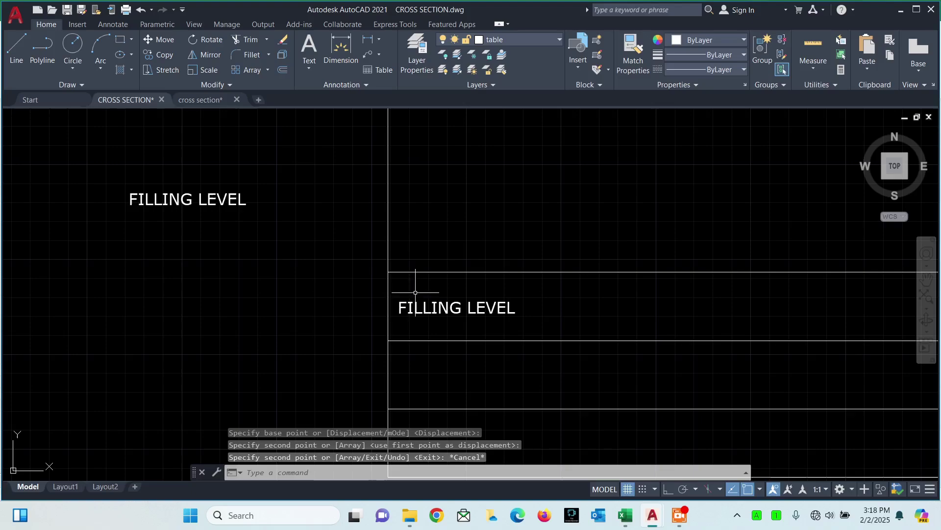
- Rotate the copied FILLING LEVEL label about 90° counterclockwise around its lower-left corner so that it reads vertically
click(443, 309)
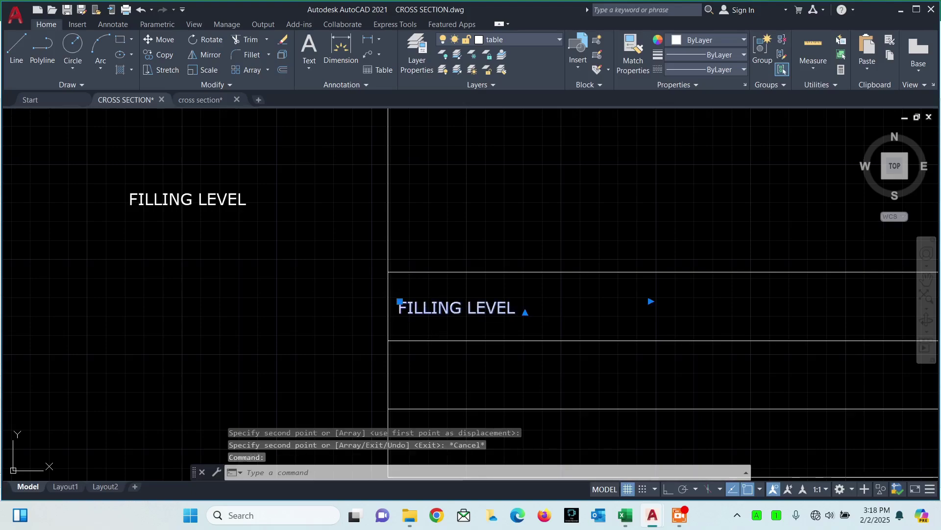
double_click(438, 309)
click(514, 342)
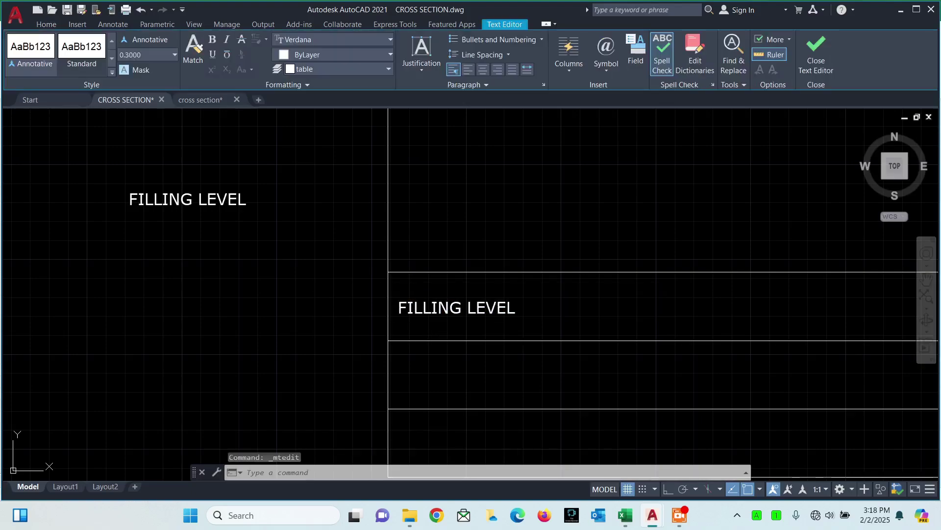
click(480, 300)
text(RO)
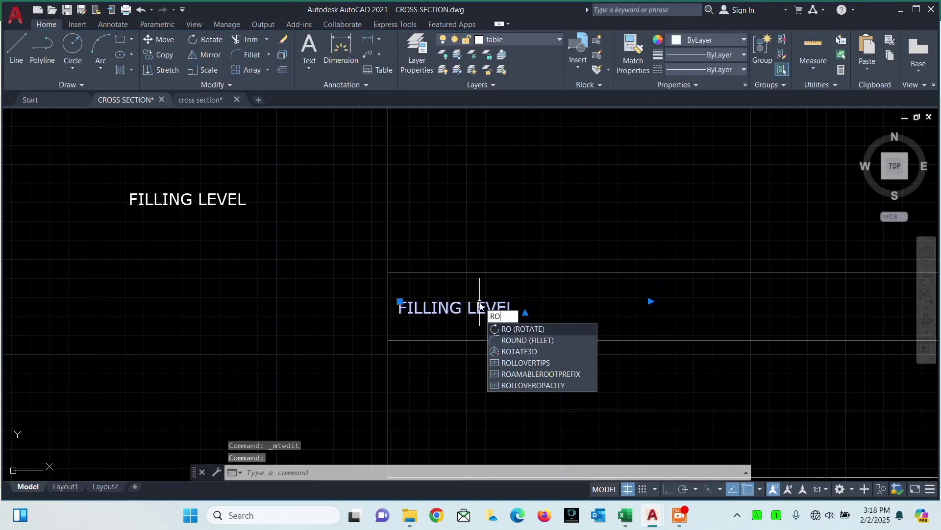
key(Return)
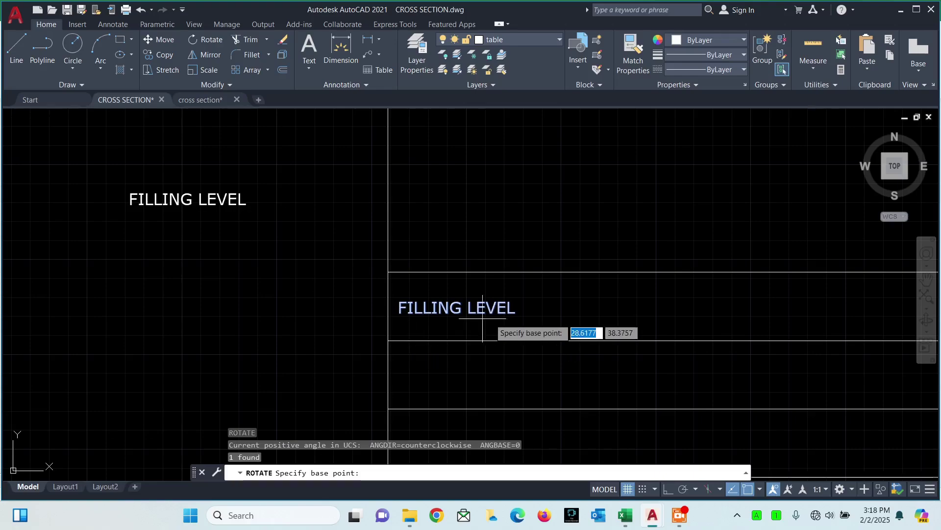
click(399, 312)
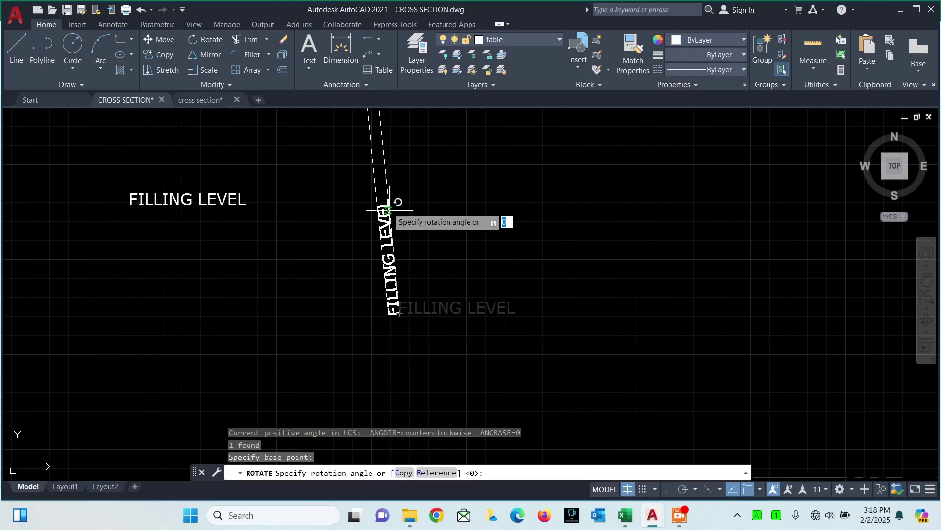
click(396, 168)
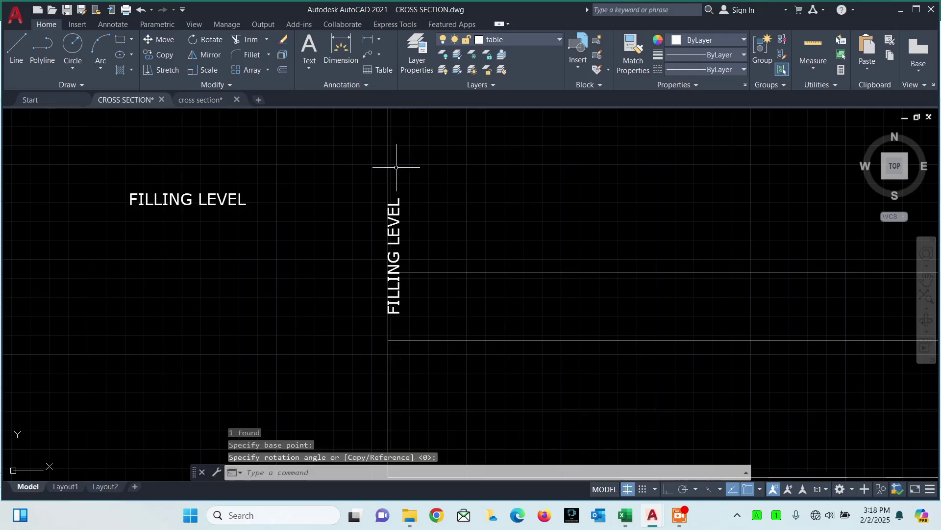
- Delete the original horizontal FILLING LEVEL text outside the table
click(275, 170)
click(170, 208)
key(Delete)
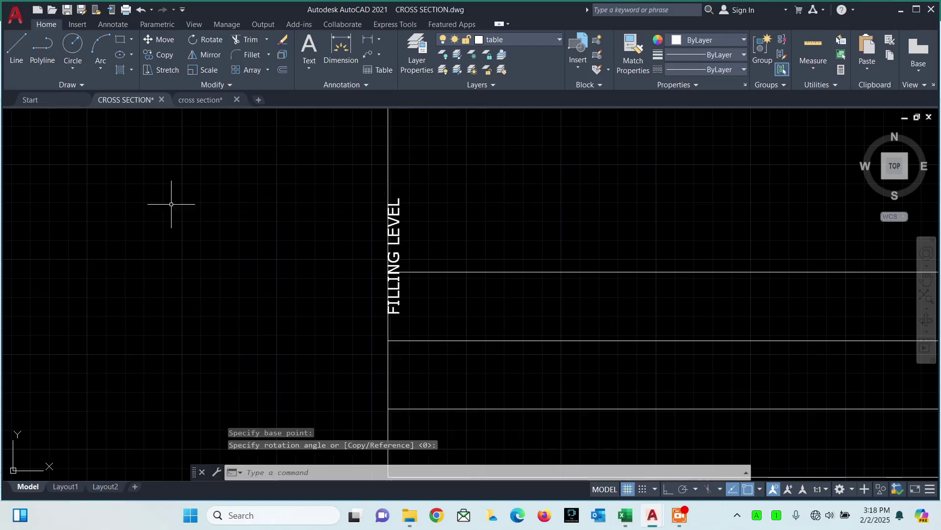
- Split the rotated label into two lines, FILLING and LEVEL, and narrow its text frame to a width of about 1.97
click(395, 231)
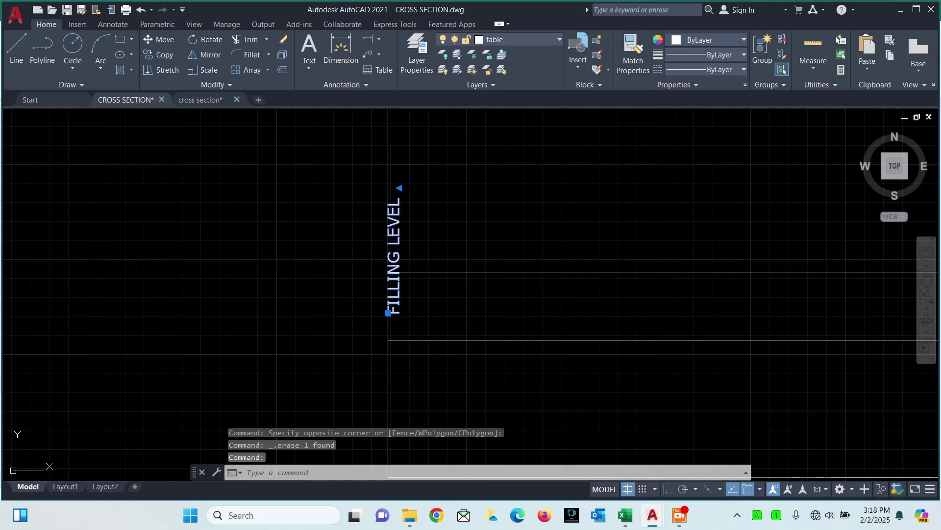
double_click(395, 231)
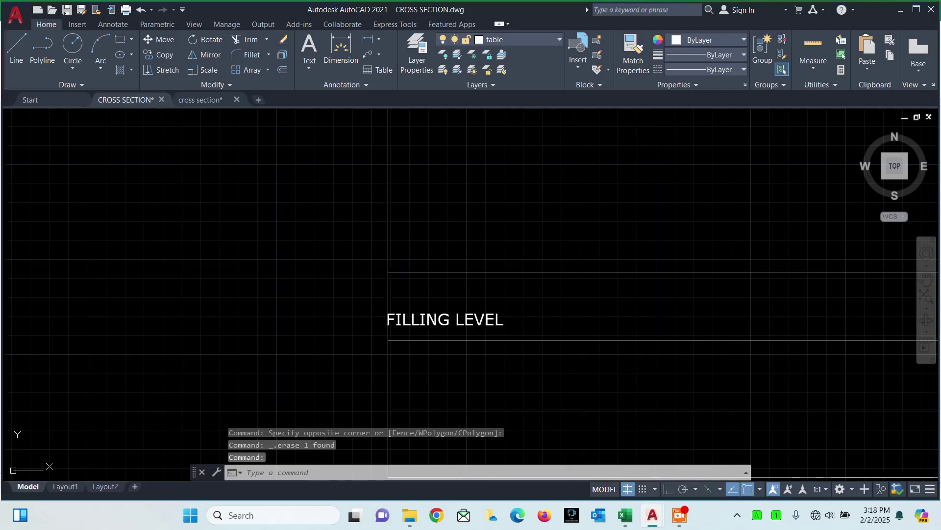
click(450, 321)
key(Return)
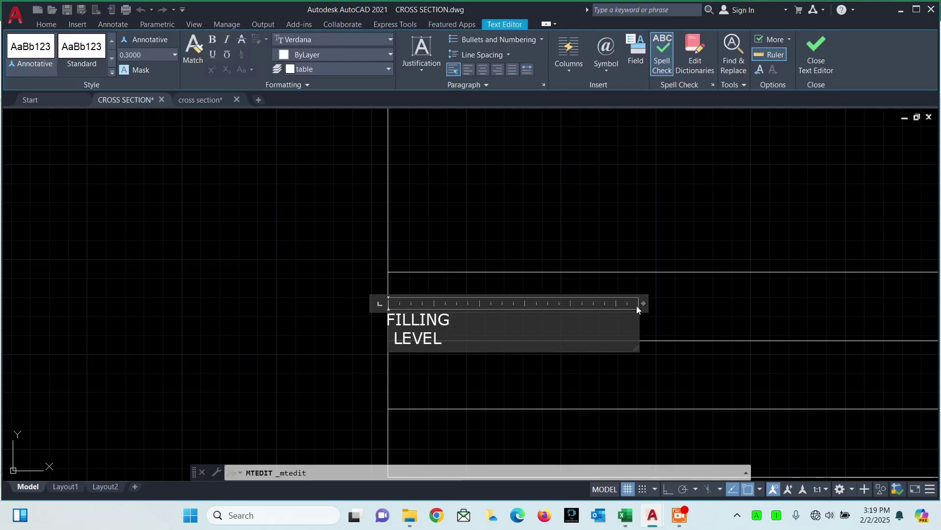
drag(643, 303, 461, 301)
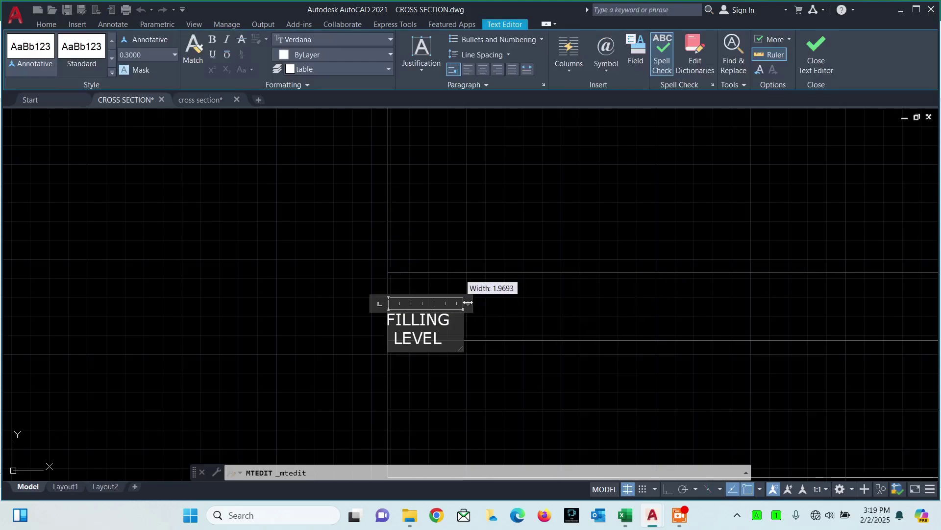
click(500, 289)
- Move the two-line FILLING LEVEL label down and inward so that it sits inside the uppermost table row
middle_drag(448, 306, 429, 204)
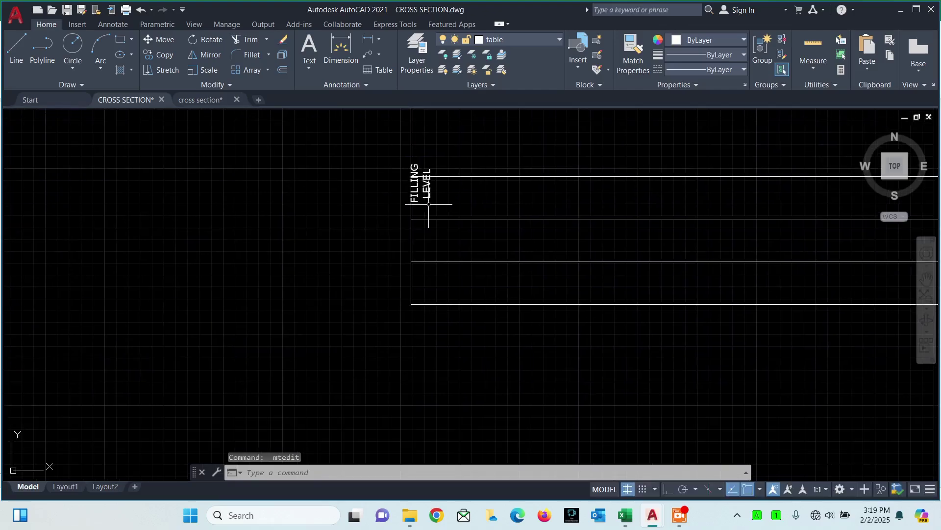
click(428, 187)
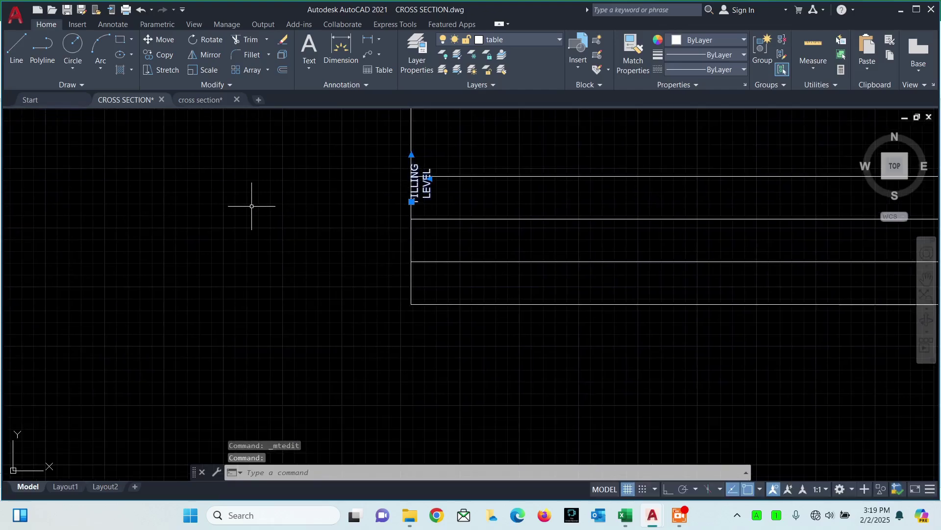
text(m)
key(Return)
click(276, 188)
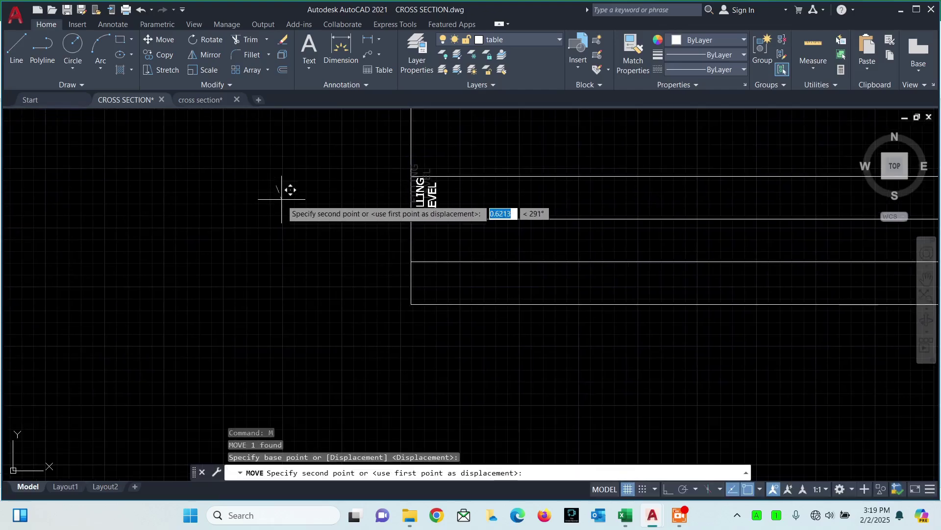
click(283, 200)
- Copy the vertical FILLING LEVEL label about 1.8 straight down into the middle row
click(435, 198)
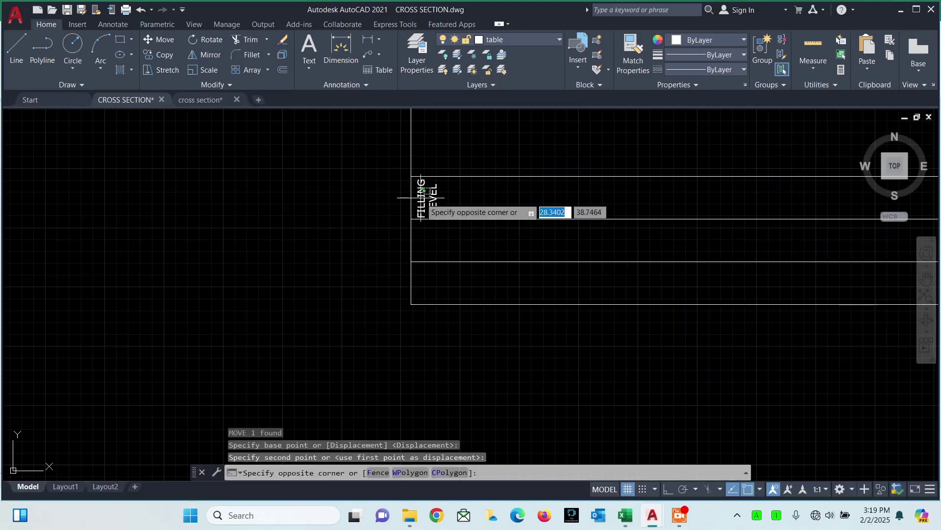
click(491, 210)
click(435, 198)
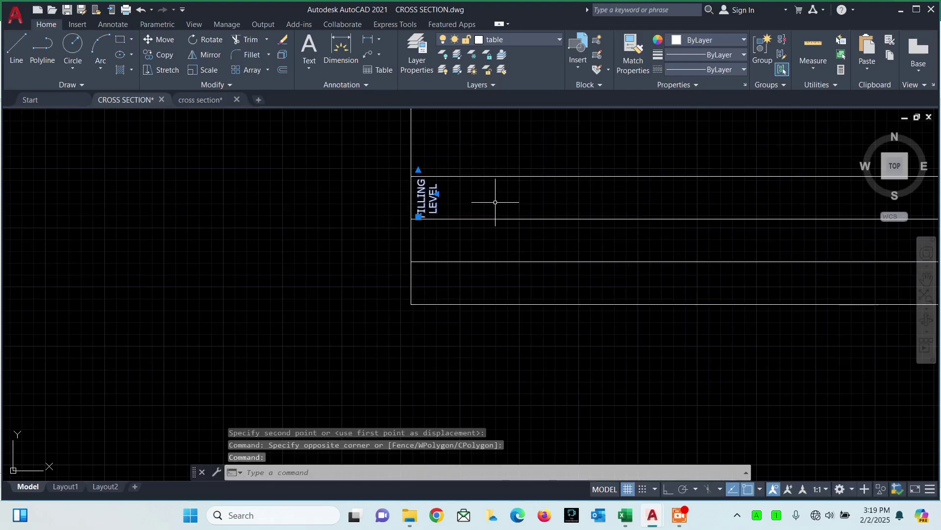
text(co)
key(Return)
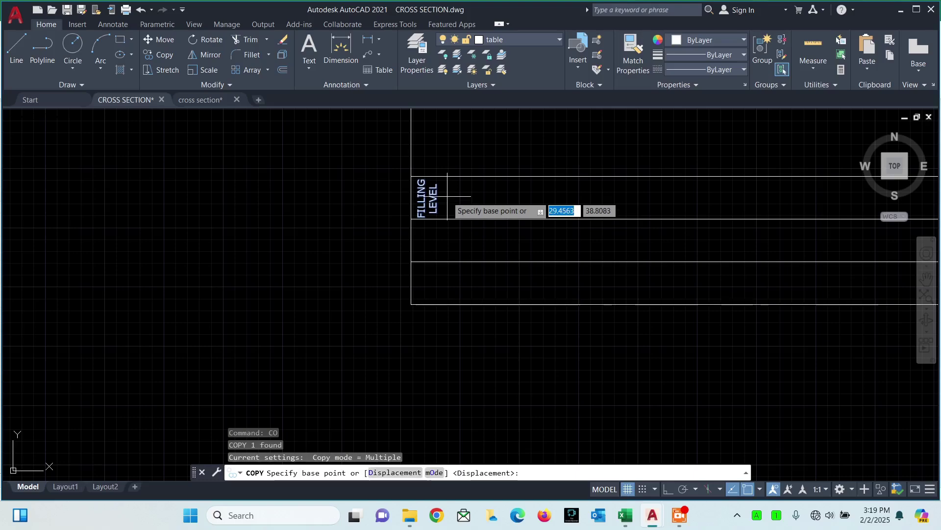
click(447, 193)
click(447, 235)
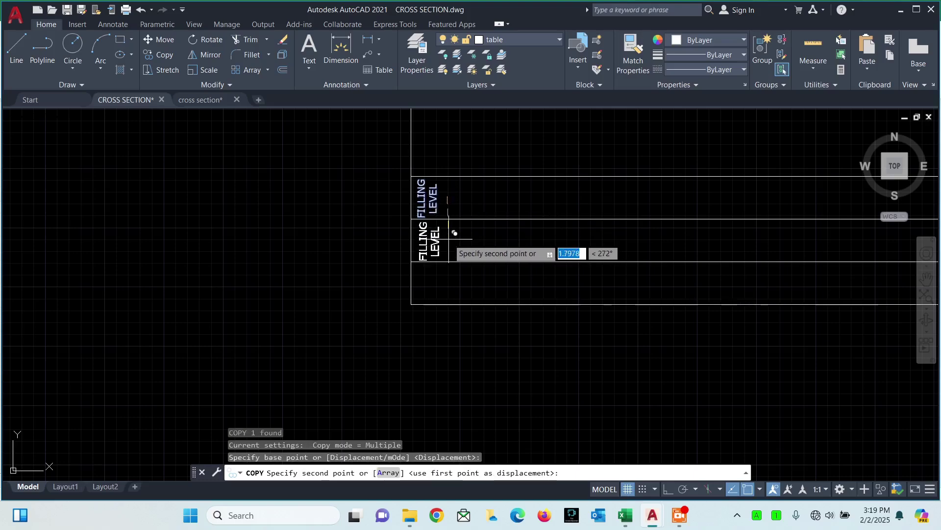
key(Escape)
- Move the OGL RL label slightly upward to centre it in the height of the middle row
scroll(448, 259, up, 4)
click(422, 240)
text(m)
key(Return)
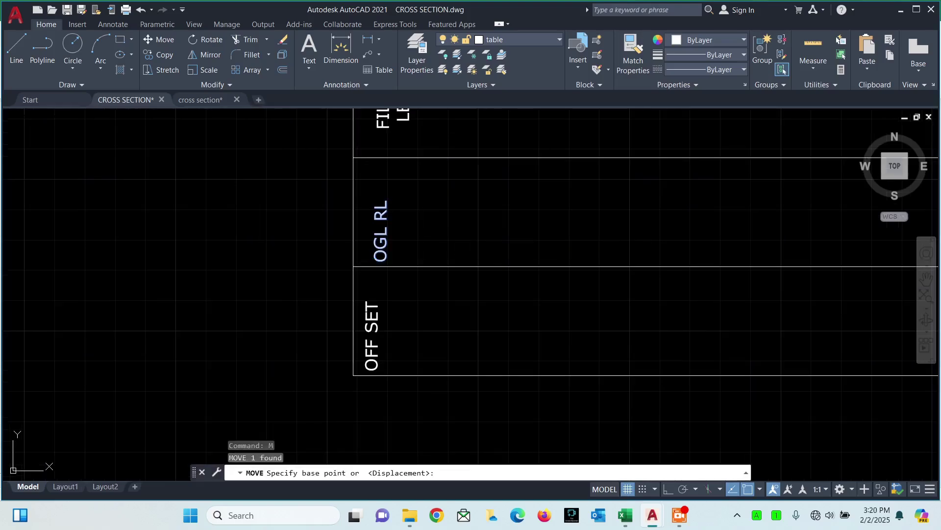
click(457, 219)
click(448, 206)
- Move the OFF SET label up and to the right to centre it in the lowest row, aligned under OGL RL
click(373, 322)
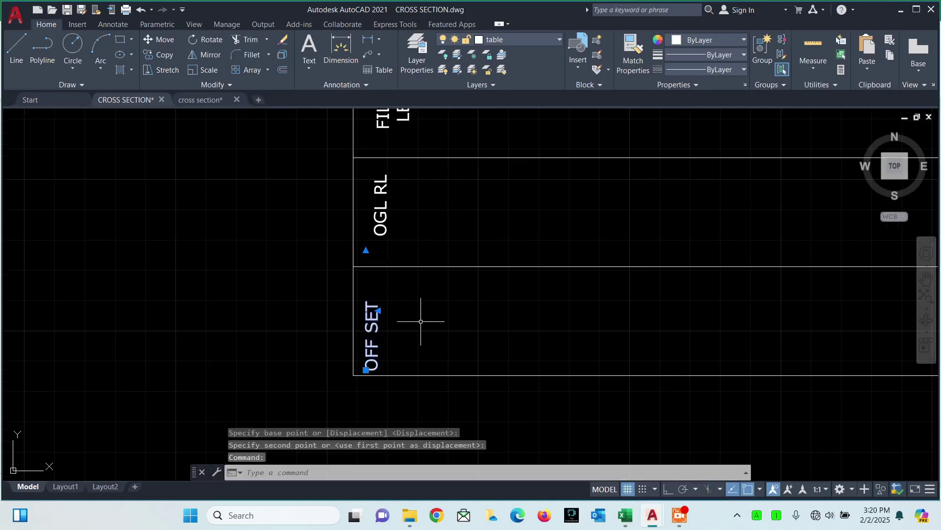
text(m)
key(Return)
click(494, 312)
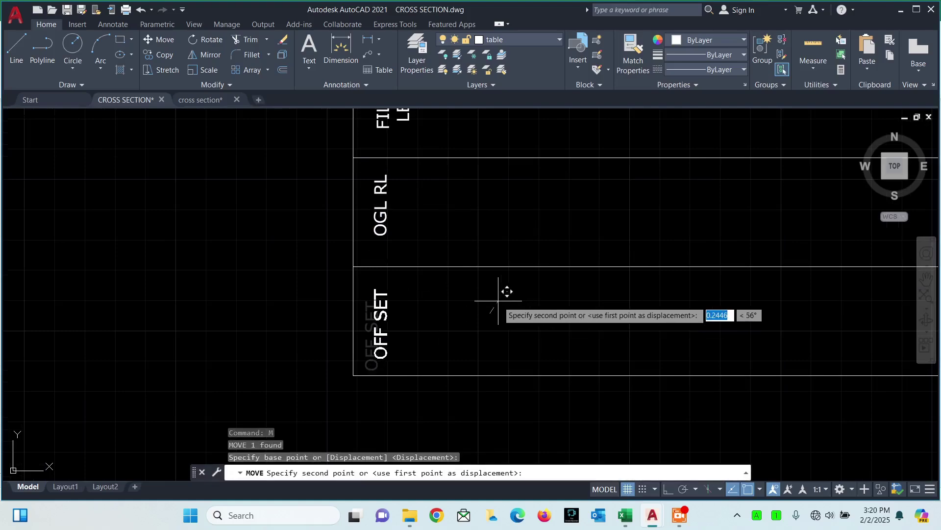
scroll(490, 284, down, 4)
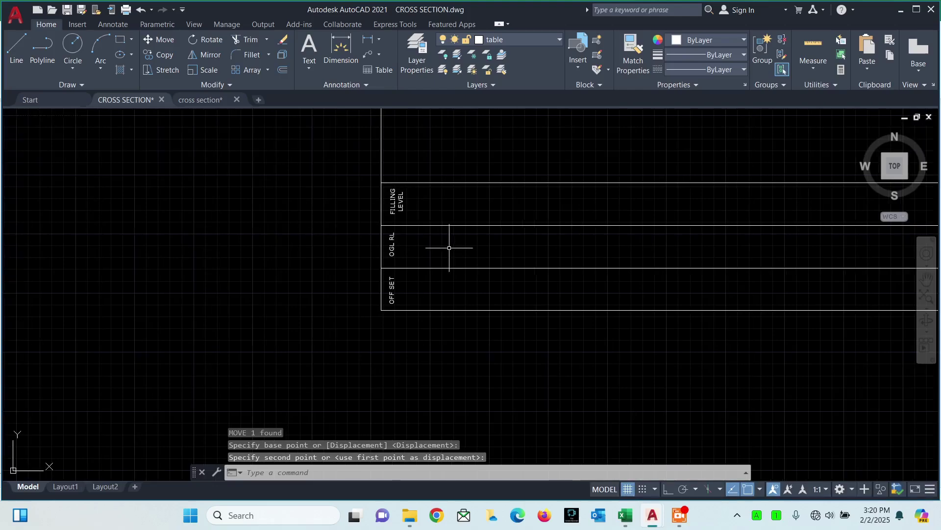
- Draw a vertical polyline beside the row labels, from the table's base line up to the uppermost row line
middle_drag(478, 232, 448, 269)
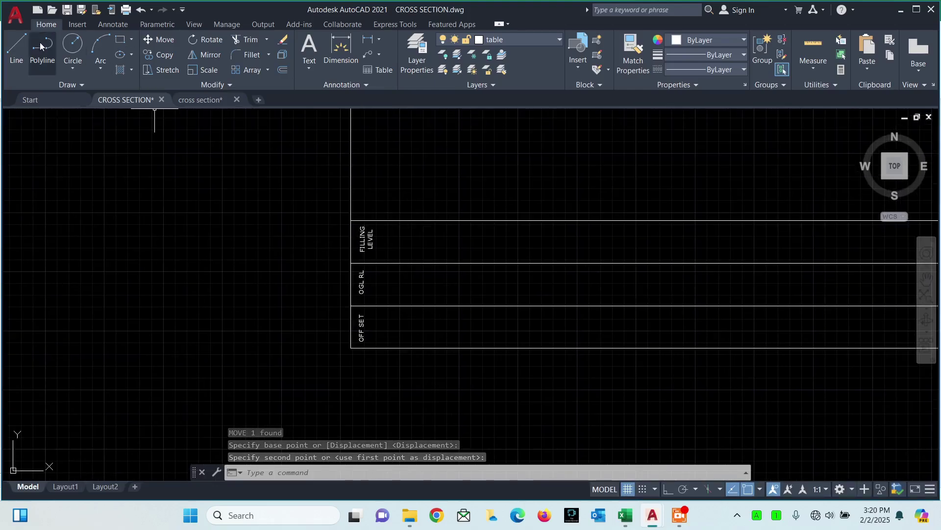
key(Escape)
text(pl)
key(Return)
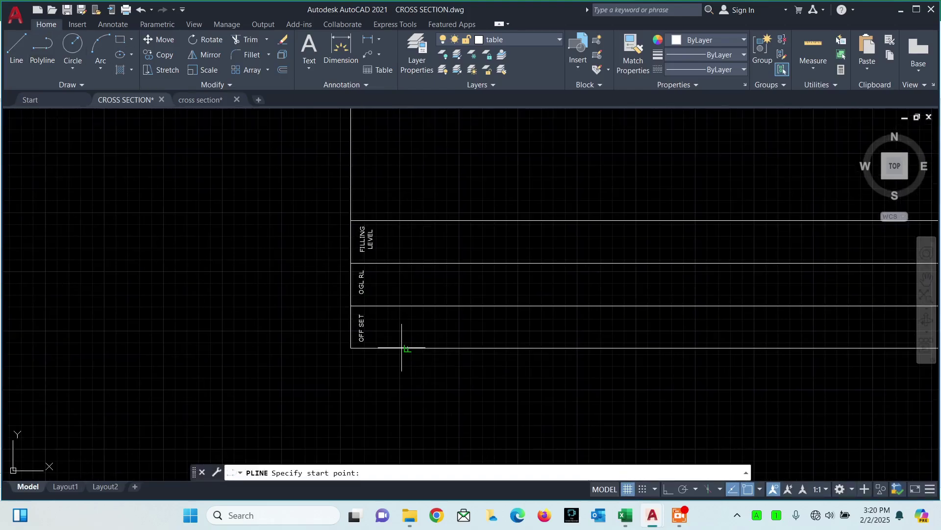
click(407, 347)
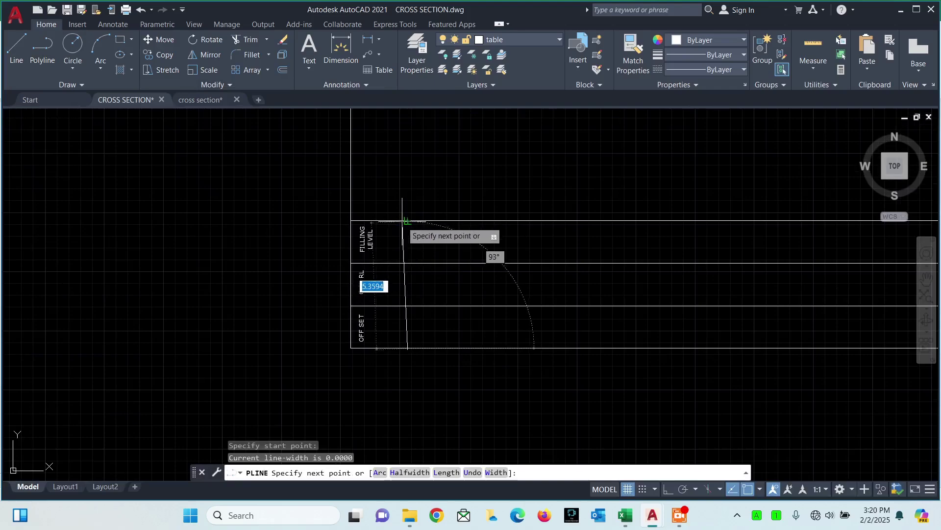
click(407, 221)
key(Escape)
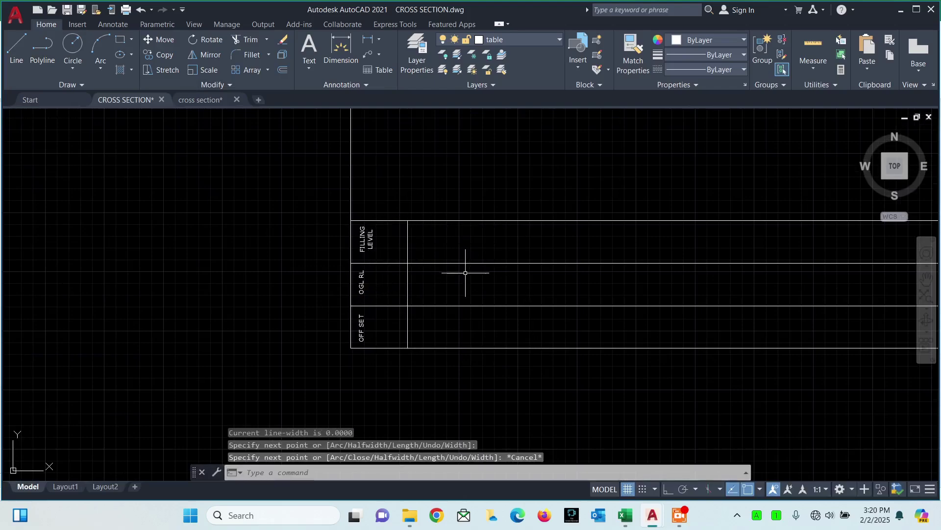
- Move the vertical divider line about 1 unit left along the row lines, closer to the row labels
click(419, 280)
click(405, 287)
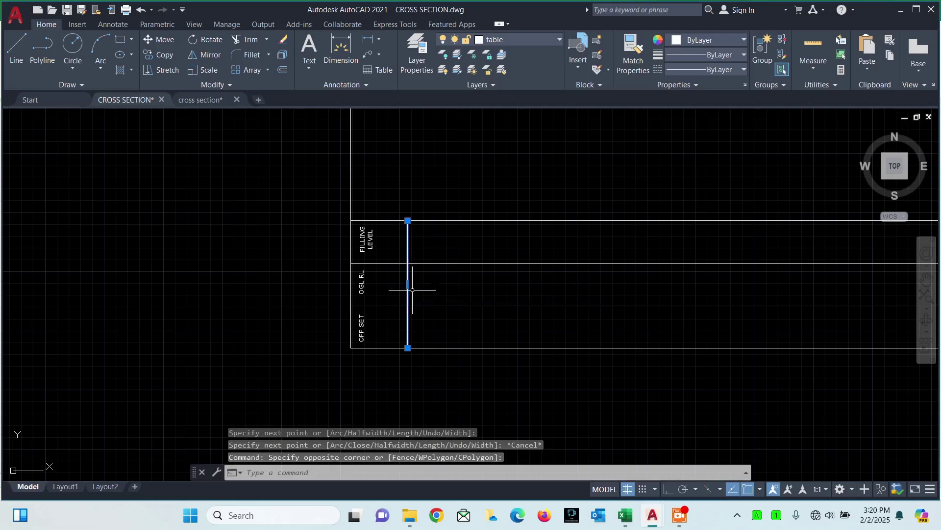
text(m)
key(Return)
click(480, 292)
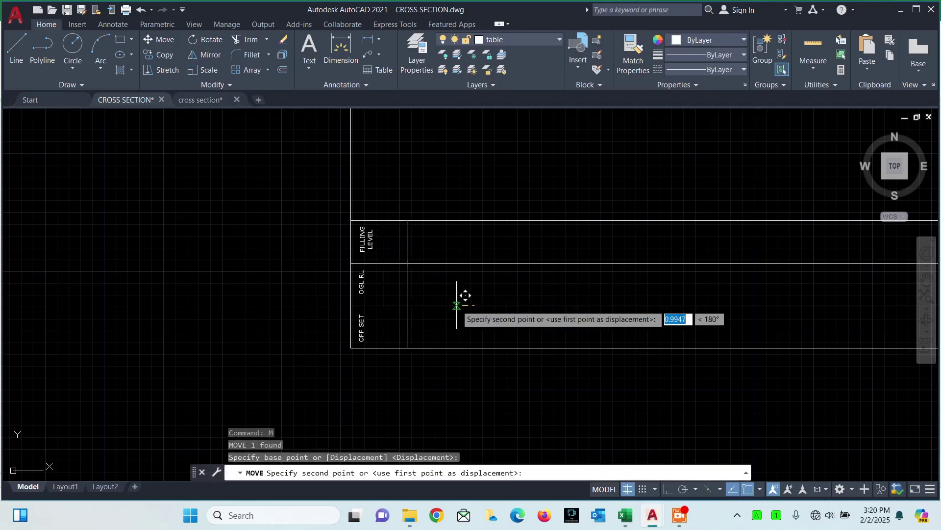
scroll(397, 339, up, 5)
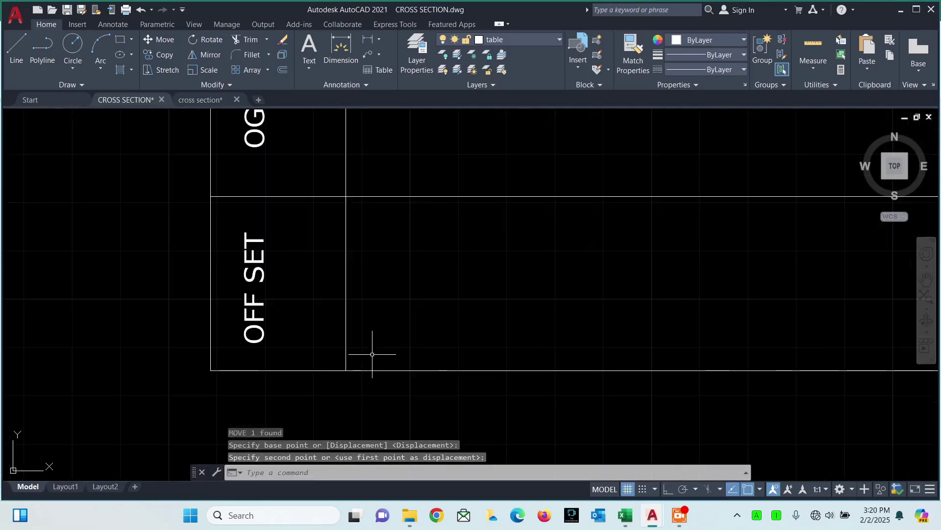
click(343, 354)
key(Escape)
scroll(410, 325, down, 3)
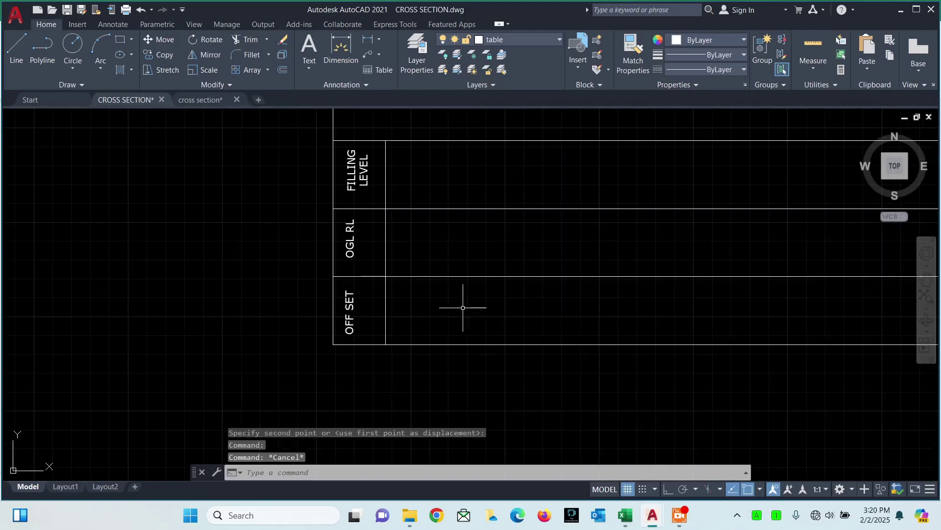
scroll(463, 307, down, 4)
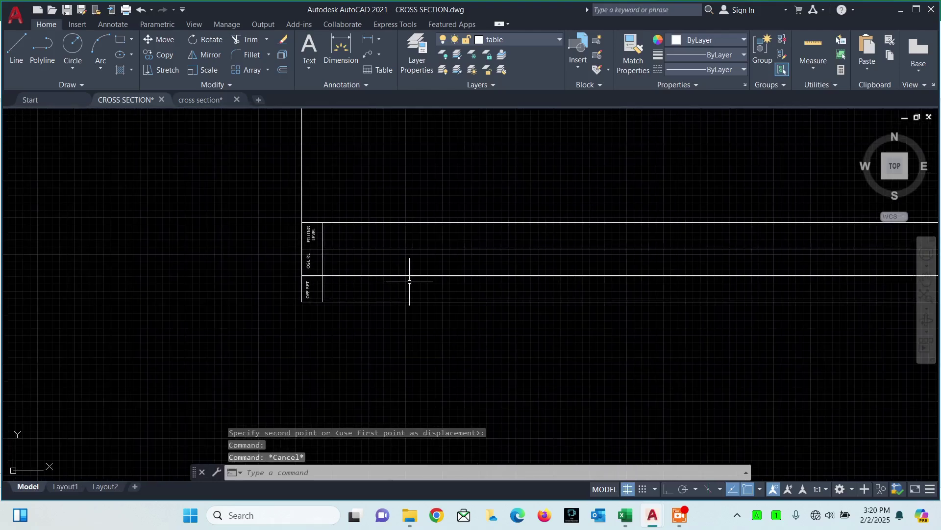
- Offset the vertical divider beside the row labels 1 unit to the right, across all three rows
scroll(397, 282, up, 5)
middle_drag(368, 304, 462, 309)
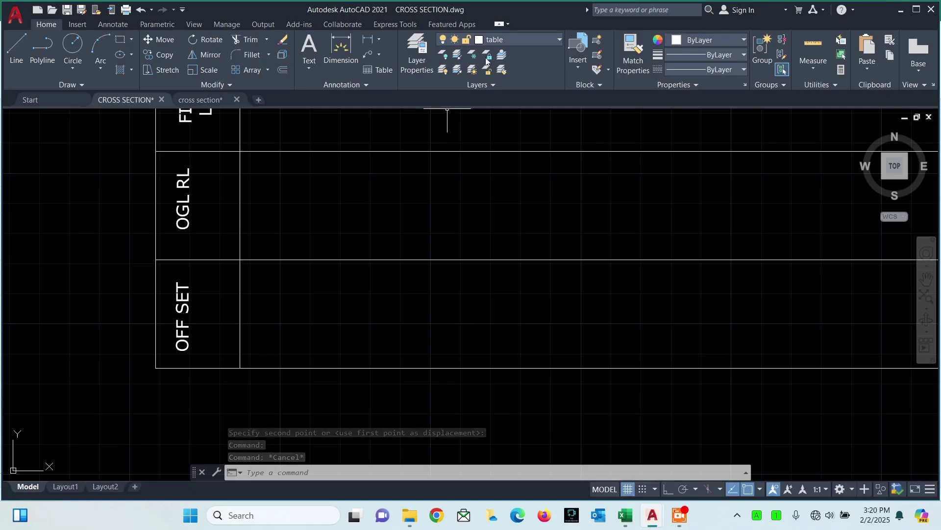
scroll(249, 238, down, 4)
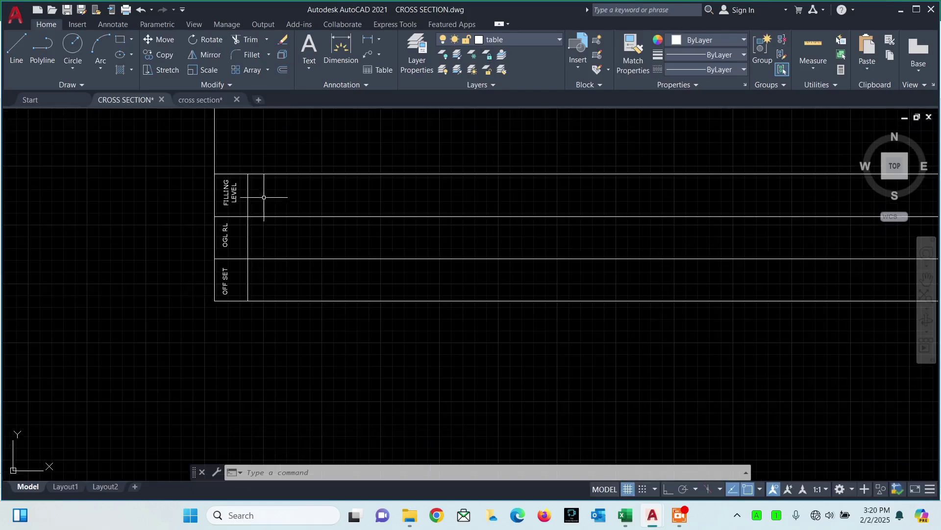
middle_drag(264, 197, 274, 256)
scroll(241, 186, down, 2)
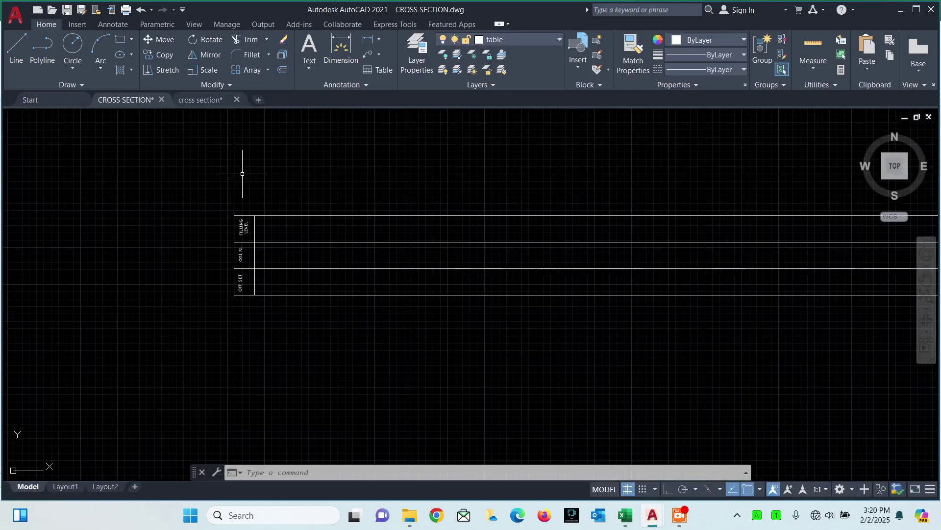
scroll(243, 174, up, 2)
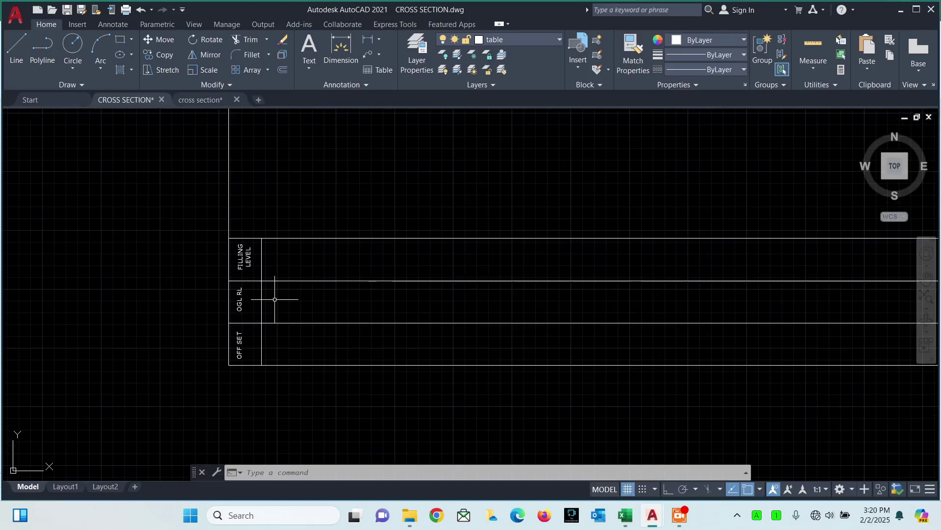
text(o)
key(Return)
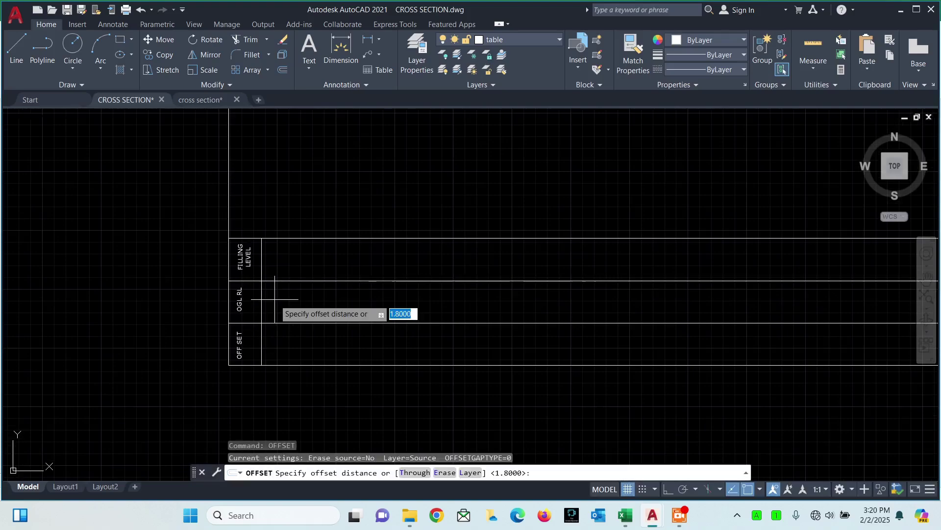
text(1)
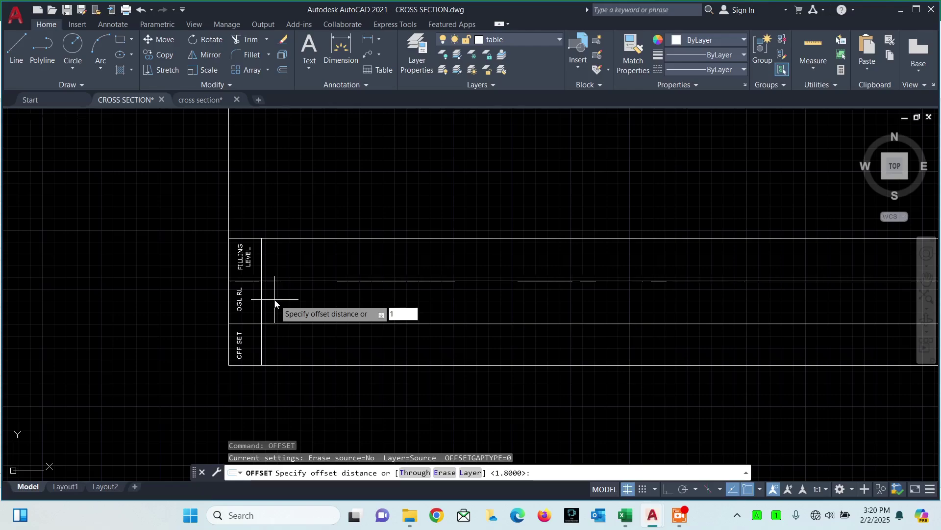
key(Return)
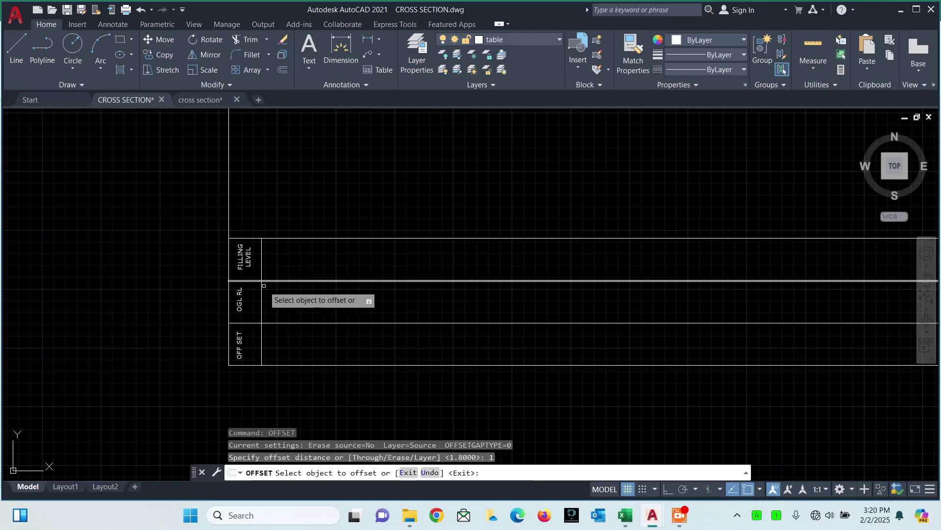
click(262, 290)
click(292, 293)
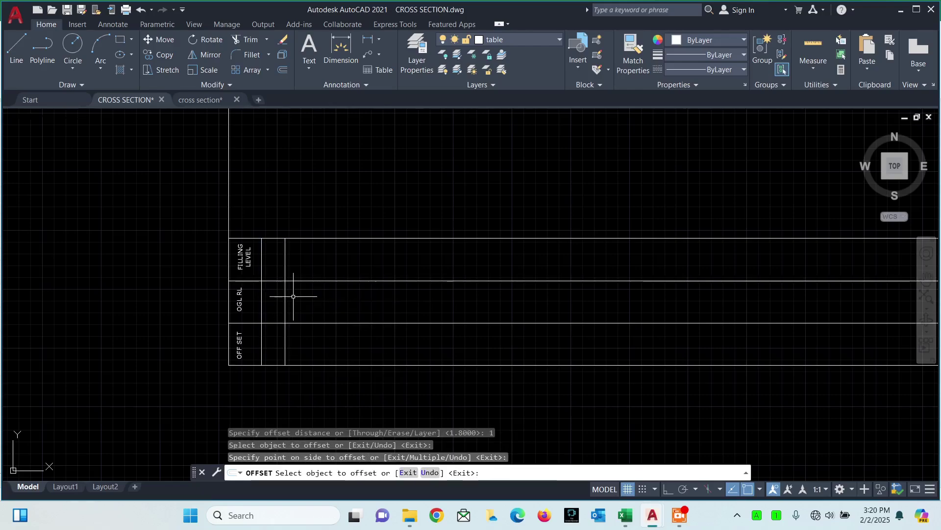
key(Escape)
- Trim away the part of the table's left border line that extends above the uppermost row line
middle_drag(294, 295, 337, 302)
click(290, 120)
click(183, 201)
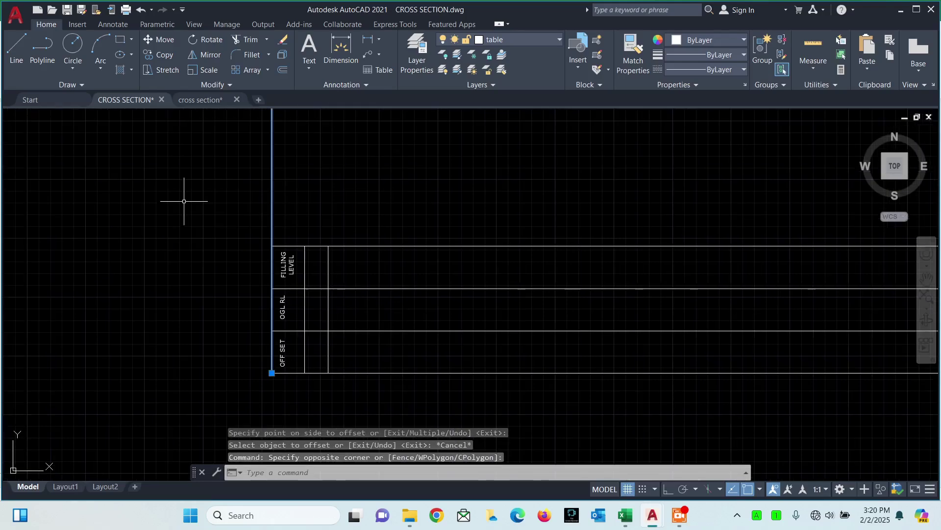
key(Escape)
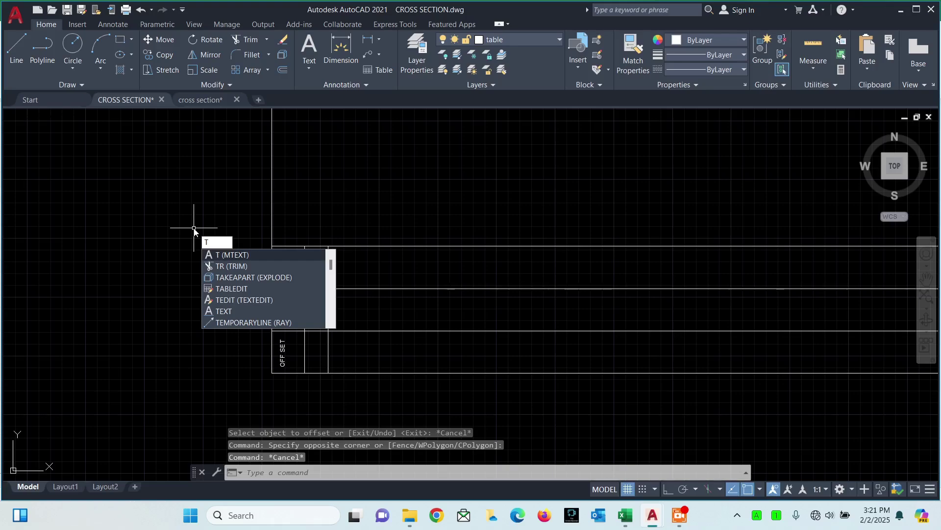
click(232, 266)
click(318, 177)
click(223, 202)
key(Return)
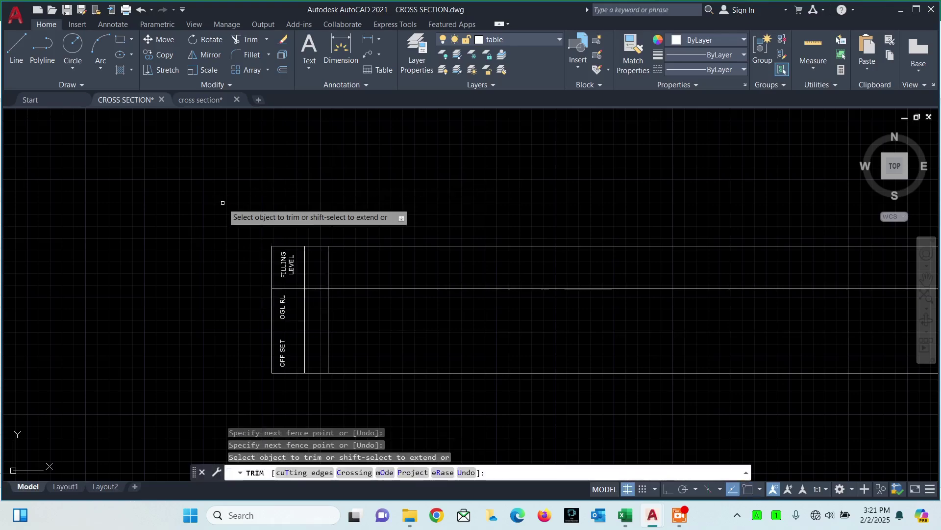
key(Escape)
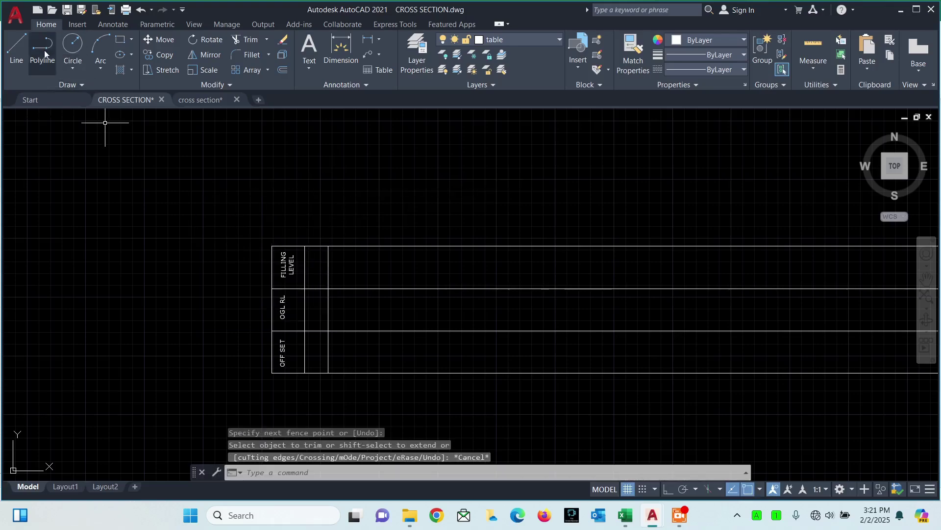
- Make layer 0 the current layer instead of table, cancelling the started polyline
text(pl)
key(Return)
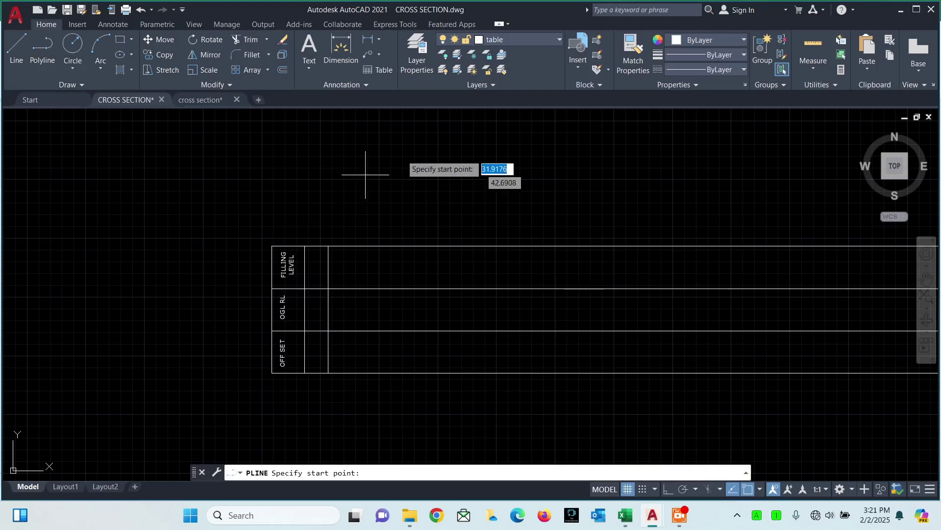
click(503, 38)
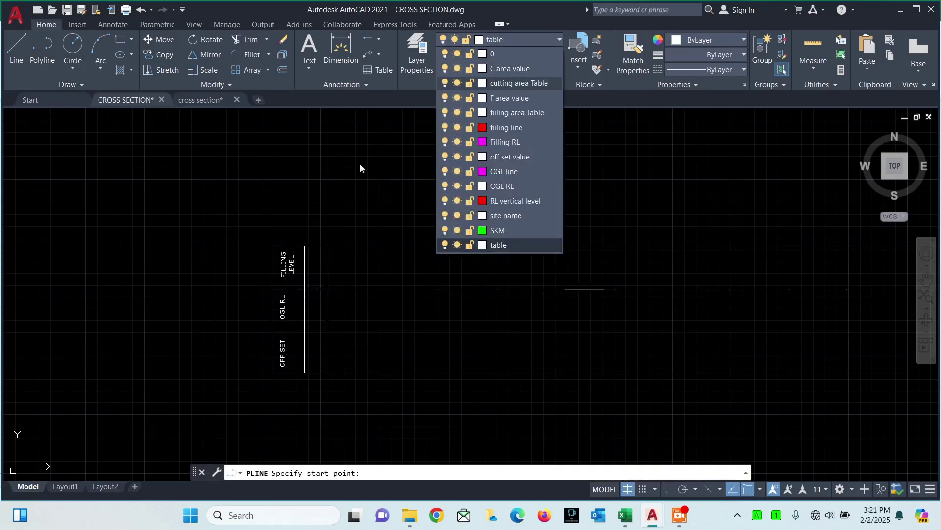
click(488, 54)
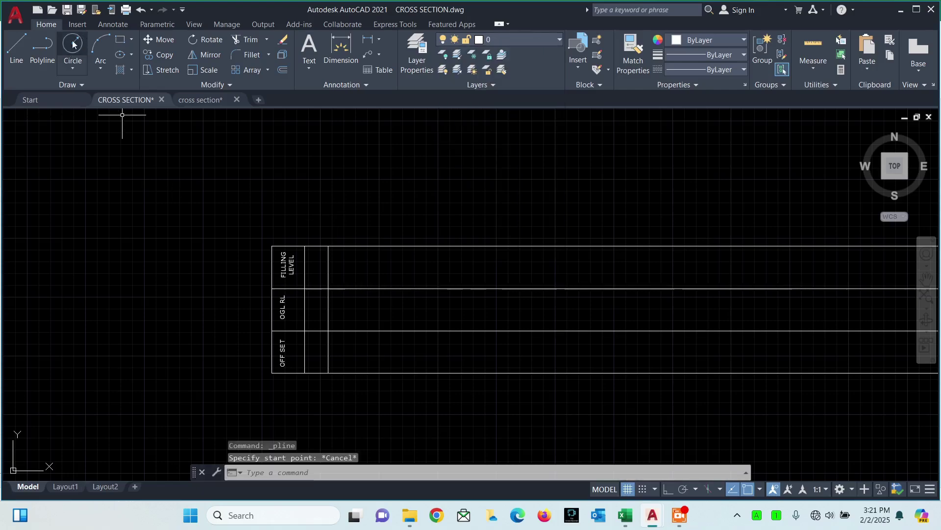
- Draw a vertical polyline with Ortho on, upward from where the second divider meets the table's uppermost line
click(44, 49)
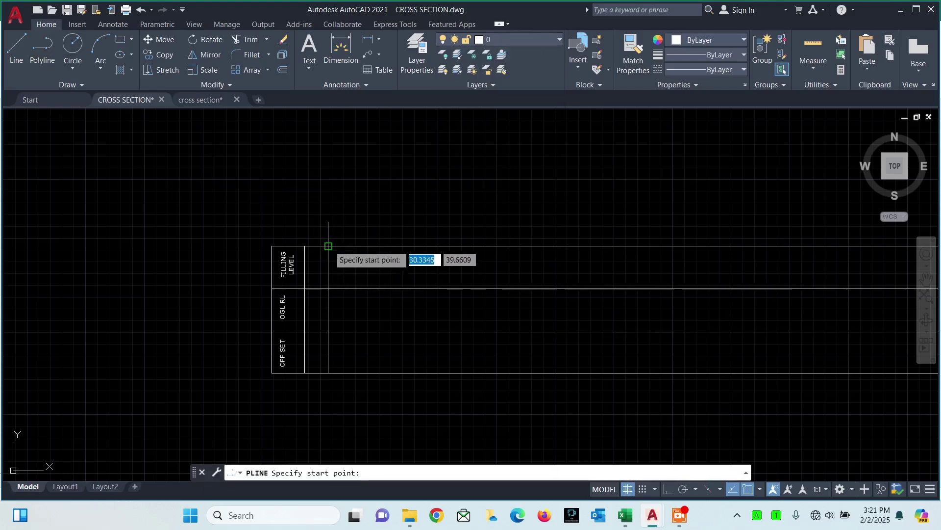
click(328, 247)
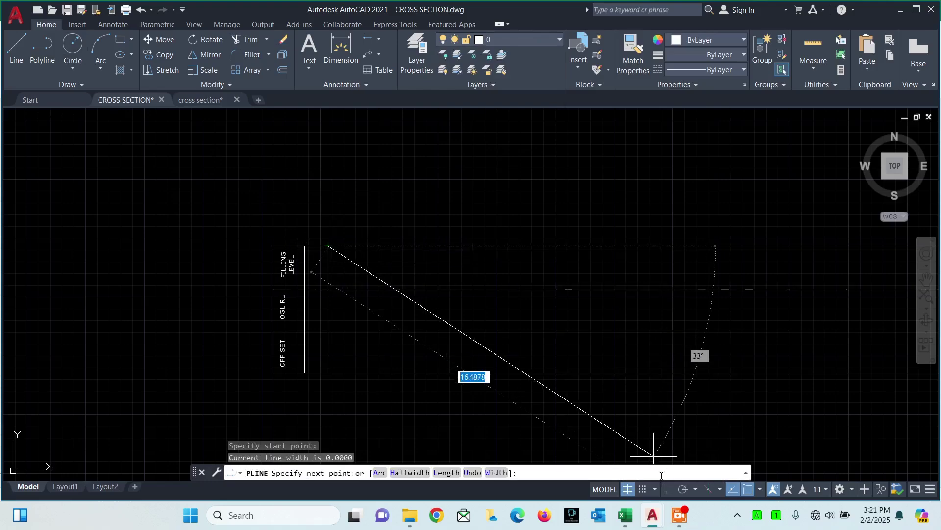
key(F8)
scroll(420, 210, up, 3)
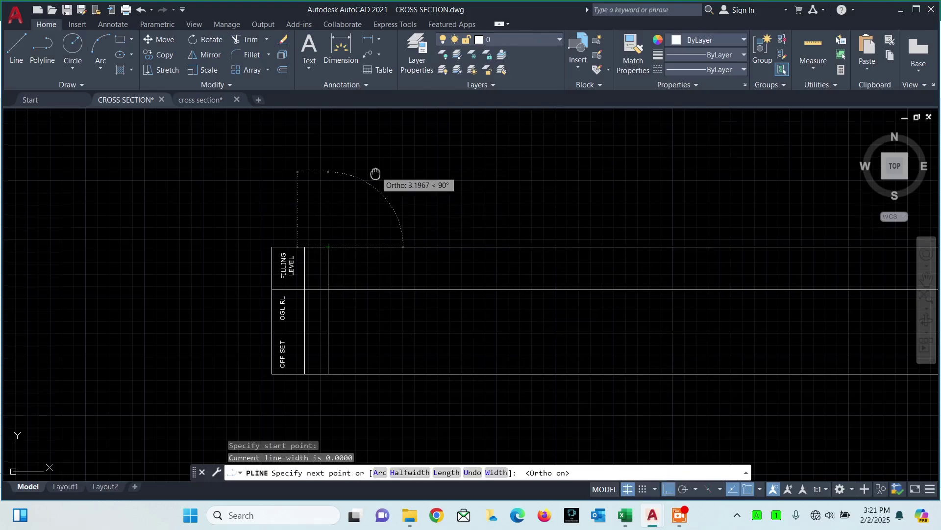
scroll(373, 253, down, 2)
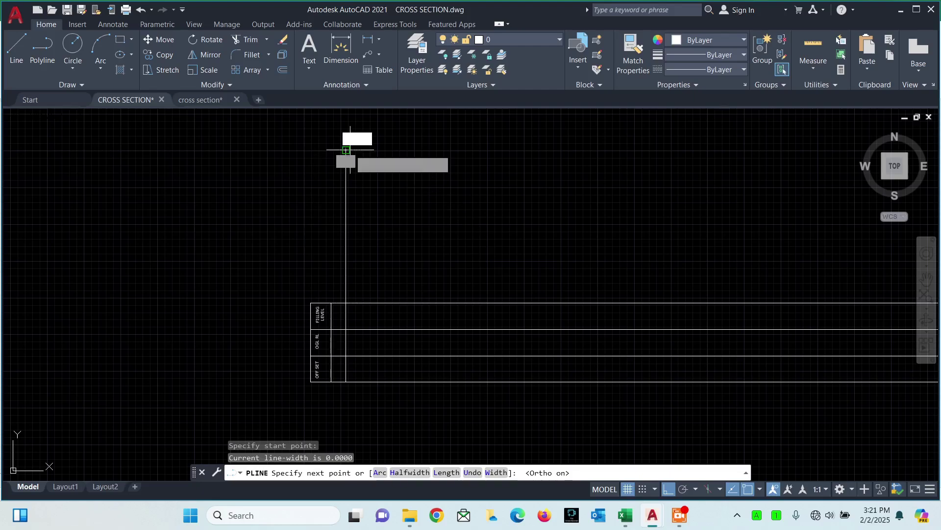
click(346, 149)
key(Return)
middle_drag(431, 263, 410, 175)
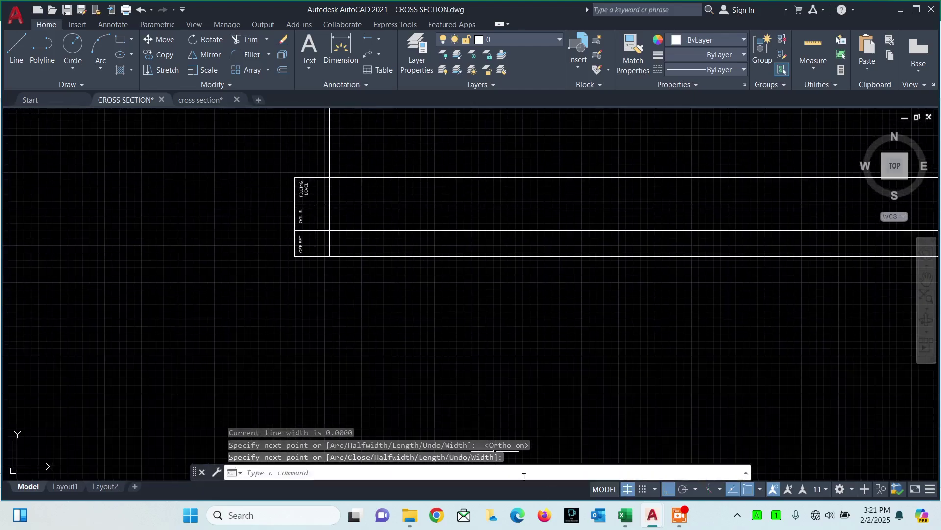
- Check the OFFSET column in the Excel level sheet, return to CROSS SECTION.dwg and offset the second divider 4 units to the right
click(625, 515)
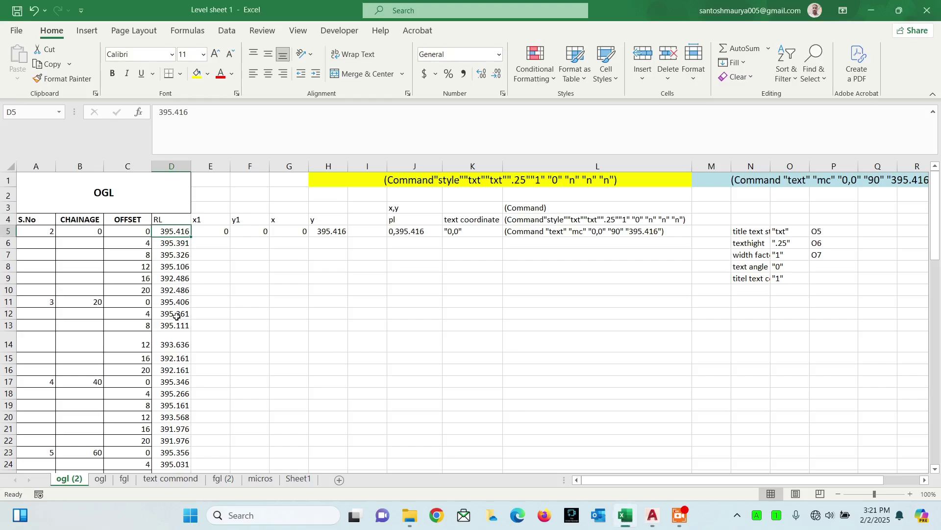
mouse_move(661, 520)
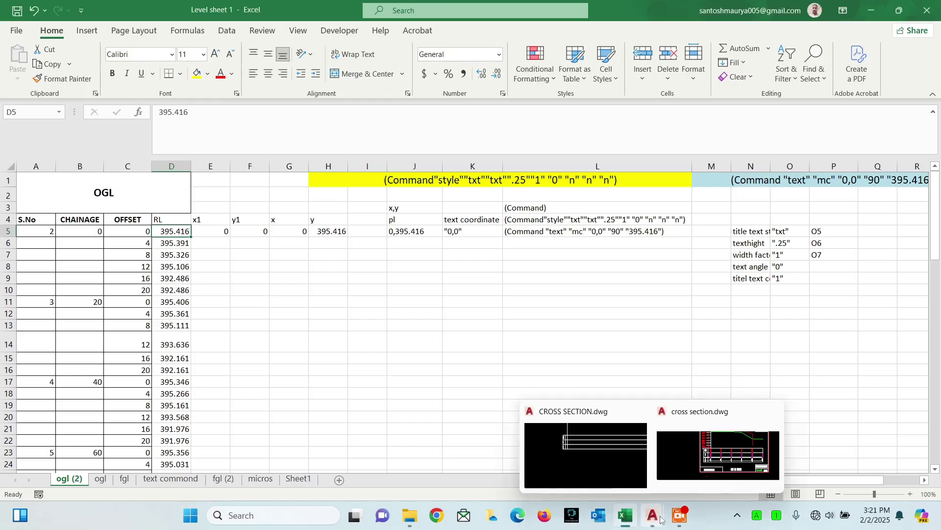
click(614, 466)
scroll(392, 289, up, 5)
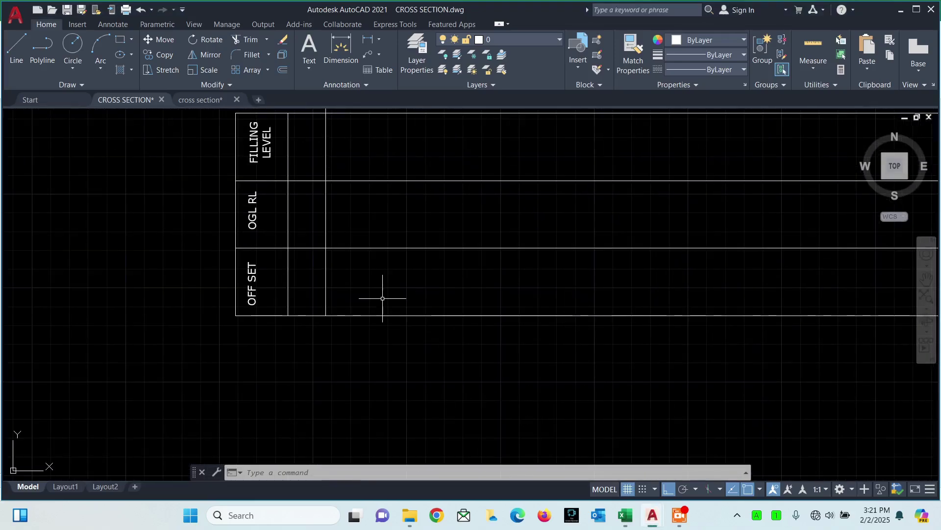
text(o)
key(Return)
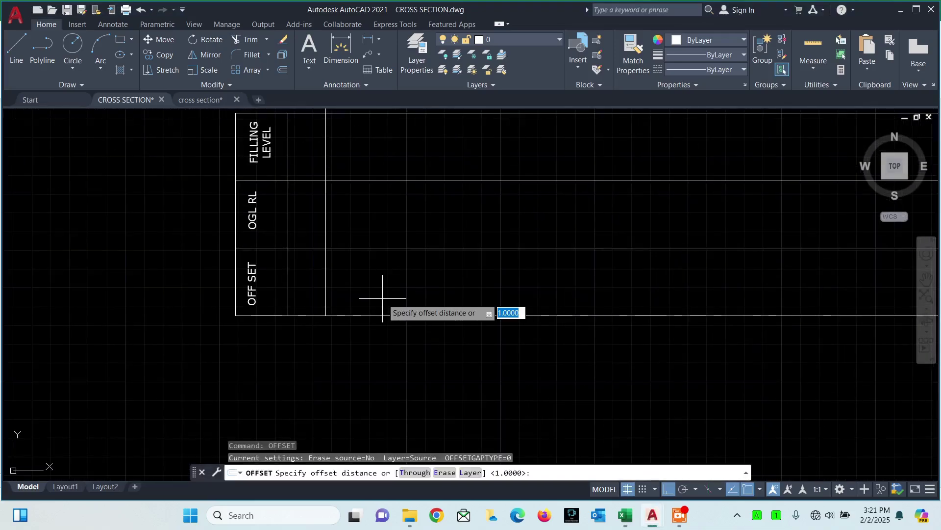
key(Return)
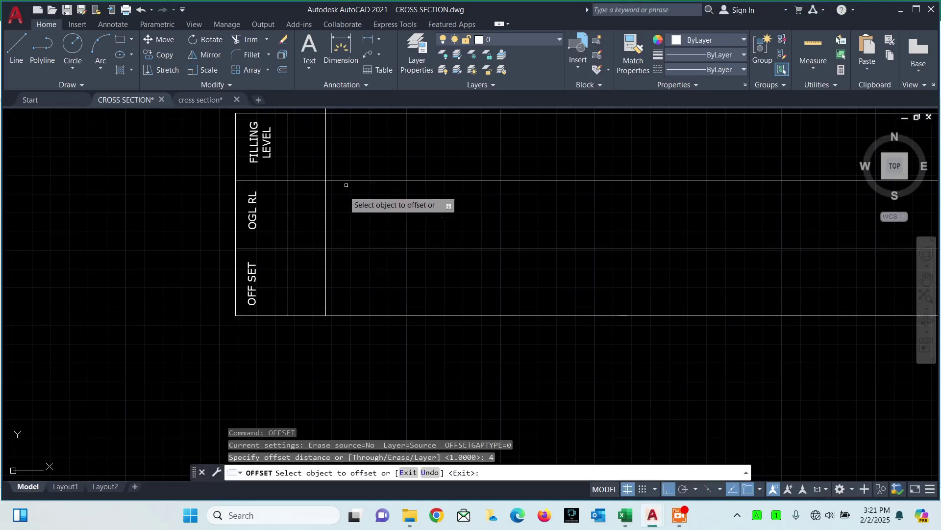
click(325, 219)
click(364, 219)
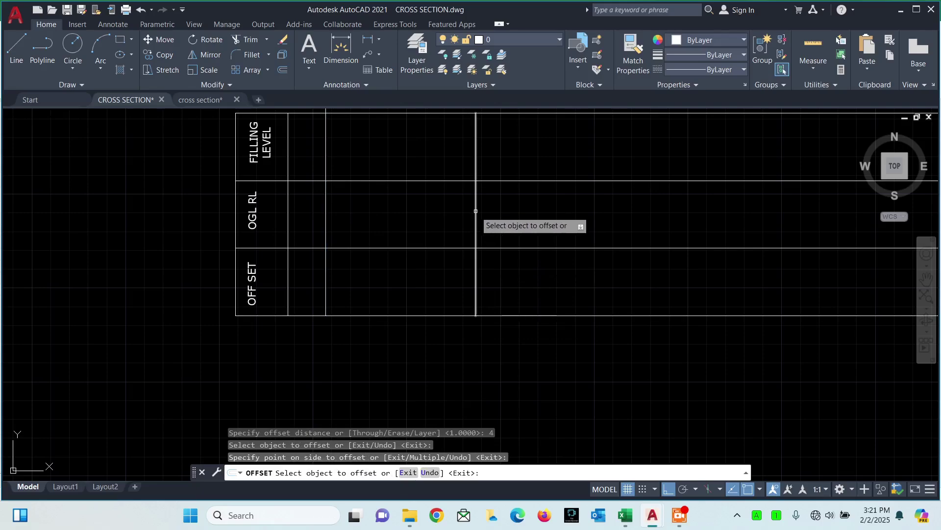
- Offset the new column line repeatedly to the right with the Multiple option, adding five more lines at 4-unit spacing
click(475, 226)
click(492, 472)
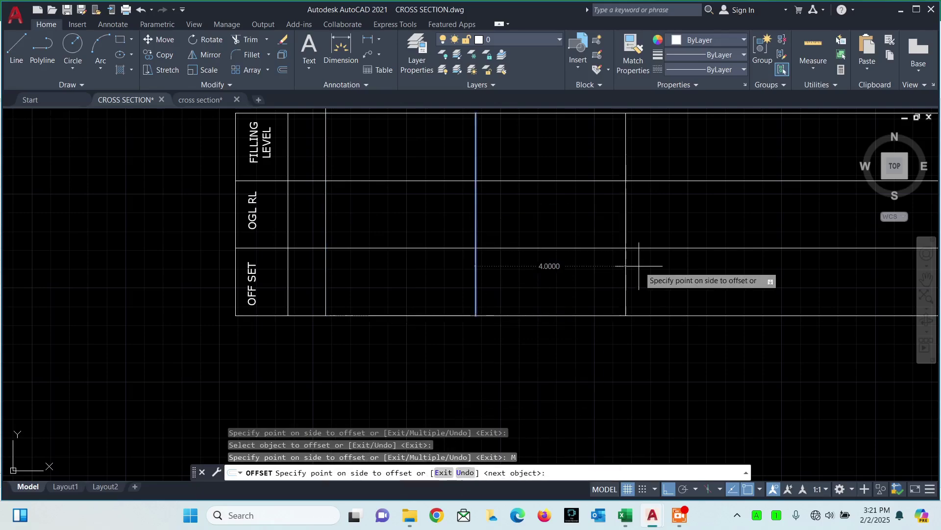
scroll(694, 284, down, 3)
middle_drag(693, 284, 314, 304)
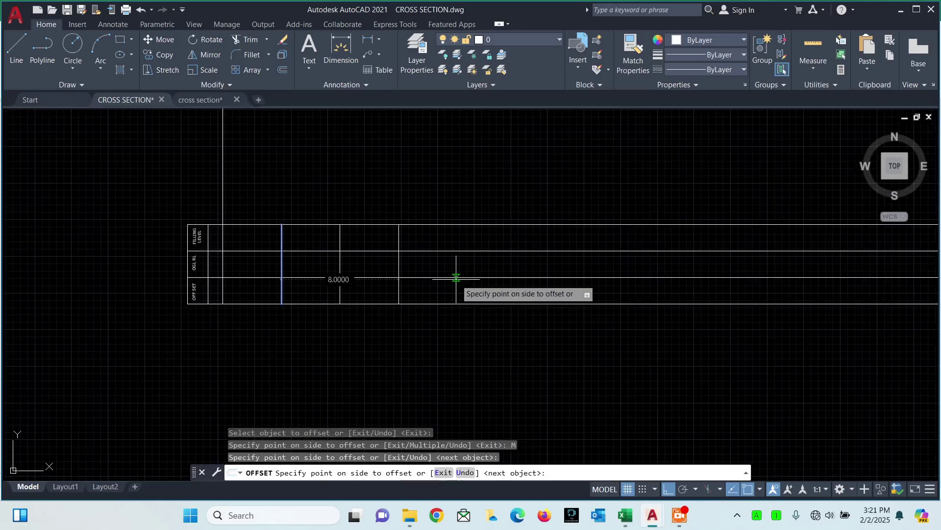
click(531, 273)
click(542, 273)
click(608, 278)
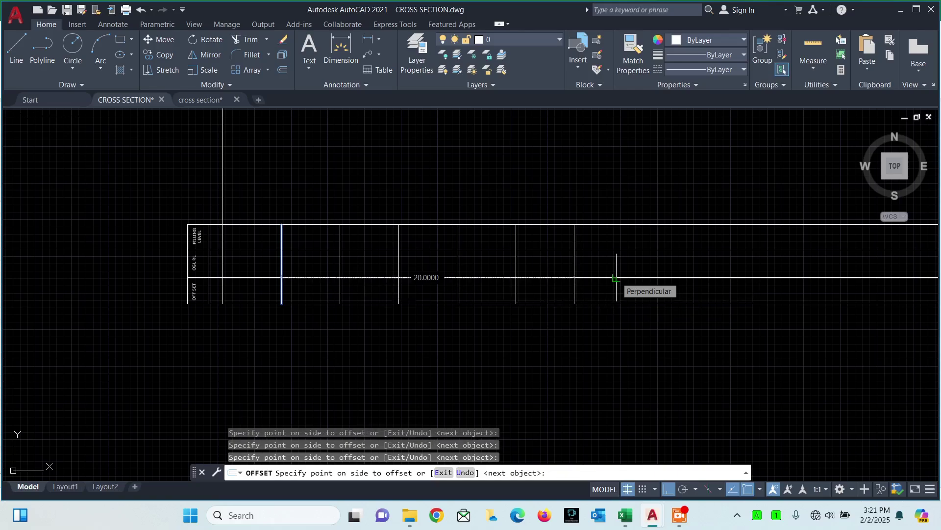
key(Escape)
middle_drag(427, 287, 489, 296)
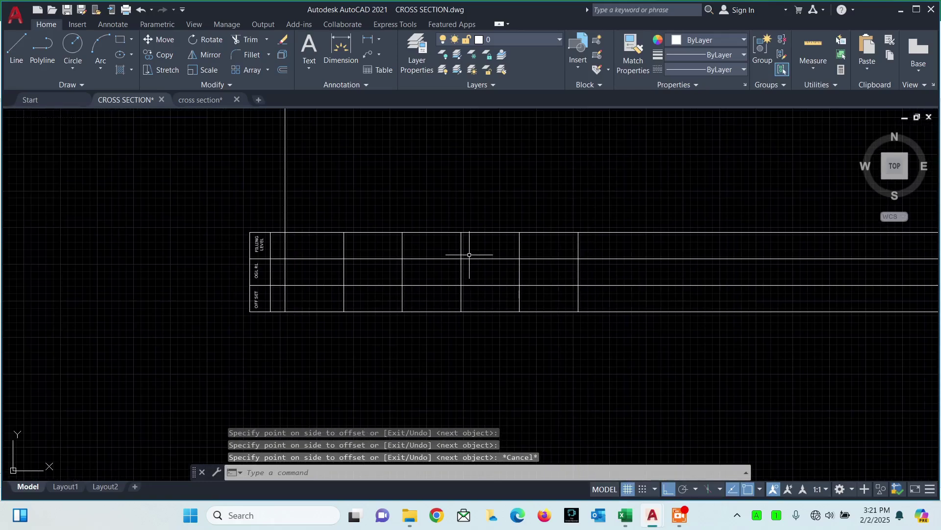
- Trim the four horizontal table lines where they extend beyond the last column line on the right
text(TR)
key(Return)
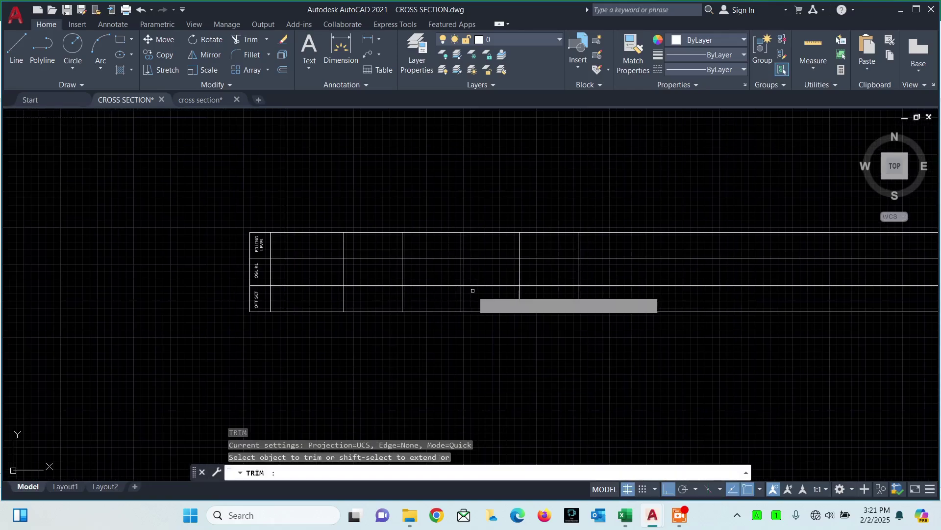
click(689, 200)
click(621, 343)
key(Return)
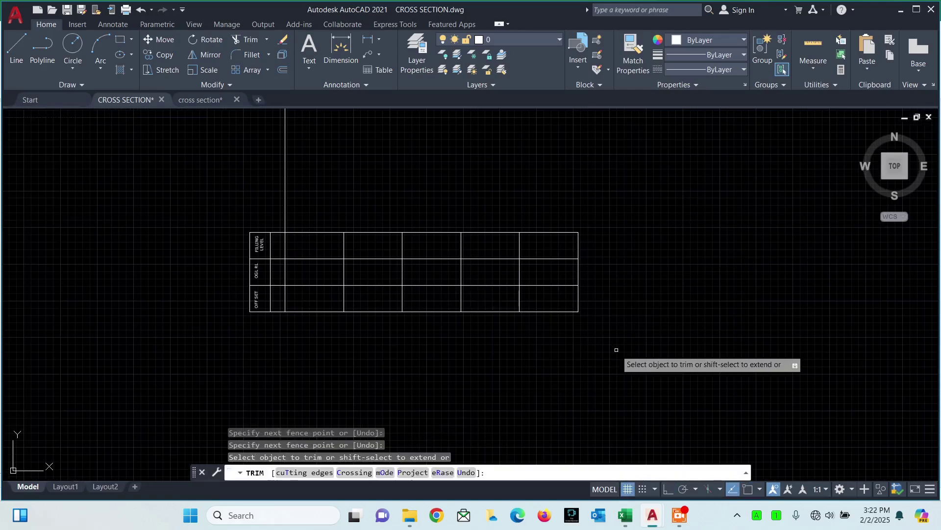
key(Escape)
- Draw a circle of radius 1 centred where the vertical level line meets the table's uppermost line
middle_drag(431, 305, 513, 317)
scroll(461, 288, down, 2)
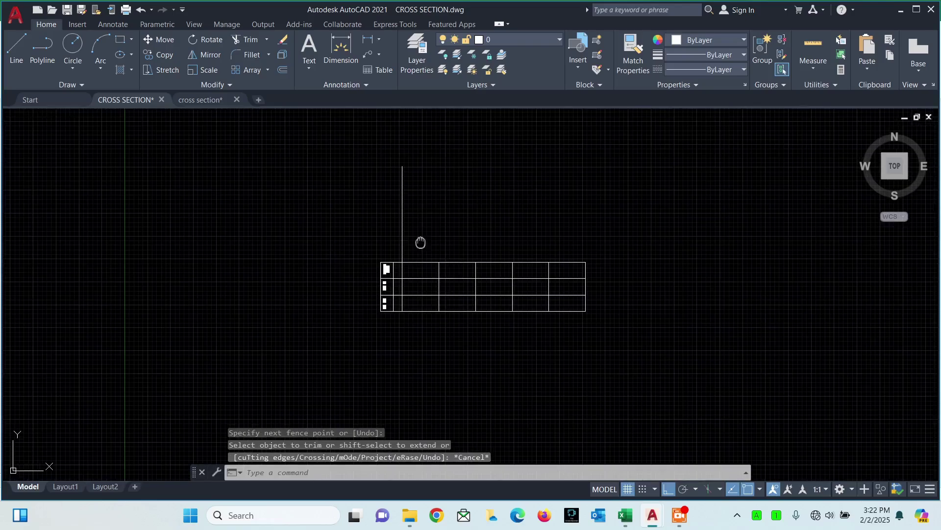
middle_drag(420, 242, 453, 259)
scroll(431, 290, up, 4)
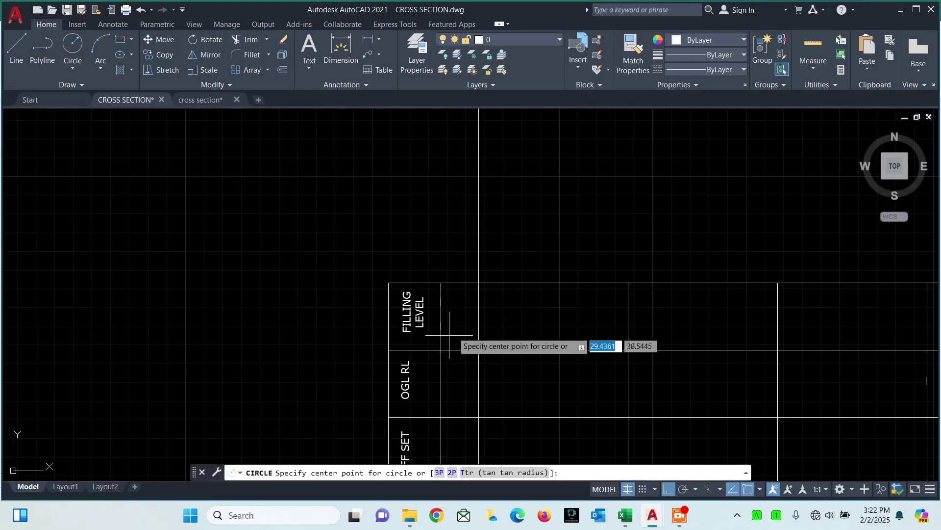
click(478, 283)
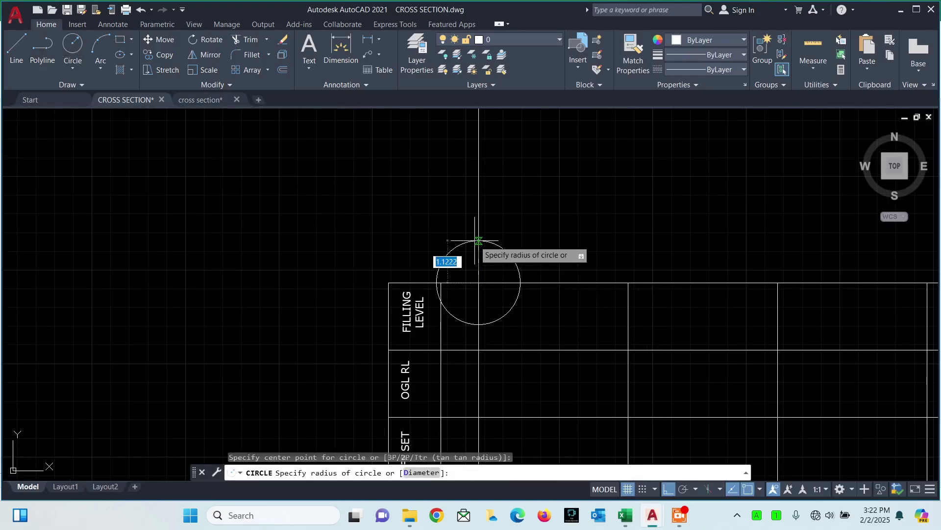
text(1)
key(Return)
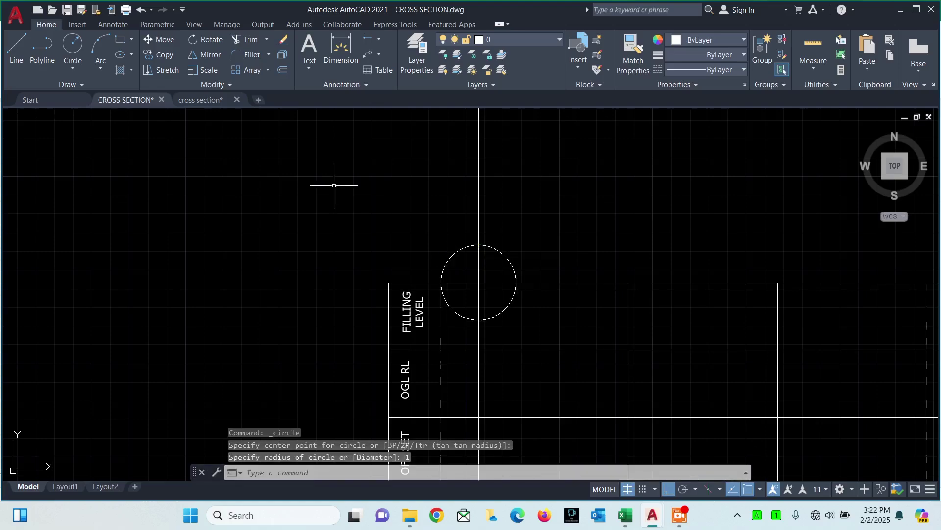
- Draw a horizontal polyline tick about 1 unit long leftward from the circle's uppermost point, and erase the helper circle
click(42, 49)
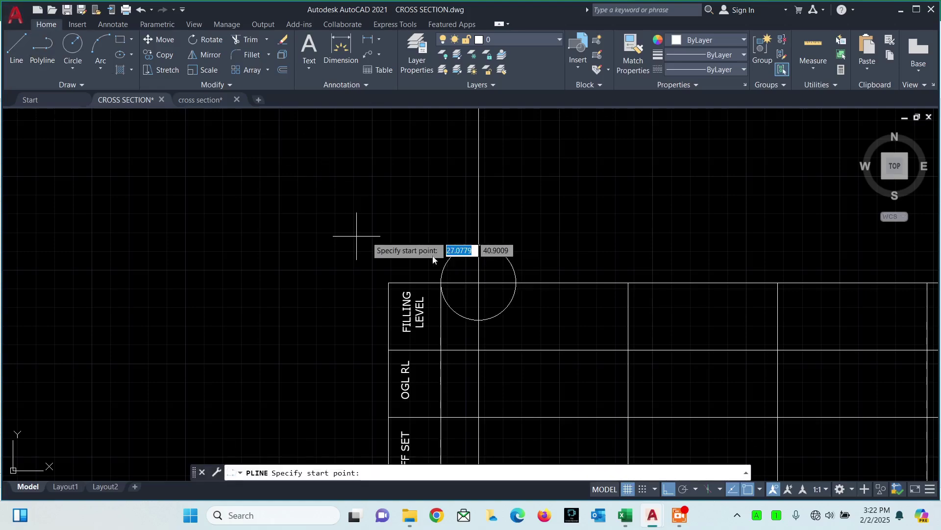
click(479, 244)
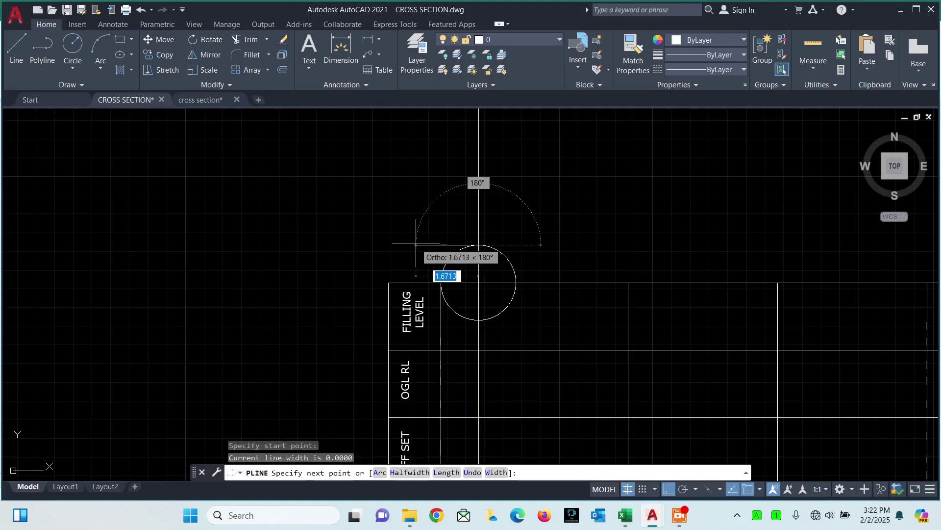
click(441, 242)
key(Escape)
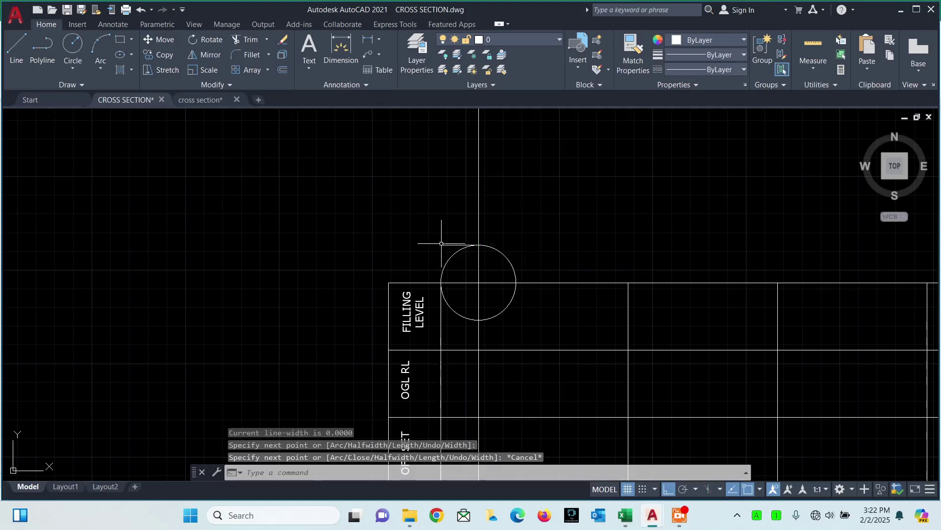
click(453, 255)
key(Delete)
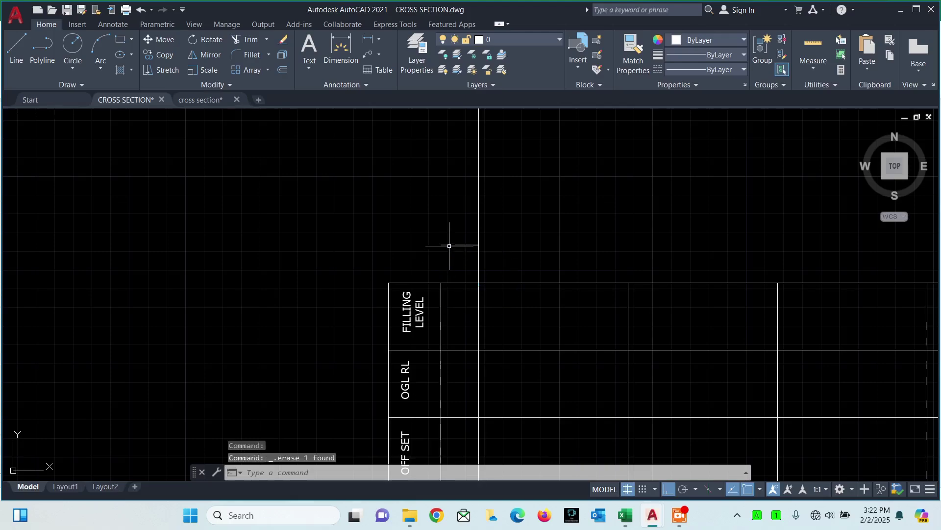
- Assign the short horizontal tick to the RL vertical level layer
click(466, 247)
click(447, 230)
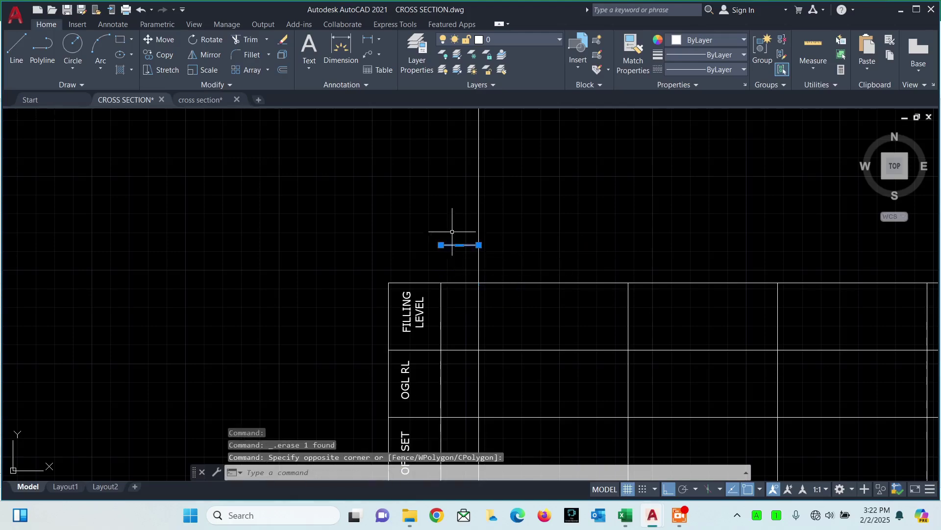
click(521, 38)
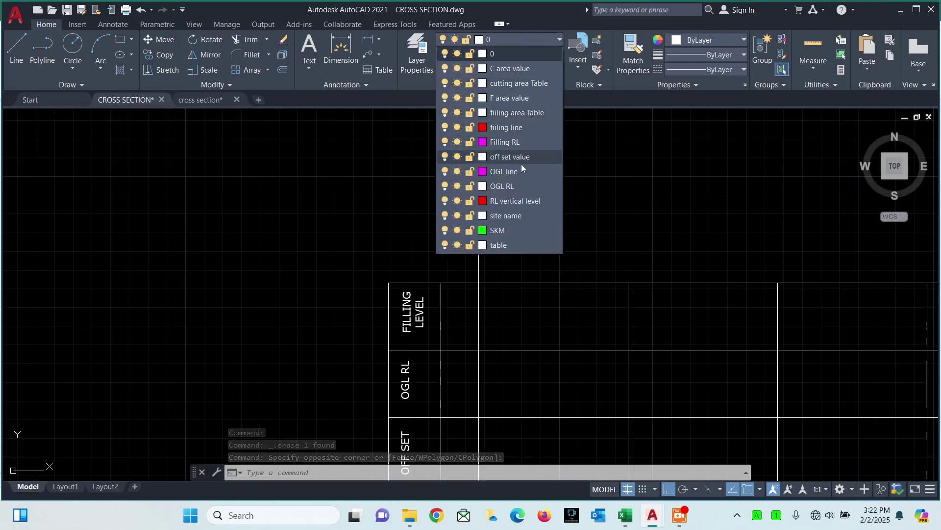
click(519, 203)
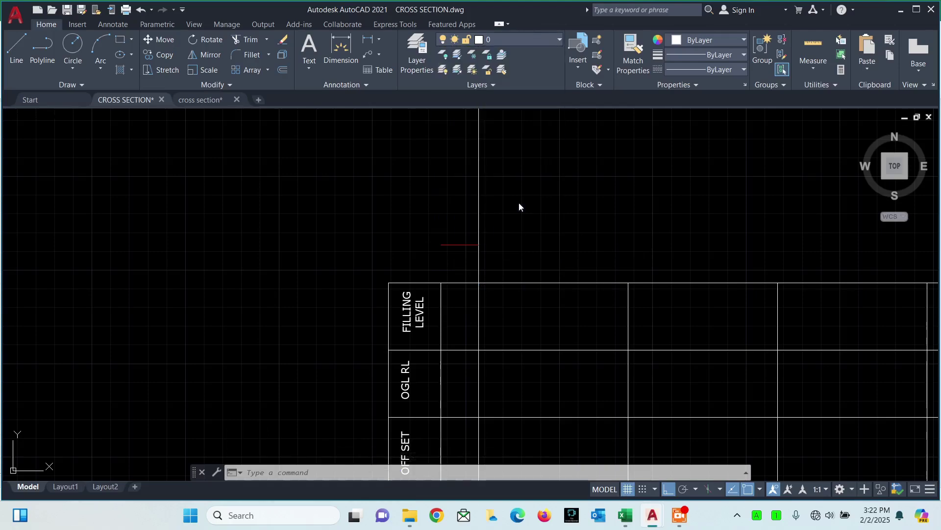
key(Escape)
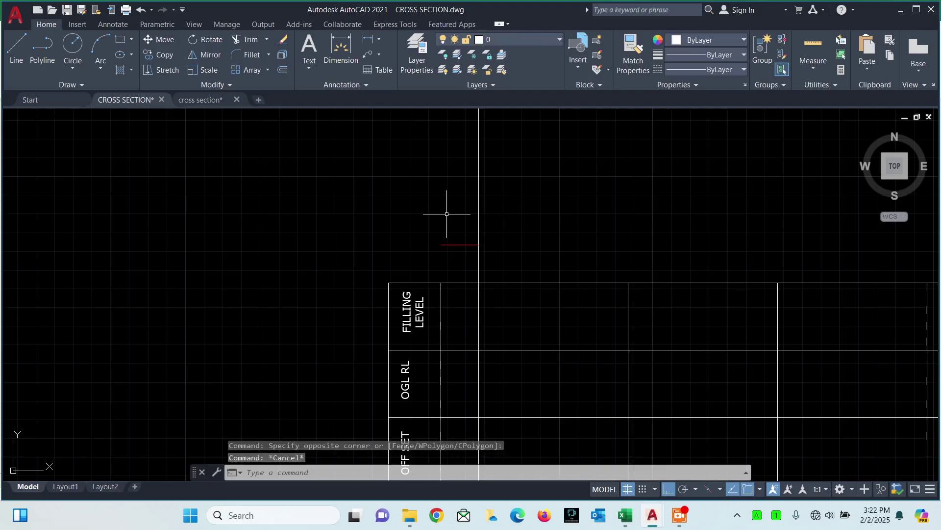
- Offset the tick upward repeatedly with the Multiple option at 1-unit spacing, adding seven more ticks
key(Return)
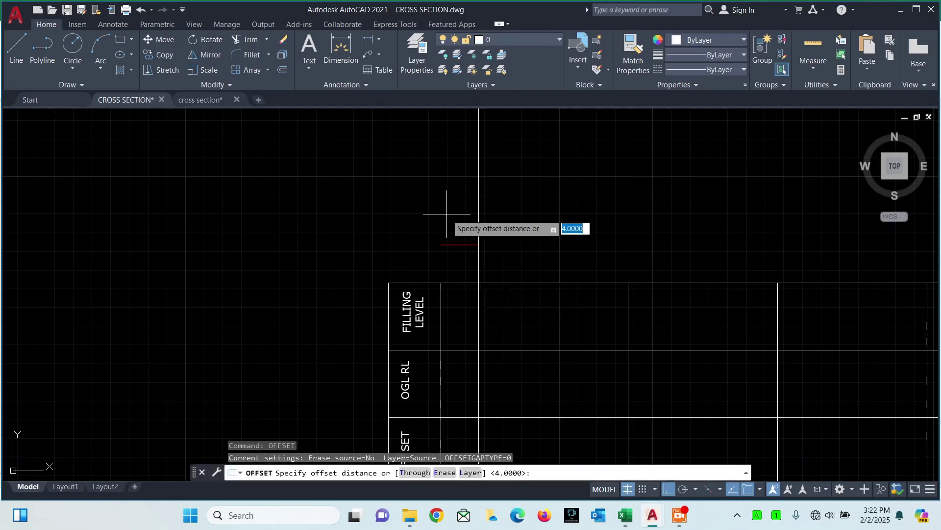
text(1)
key(Return)
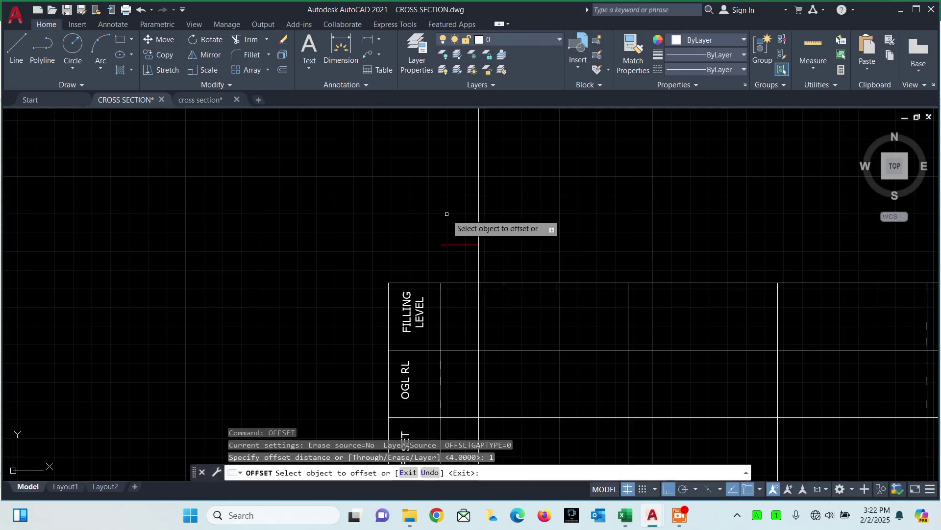
click(458, 247)
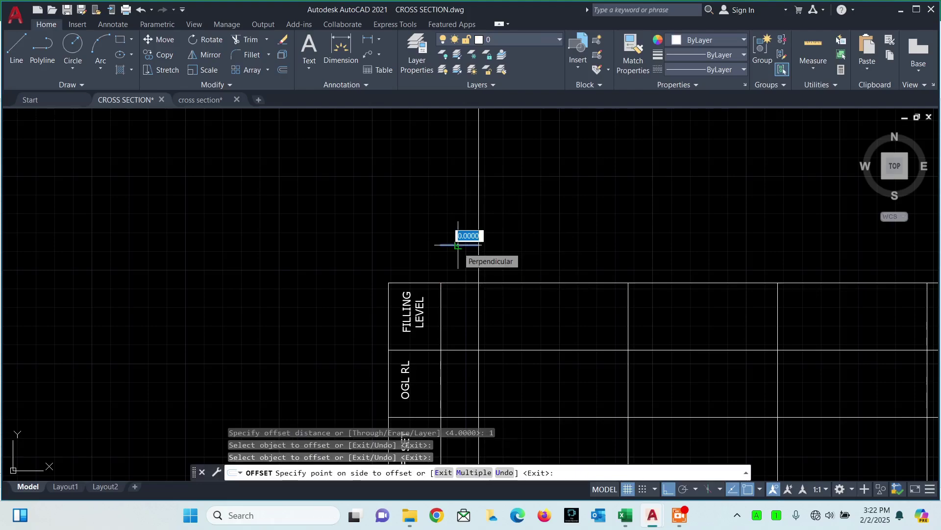
click(480, 472)
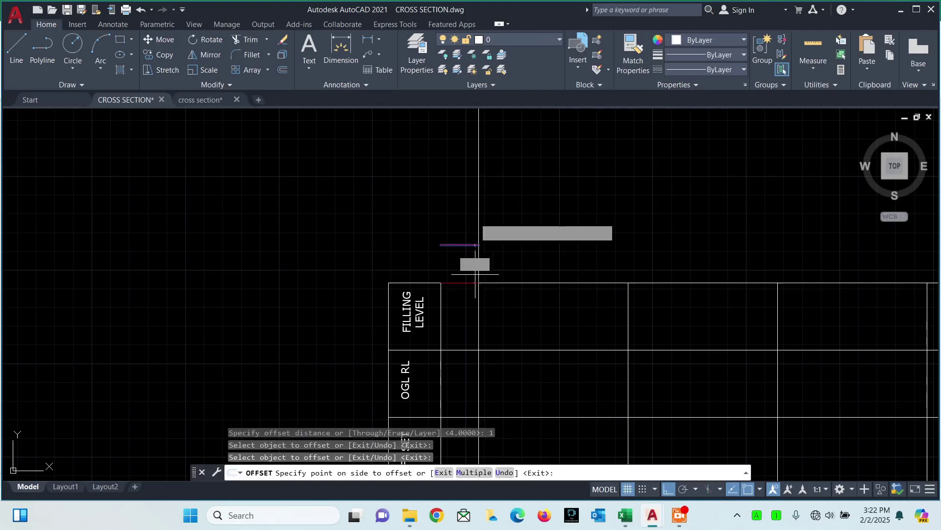
click(483, 173)
middle_drag(478, 170, 477, 281)
click(478, 269)
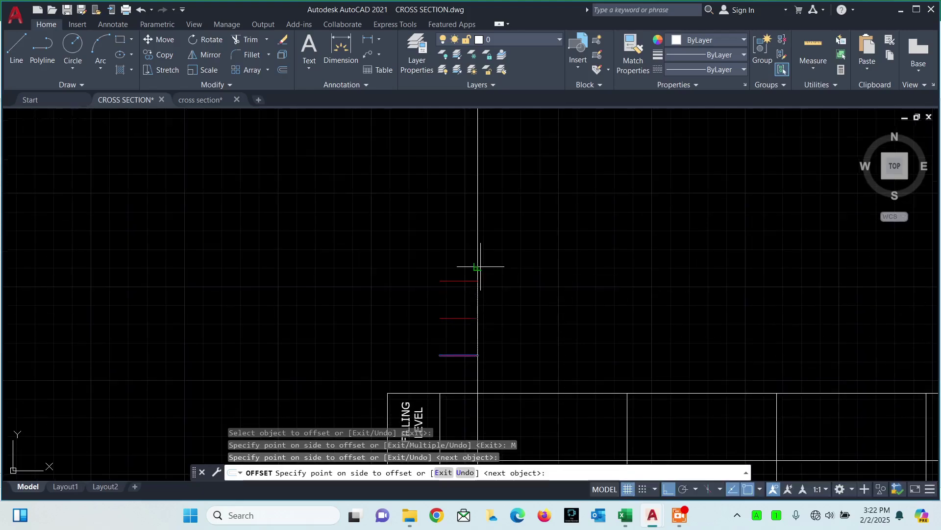
click(475, 247)
click(476, 216)
click(471, 157)
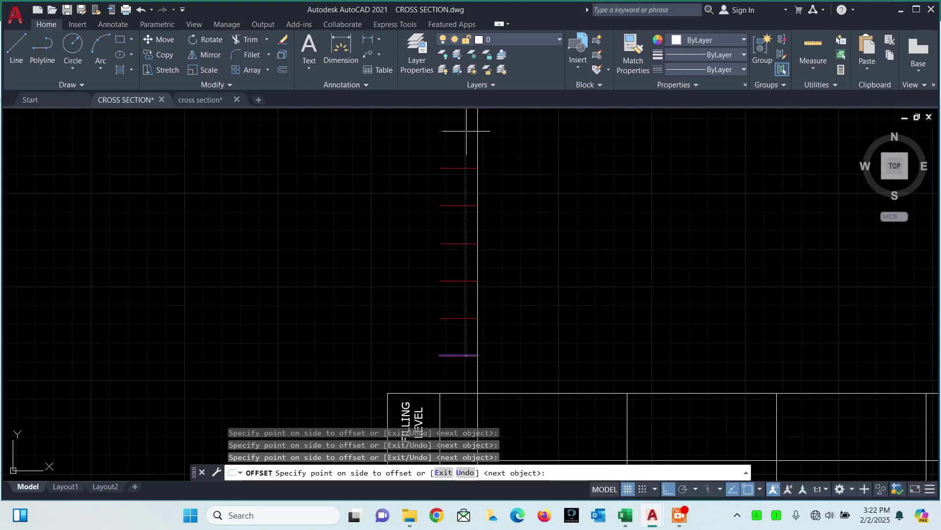
scroll(467, 173, up, 3)
click(478, 226)
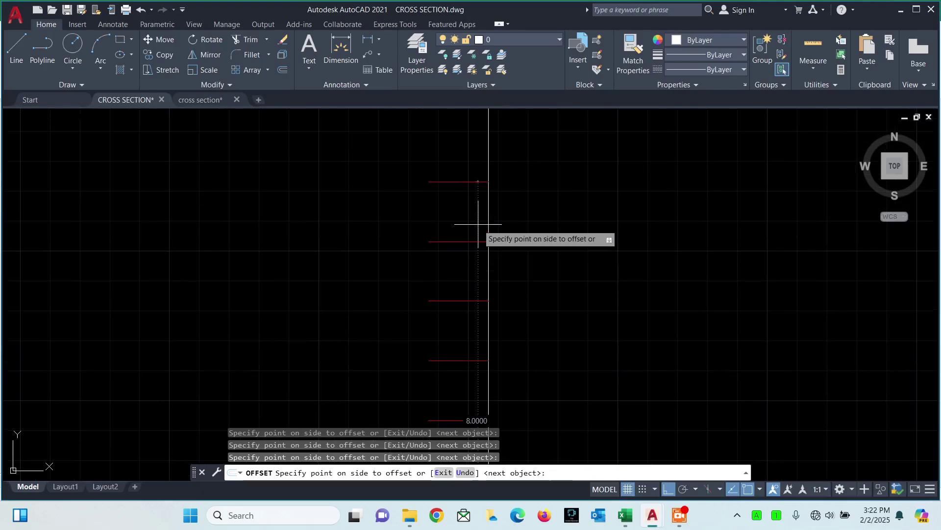
key(Escape)
- Erase the long vertical level line beside the ticks
scroll(488, 217, down, 2)
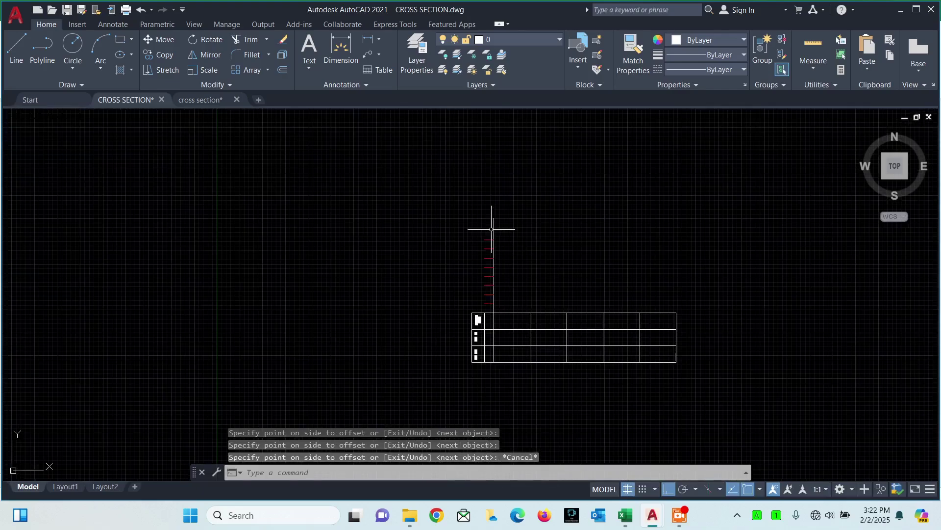
middle_drag(550, 237, 500, 111)
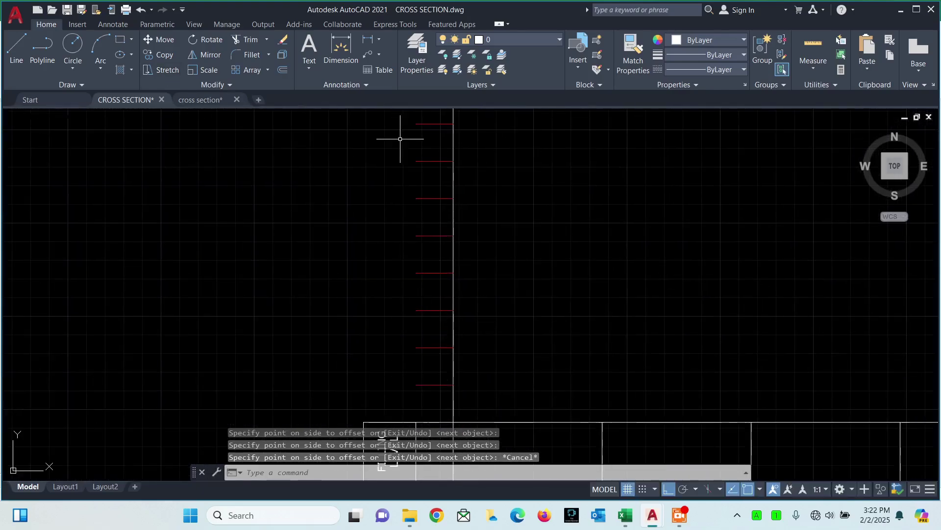
middle_drag(515, 311, 500, 216)
click(465, 297)
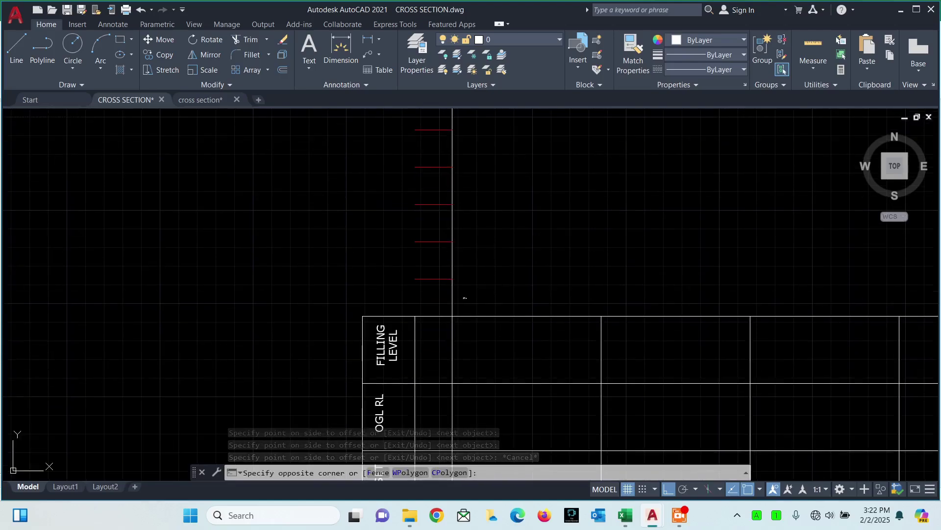
click(444, 286)
key(Delete)
- Draw a vertical polyline from the uppermost tick's right end down to the table's uppermost line
scroll(492, 236, down, 2)
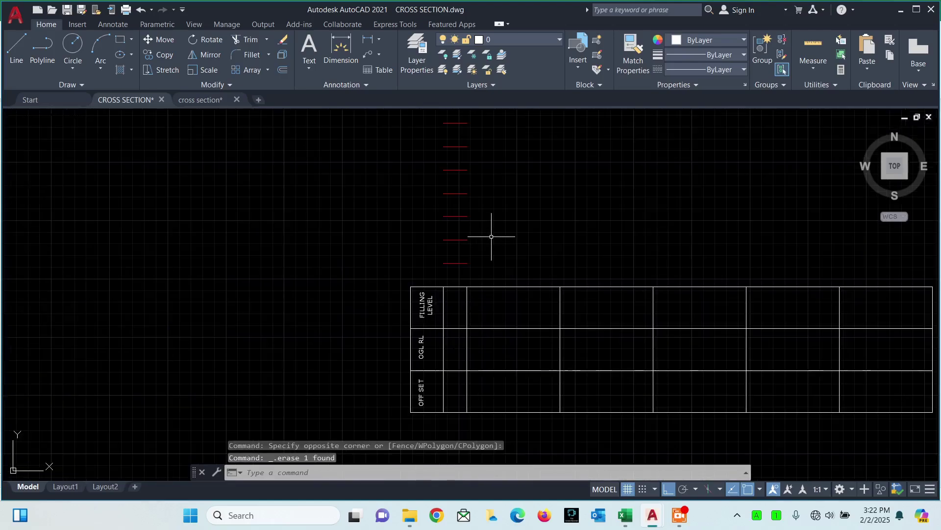
middle_drag(478, 214, 484, 289)
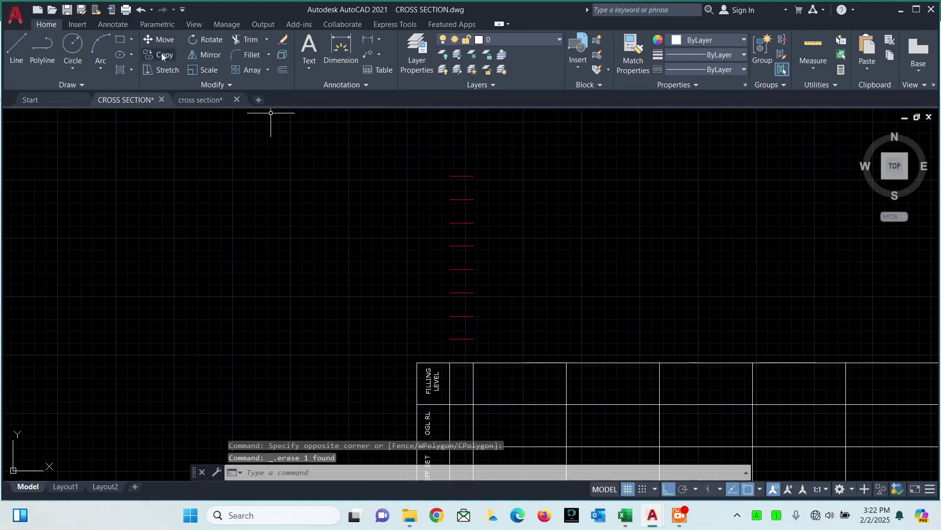
click(42, 49)
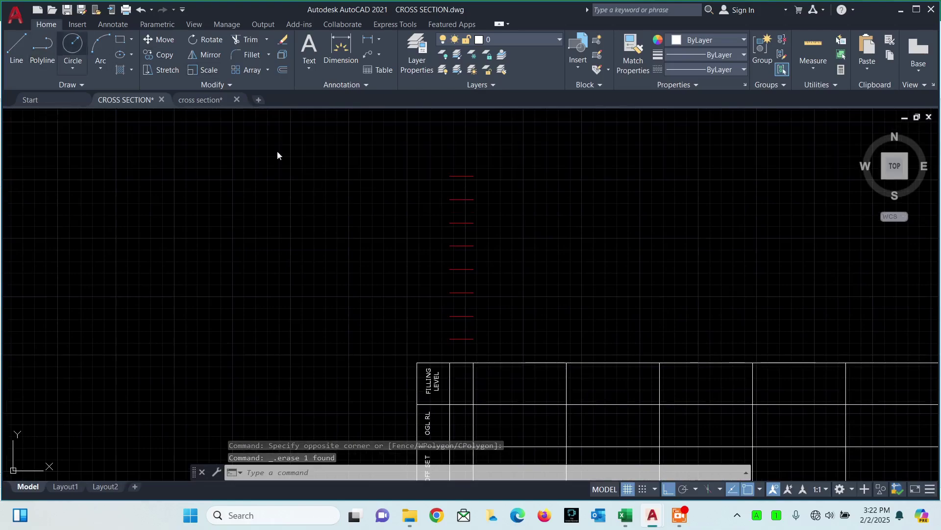
click(473, 175)
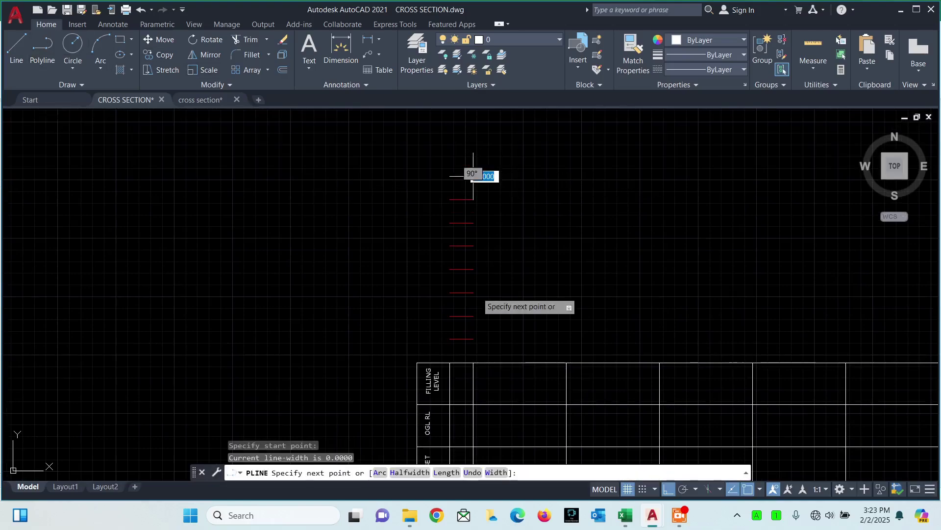
click(473, 362)
key(Return)
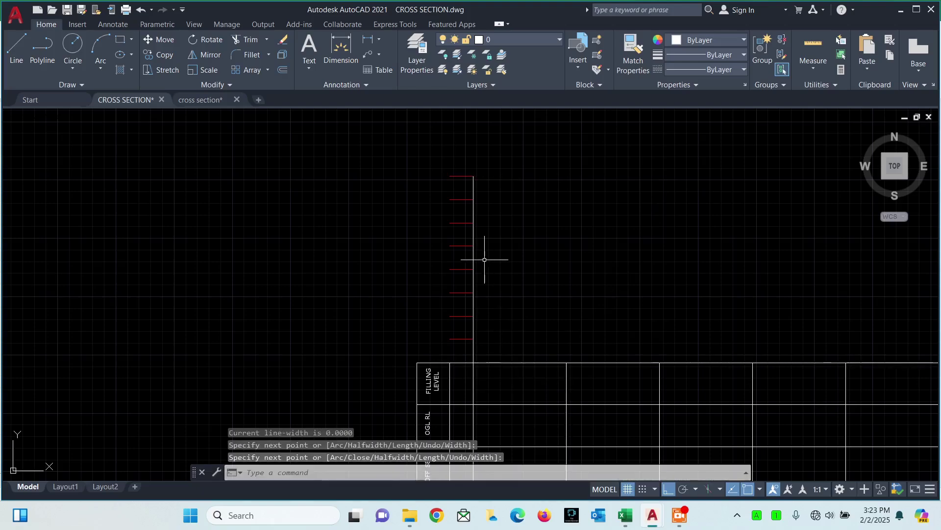
- Match the new vertical line's properties to those of the uppermost red tick
click(472, 259)
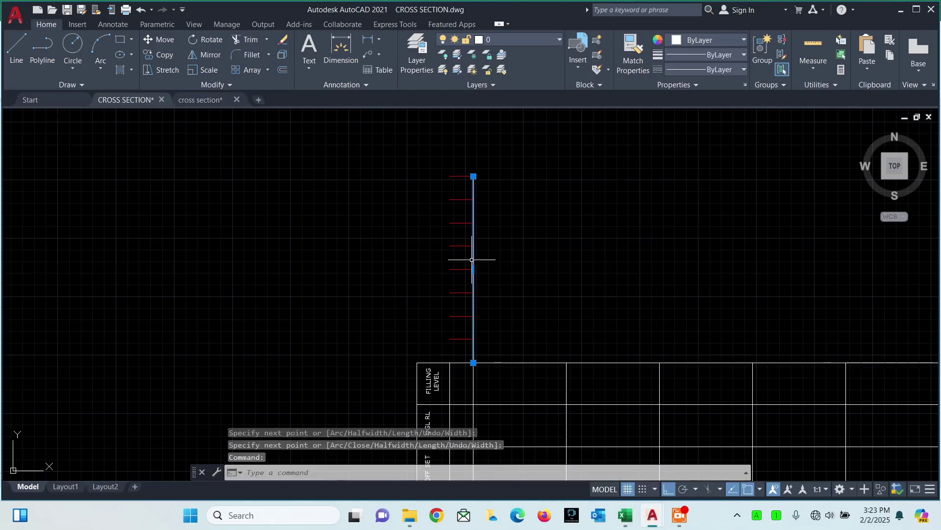
key(Escape)
click(633, 54)
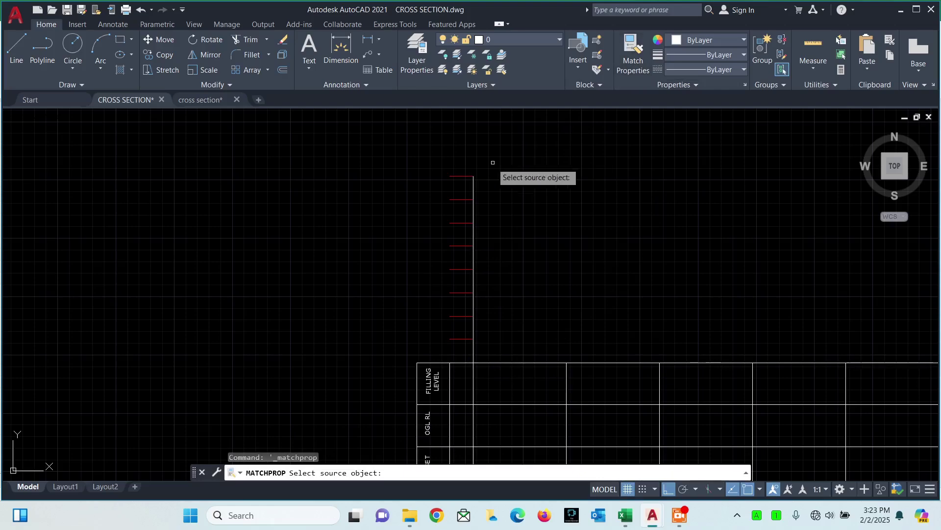
click(461, 177)
key(Escape)
- Move the vertical line and all its ticks 1 unit left, so the line stands on the first divider
click(500, 156)
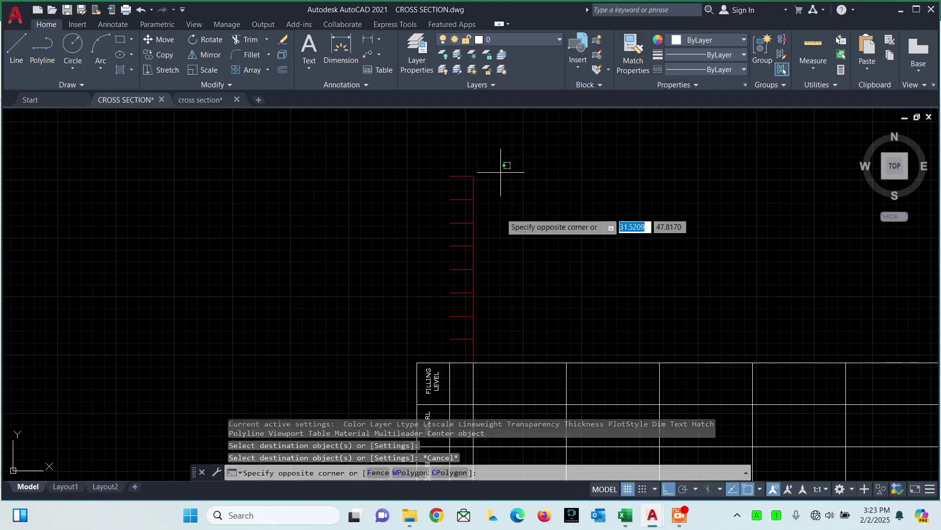
click(429, 343)
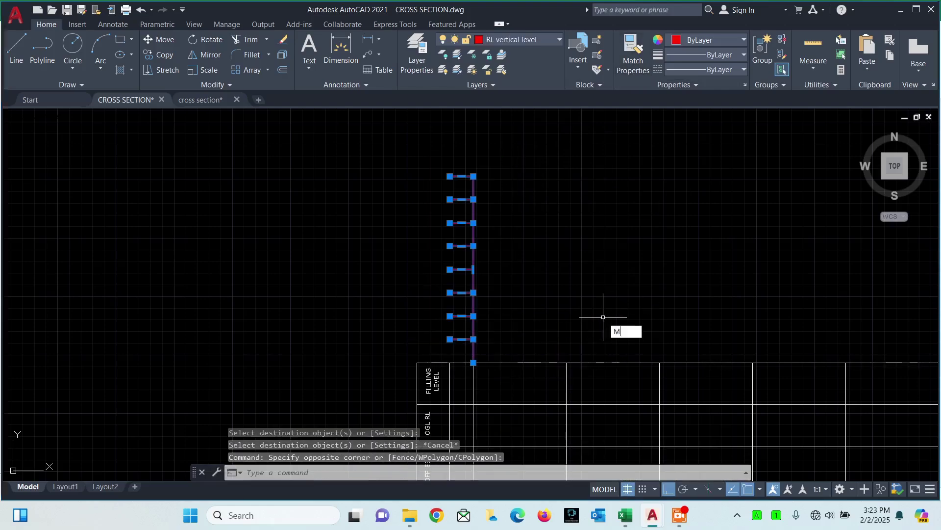
key(Return)
click(473, 363)
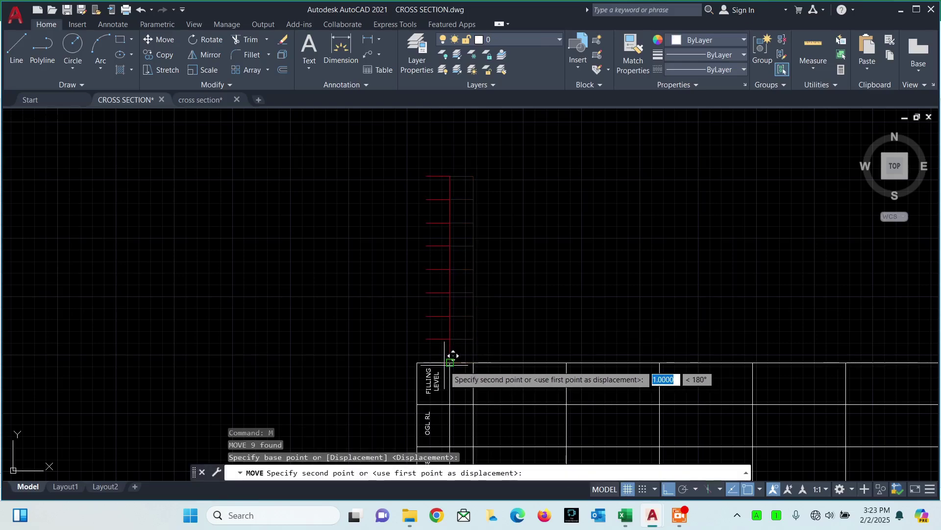
click(447, 363)
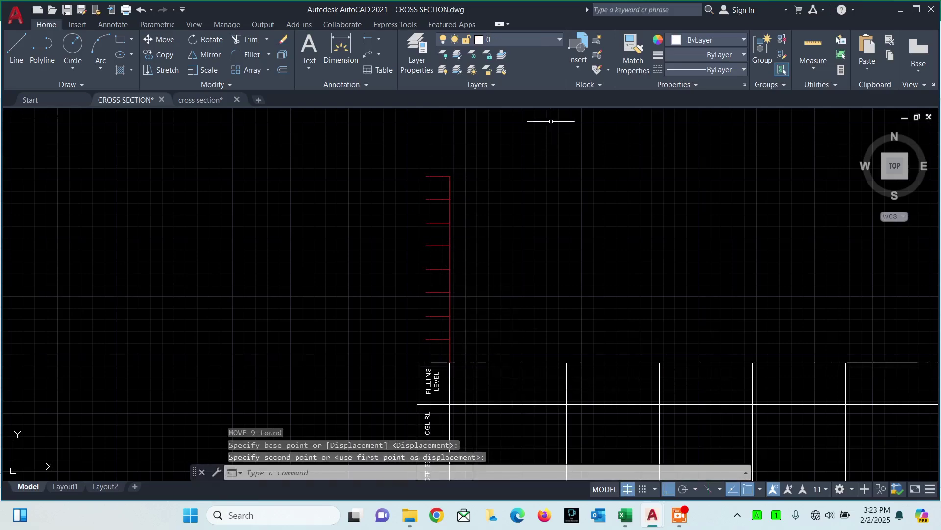
- Copy the red vertical scale line 1 unit right, onto the table's second divider
click(449, 192)
text(CO)
key(Return)
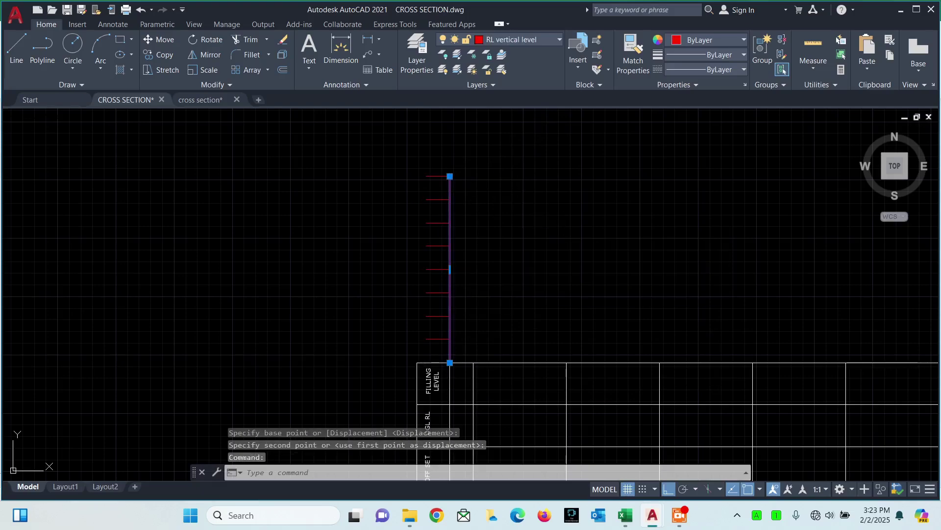
click(451, 362)
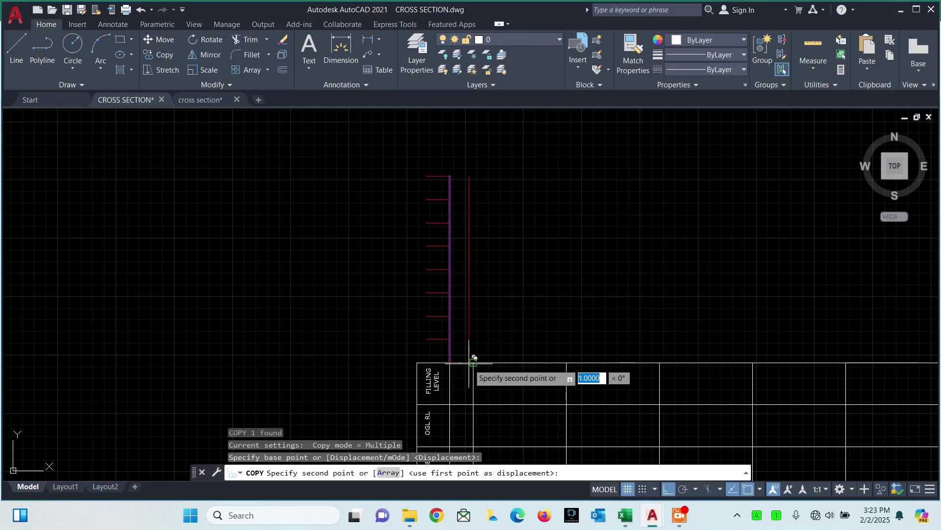
click(473, 362)
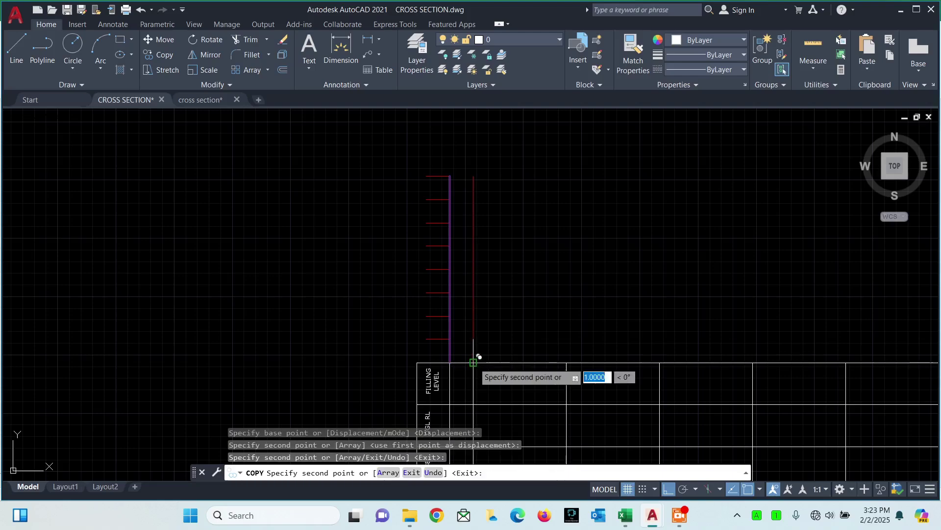
key(Escape)
- Move the copied vertical line above the second divider to layer 0
scroll(515, 277, down, 4)
mouse_move(519, 260)
middle_down()
mouse_move(490, 246)
mouse_move(472, 186)
middle_up()
scroll(488, 246, up, 4)
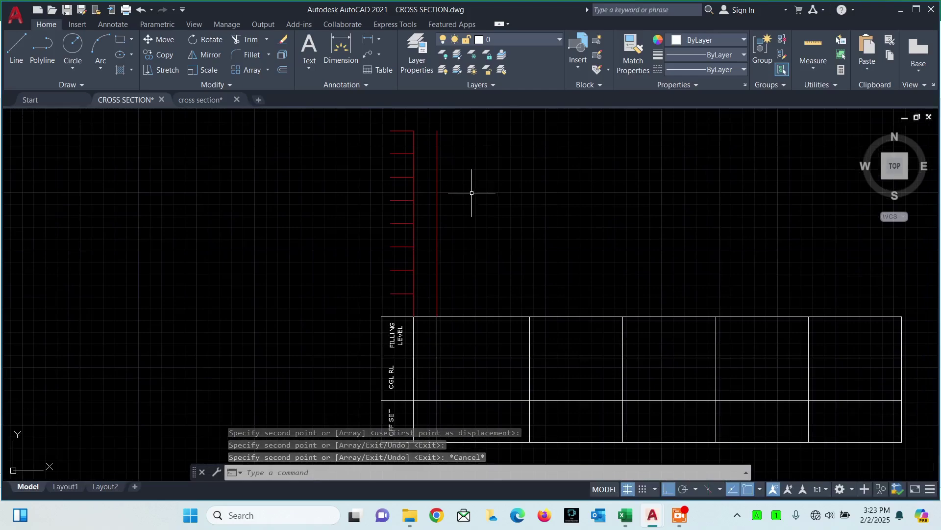
scroll(465, 193, down, 2)
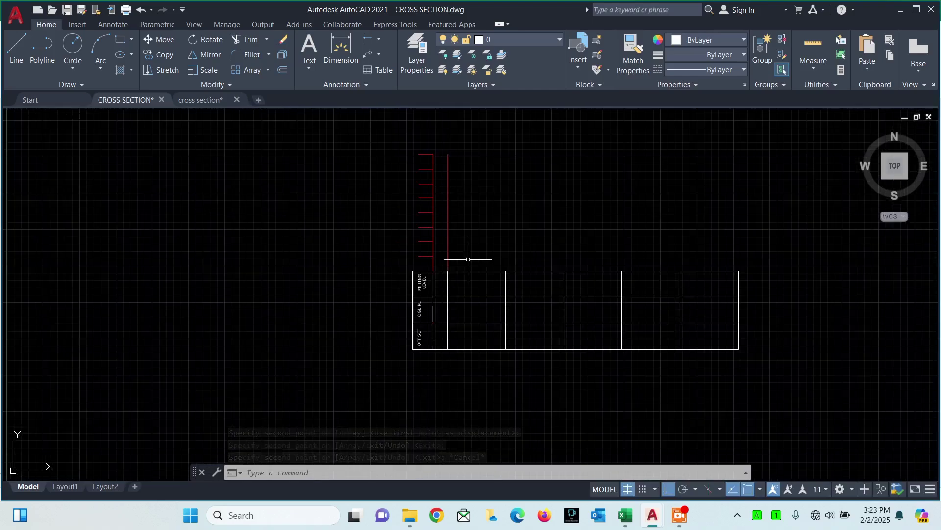
middle_drag(431, 189, 371, 208)
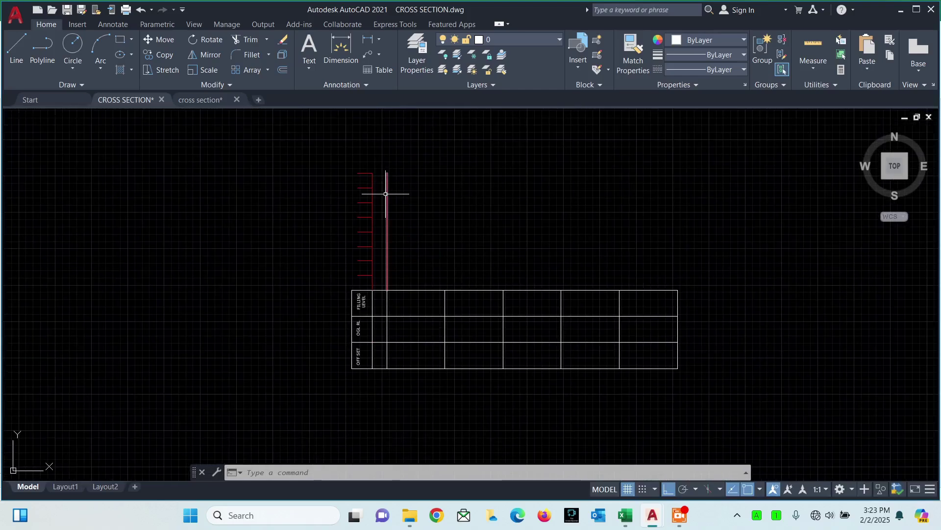
click(520, 39)
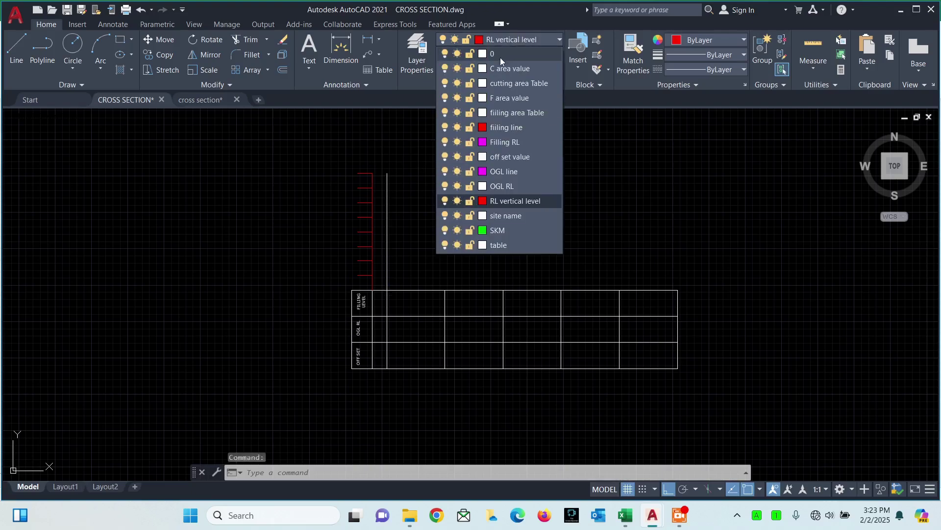
click(500, 57)
key(Escape)
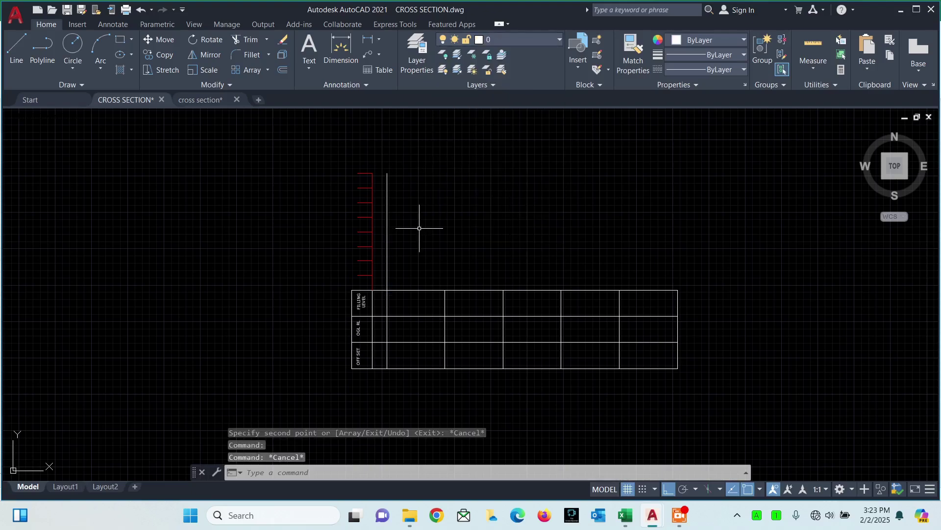
- Add the multiline text 390 in the empty area left of the table, with a narrowed text box
mouse_move(269, 232)
middle_down()
mouse_move(567, 244)
mouse_move(505, 230)
middle_up()
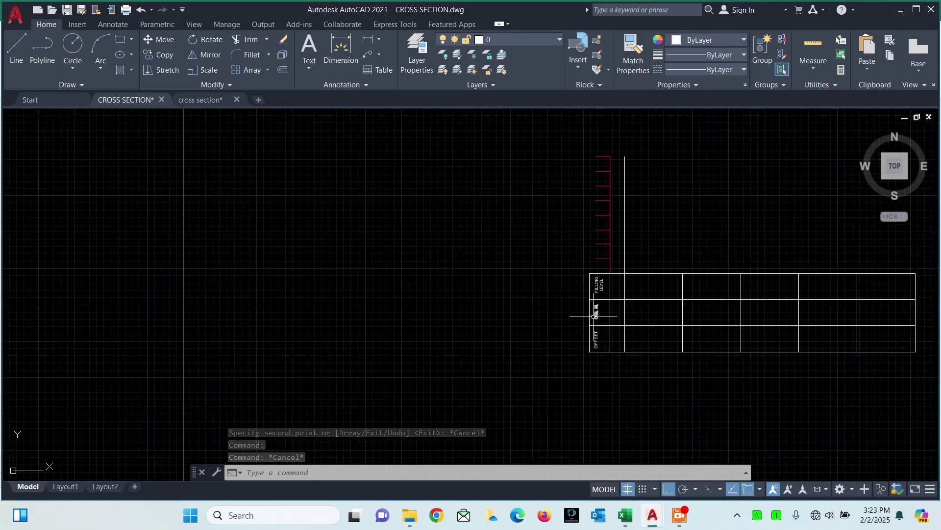
click(305, 54)
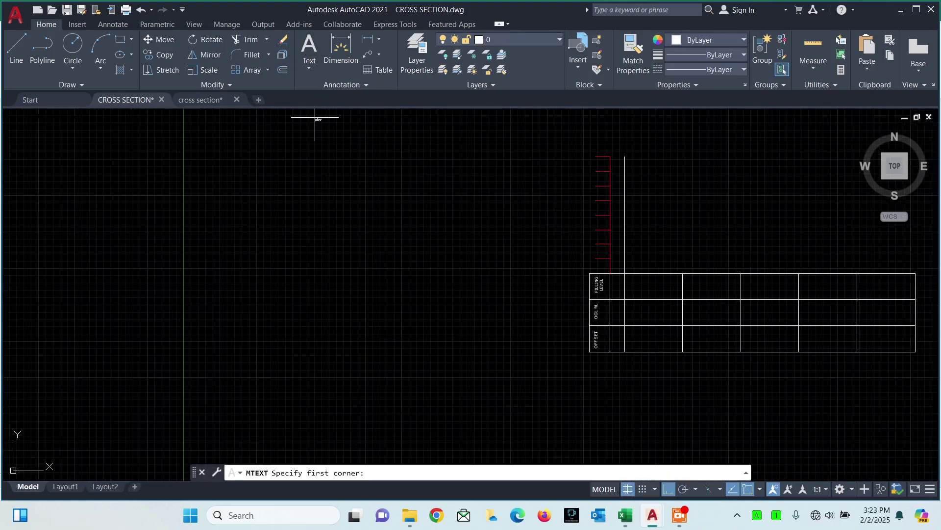
click(300, 156)
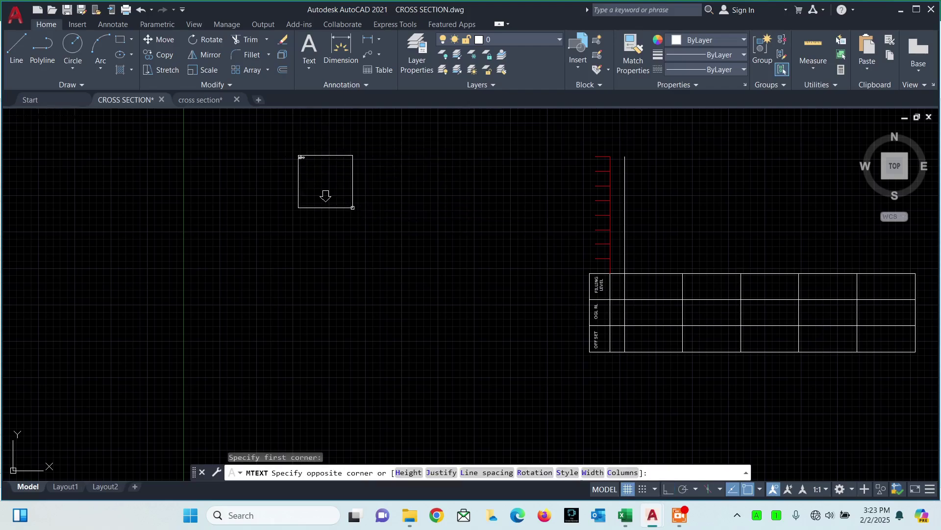
click(407, 208)
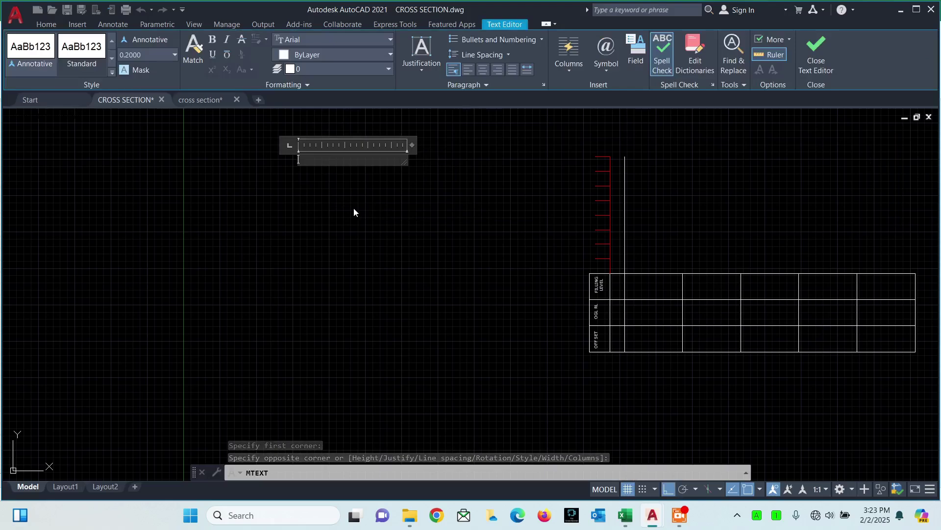
text(390)
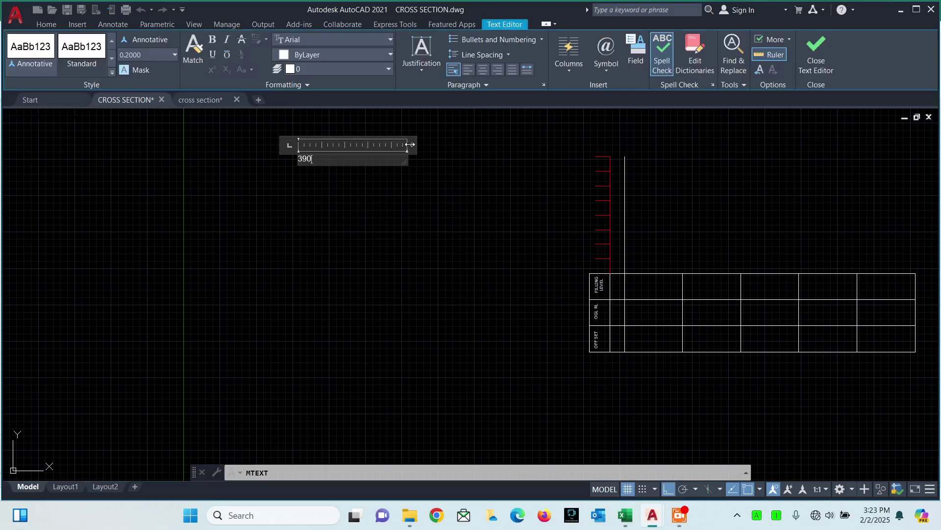
drag(410, 145, 360, 152)
click(342, 172)
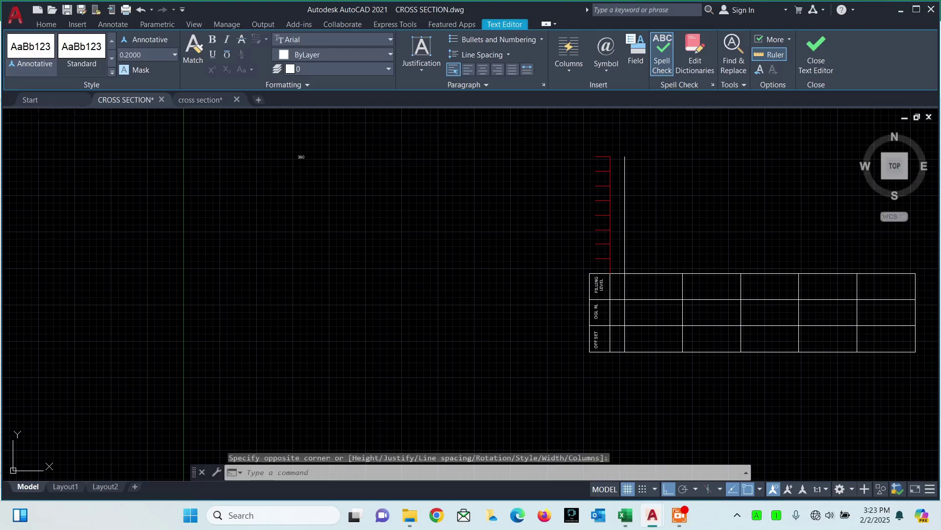
- Copy the 390 text with Ortho off, placing the copy at the left end of the scale's lowest tick
scroll(301, 157, up, 5)
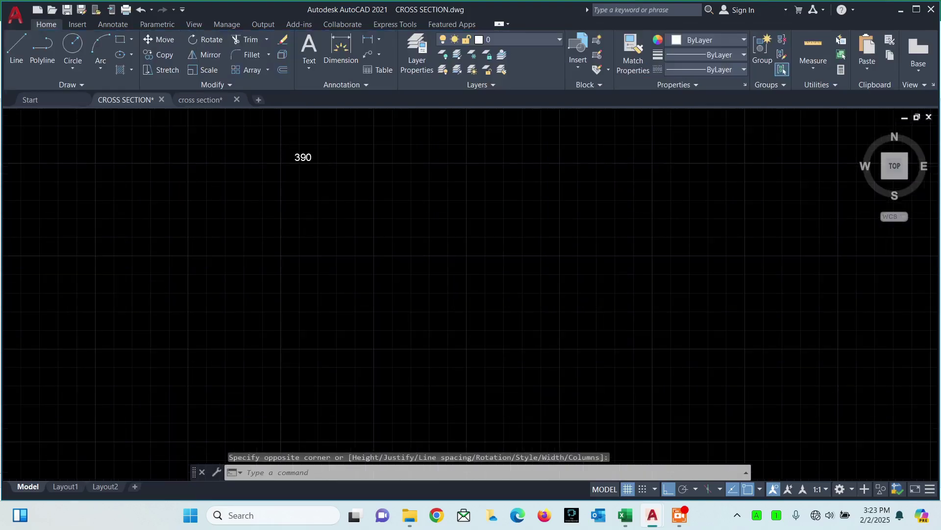
click(301, 156)
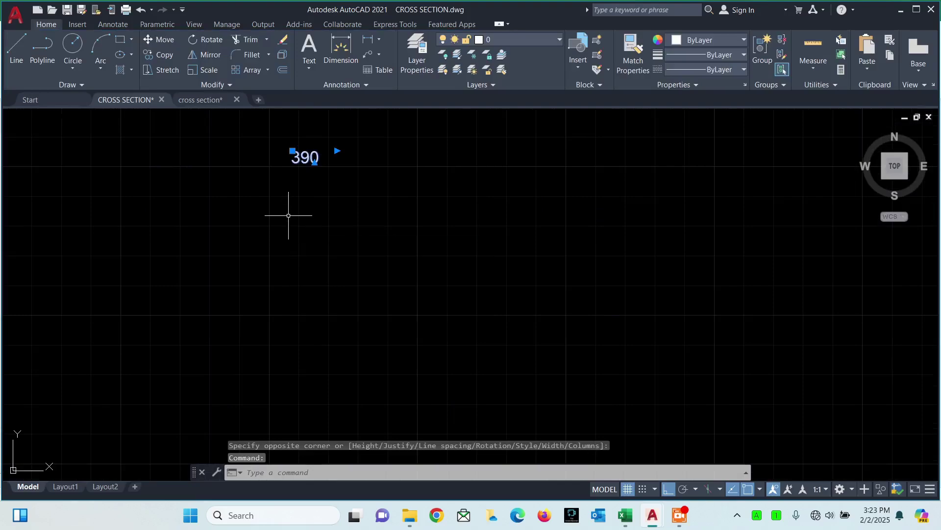
text(co)
key(Return)
click(292, 151)
scroll(384, 216, down, 4)
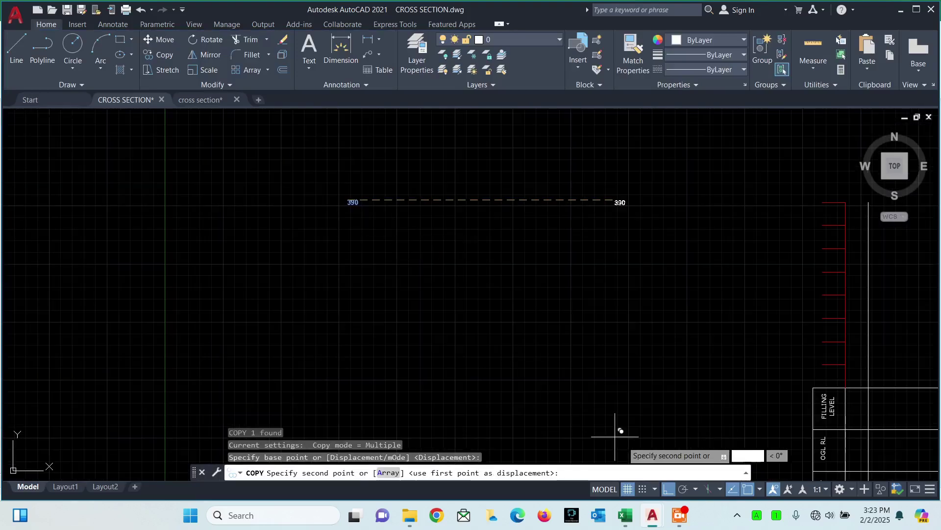
click(668, 489)
middle_drag(734, 336, 311, 267)
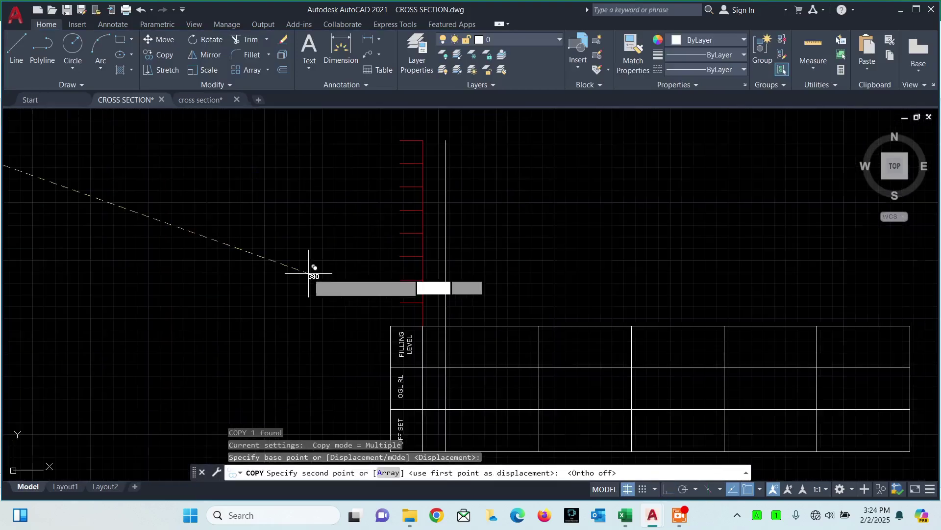
scroll(385, 307, up, 4)
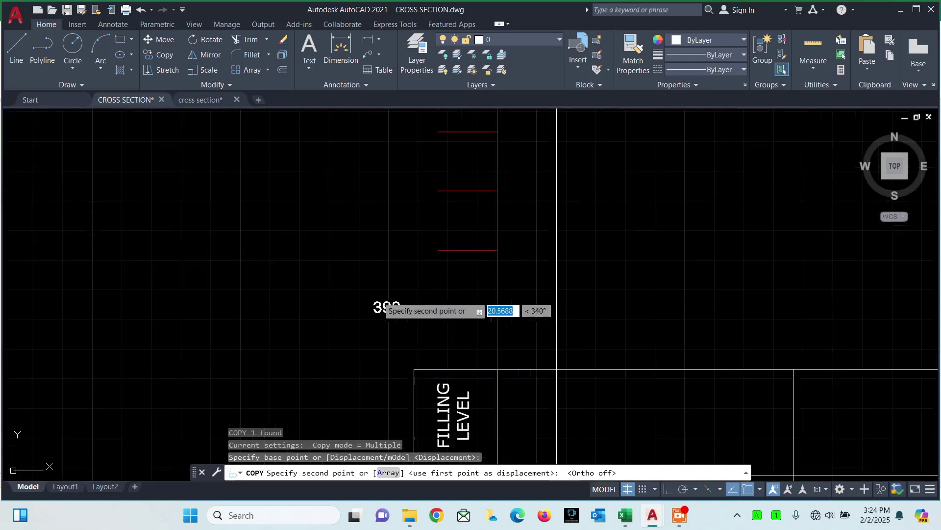
click(431, 307)
key(Escape)
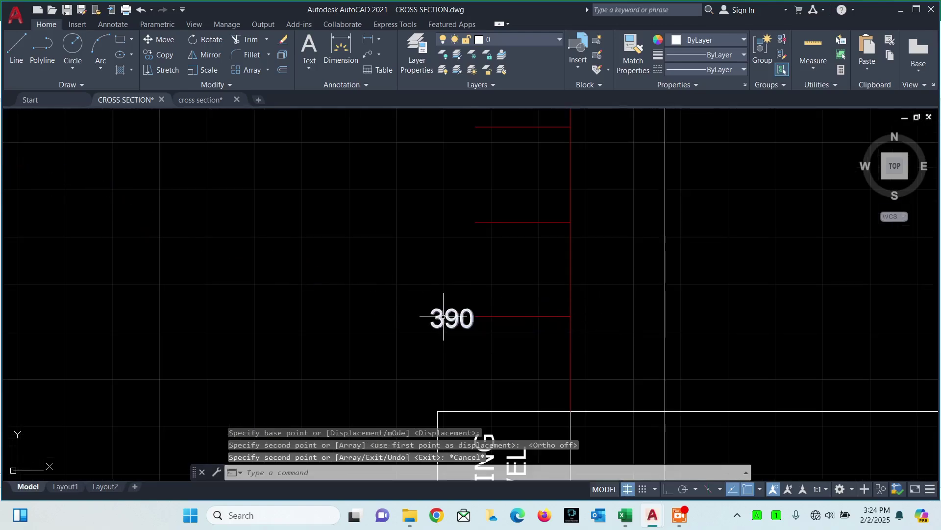
- Copy the lowest tick's 390 label up to every tick above it, using the ticks' right ends as reference points
click(435, 316)
text(co)
key(Return)
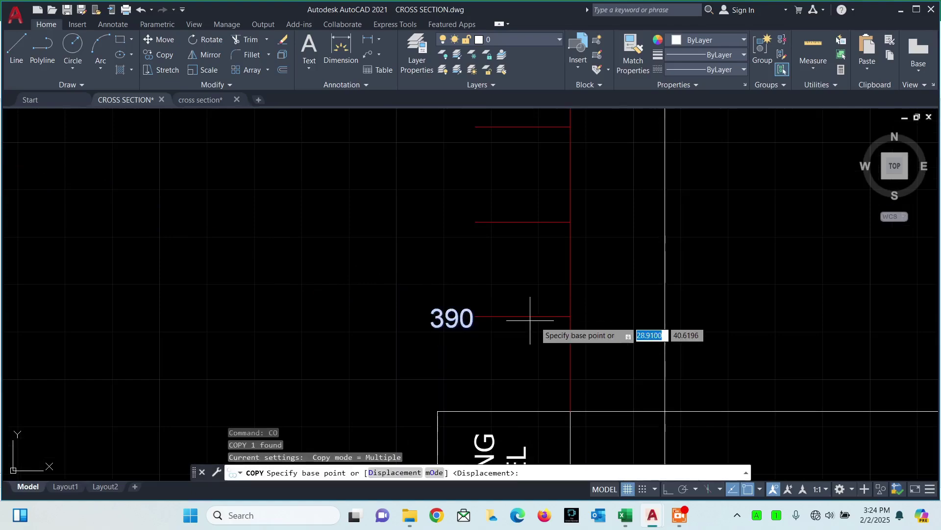
click(570, 317)
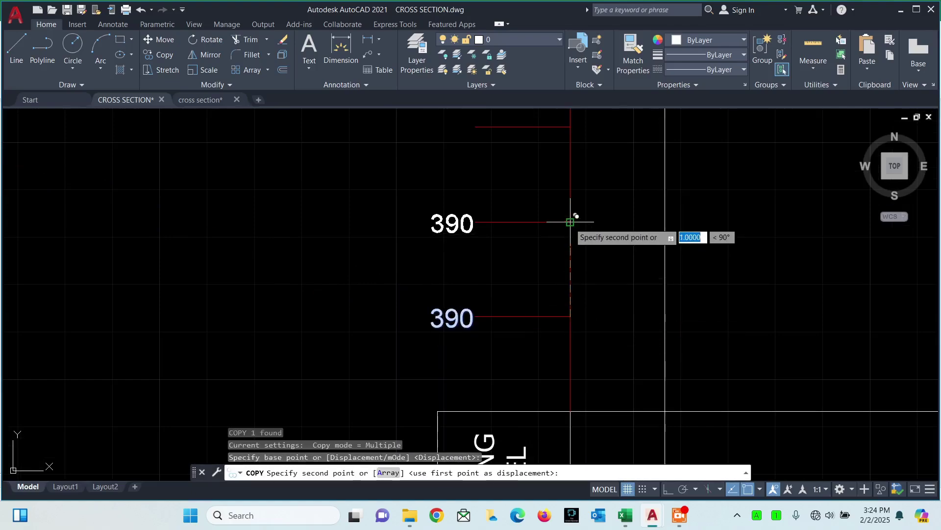
click(570, 221)
middle_drag(582, 172, 575, 271)
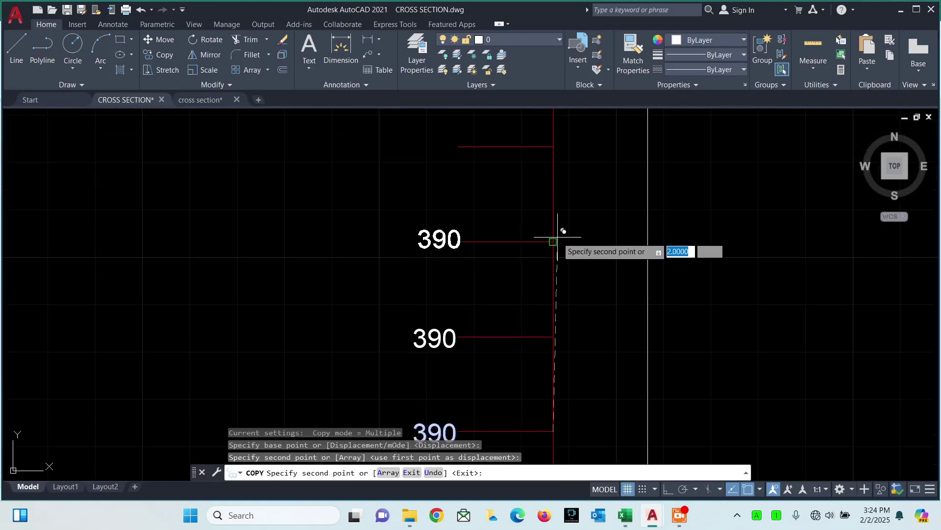
click(553, 242)
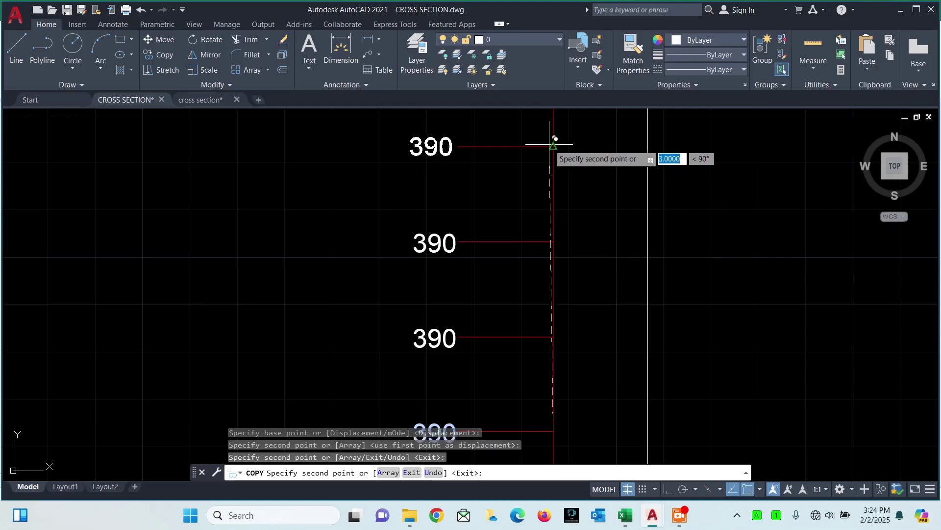
middle_drag(567, 248, 543, 336)
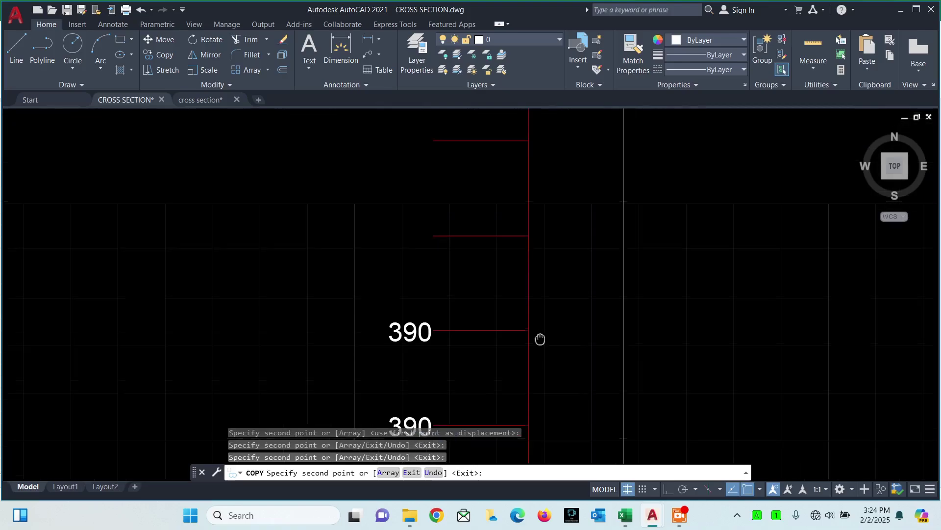
click(530, 232)
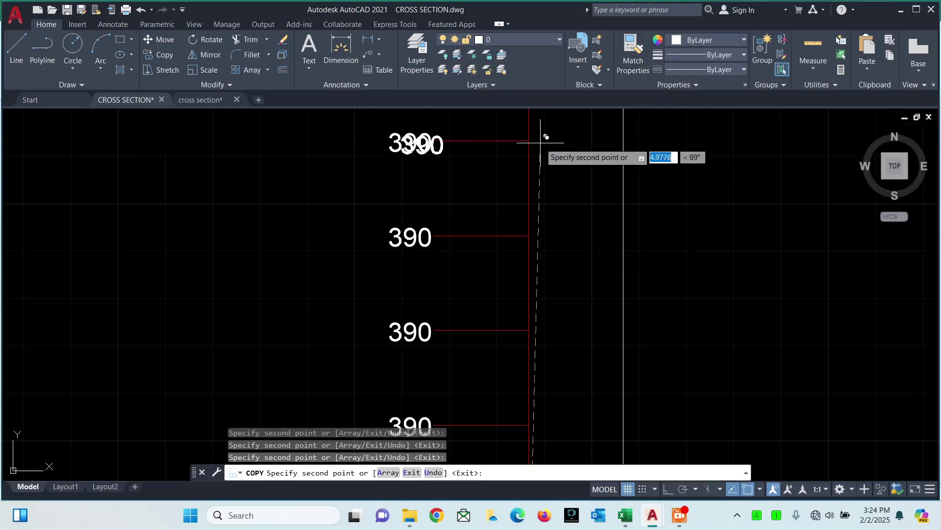
middle_drag(531, 137, 539, 228)
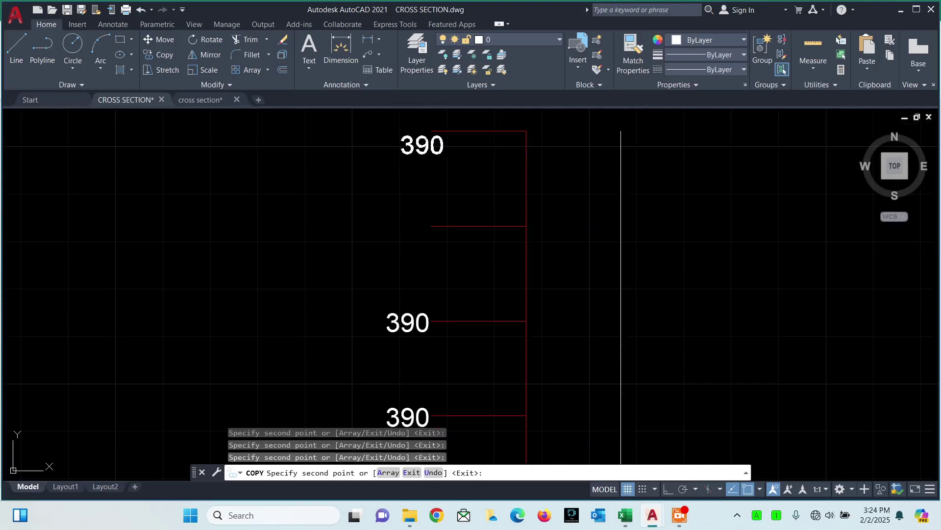
click(526, 226)
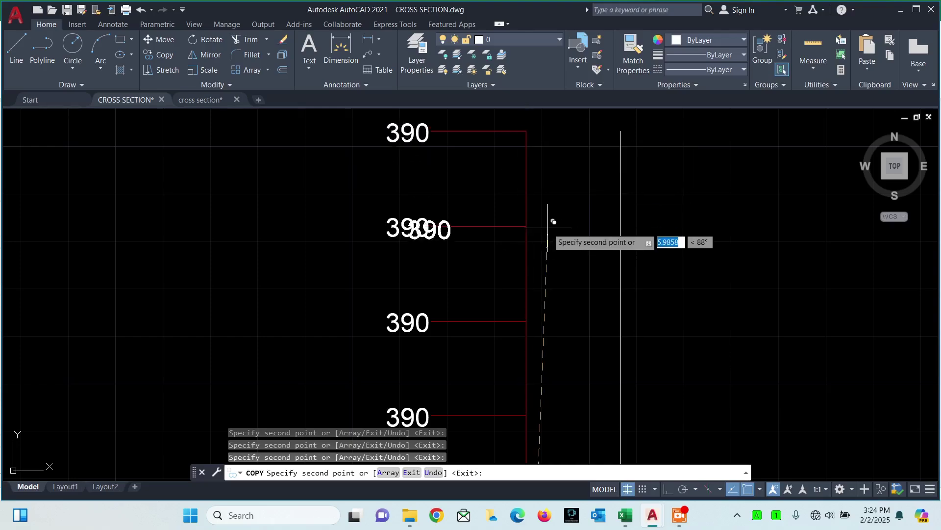
key(Escape)
- Assign the uppermost 390 label to the RL vertical level layer
click(410, 133)
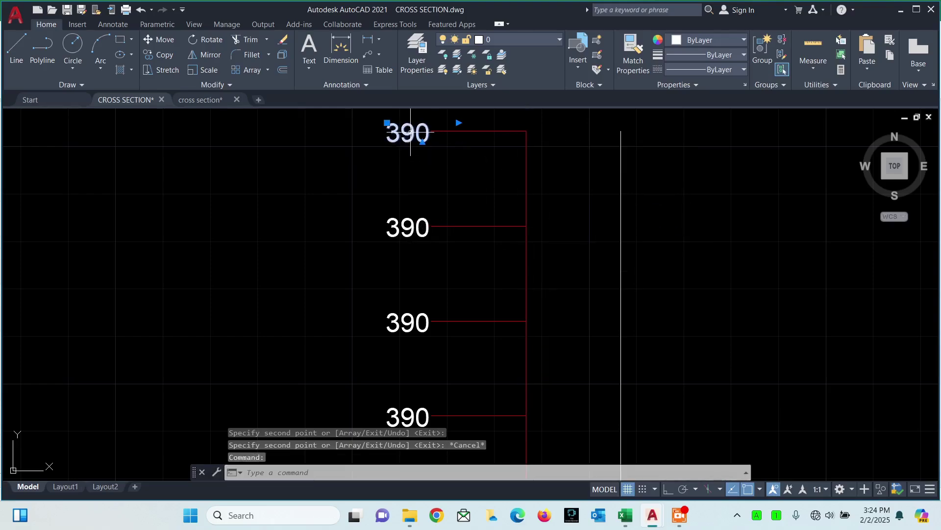
click(518, 37)
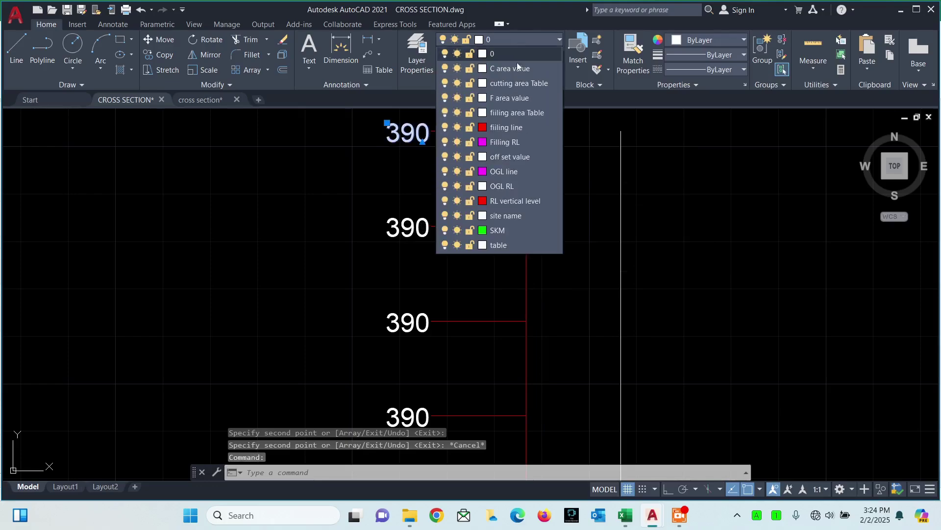
click(508, 198)
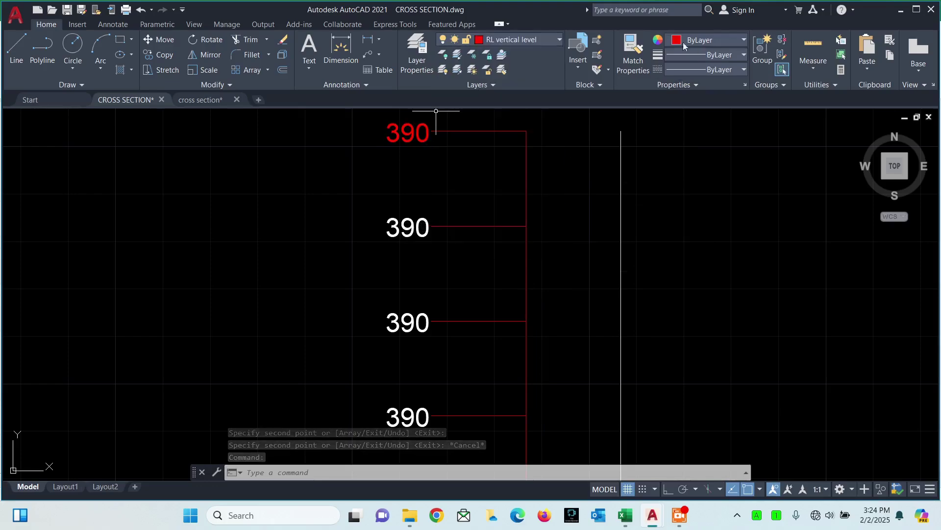
key(Escape)
- Match the properties of all the other 390 labels to those of the uppermost red label
click(634, 57)
click(408, 130)
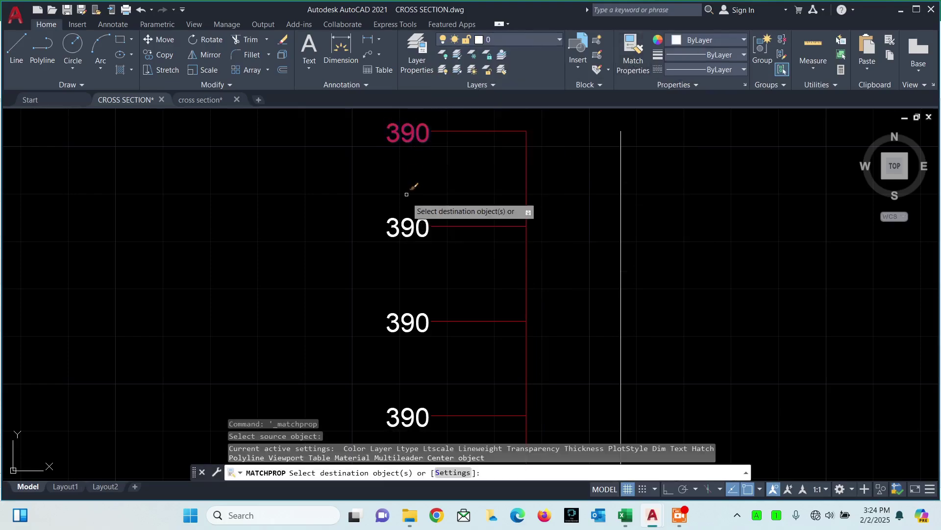
click(408, 227)
scroll(449, 164, down, 6)
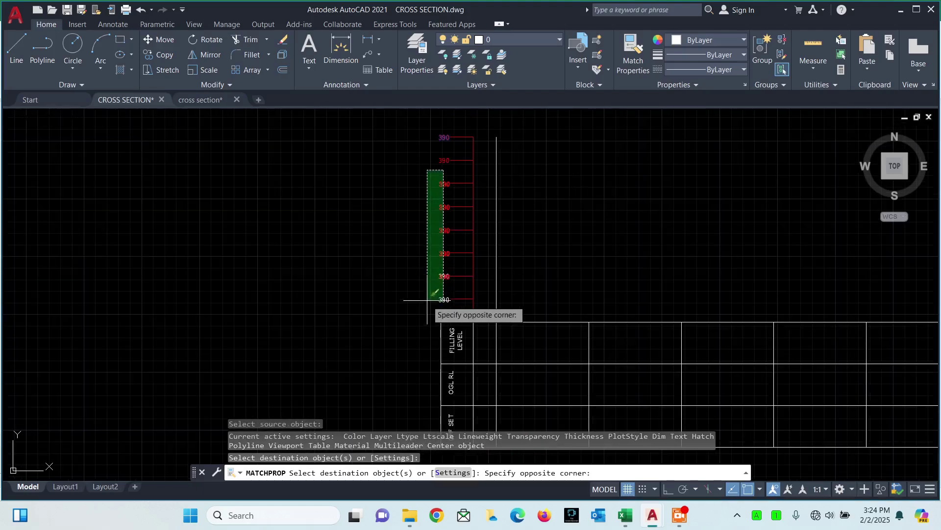
key(Escape)
- Check the level numbering of the scale in the finished reference drawing cross section.dwg and return to CROSS SECTION.dwg
middle_drag(446, 263, 446, 174)
scroll(446, 175, up, 2)
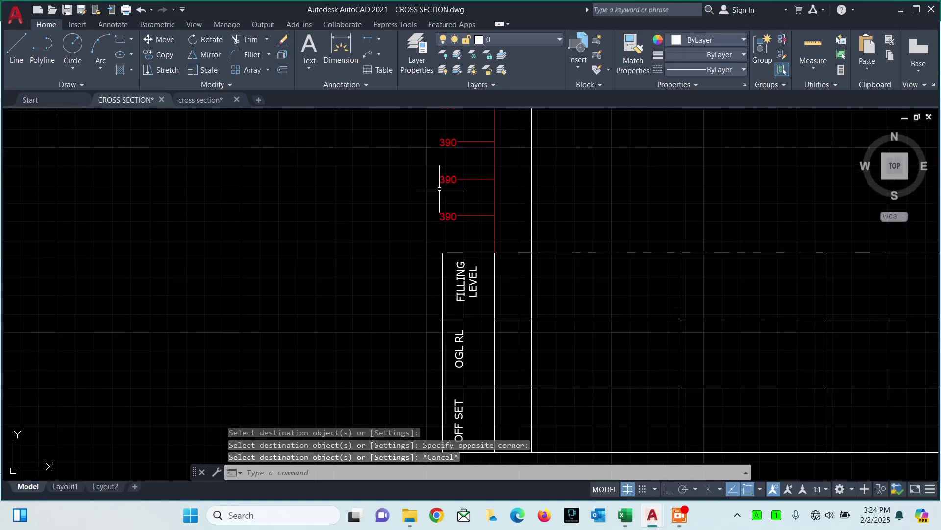
mouse_move(652, 524)
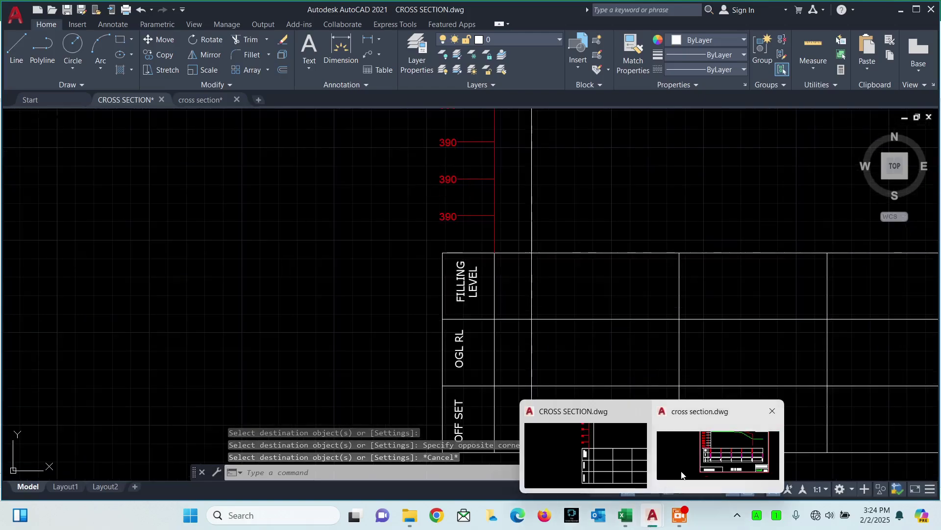
click(706, 446)
scroll(454, 199, down, 2)
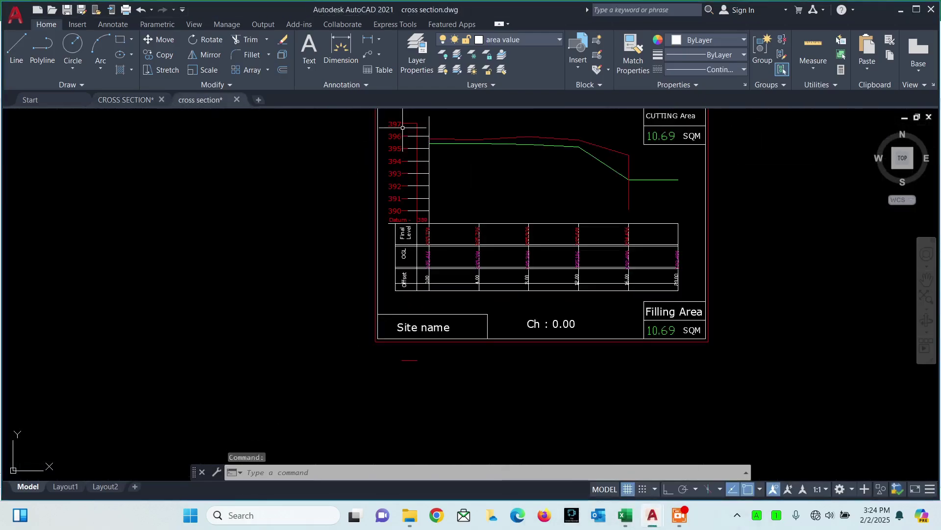
mouse_move(658, 523)
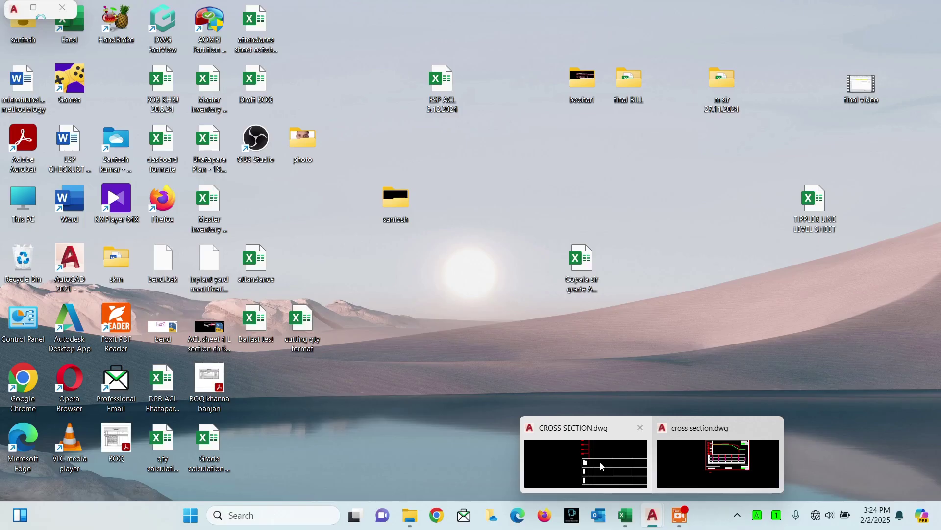
click(600, 459)
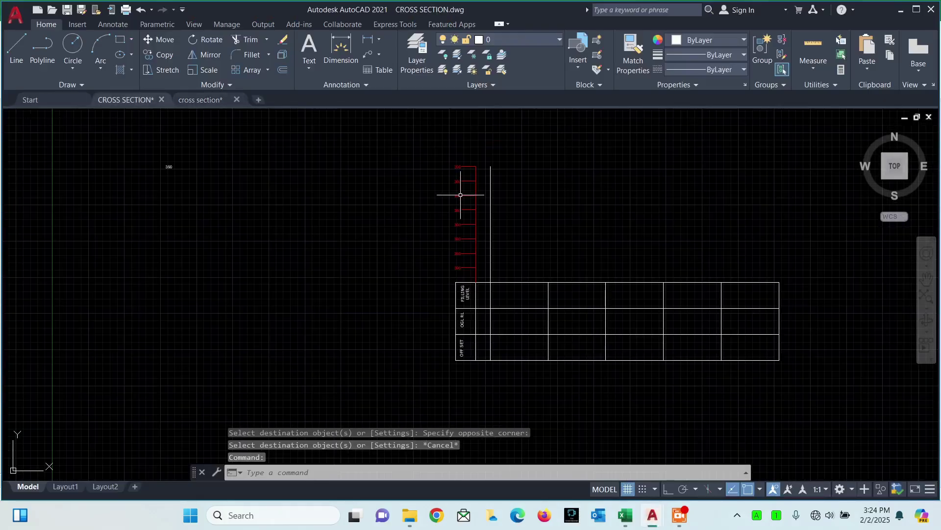
- Change the level label on the scale's second-lowest tick to 391
scroll(463, 193, up, 5)
middle_drag(431, 225, 380, 208)
scroll(386, 254, down, 2)
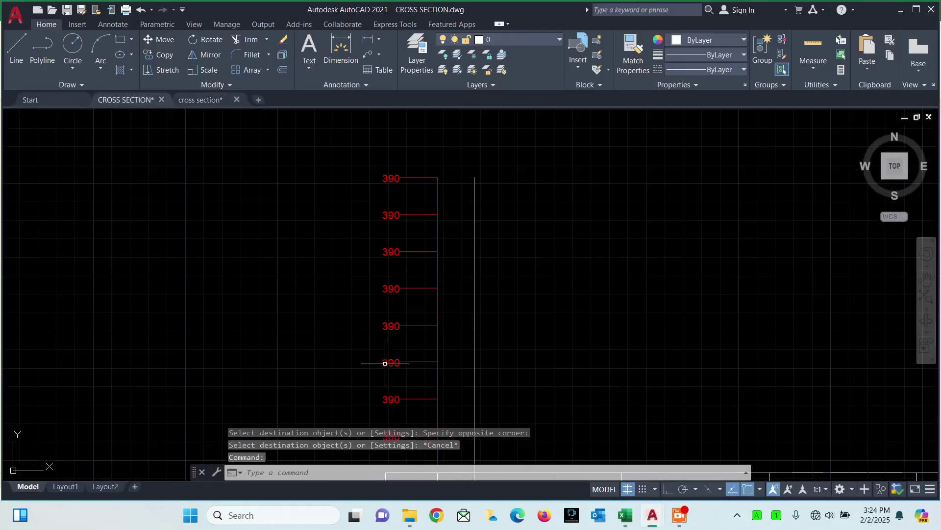
middle_drag(417, 353, 421, 294)
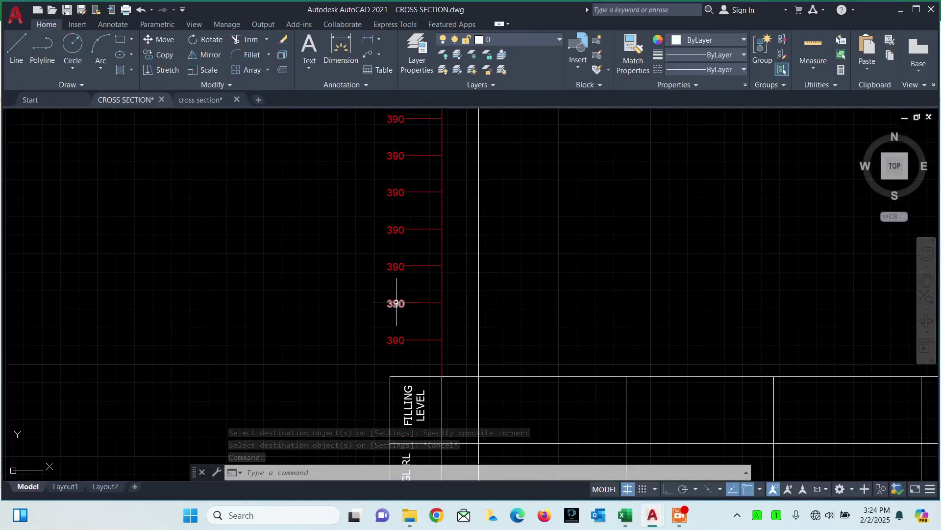
middle_drag(400, 259, 406, 333)
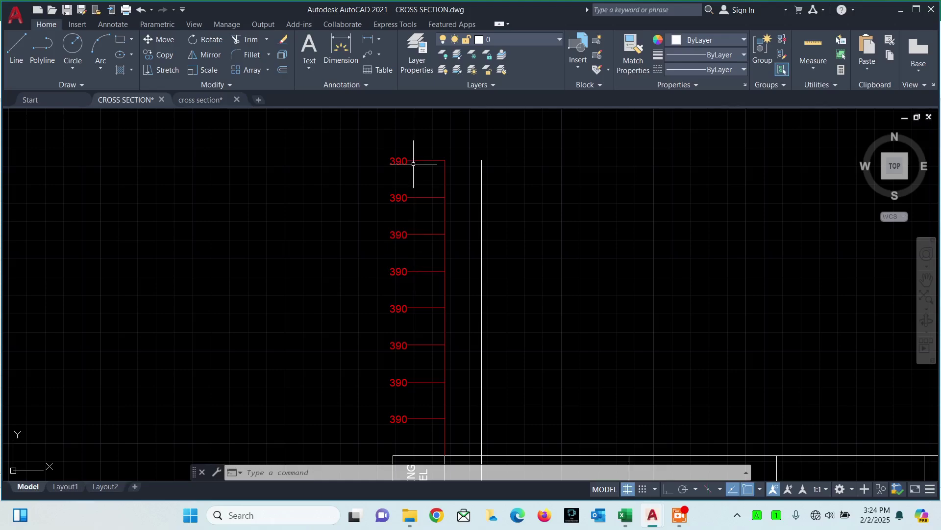
scroll(420, 185, down, 2)
scroll(431, 245, up, 5)
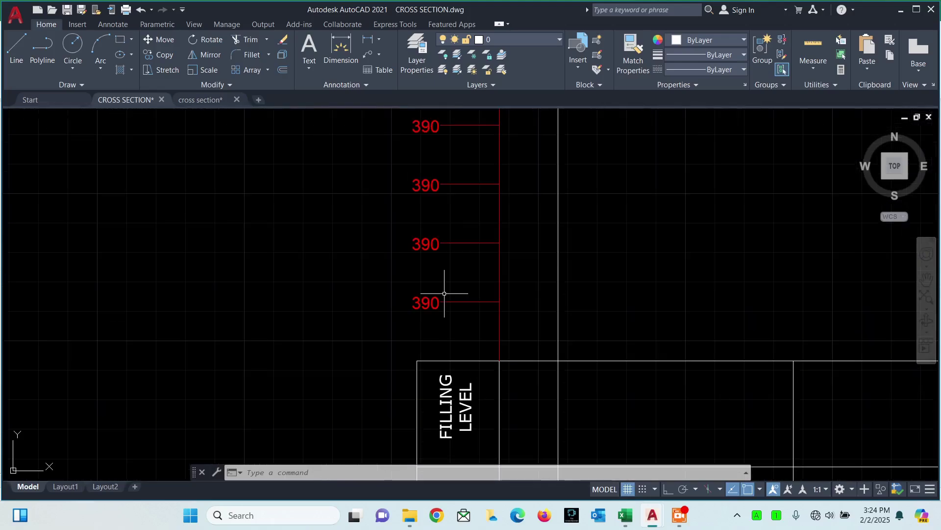
click(429, 242)
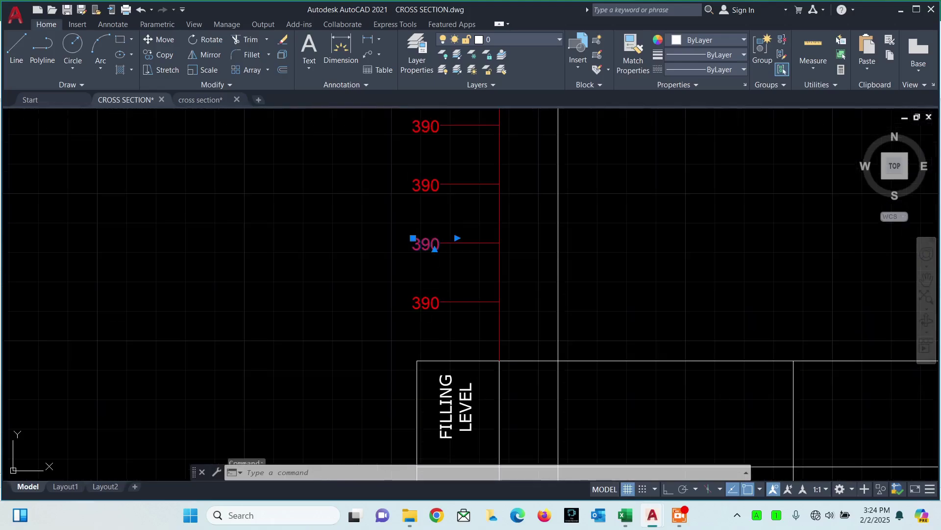
double_click(438, 246)
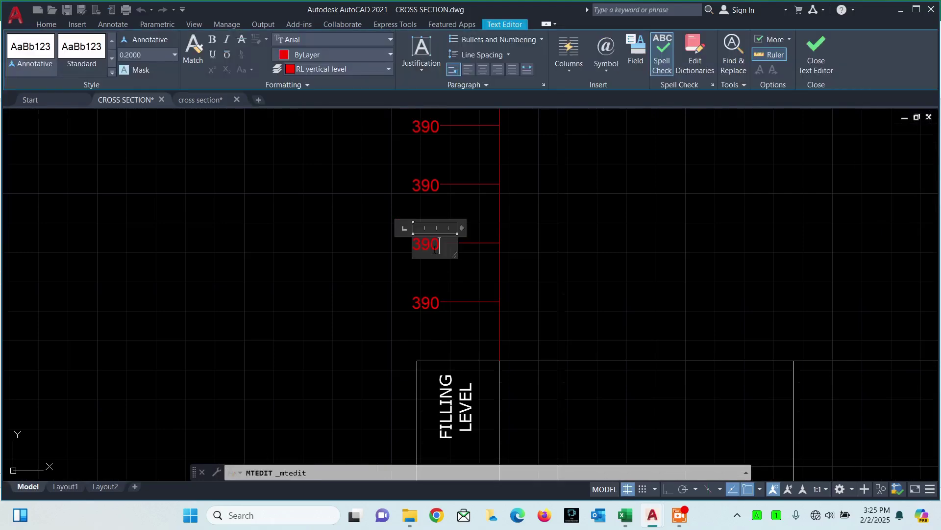
click(340, 211)
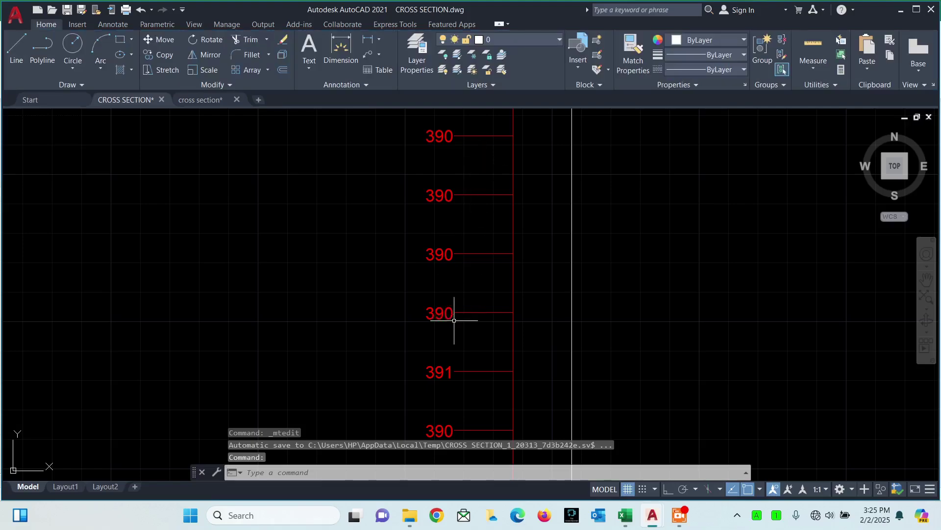
- Renumber the four labels directly above 391 as 392, 393, 394 and 395, going upward
click(449, 312)
double_click(450, 313)
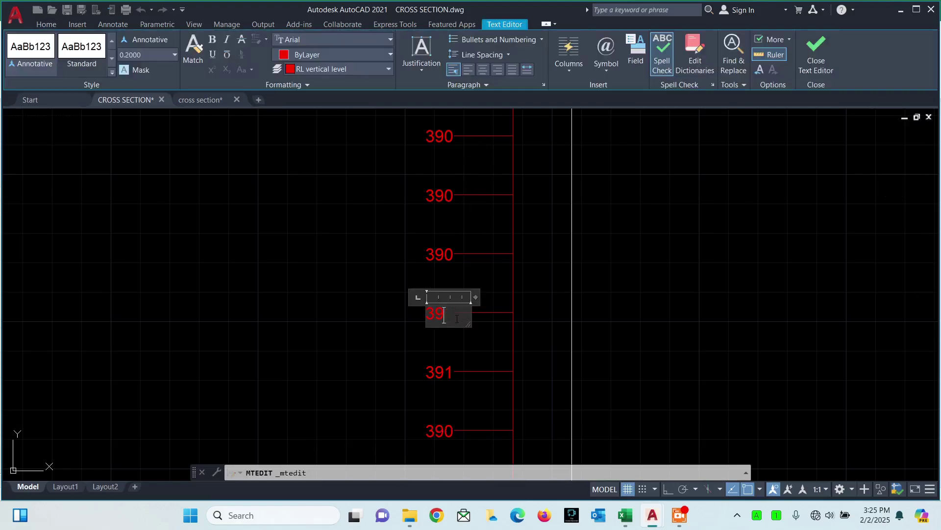
click(448, 342)
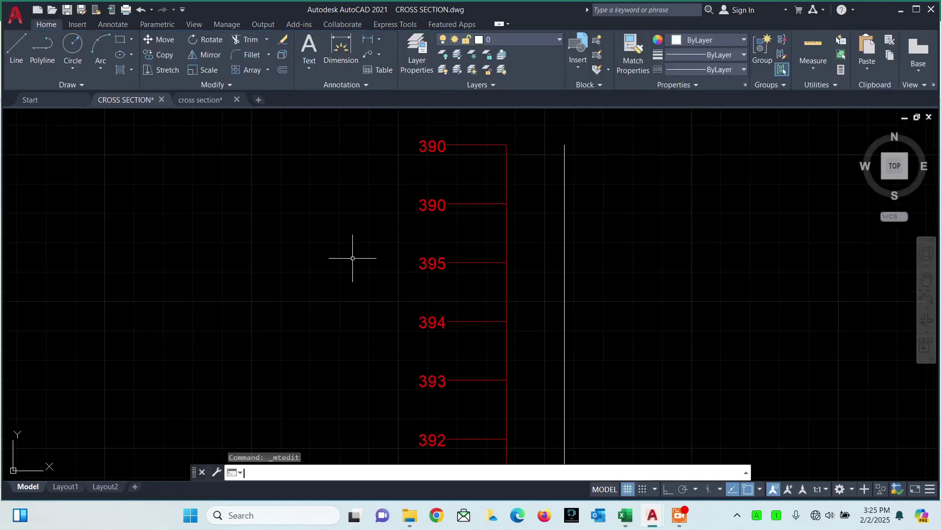
- Change the labels on the scale's two uppermost ticks to 396 and 397, with 397 on top
middle_drag(435, 231, 443, 287)
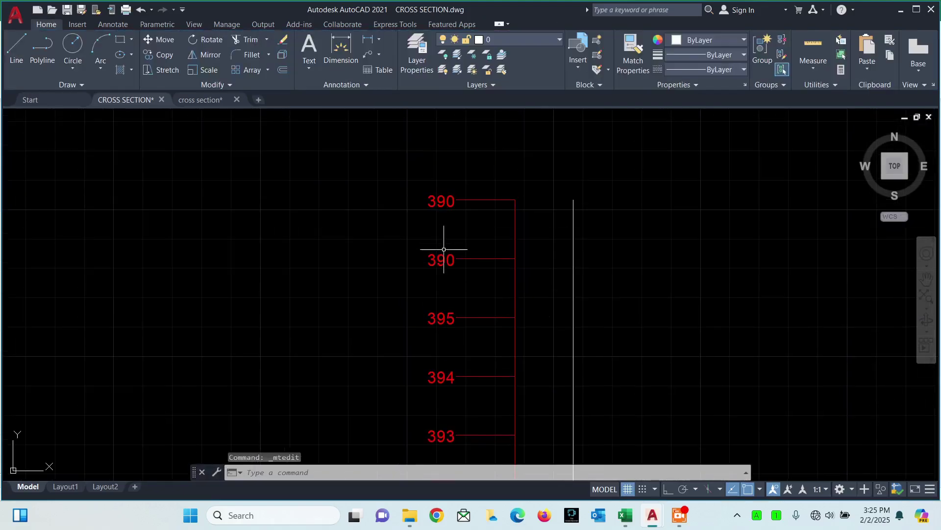
scroll(444, 249, down, 4)
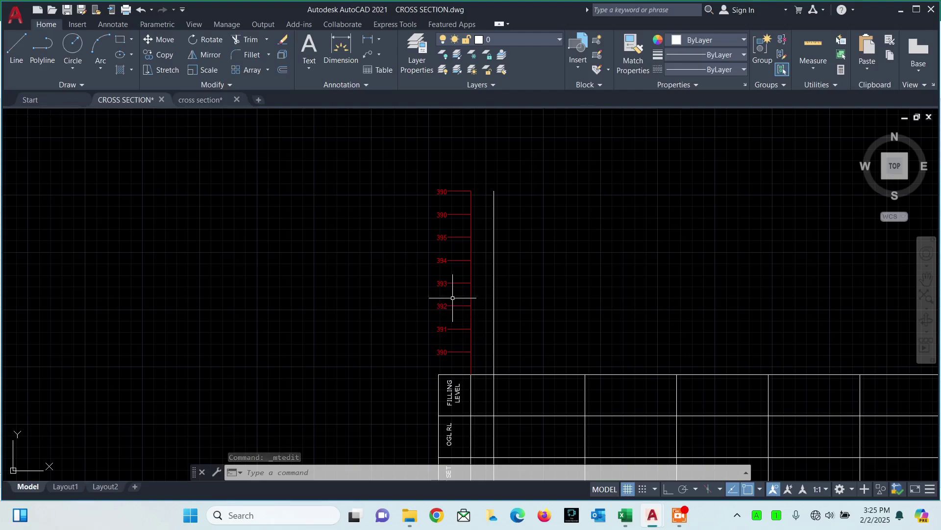
scroll(445, 226, up, 5)
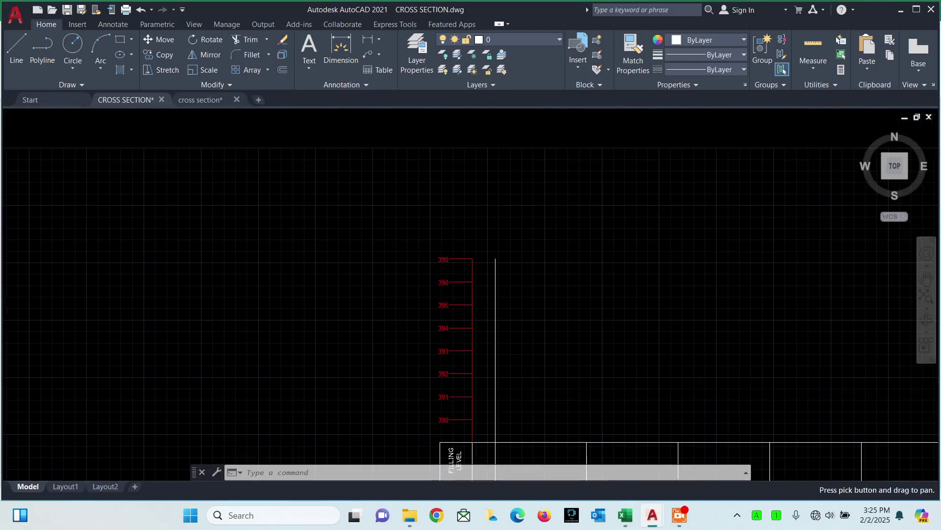
double_click(448, 302)
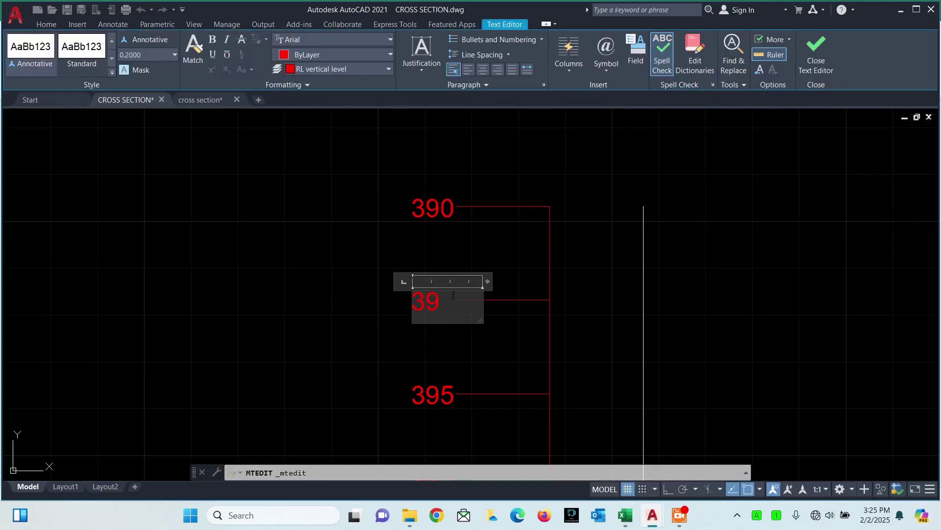
click(381, 239)
click(431, 208)
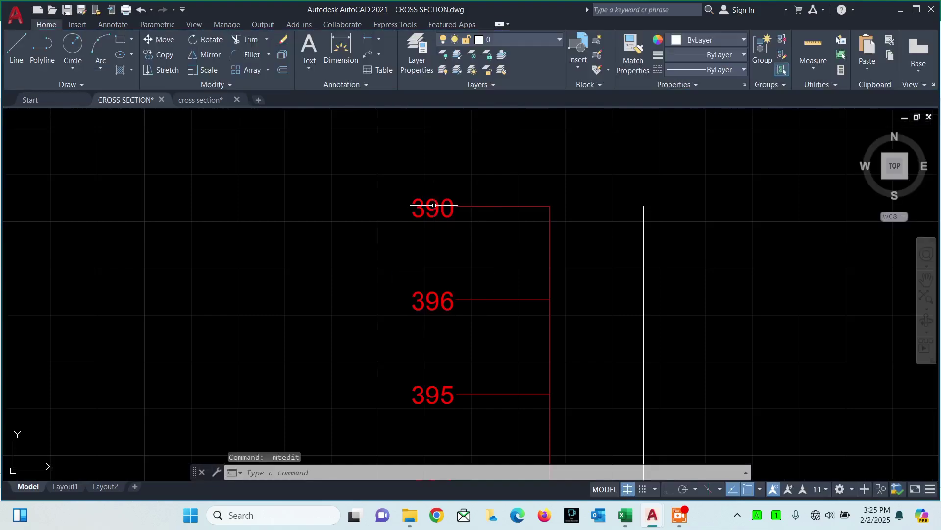
double_click(444, 210)
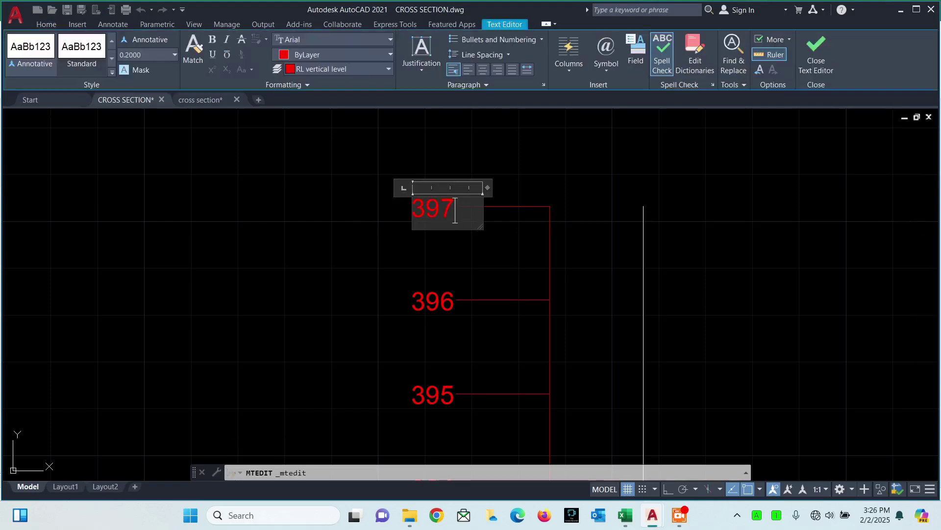
text(397)
click(358, 221)
scroll(417, 343, down, 4)
key(Escape)
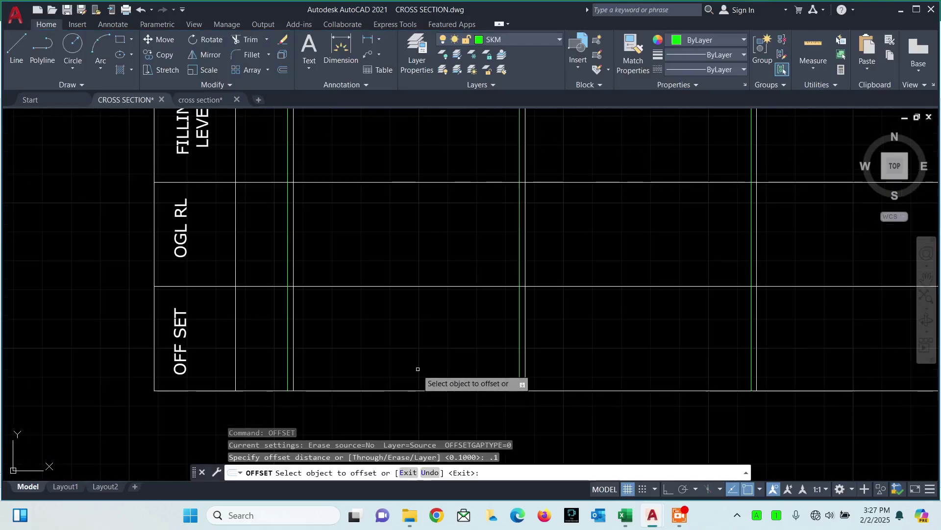
- Offset the table's lower border line upward by 0.1 into the OFF SET row
click(403, 392)
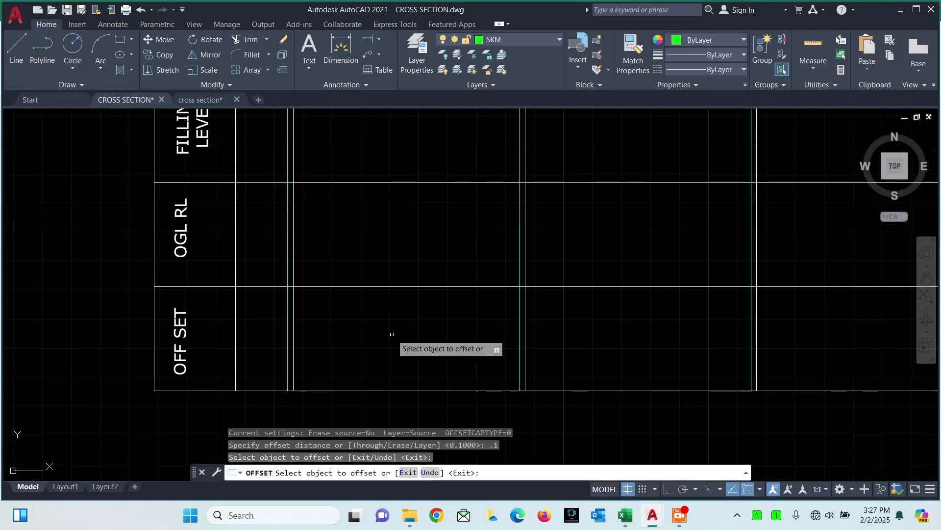
click(382, 390)
click(380, 378)
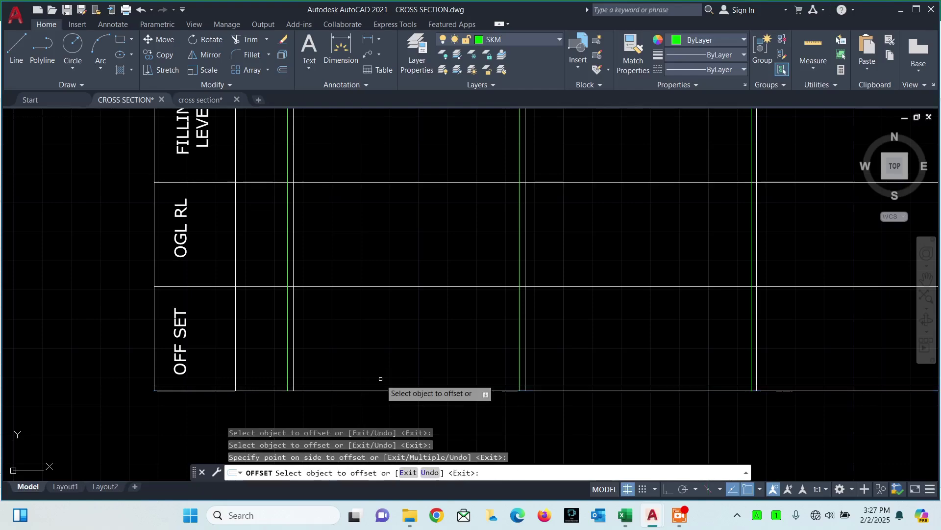
key(Escape)
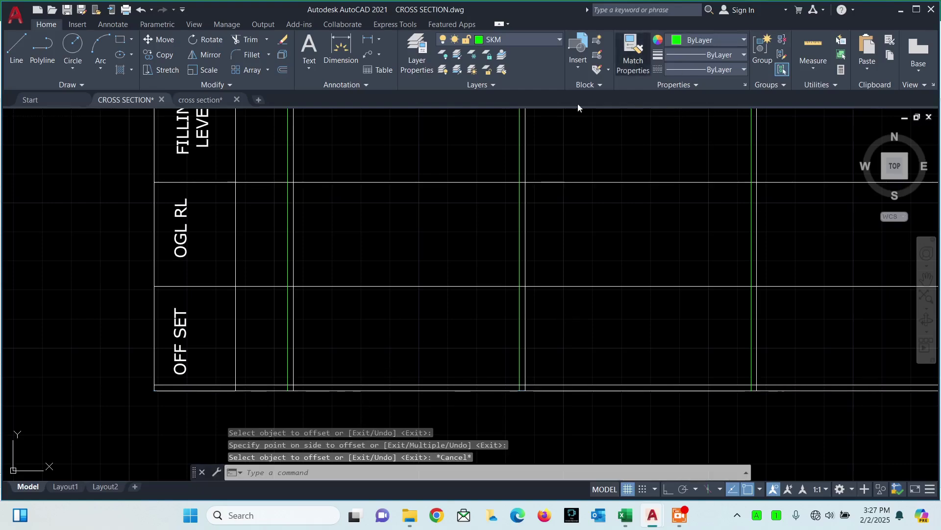
- Match the properties of the new horizontal offset line to those of the green vertical line
click(633, 54)
click(288, 303)
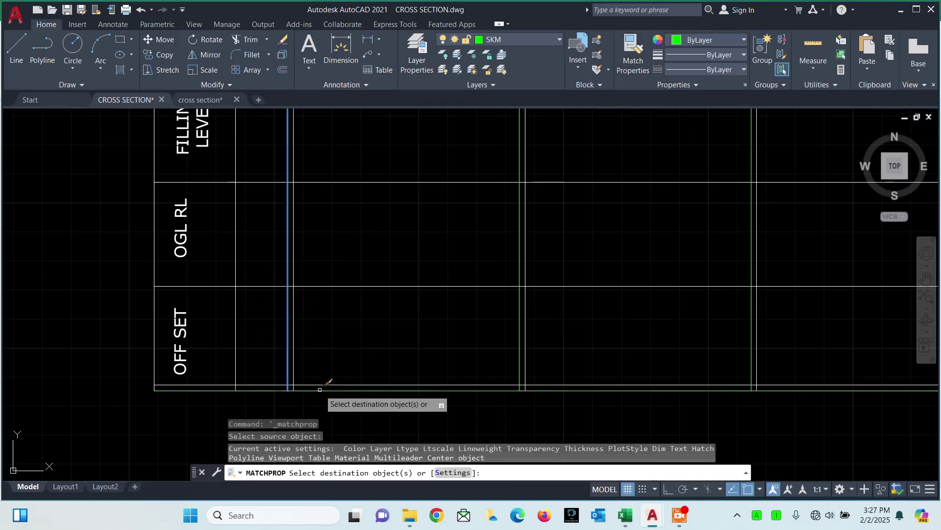
click(322, 386)
key(Escape)
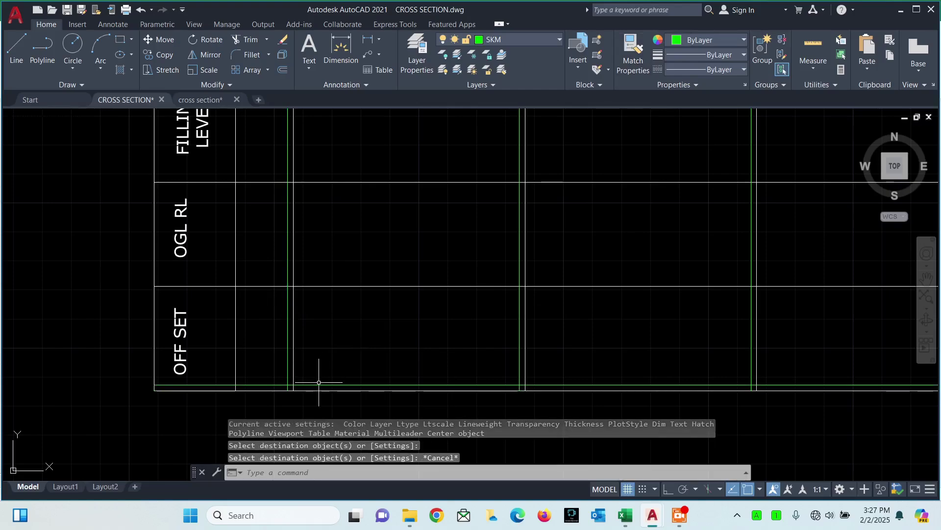
- Copy the green horizontal line to just above the lower borders of the OGL RL and FILLING LEVEL rows
click(319, 384)
text(C)
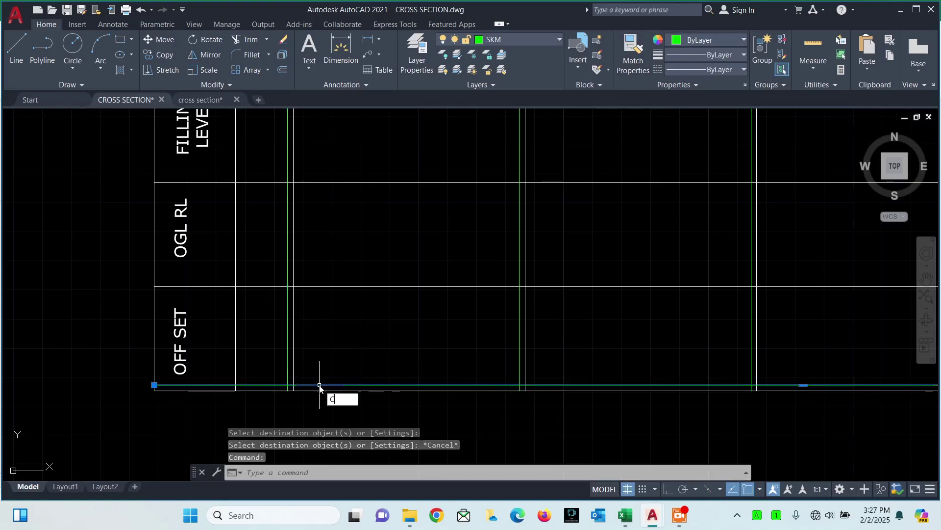
text(O)
key(Return)
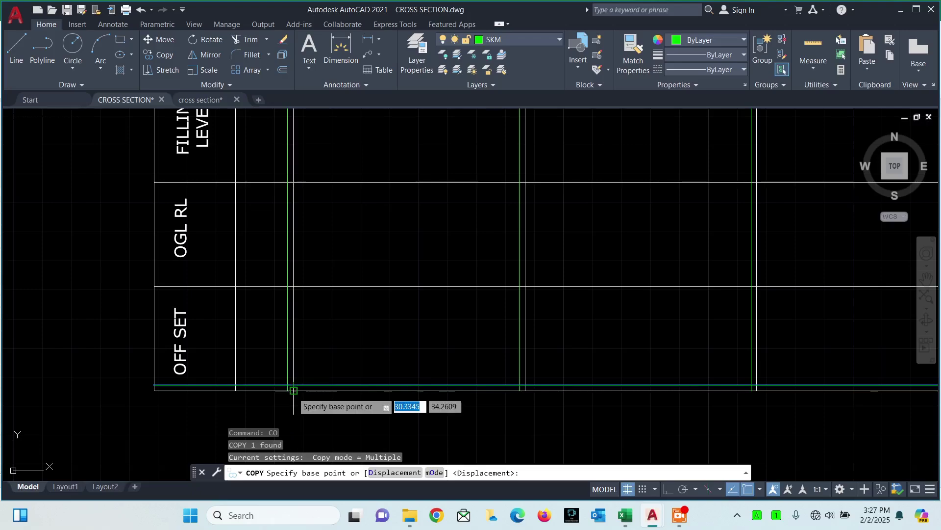
click(293, 390)
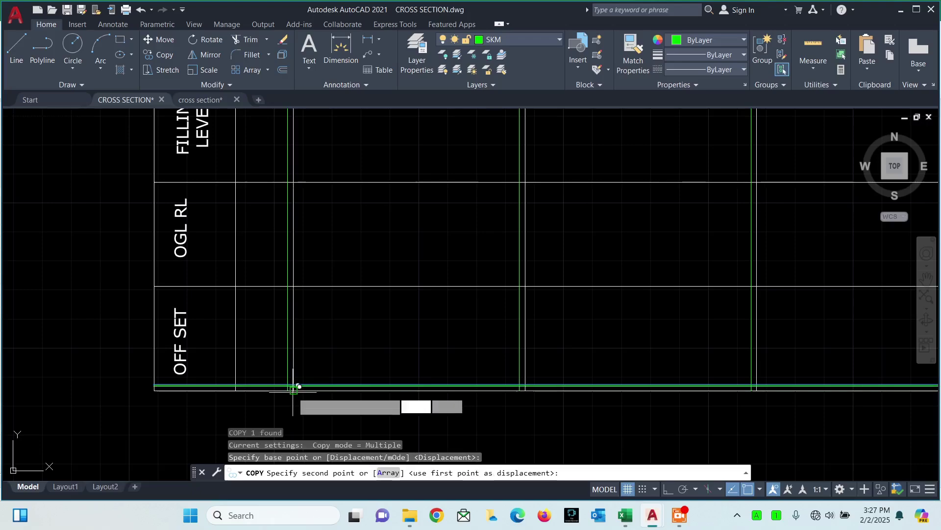
click(297, 281)
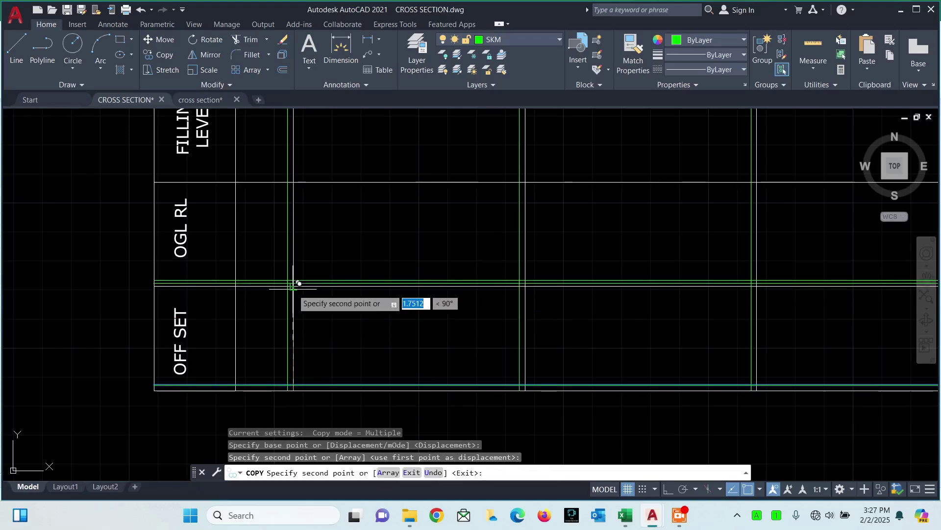
click(293, 182)
key(Escape)
scroll(362, 274, down, 2)
middle_drag(374, 236, 436, 252)
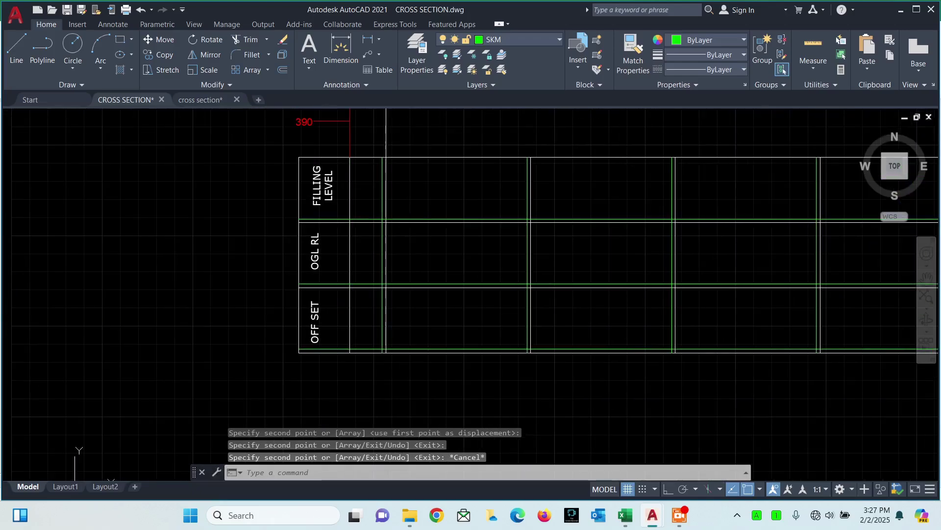
scroll(440, 253, down, 2)
click(671, 216)
scroll(456, 288, up, 2)
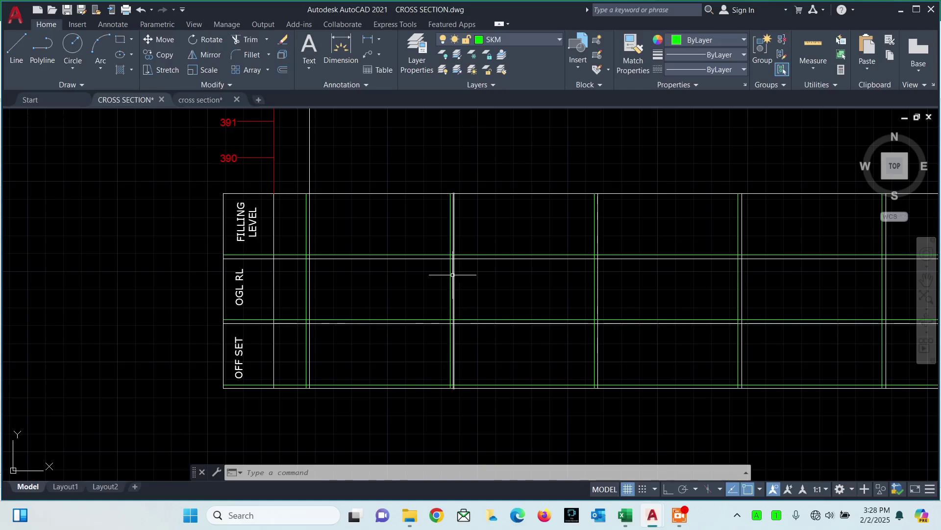
click(452, 275)
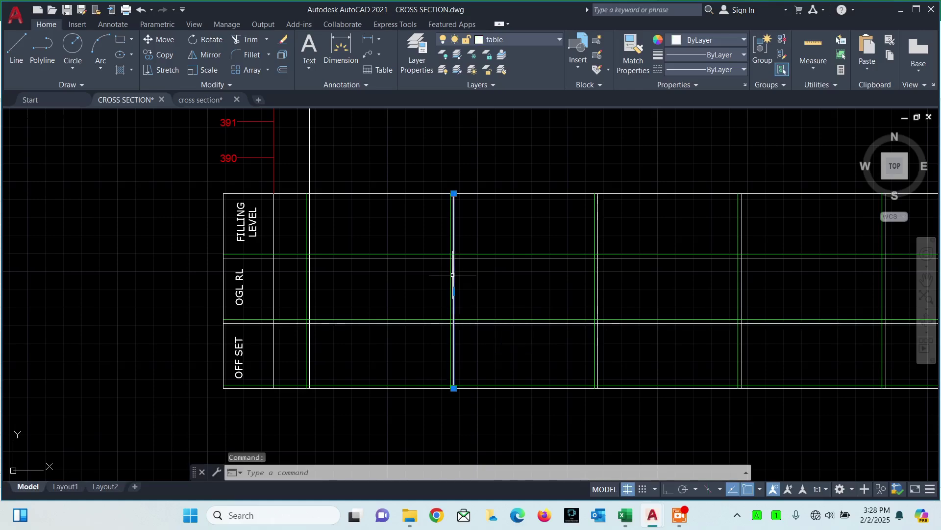
key(Escape)
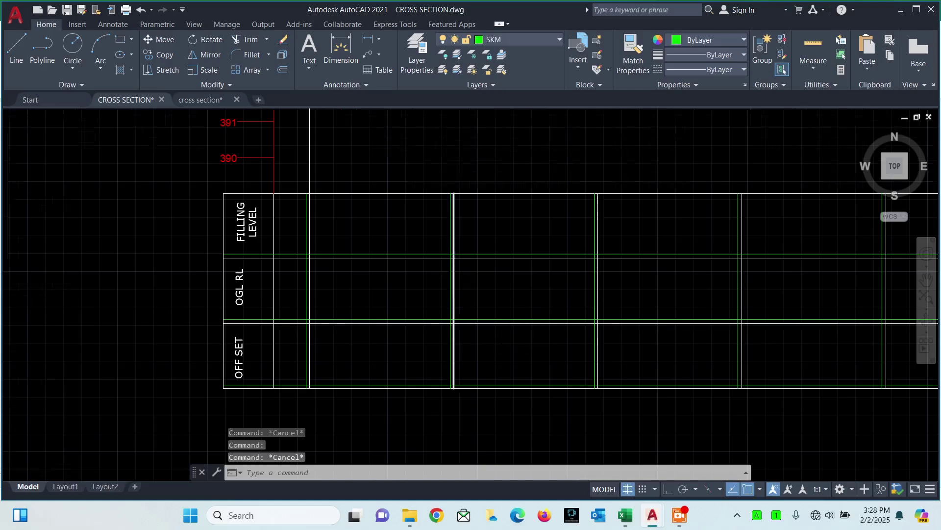
scroll(453, 275, down, 4)
scroll(449, 309, up, 2)
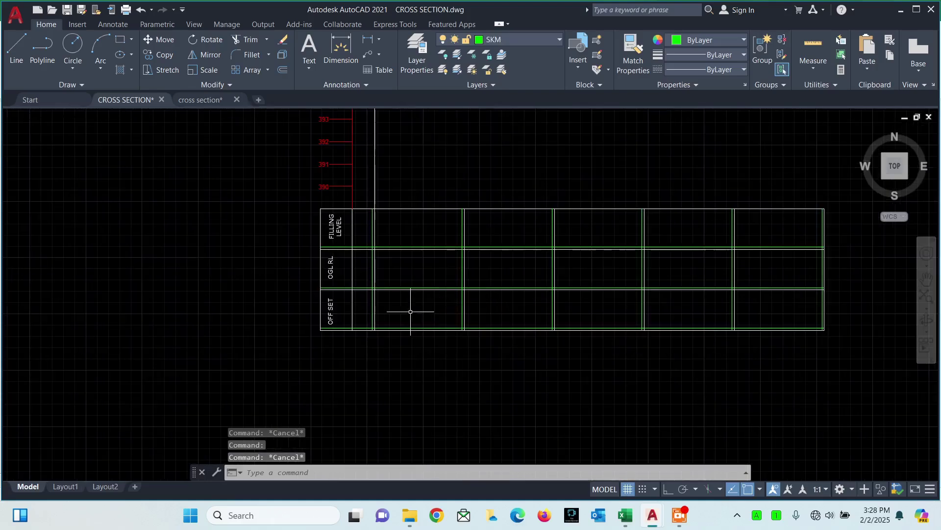
scroll(410, 315, up, 5)
scroll(569, 250, up, 2)
scroll(526, 262, up, 1)
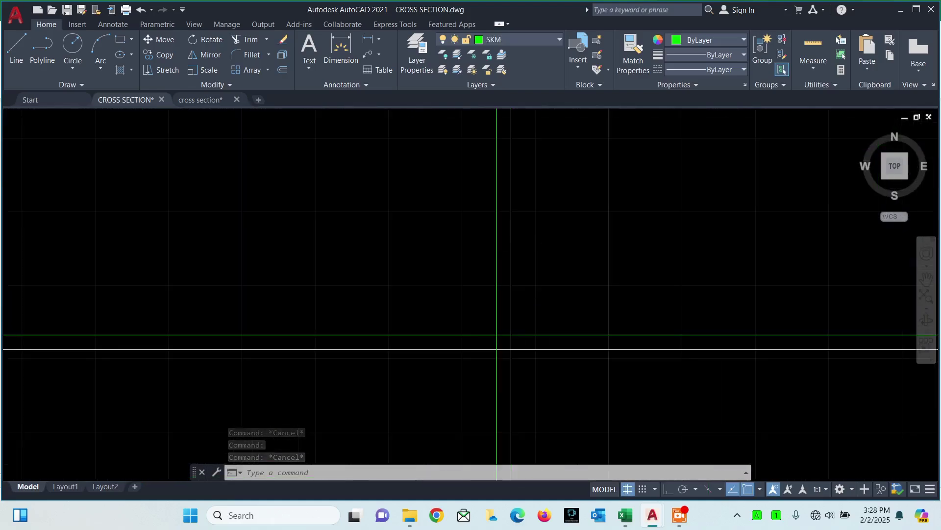
scroll(515, 235, down, 3)
click(514, 225)
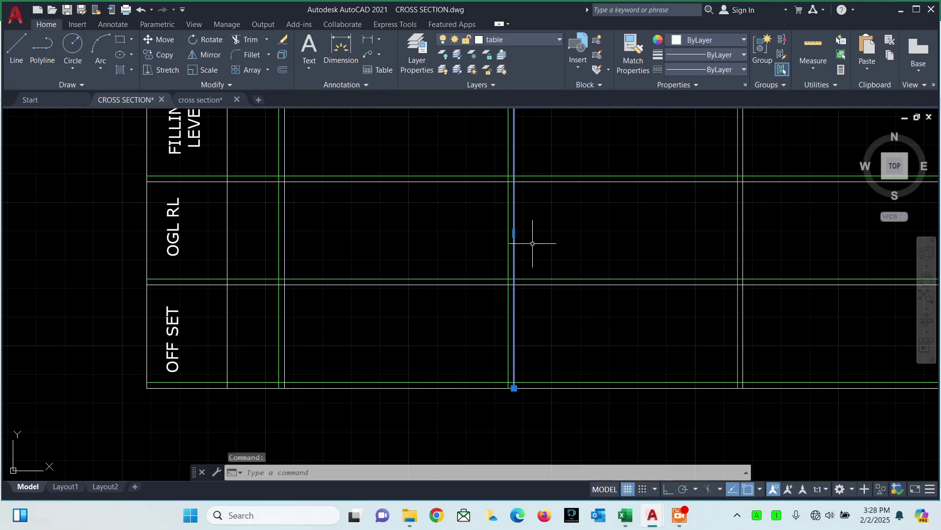
key(Escape)
key(Escape)
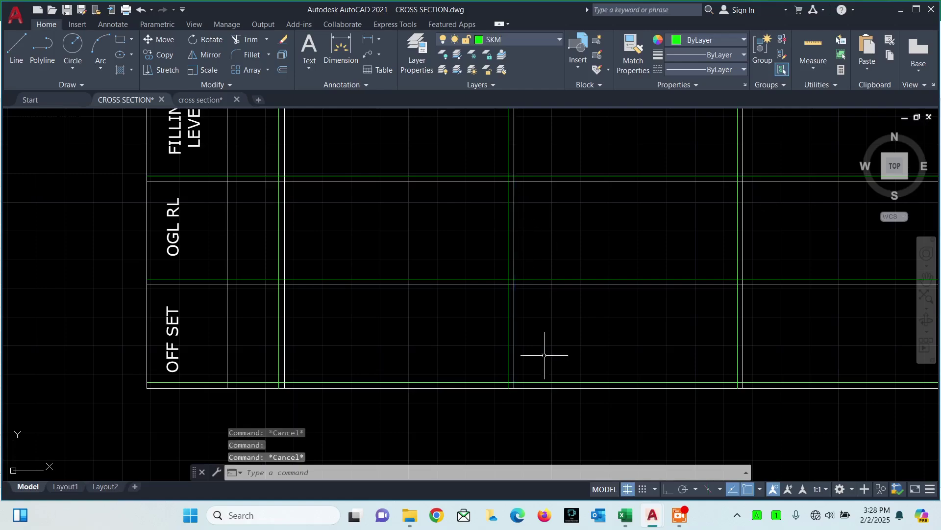
- Switch to Excel to review the offset and level columns of the ogl (2) sheet, and return to CROSS SECTION.dwg in AutoCAD
click(627, 516)
scroll(166, 286, down, 18)
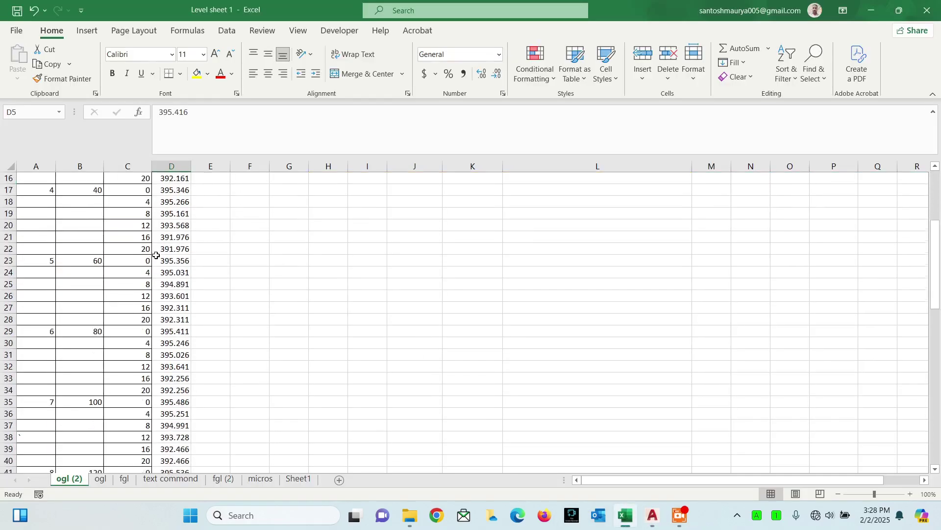
scroll(166, 262, down, 4)
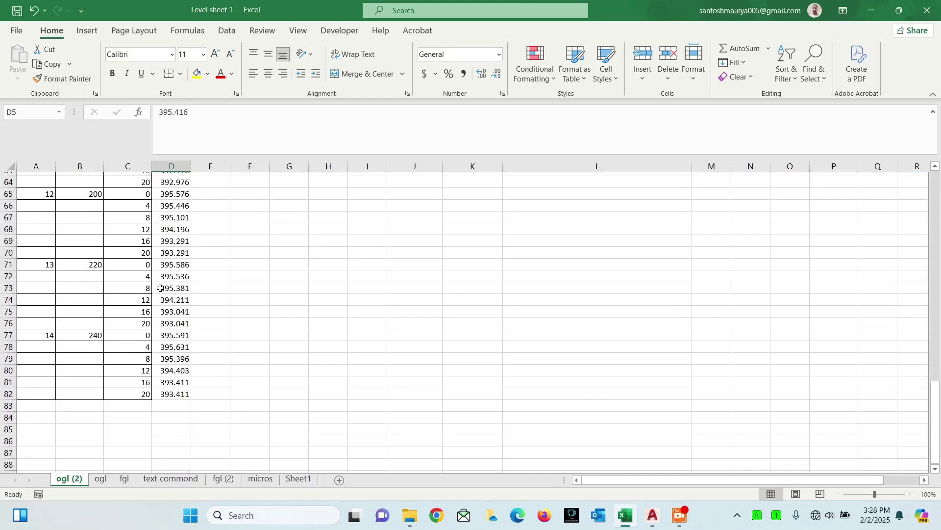
scroll(188, 304, up, 5)
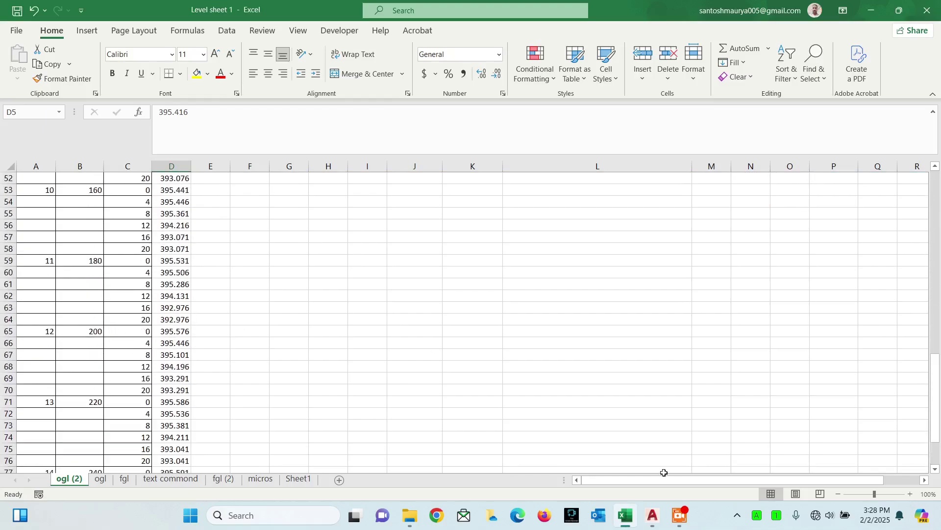
mouse_move(647, 519)
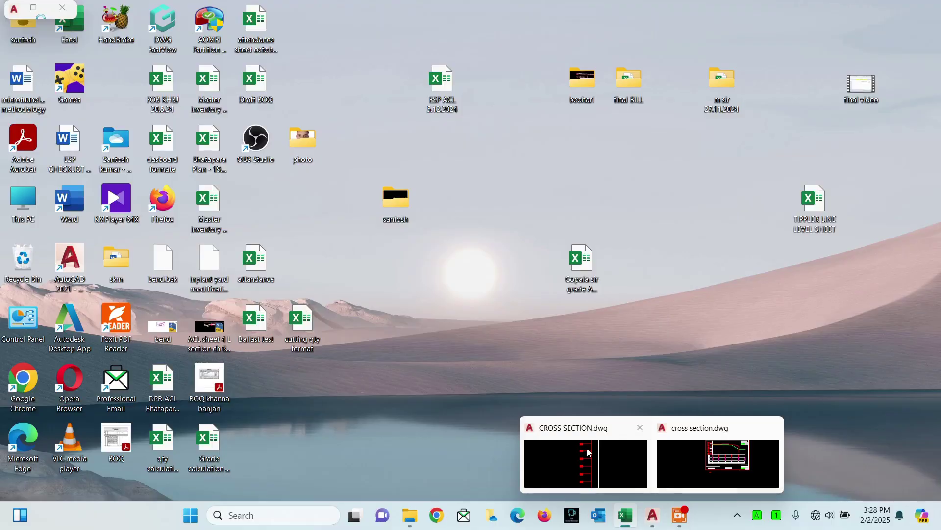
click(587, 449)
- Erase the green vertical guide line beside the first vertical line after the label column
scroll(512, 236, up, 5)
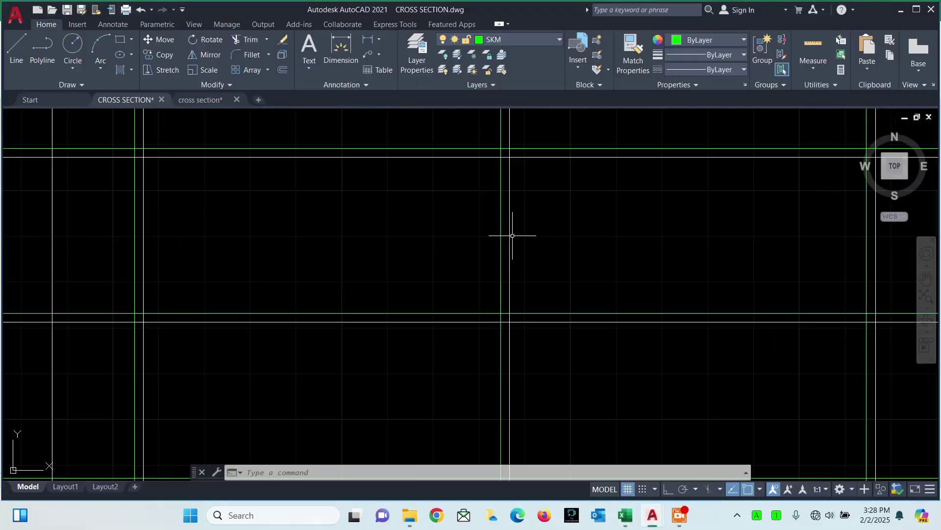
scroll(556, 262, down, 3)
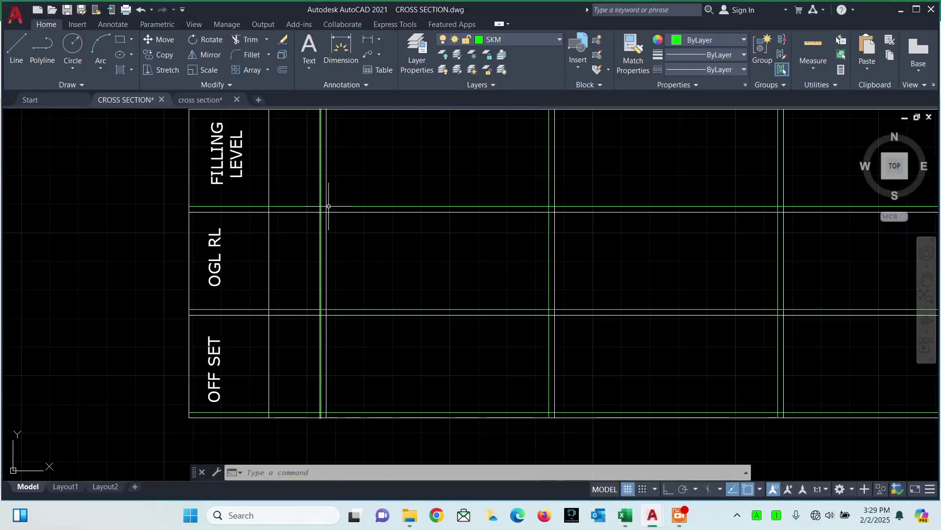
scroll(415, 282, down, 2)
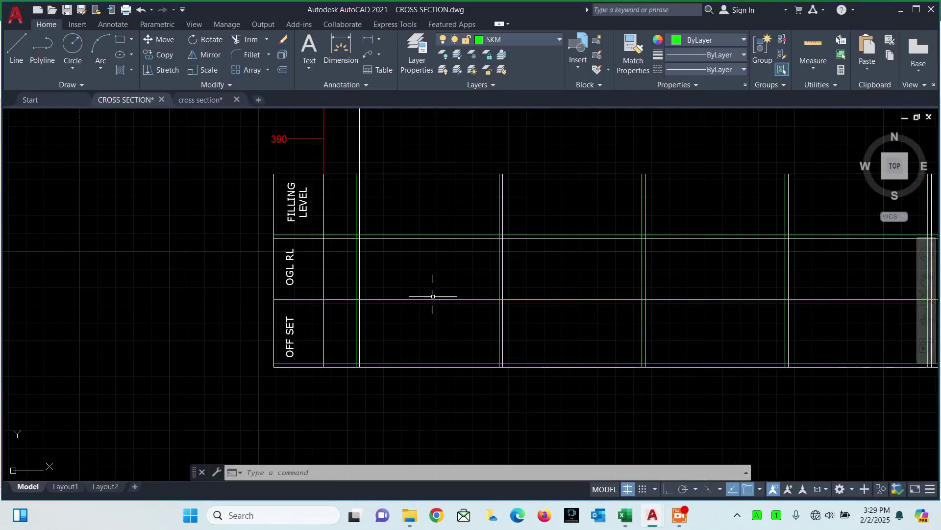
scroll(486, 343, up, 2)
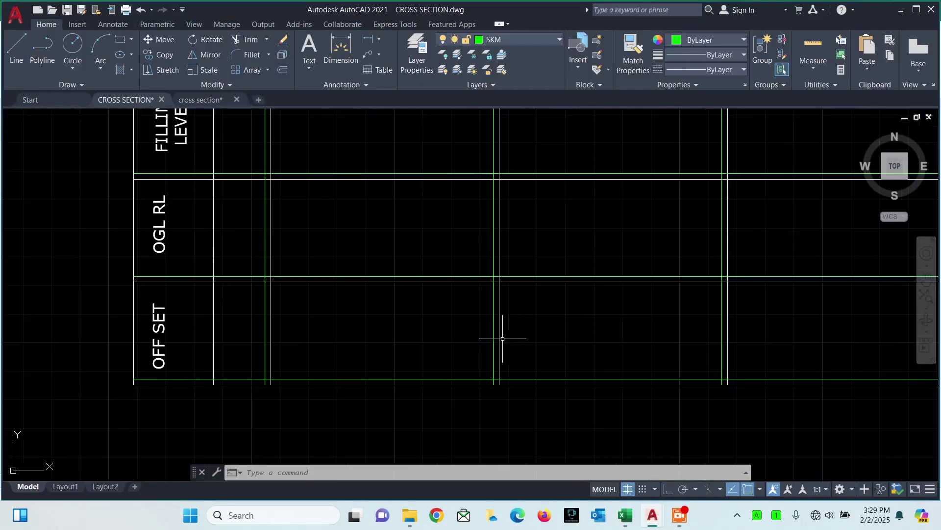
scroll(540, 341, down, 4)
middle_drag(534, 234, 504, 323)
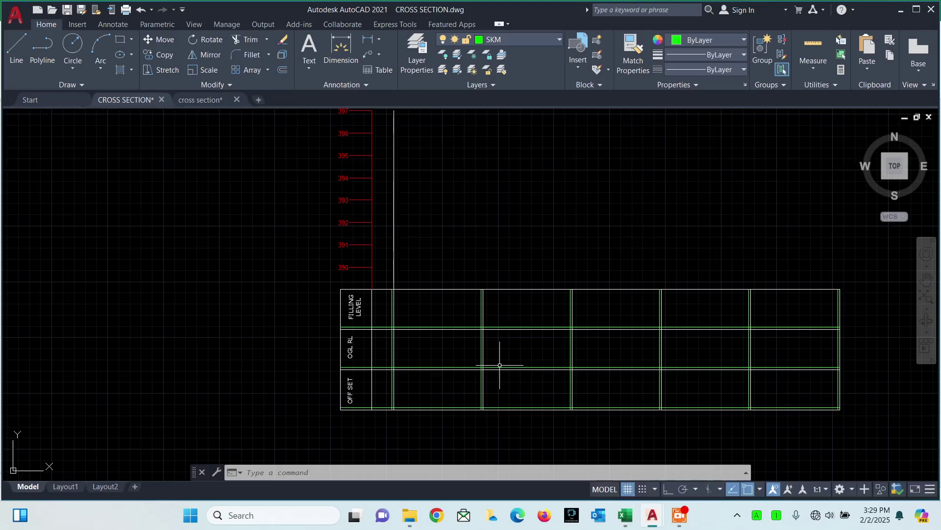
key(Delete)
- Erase the remaining five green vertical guide lines beside the table's column lines and right border
scroll(499, 365, up, 4)
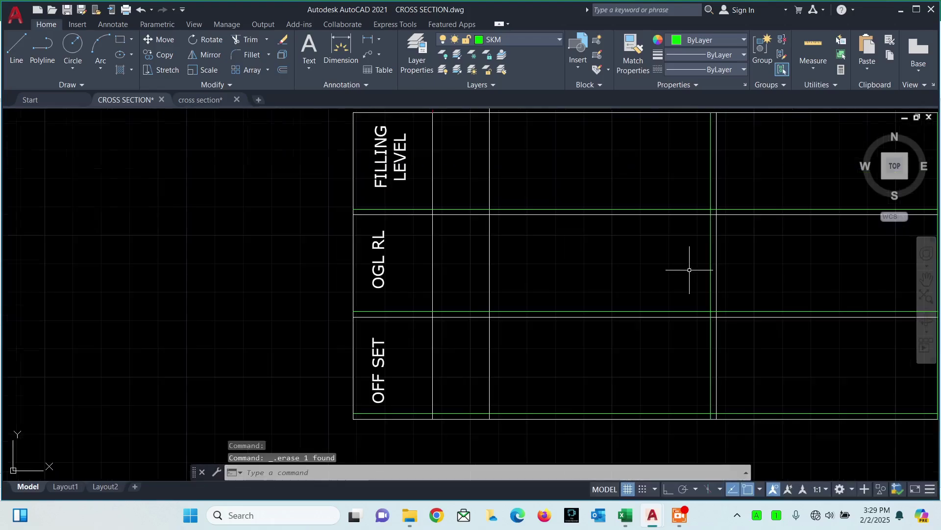
click(711, 274)
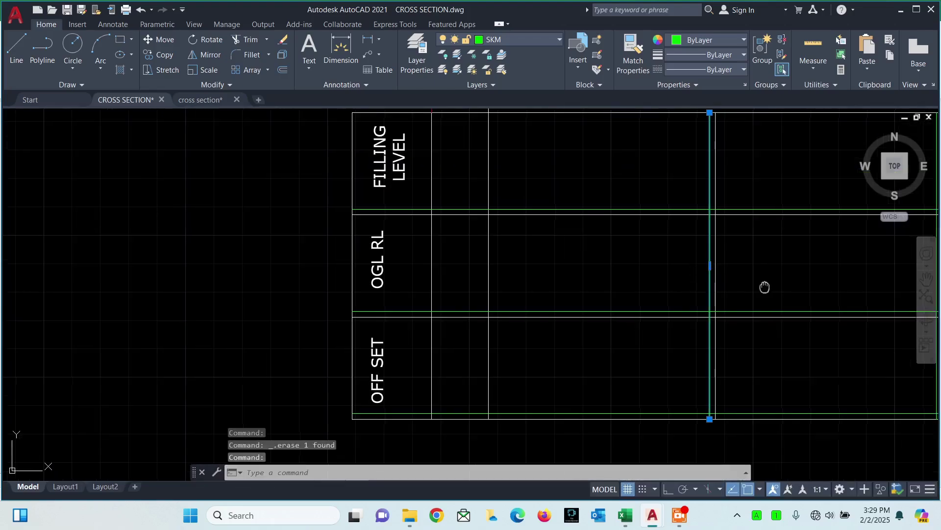
middle_drag(929, 288, 465, 281)
click(474, 249)
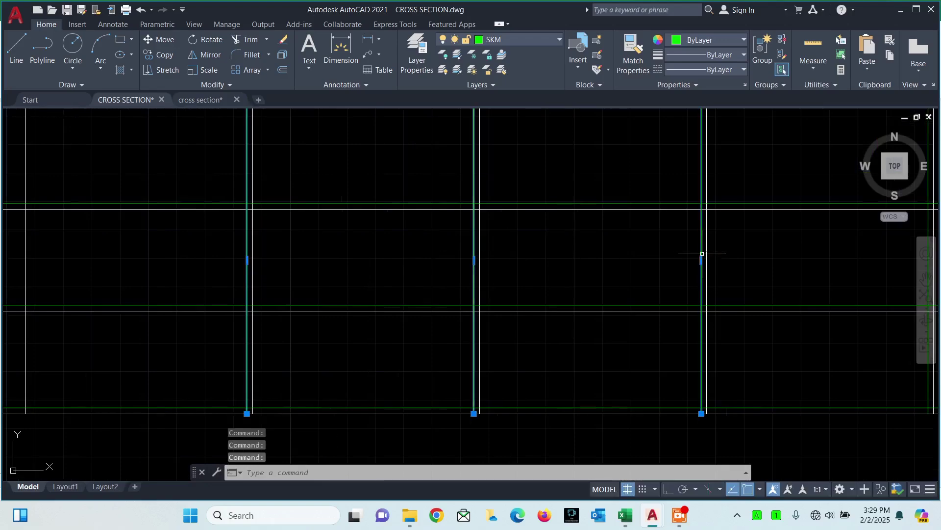
scroll(708, 252, down, 2)
middle_drag(771, 267, 486, 283)
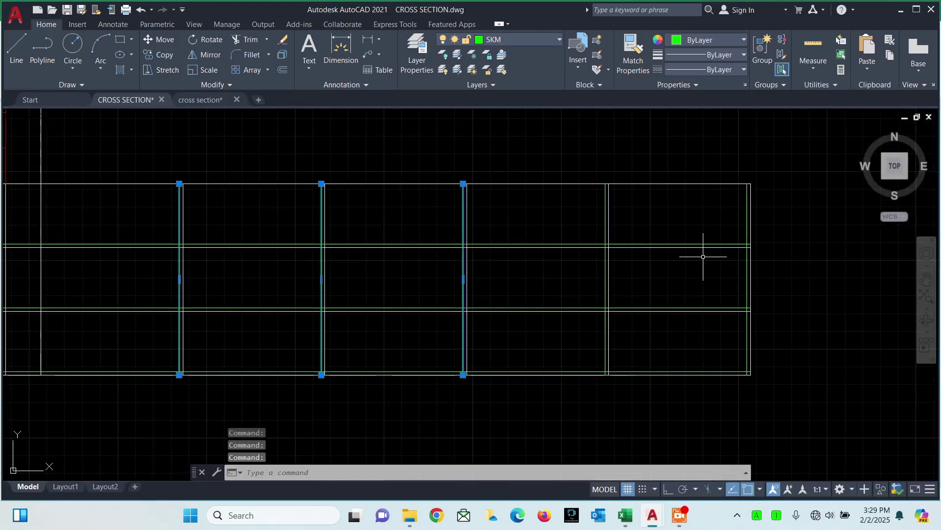
click(606, 273)
click(746, 276)
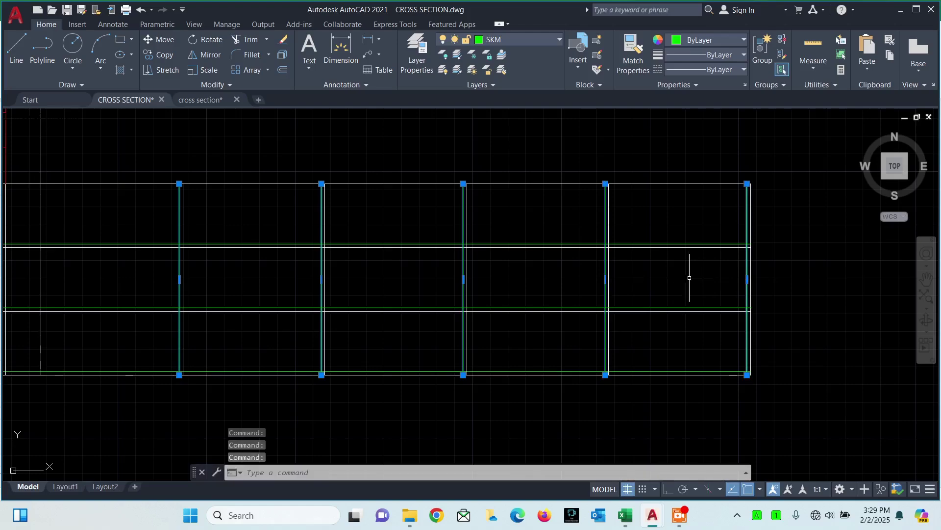
key(Delete)
scroll(690, 275, down, 2)
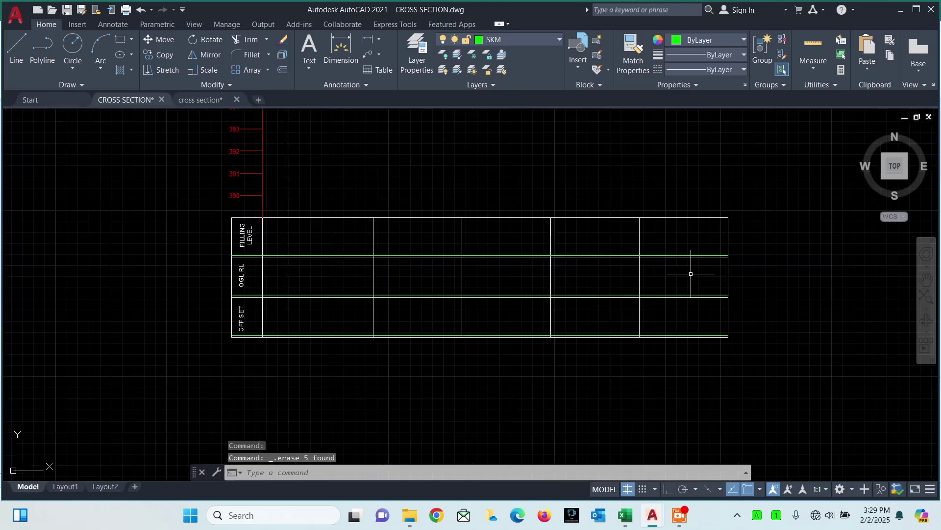
- Match the properties of the white vertical column lines inside the table to those of a green horizontal guide line
click(642, 64)
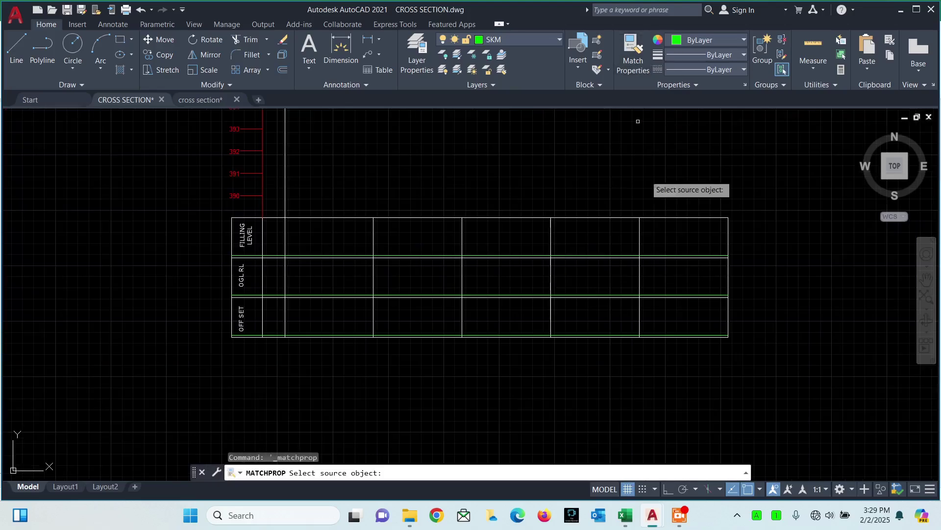
click(661, 255)
click(711, 288)
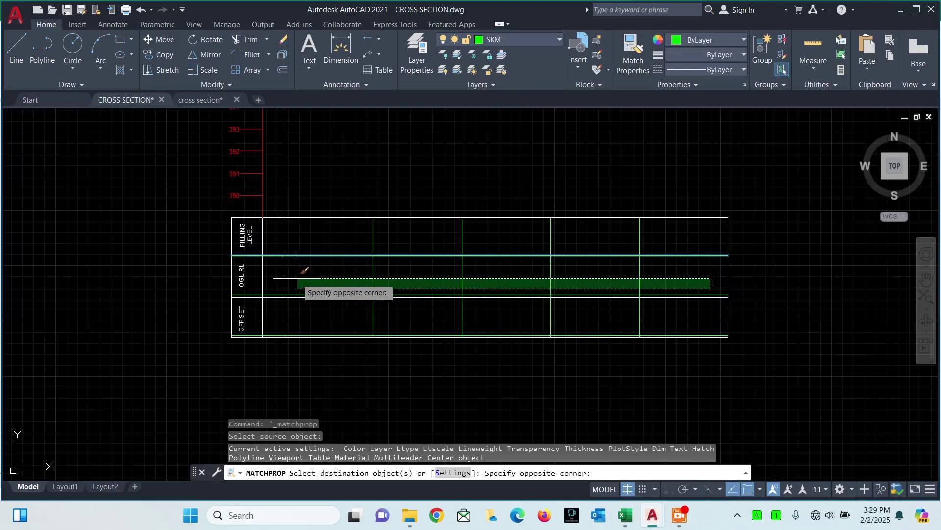
click(281, 275)
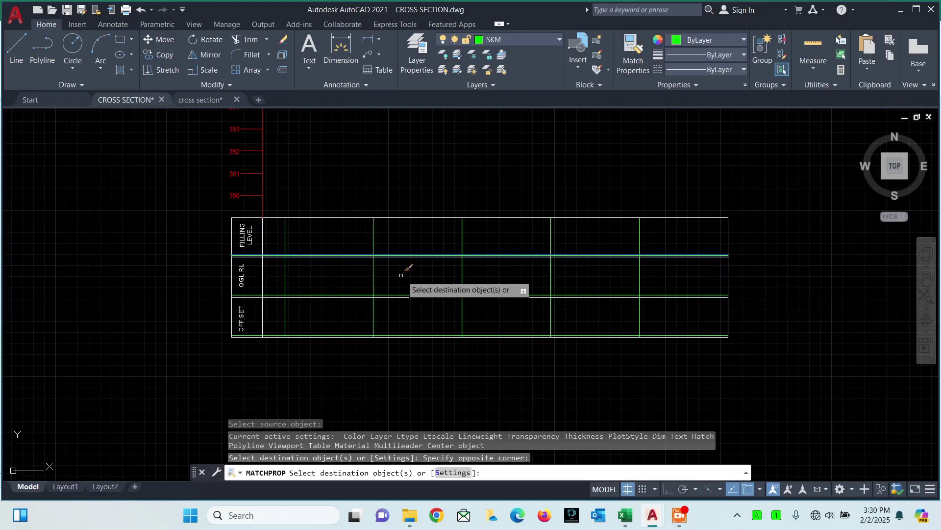
key(Escape)
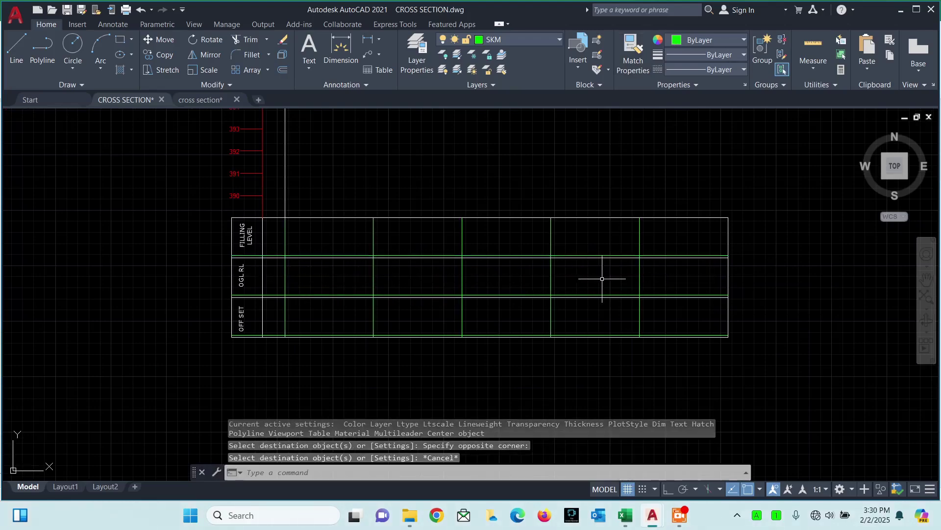
click(727, 276)
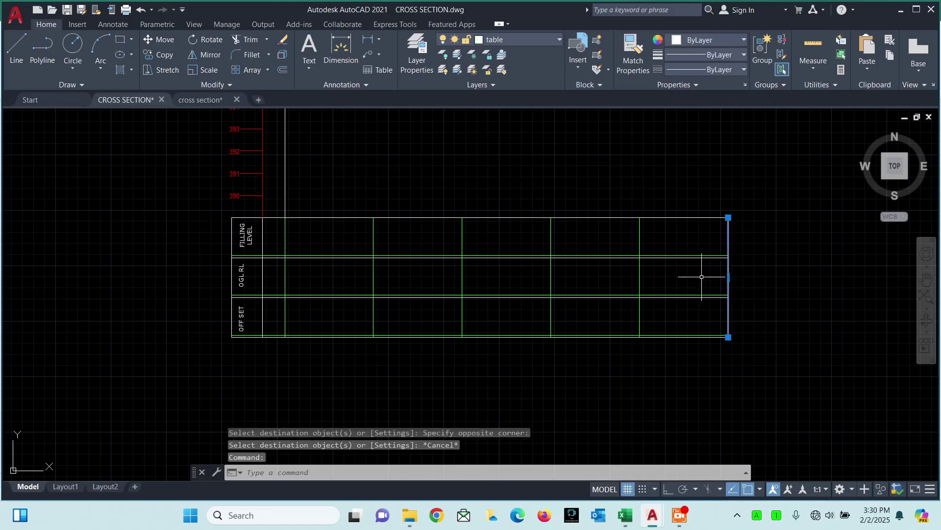
key(Escape)
- Label the vertical lines in the OFF SET row with vertical texts 0.00, 4.00, 8.00, 12.00, 16.00 and 20.00
scroll(669, 276, down, 2)
scroll(544, 292, up, 5)
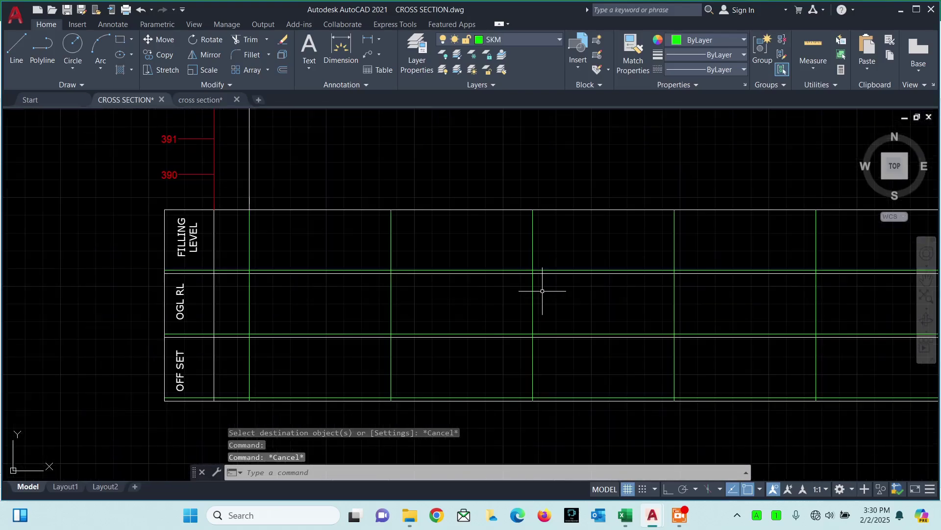
double_click(545, 338)
click(581, 275)
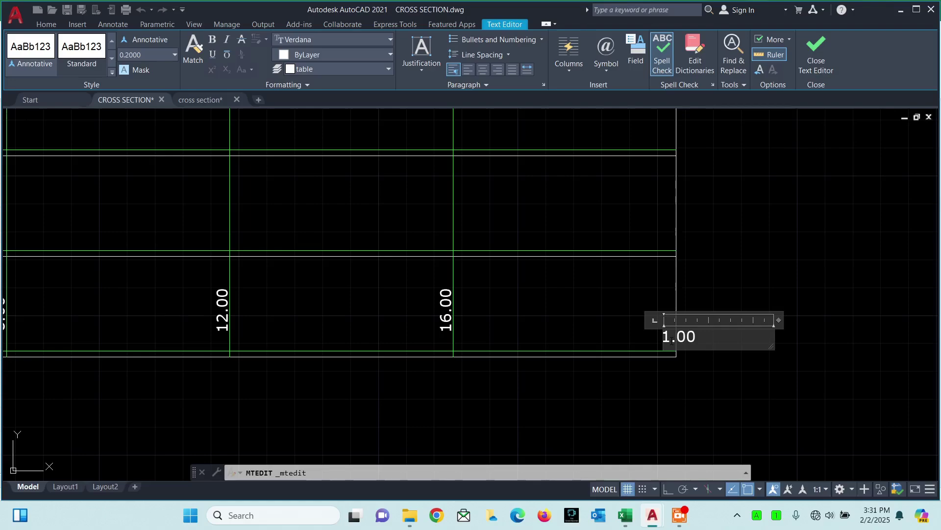
click(692, 293)
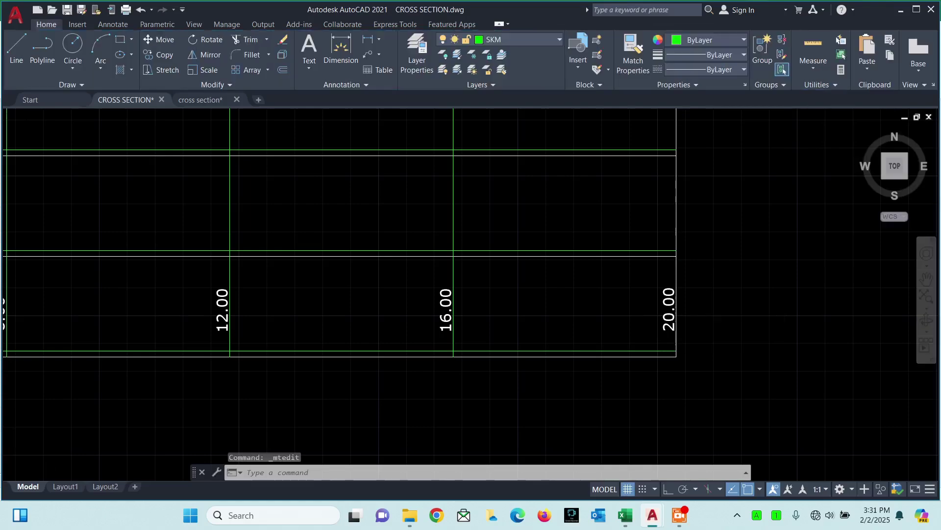
- Make the table layer the current layer
scroll(686, 258, down, 5)
middle_drag(556, 252, 594, 299)
scroll(554, 291, up, 2)
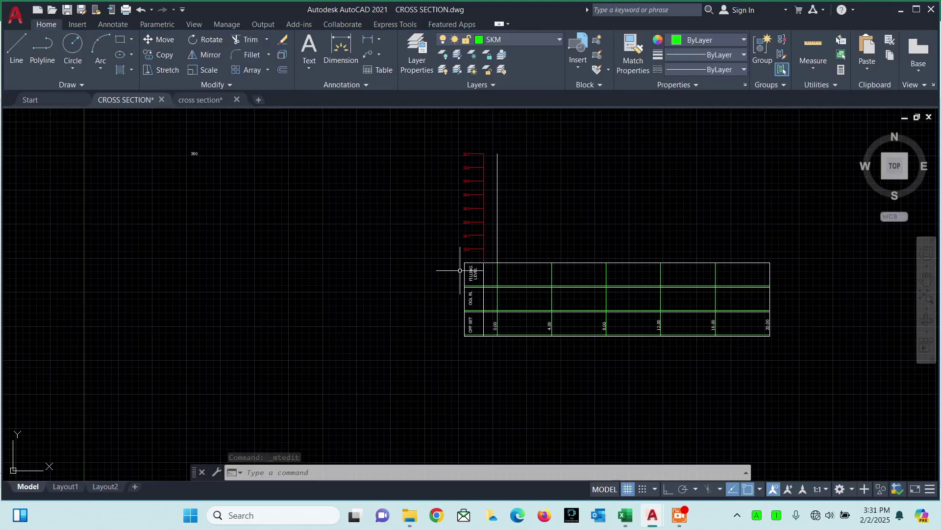
click(517, 39)
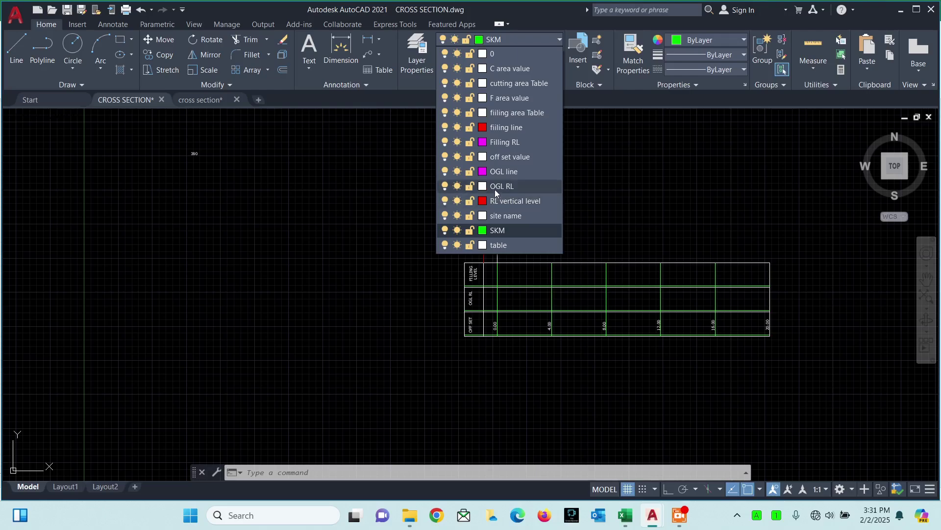
click(493, 245)
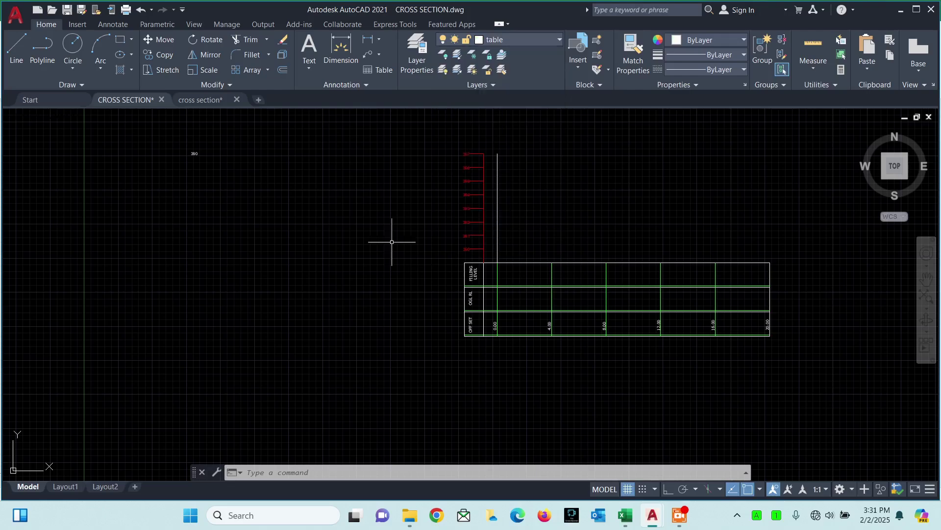
- Draw a horizontal polyline just below the table with Ortho on, extending past both sides of the table
click(42, 49)
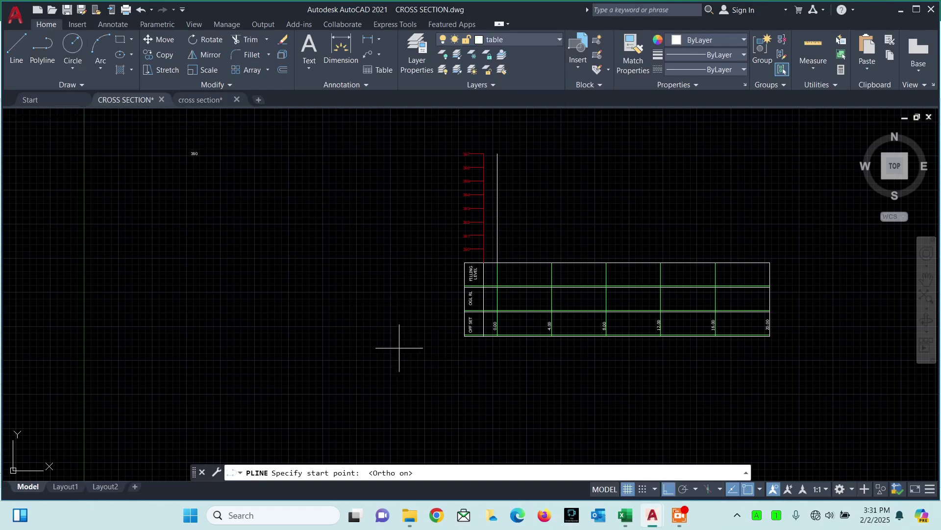
click(414, 351)
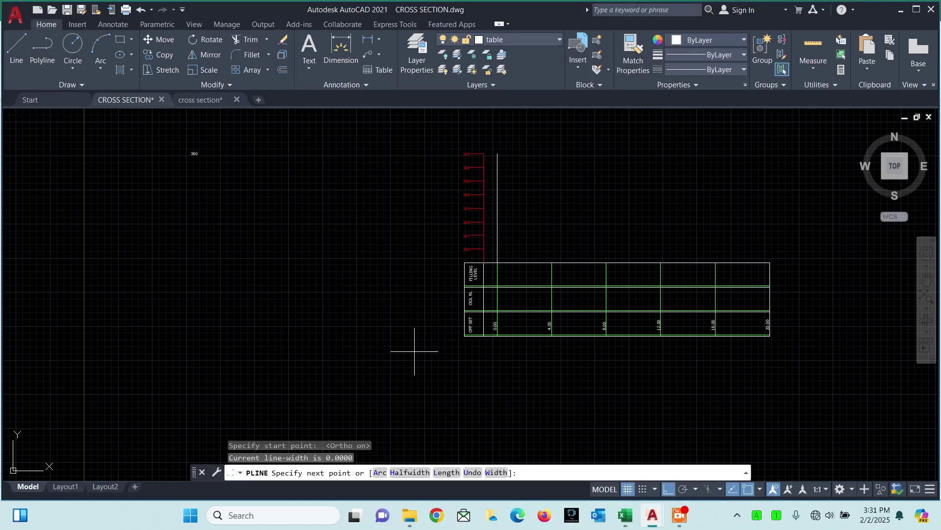
click(878, 357)
key(Return)
scroll(751, 252, down, 4)
middle_drag(760, 221, 613, 247)
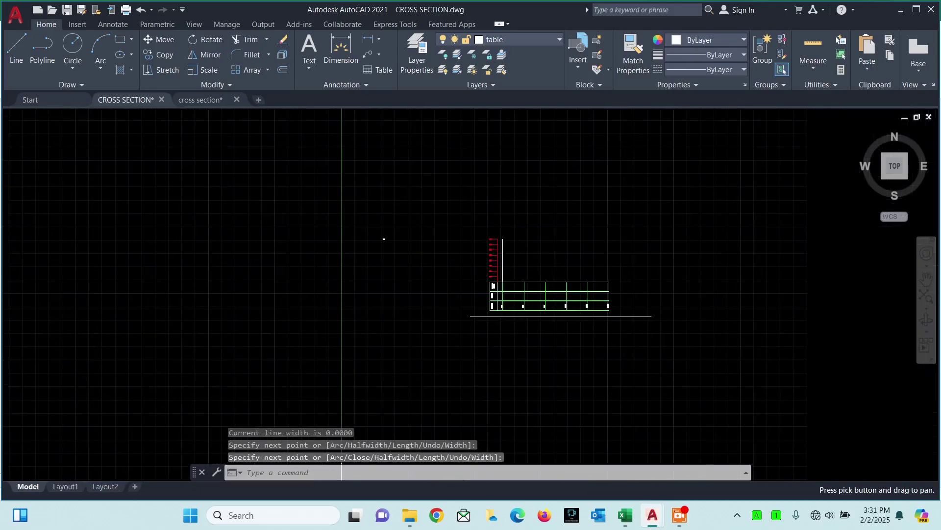
scroll(580, 294, up, 4)
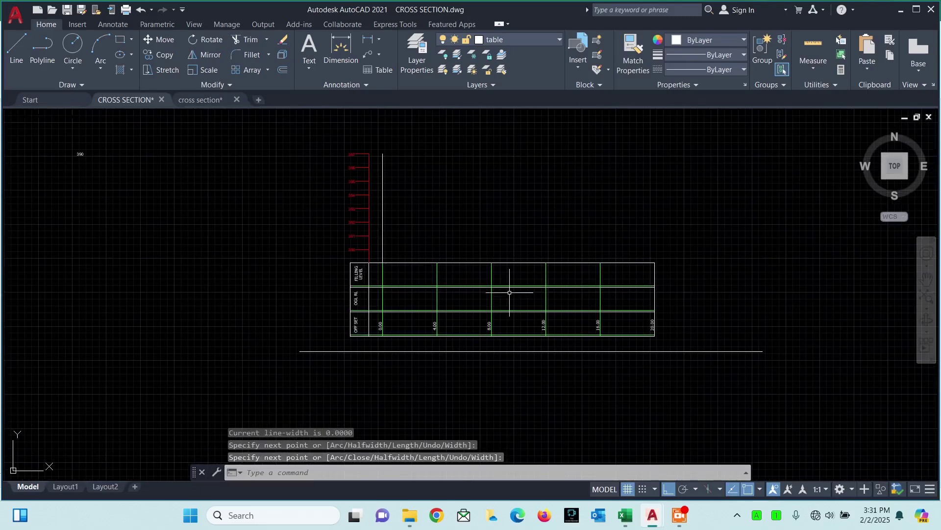
- Draw a vertical polyline upward from the left end of the horizontal line below the table, rising above the RL scale
scroll(509, 293, down, 2)
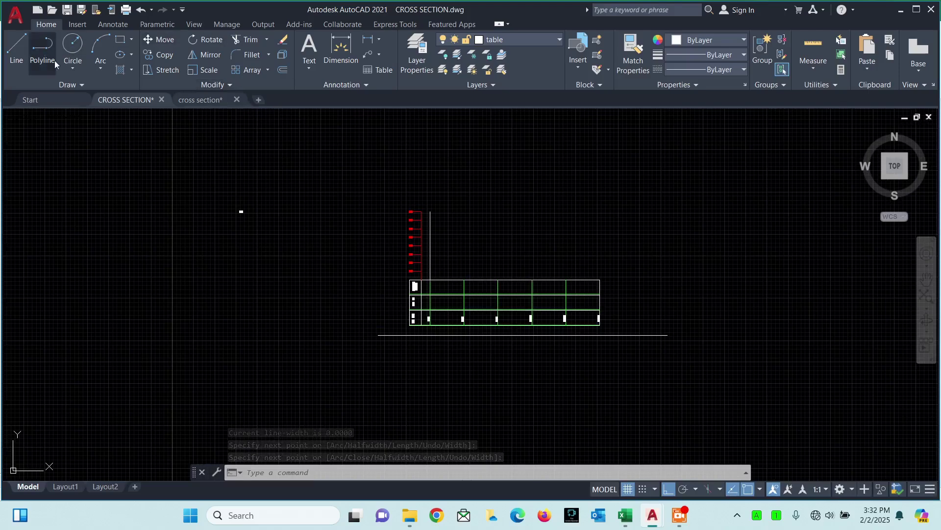
click(43, 51)
click(378, 334)
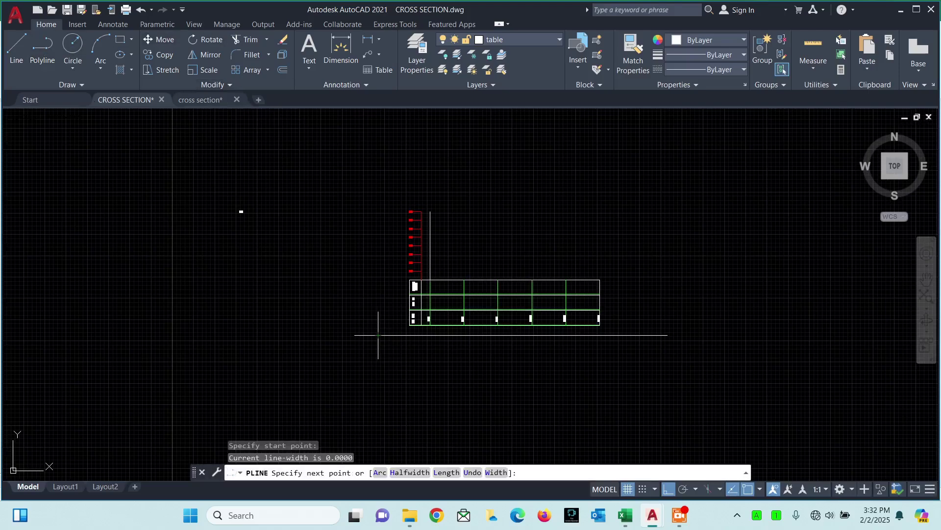
click(378, 148)
key(Return)
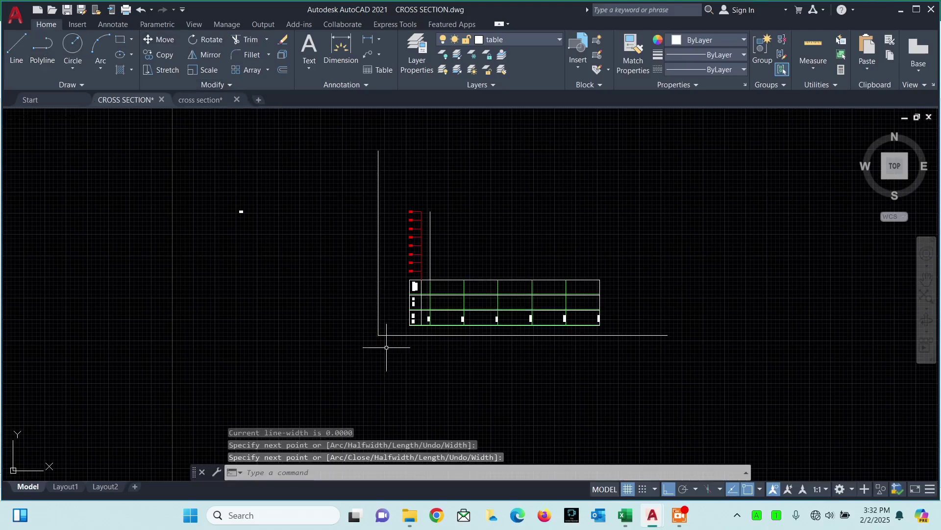
- Move the vertical and horizontal border lines together, with Ortho off, so their corner sits just outside the table's lower-left corner
click(390, 310)
click(330, 370)
text(m)
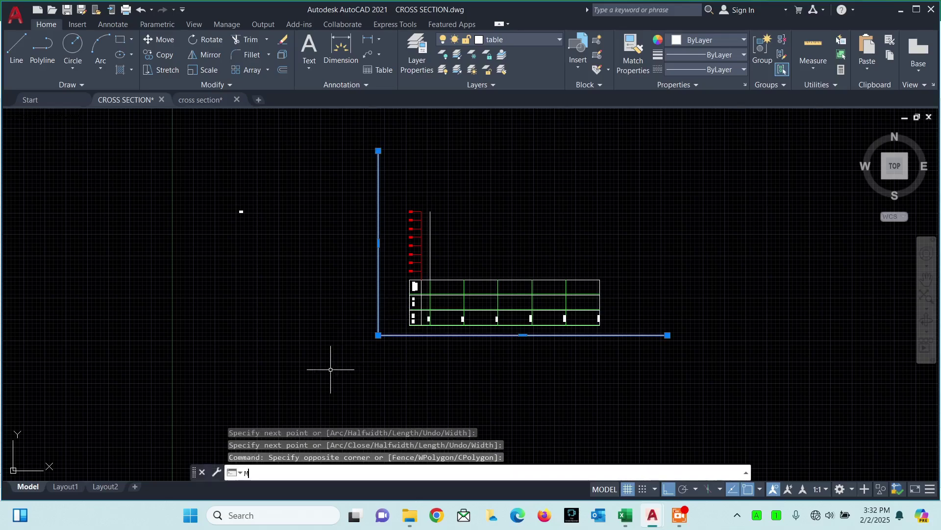
key(Return)
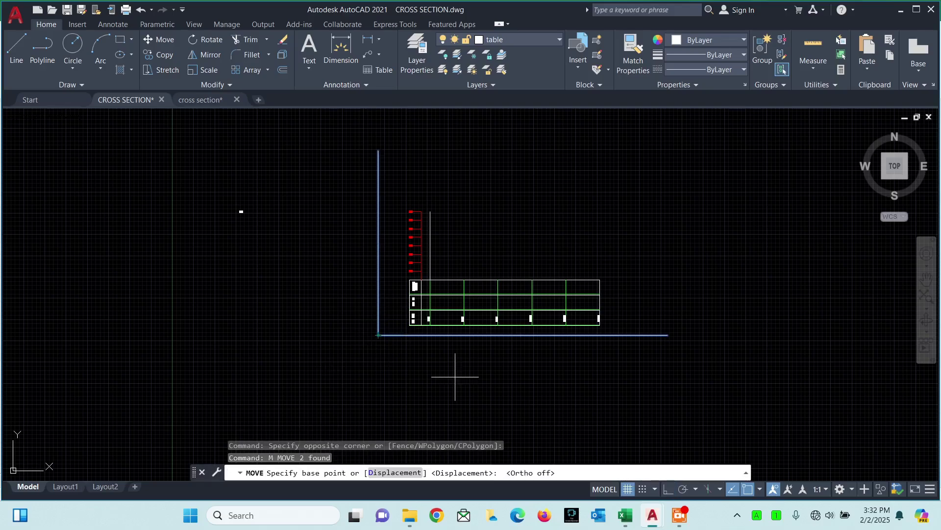
click(378, 335)
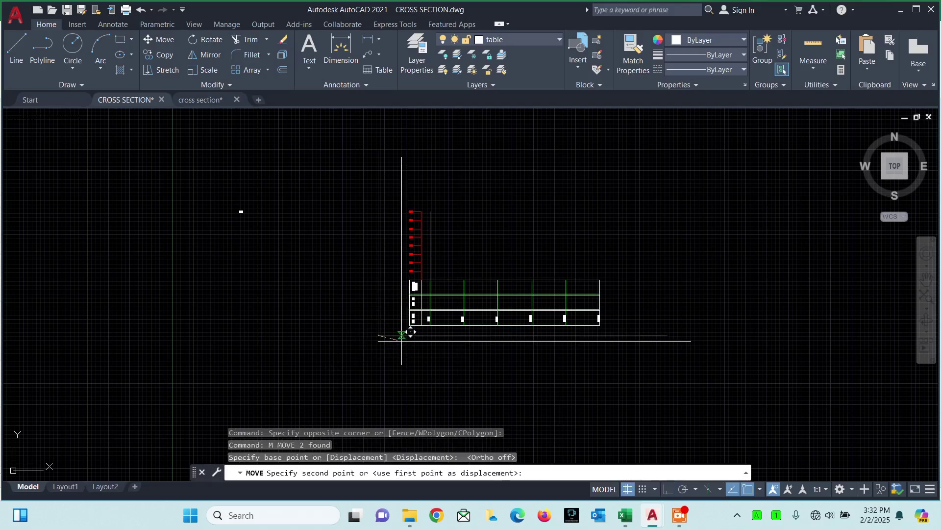
click(407, 333)
- Switch to the reference drawing cross section.dwg and examine the site name box and chainage text layout below its table
scroll(407, 216, up, 3)
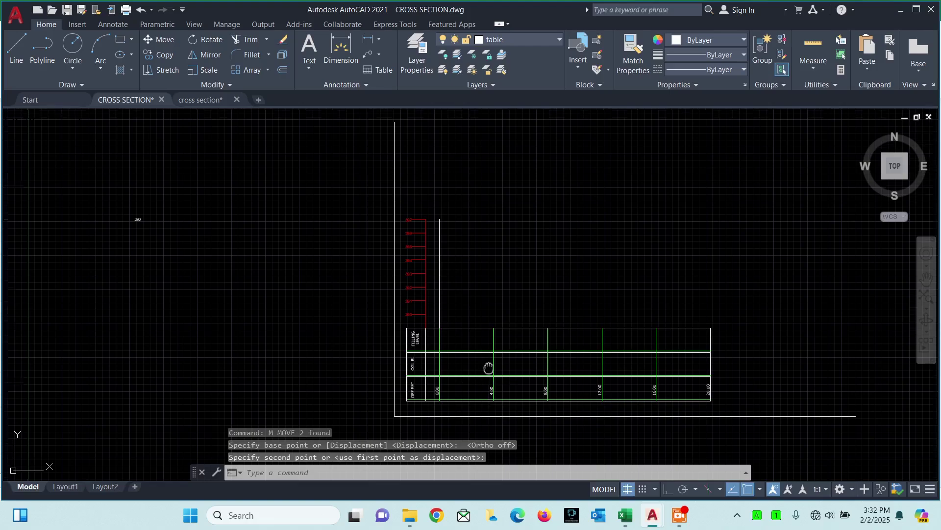
middle_drag(488, 368, 477, 234)
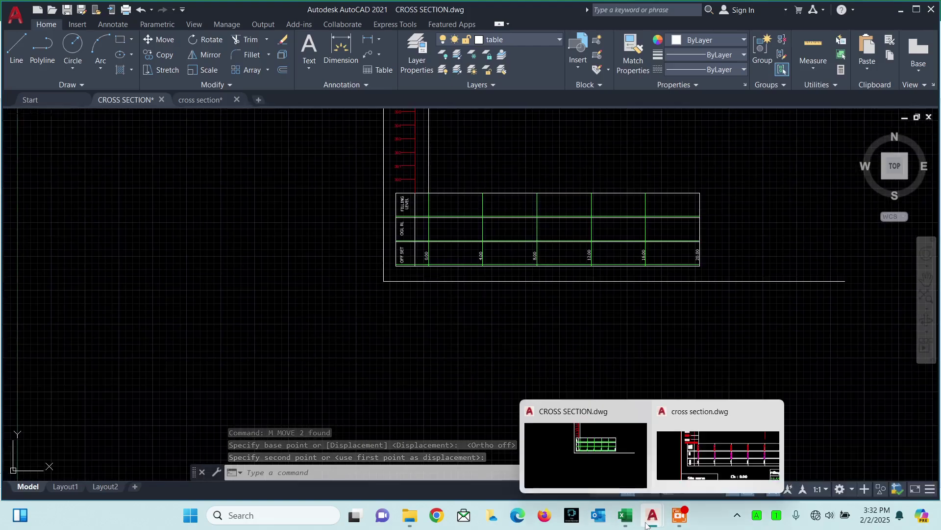
key(ctrl+Tab)
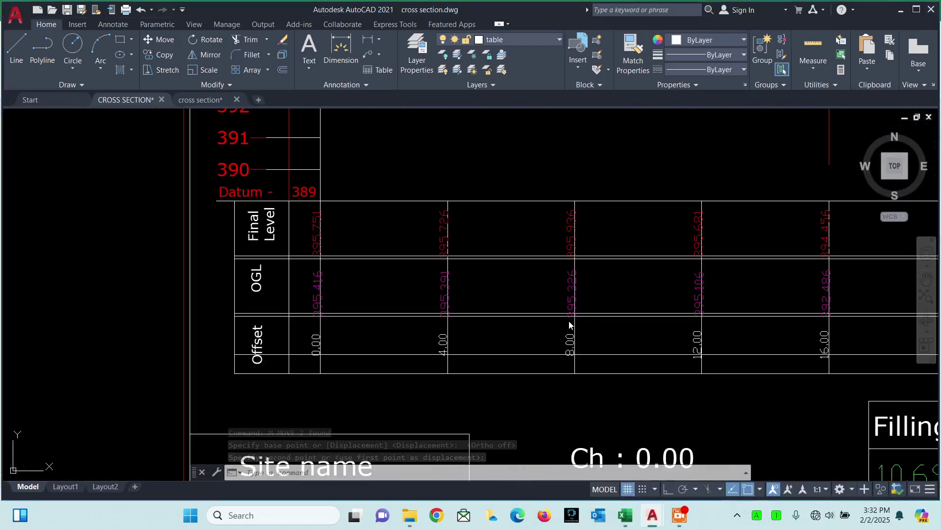
scroll(513, 343, down, 5)
scroll(513, 368, up, 2)
scroll(513, 367, up, 4)
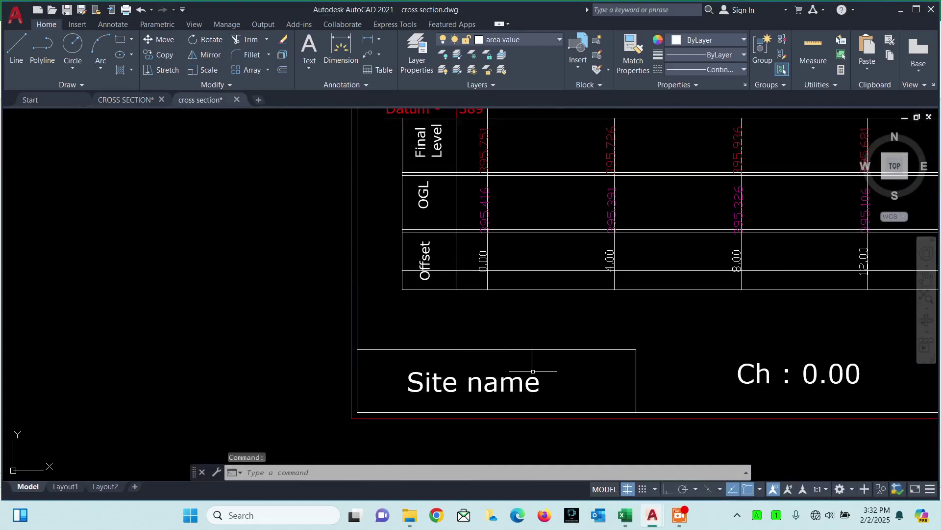
scroll(542, 374, down, 2)
- Return to CROSS SECTION.dwg and move both border lines downward to leave more room below the table
mouse_move(657, 527)
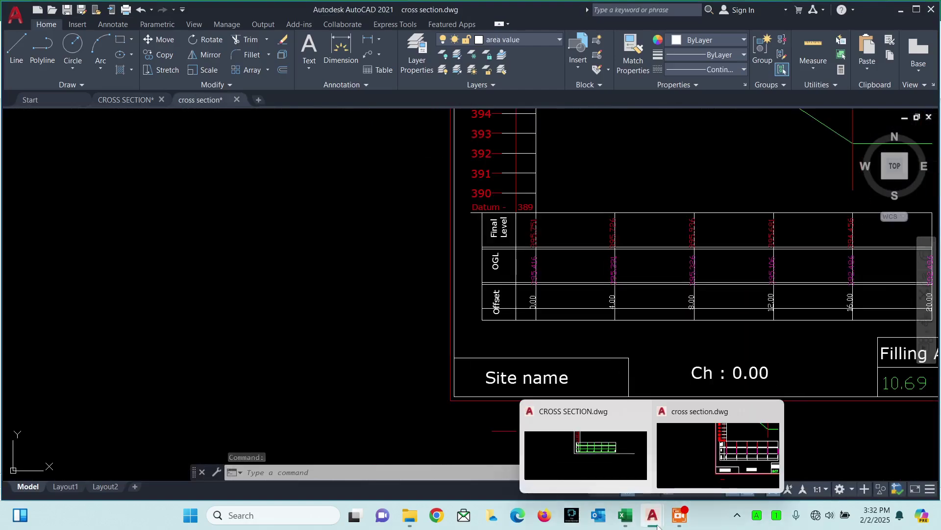
mouse_move(627, 526)
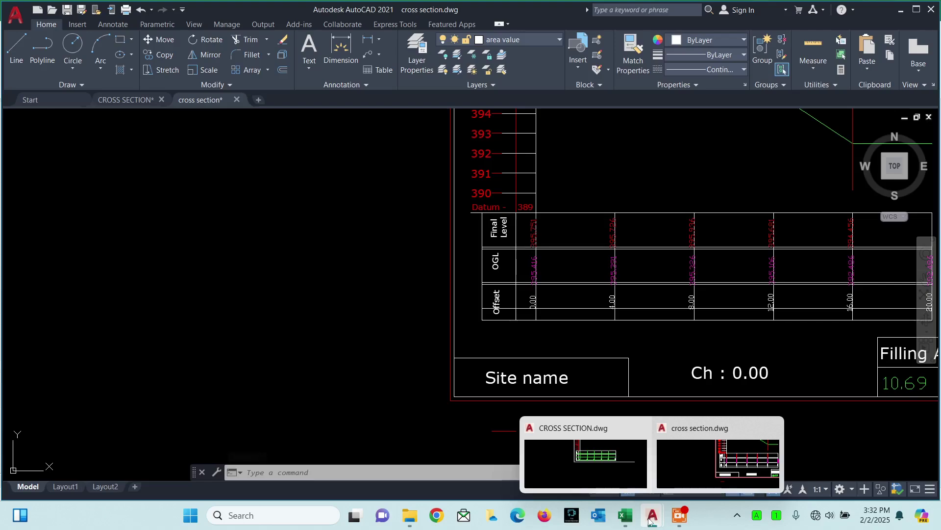
click(613, 456)
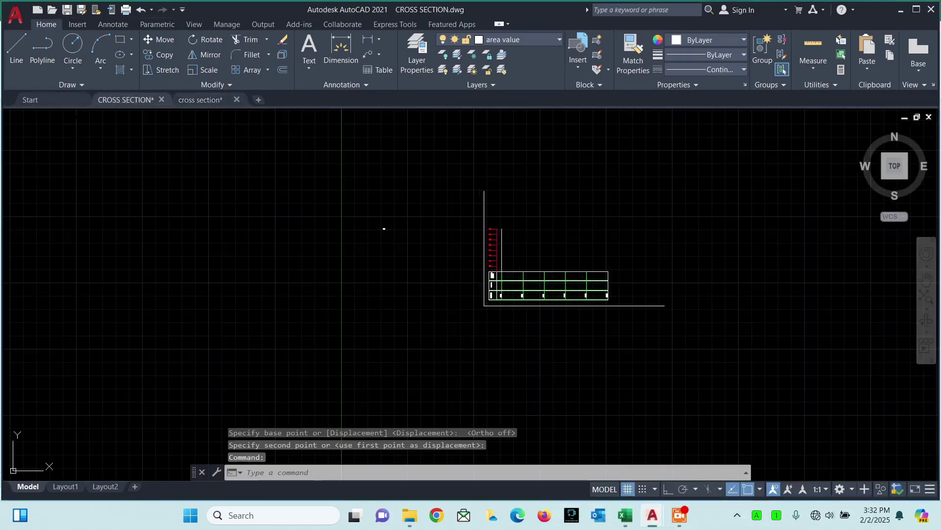
scroll(508, 313, up, 5)
click(478, 302)
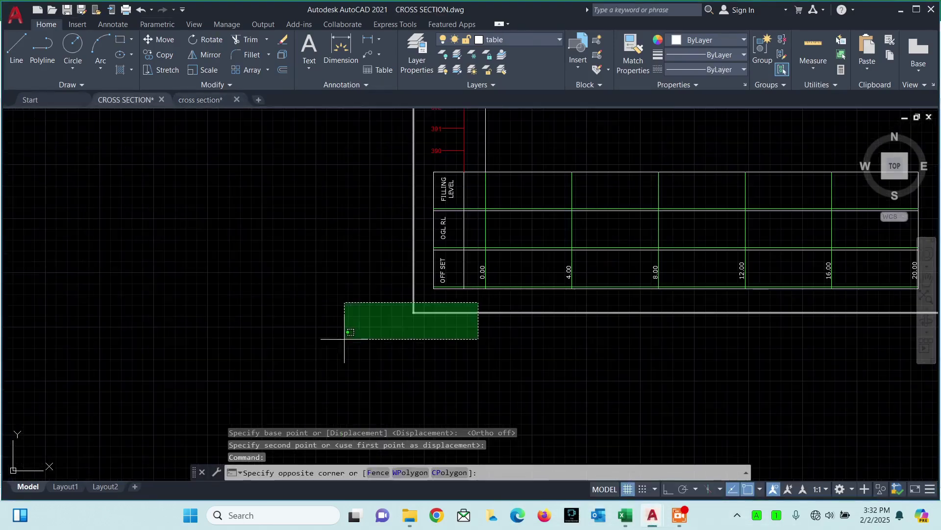
click(340, 340)
text(m)
key(Return)
click(297, 290)
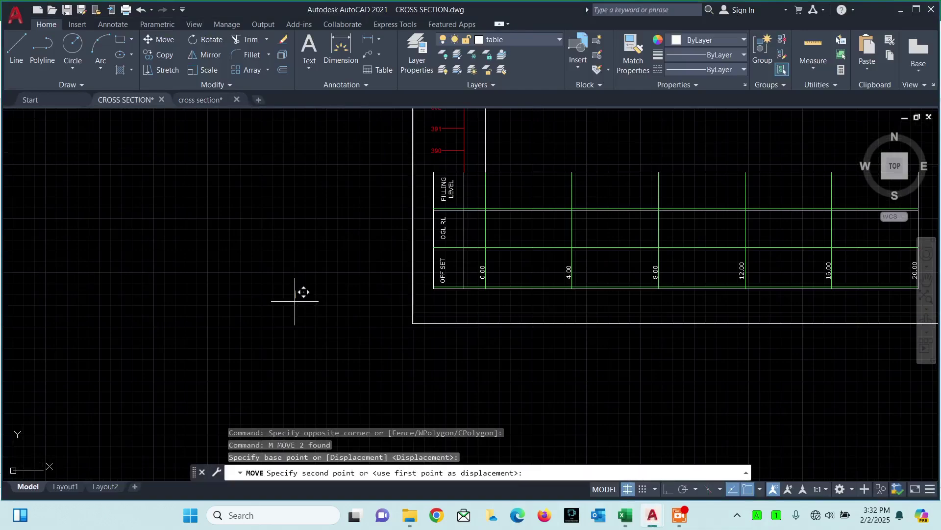
click(293, 352)
scroll(333, 294, down, 2)
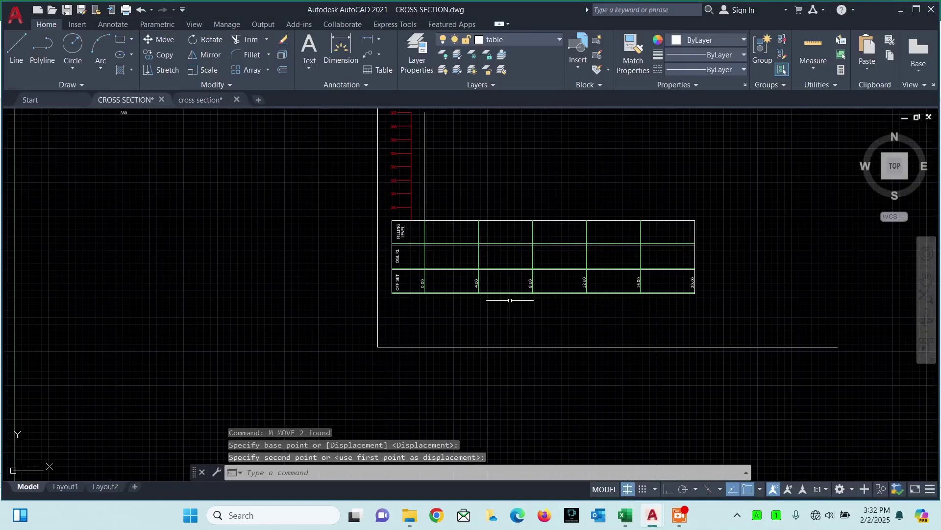
- Draw a vertical polyline with Ortho on, upward from the bottom border line to the right of the table
middle_drag(511, 300, 428, 307)
middle_drag(479, 335, 526, 357)
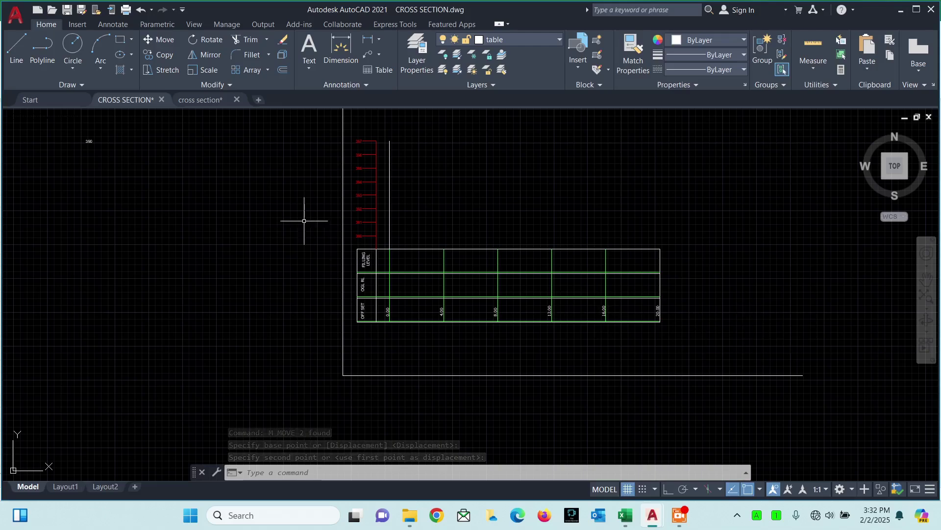
click(48, 47)
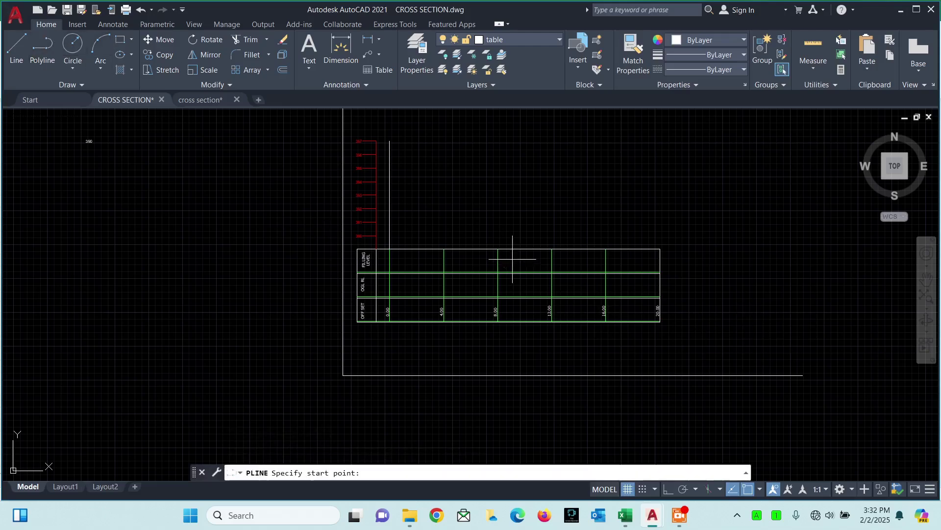
click(773, 375)
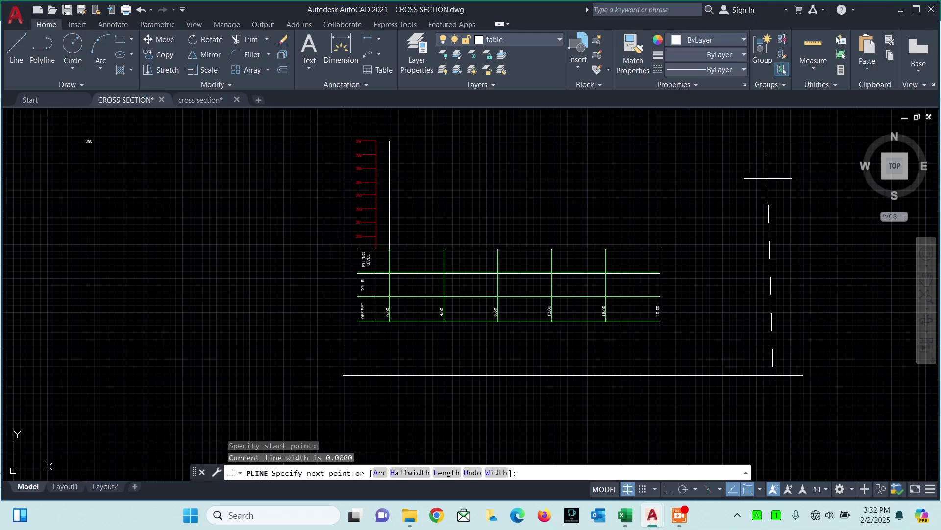
click(668, 489)
click(774, 117)
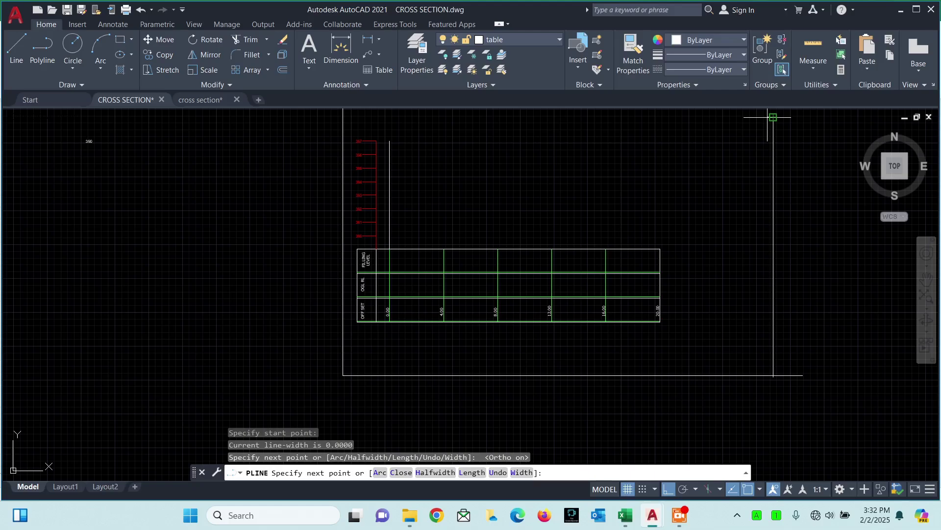
key(Return)
scroll(750, 131, down, 2)
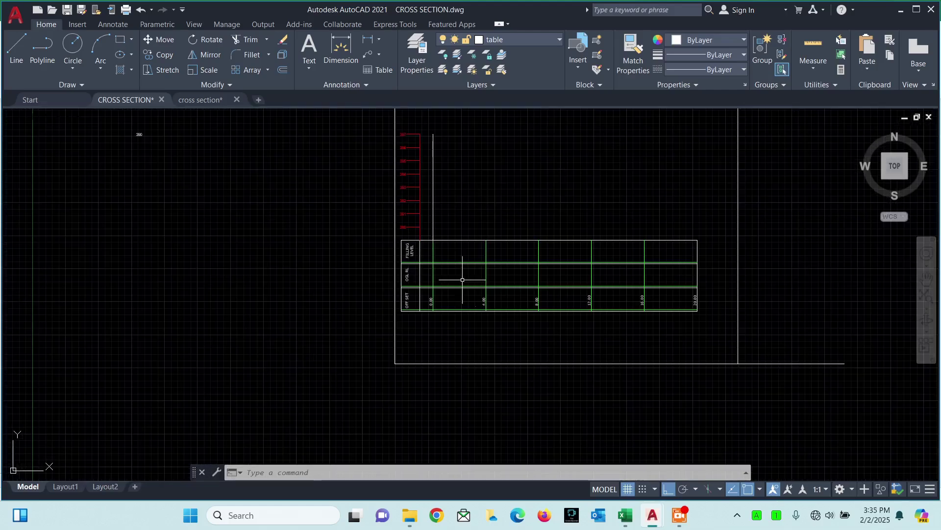
- Add a multiline text reading SITE NAME between the OFF SET row and the bottom border line, near the left border
scroll(393, 274, up, 5)
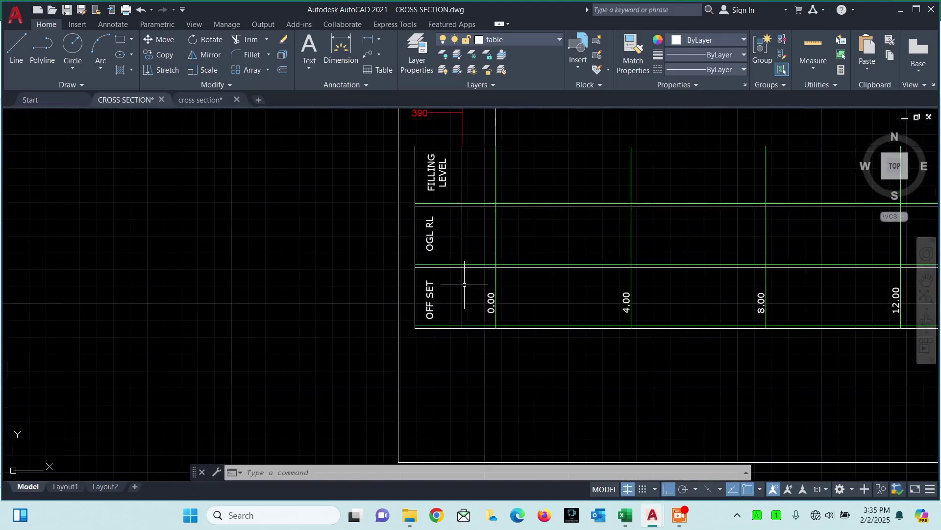
scroll(465, 284, down, 2)
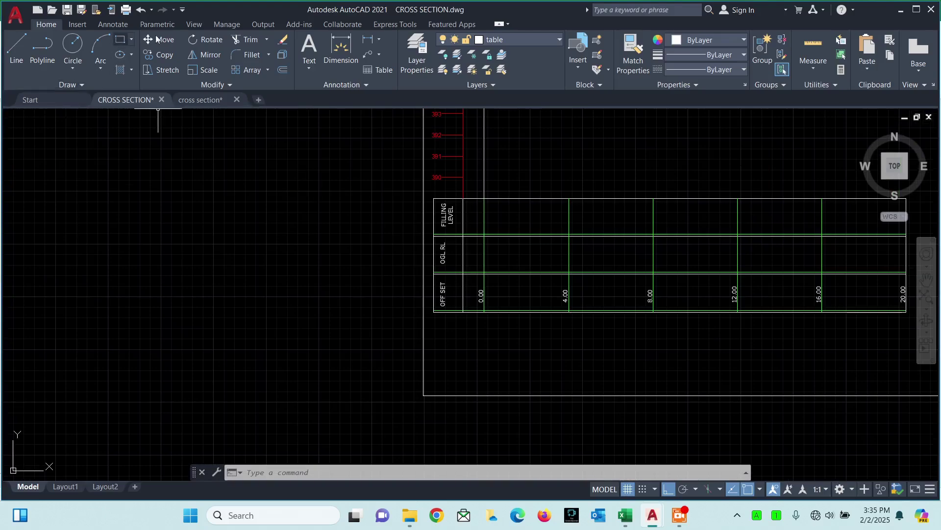
click(310, 63)
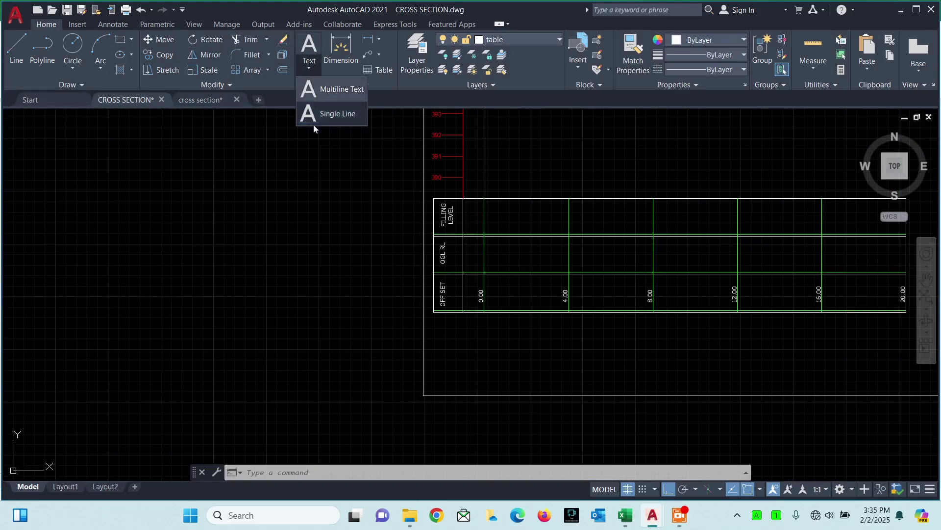
click(334, 93)
click(446, 344)
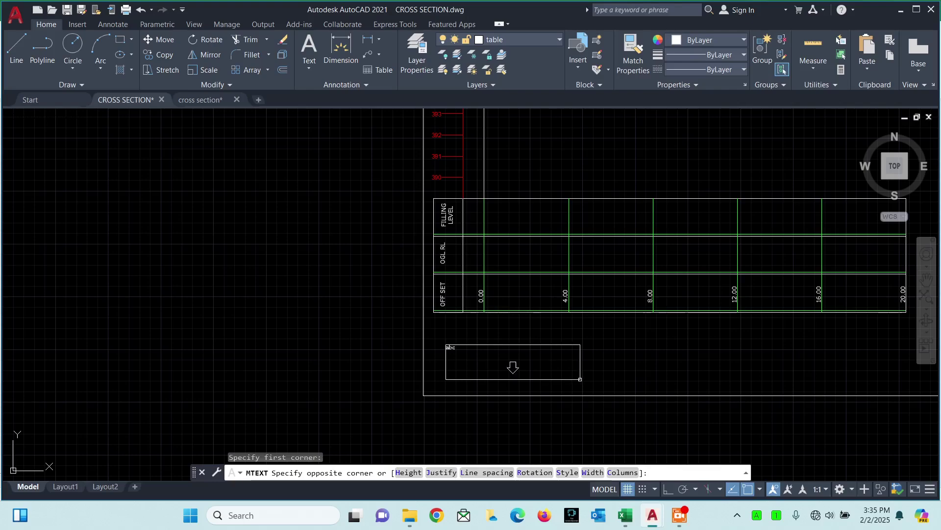
click(580, 379)
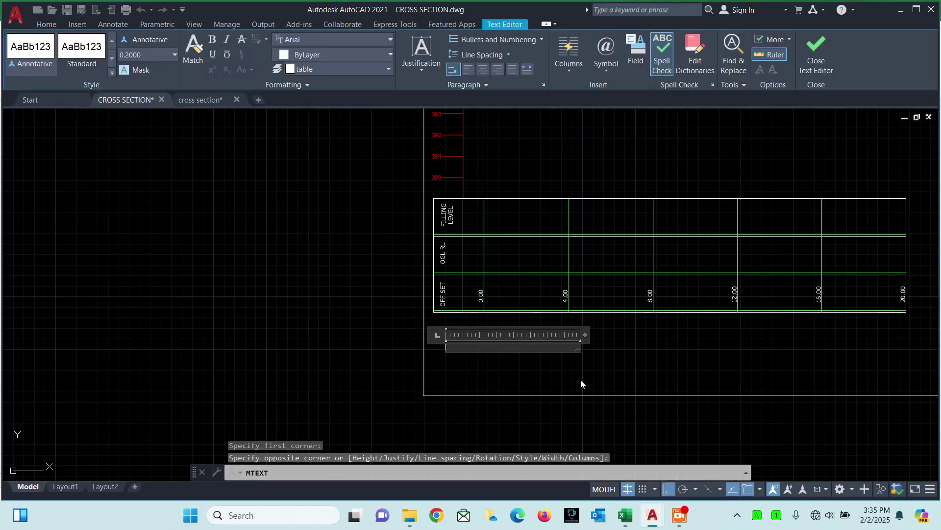
text(S)
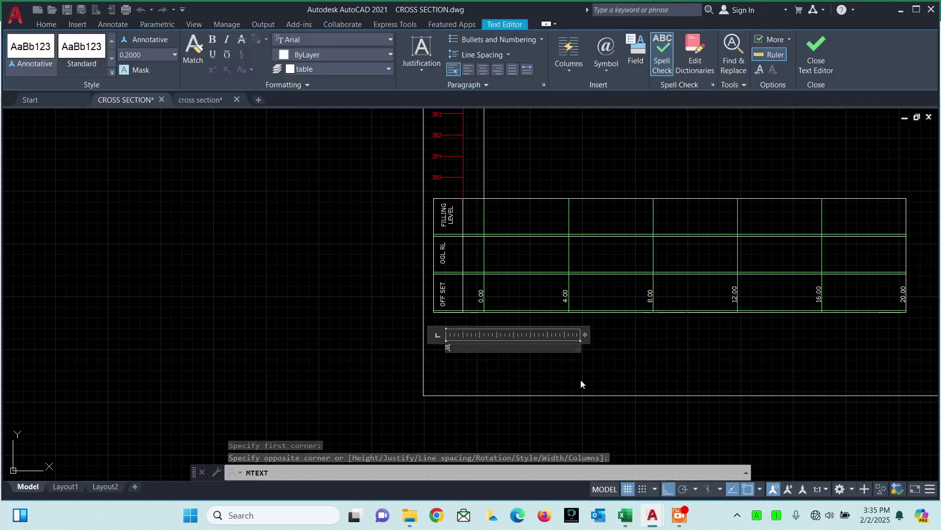
text(ITE NAME)
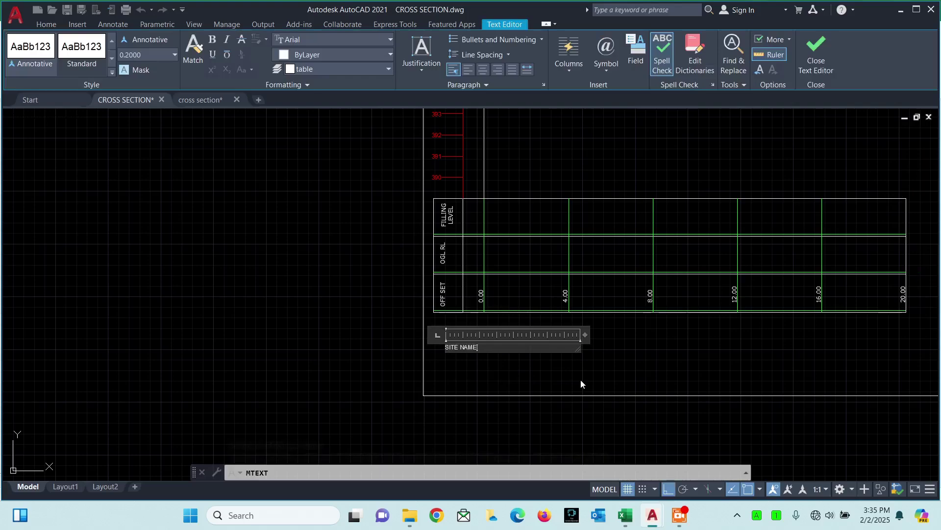
scroll(539, 346, up, 4)
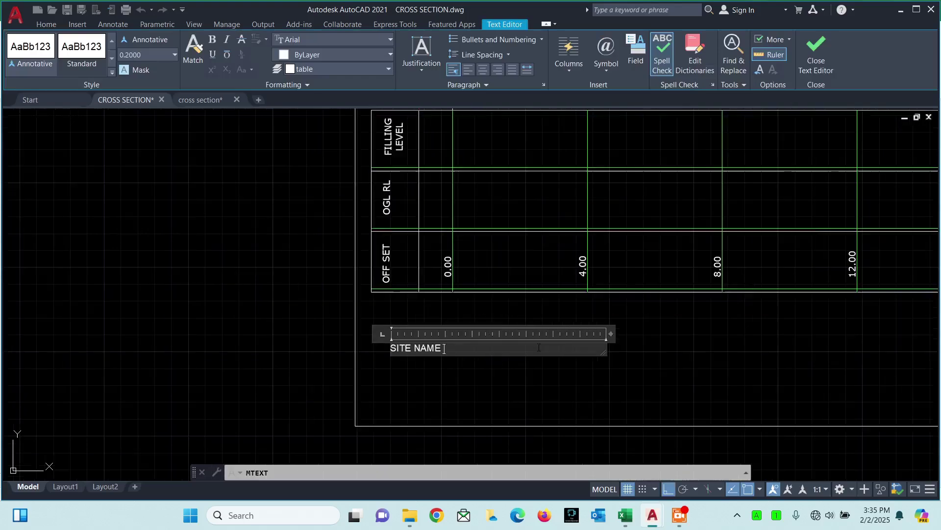
scroll(538, 352, down, 4)
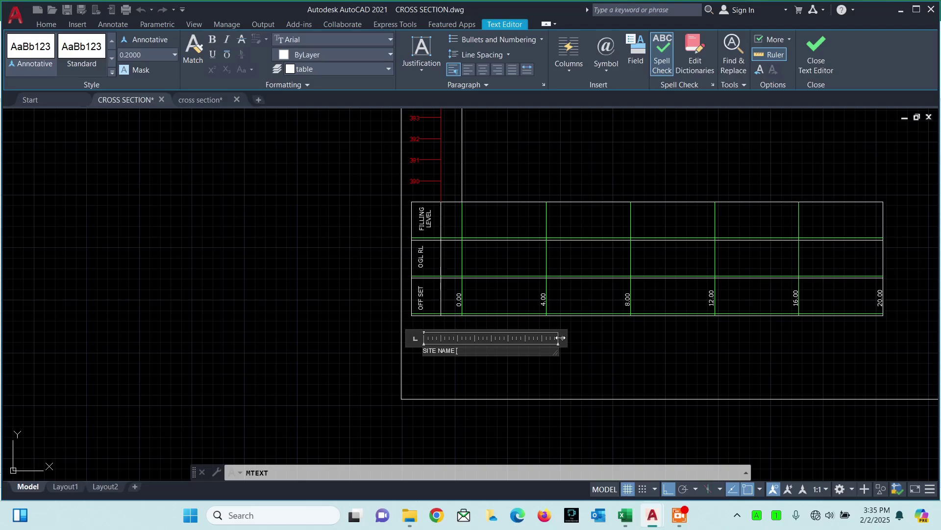
- Set the SITE NAME text height to 0.4000 and widen its text box so the label fits on one line
drag(560, 337, 479, 338)
click(498, 355)
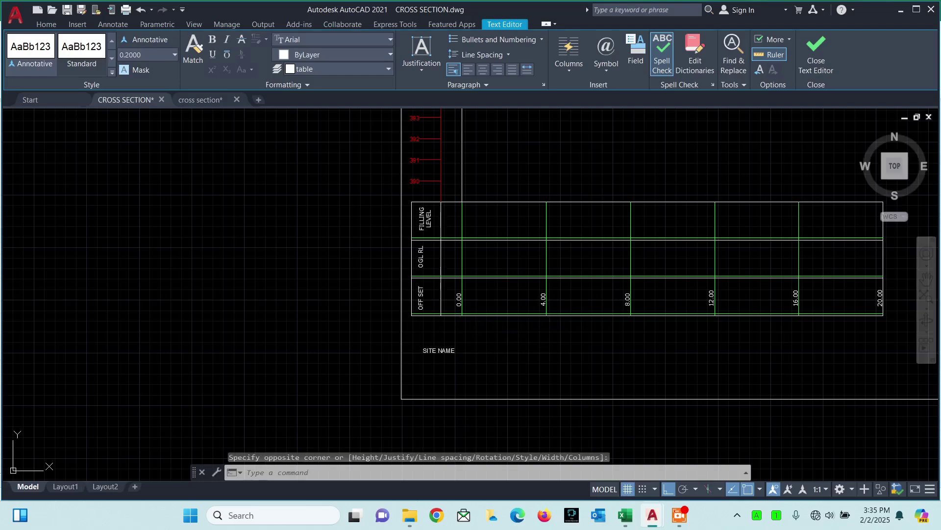
click(430, 347)
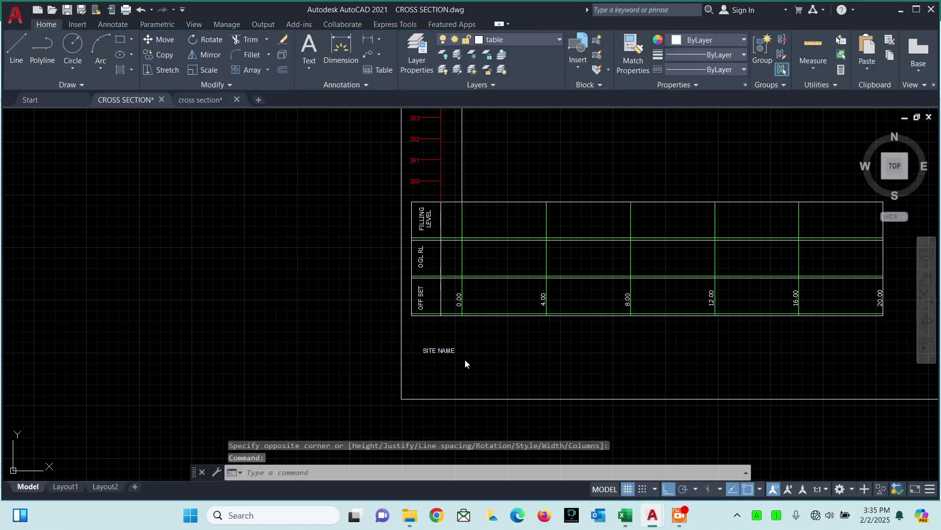
double_click(442, 350)
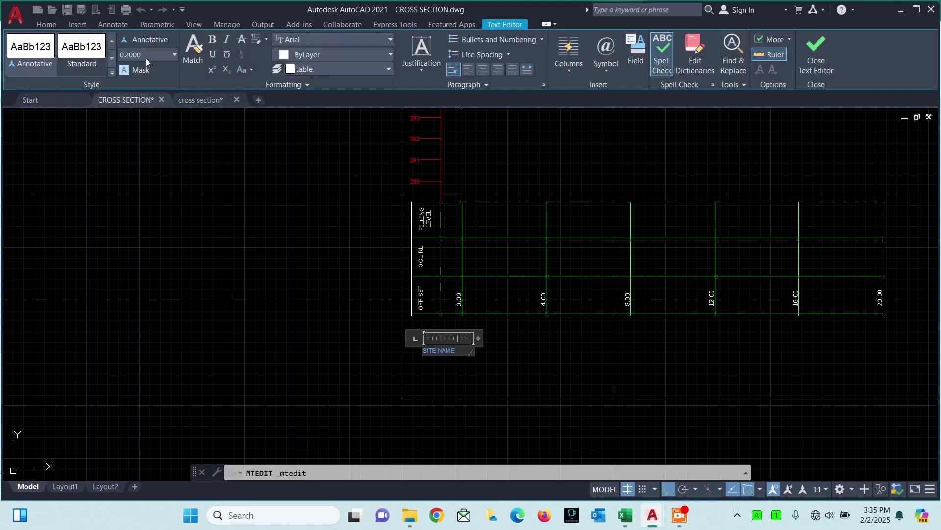
key(Return)
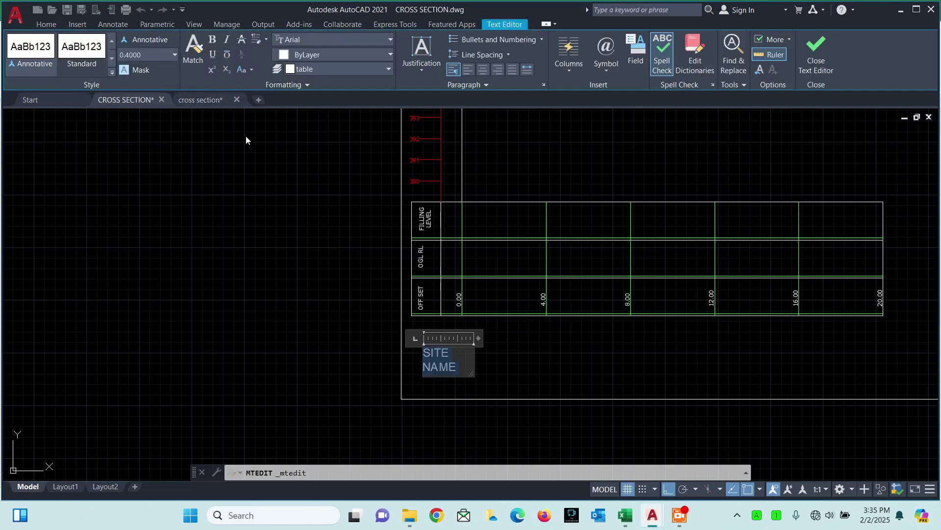
drag(478, 340, 515, 340)
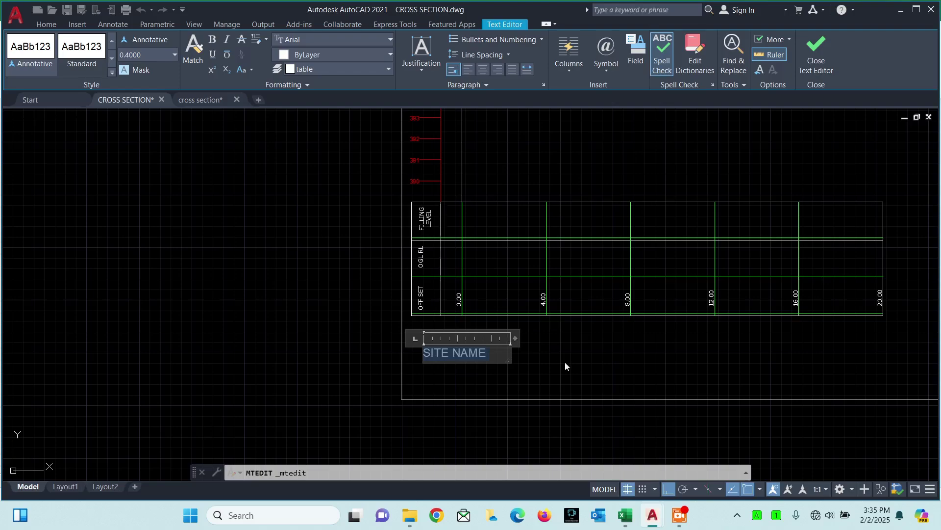
click(564, 363)
- Move the SITE NAME text down, with Ortho off, to just above the frame's bottom edge near its lower-left corner
click(479, 350)
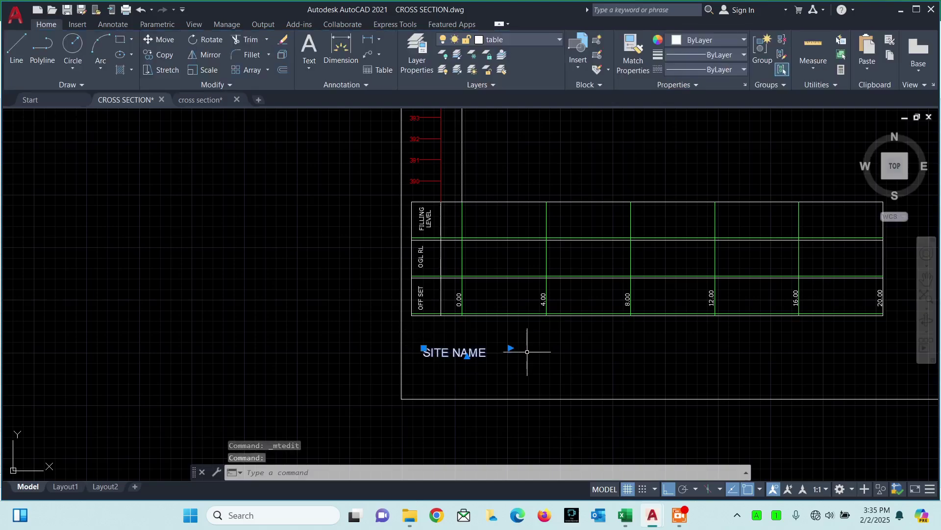
text(m)
key(Return)
click(578, 363)
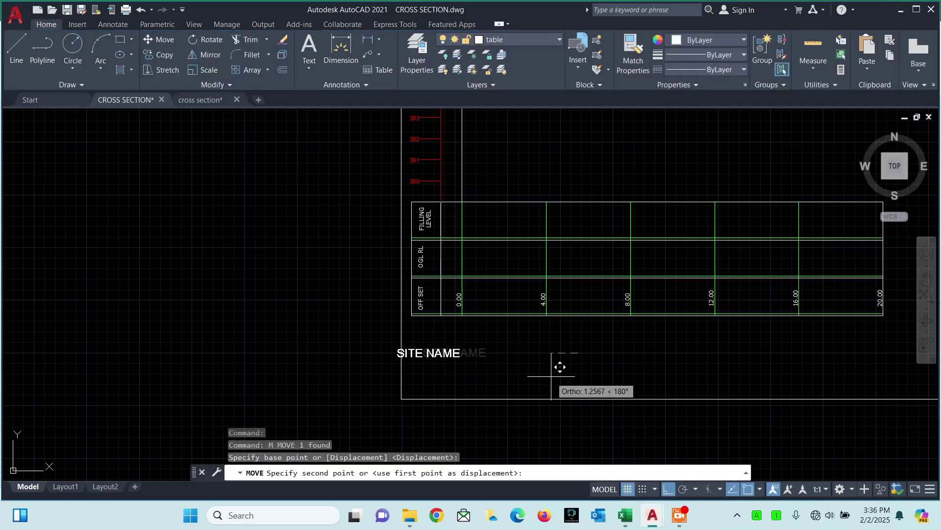
click(669, 490)
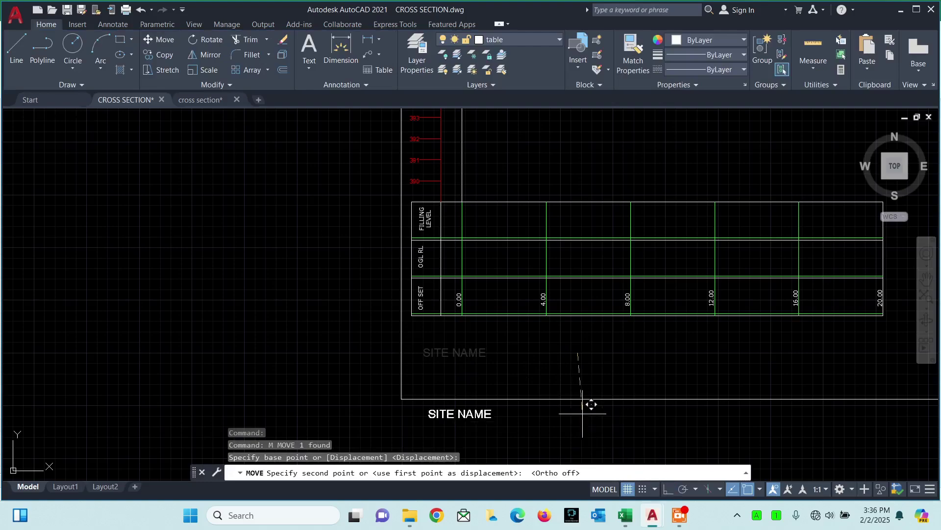
click(578, 380)
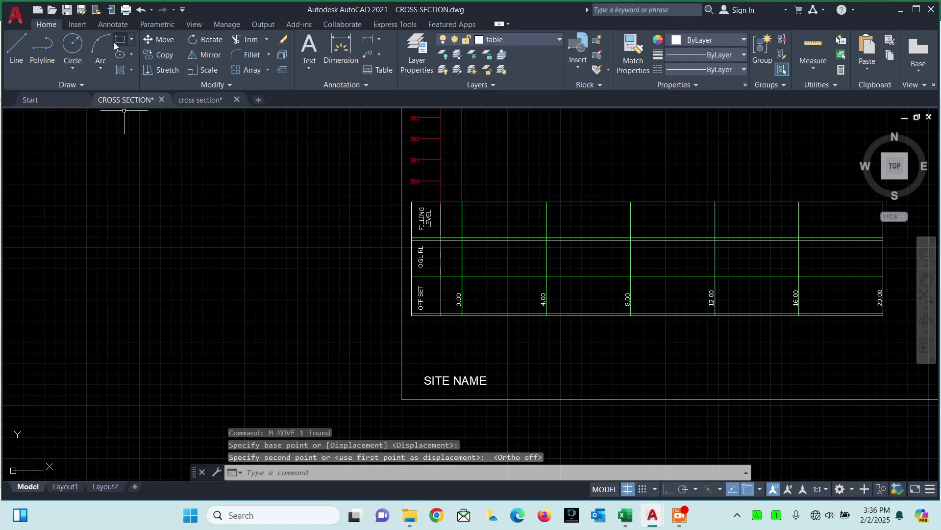
- Draw a rectangle around the SITE NAME text, from the frame's left edge to its bottom edge
text(rec)
key(Return)
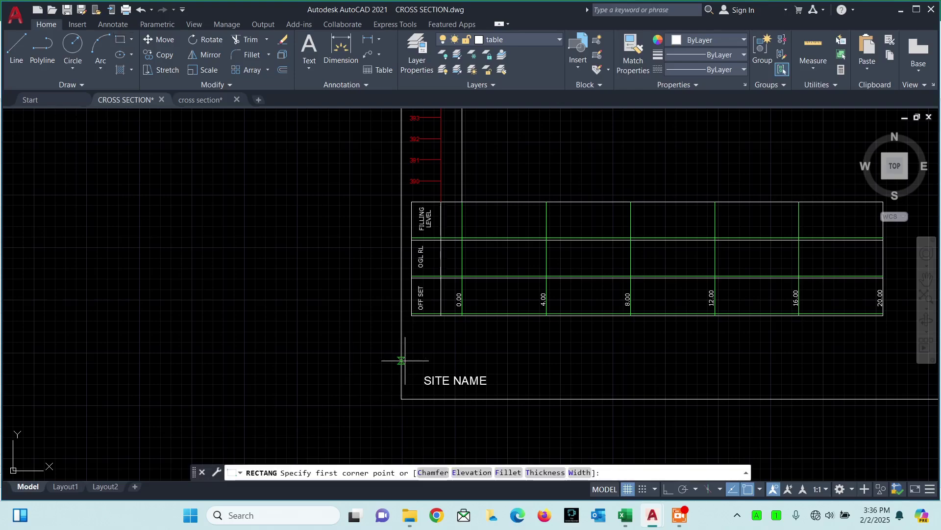
click(401, 359)
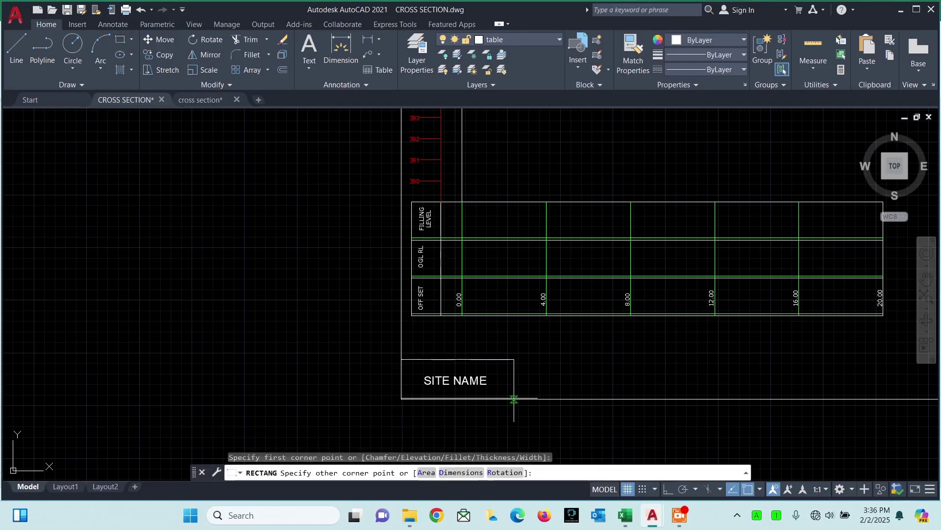
click(514, 398)
- Assign the SITE NAME text and its surrounding rectangle to the "site name" layer
click(477, 356)
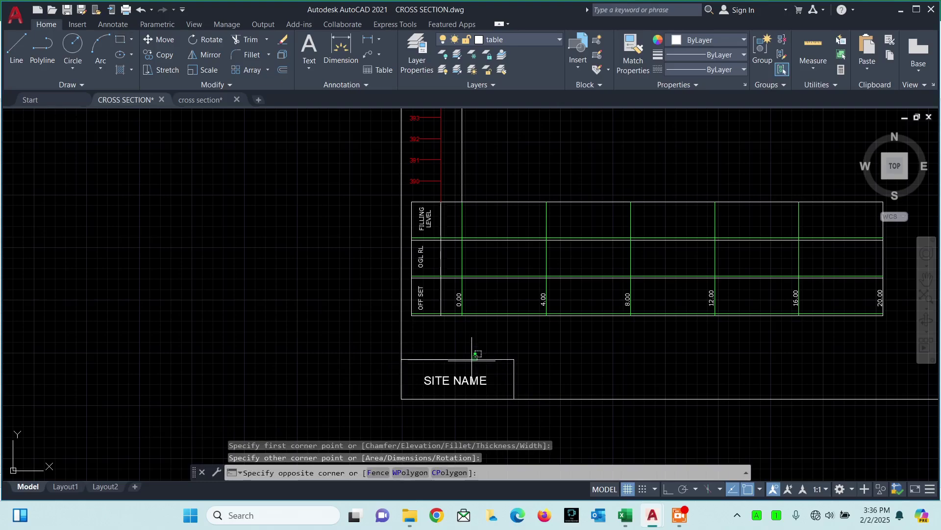
click(435, 388)
click(516, 38)
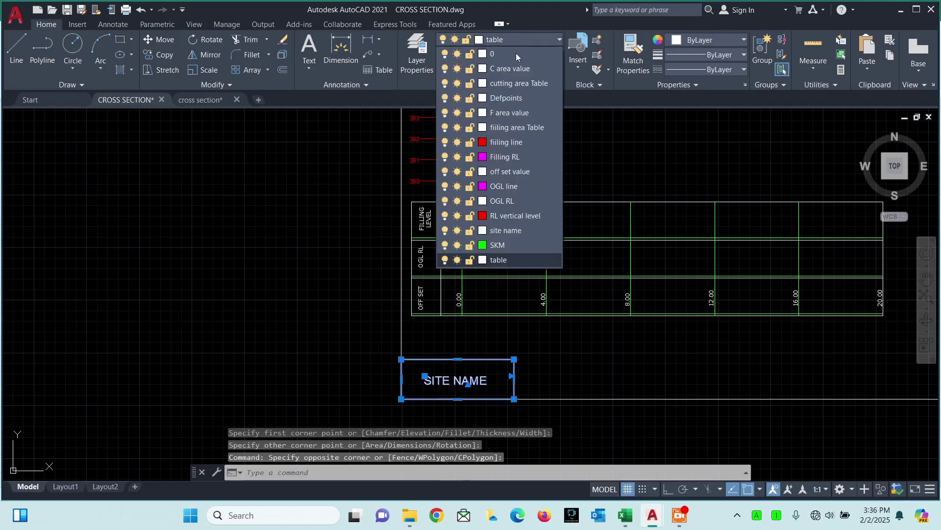
click(508, 230)
key(Escape)
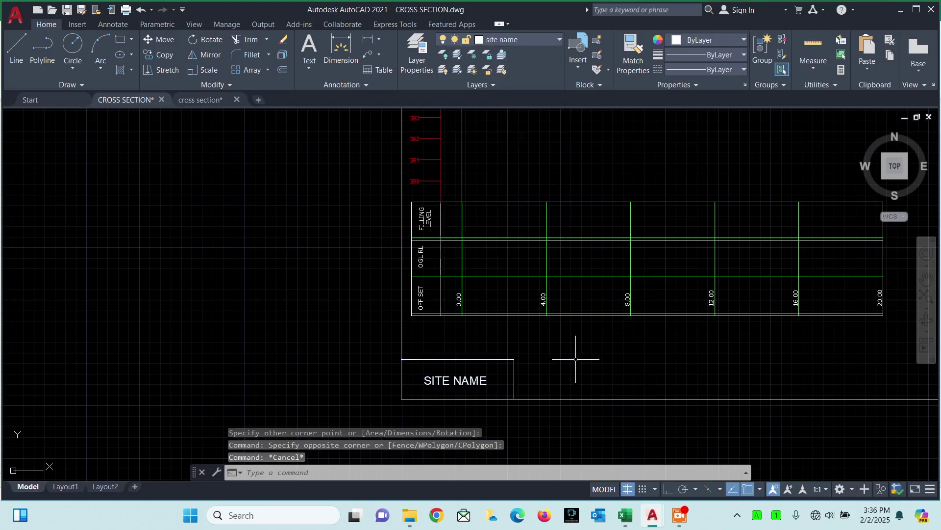
- Create a new layer named CH and leave the lineweights at Default
click(527, 36)
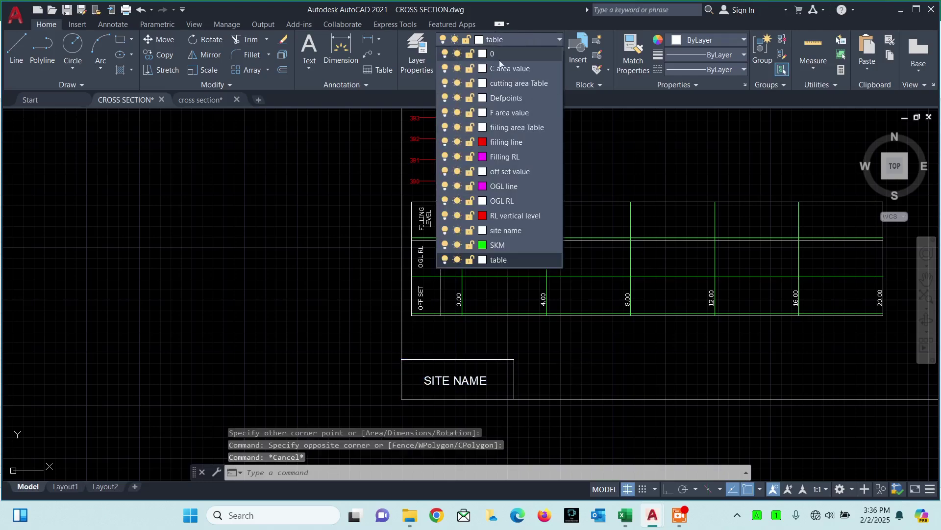
click(418, 54)
click(114, 58)
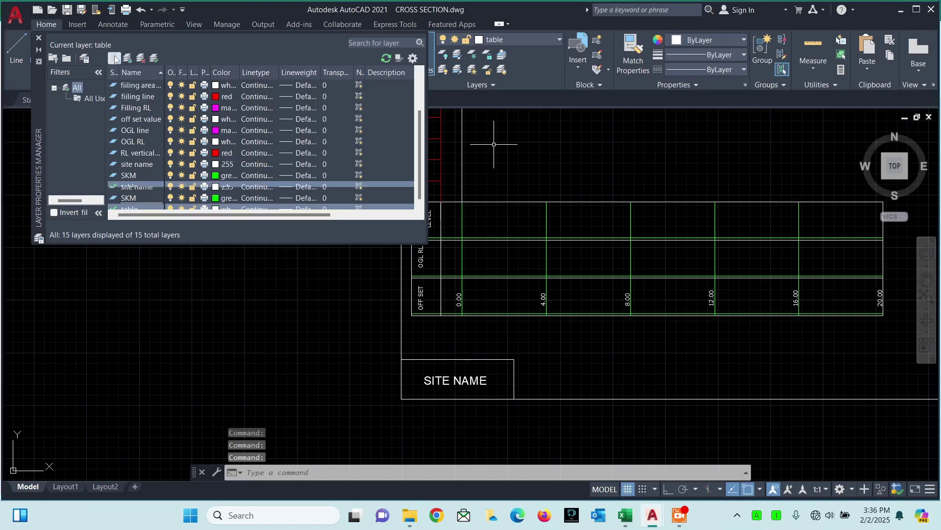
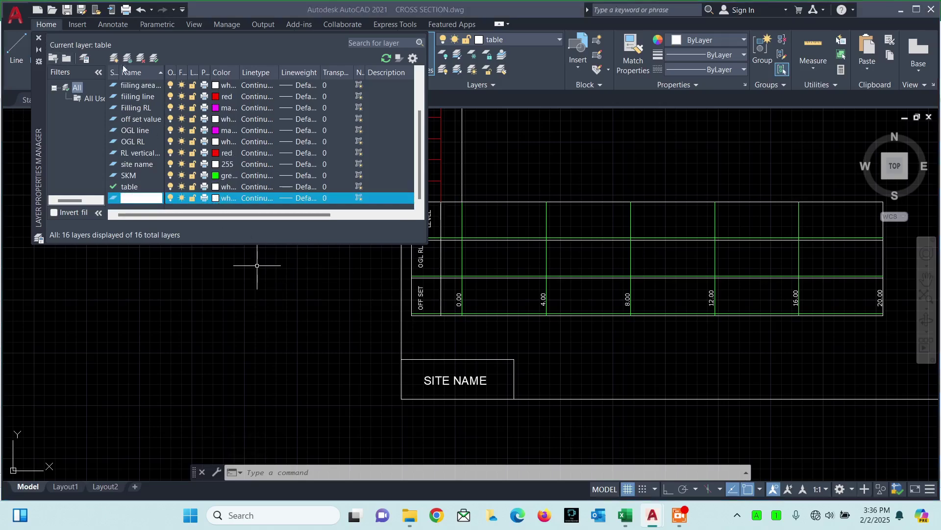
click(283, 131)
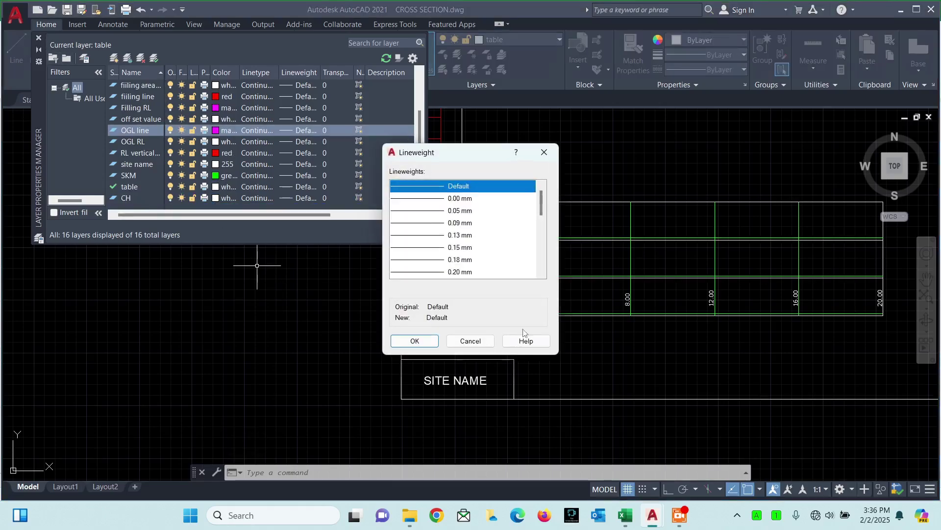
click(471, 341)
click(39, 38)
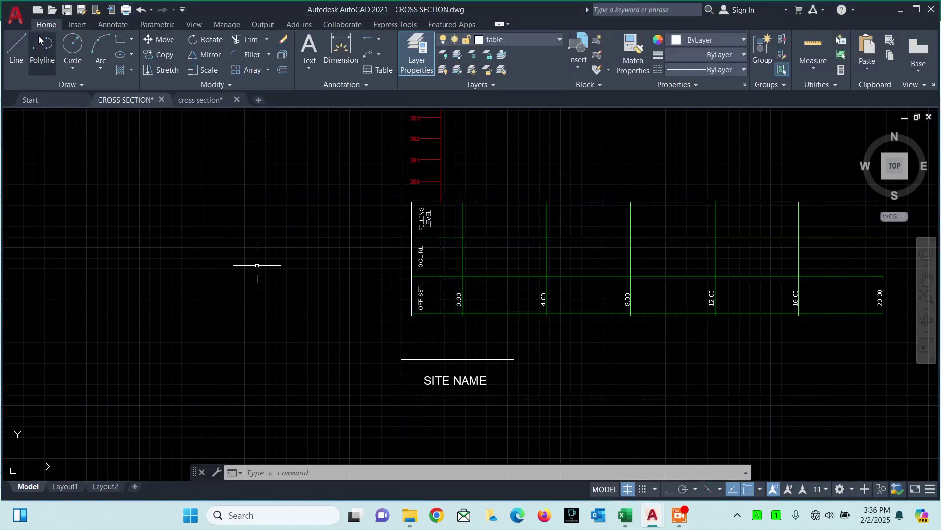
- Copy the SITE NAME text to the right, just outside its rectangle
scroll(622, 231, down, 3)
middle_drag(631, 300, 480, 318)
scroll(457, 305, up, 2)
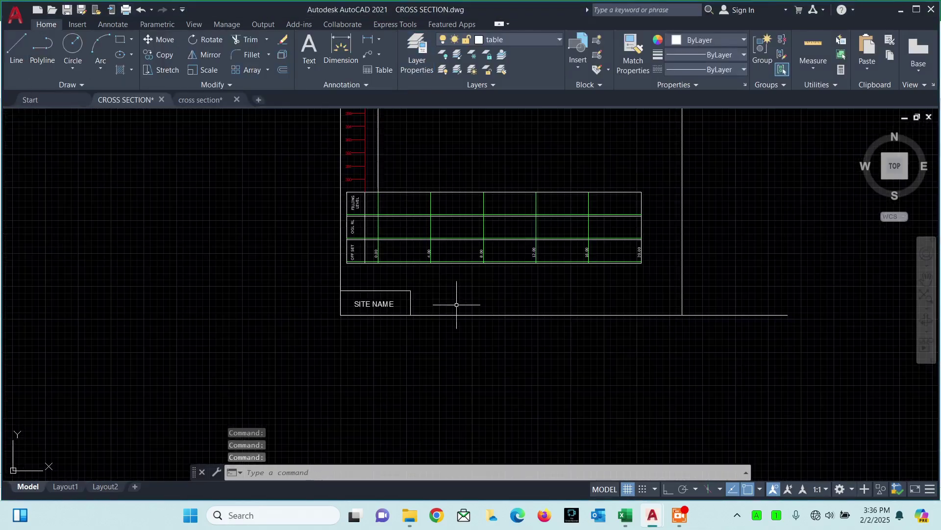
click(371, 305)
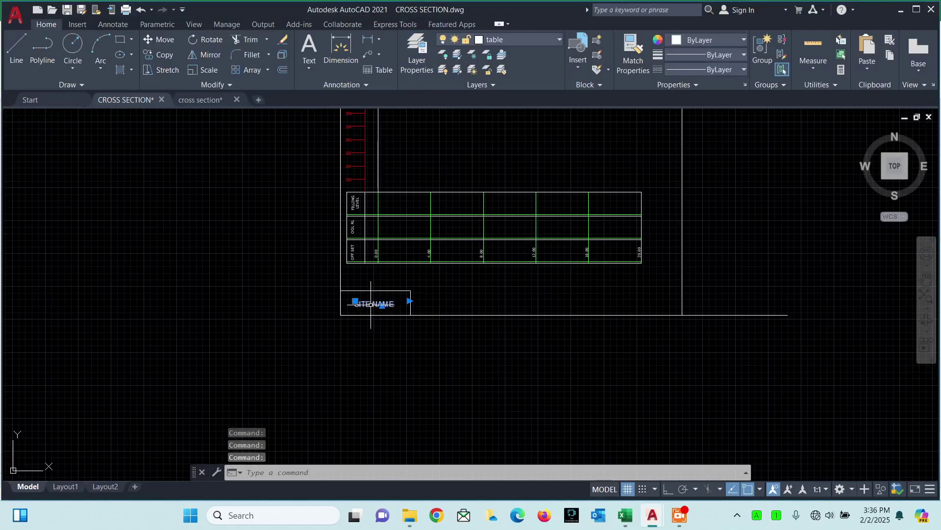
text(c)
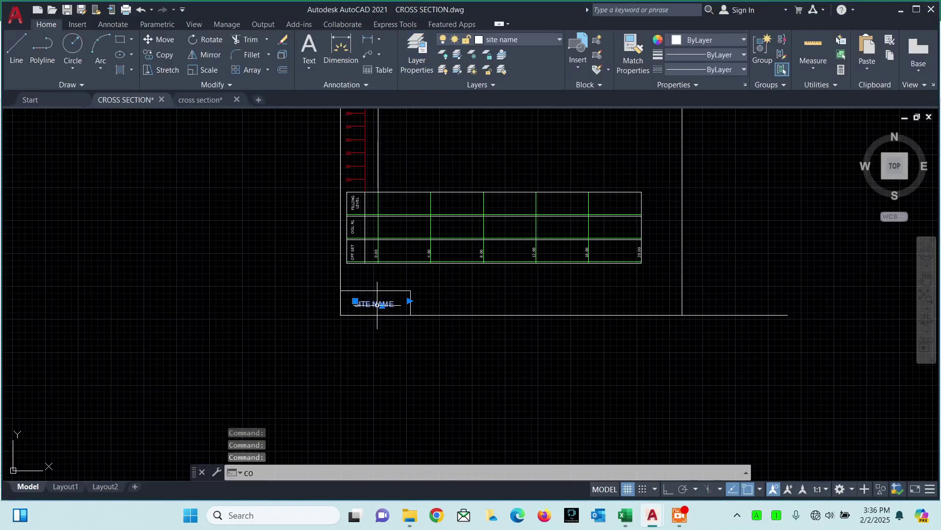
key(Return)
click(377, 305)
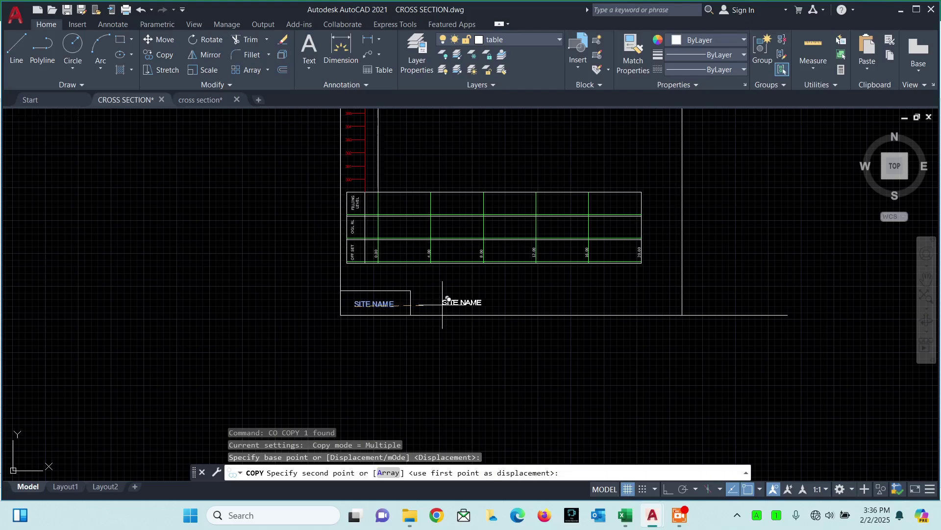
click(435, 304)
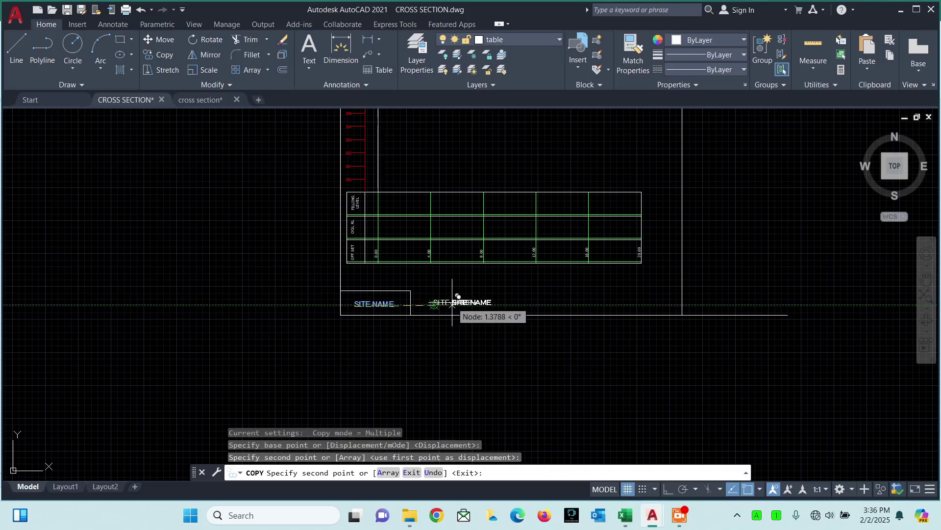
key(Escape)
- Replace the copied label's text with "CH- 0.00"
double_click(444, 302)
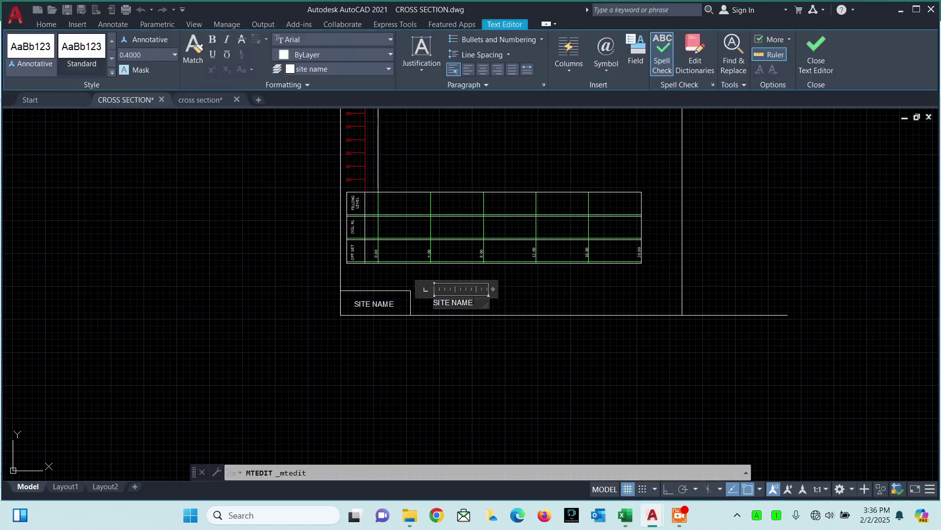
text(CH- 0.00)
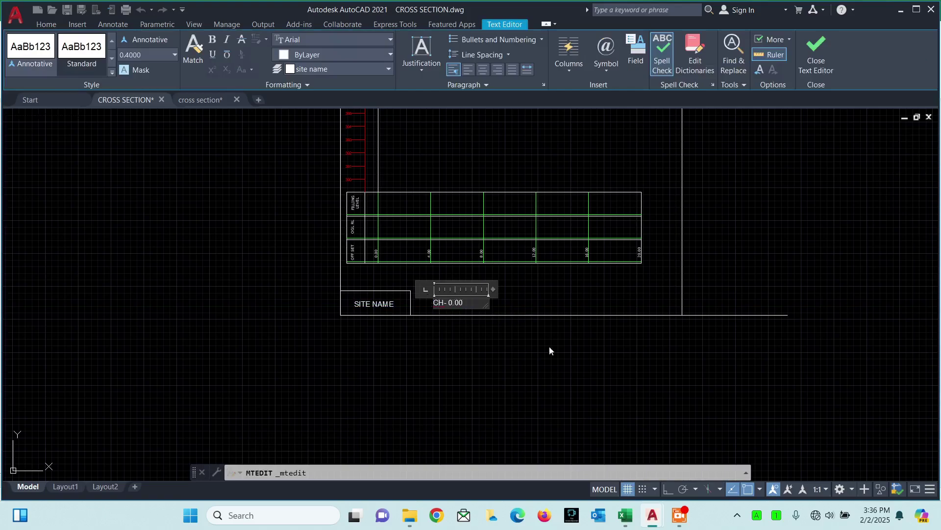
click(501, 336)
- Assign the CH- 0.00 text to the CH layer
click(447, 296)
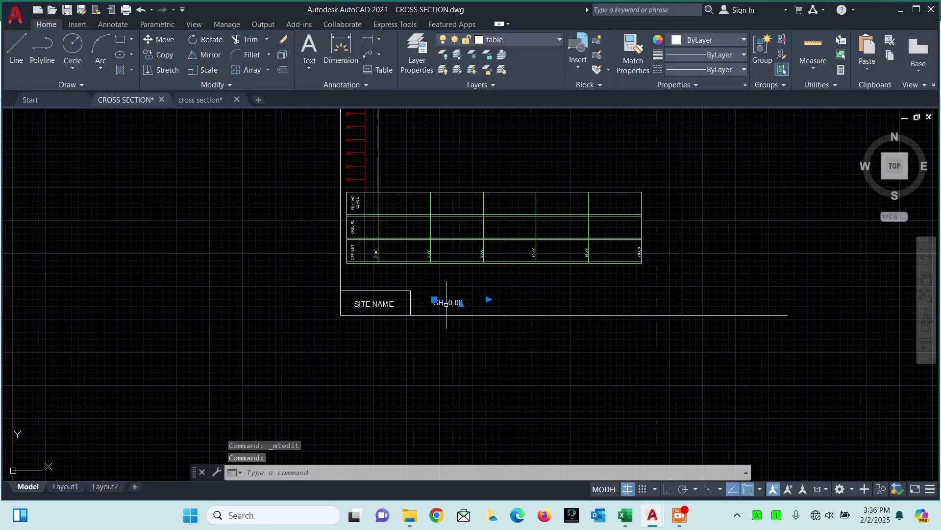
click(520, 44)
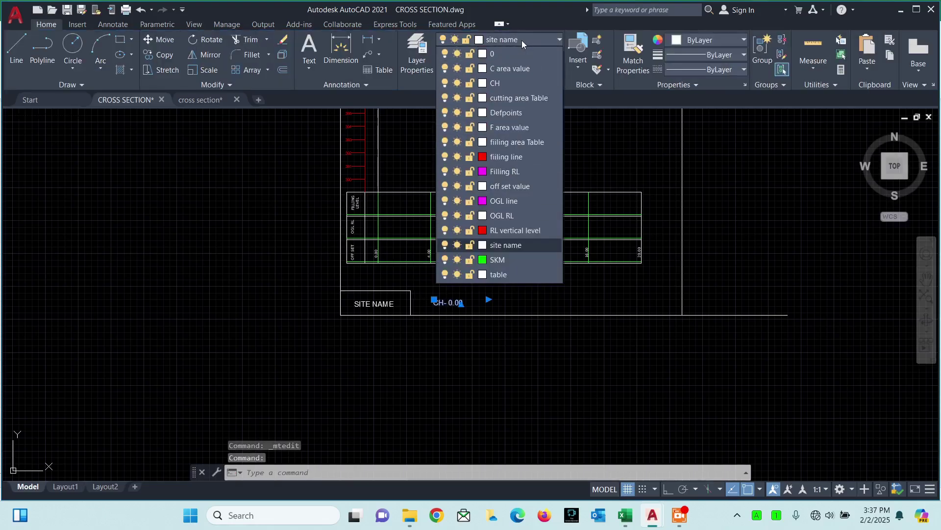
click(521, 40)
click(521, 41)
click(510, 84)
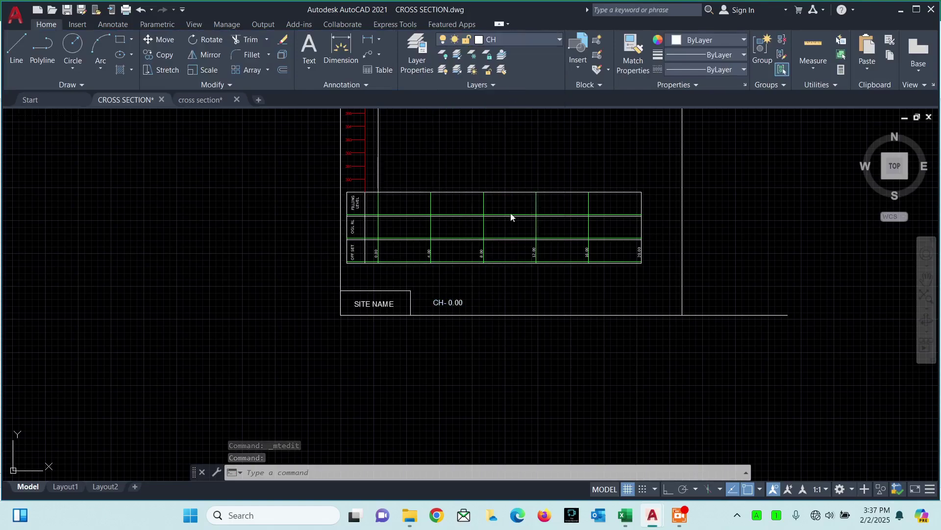
key(Escape)
- Copy the CH- 0.00 text to a spot further right along the same row
middle_drag(572, 295, 519, 303)
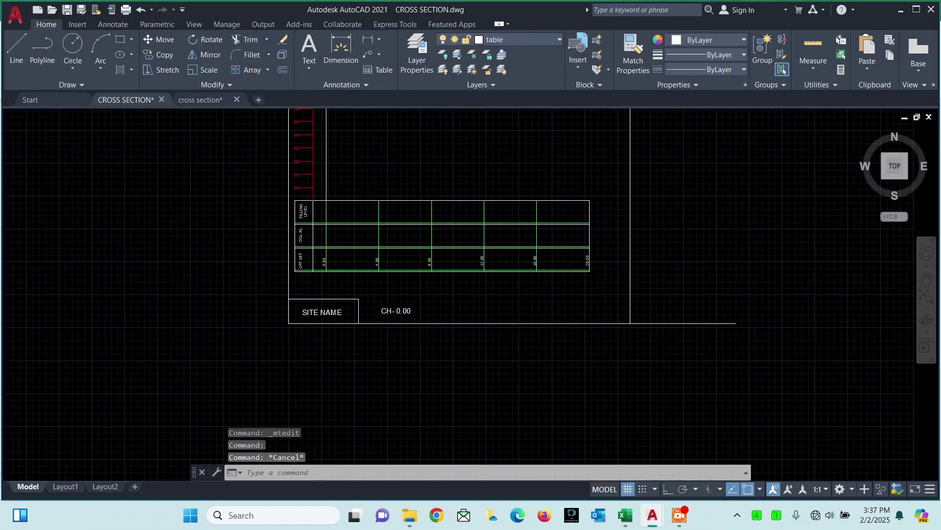
click(393, 313)
click(388, 308)
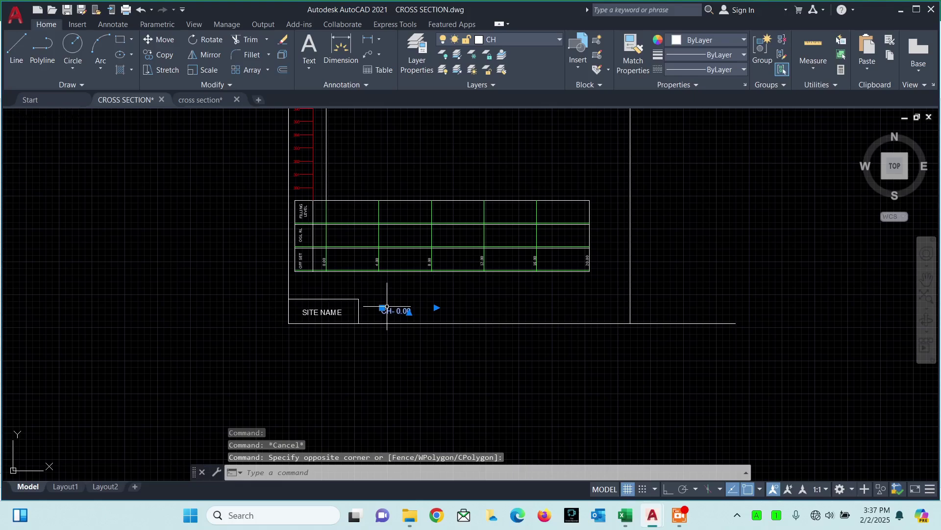
text(co)
key(Return)
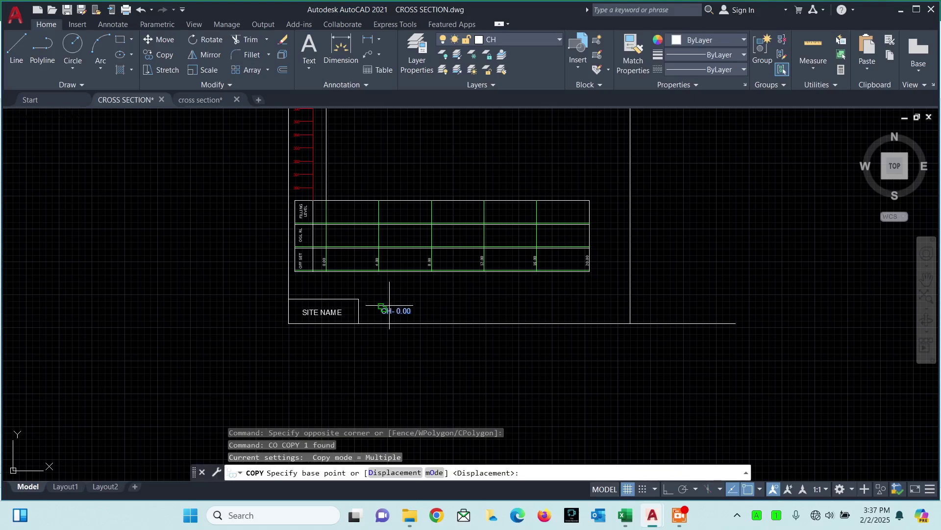
click(382, 314)
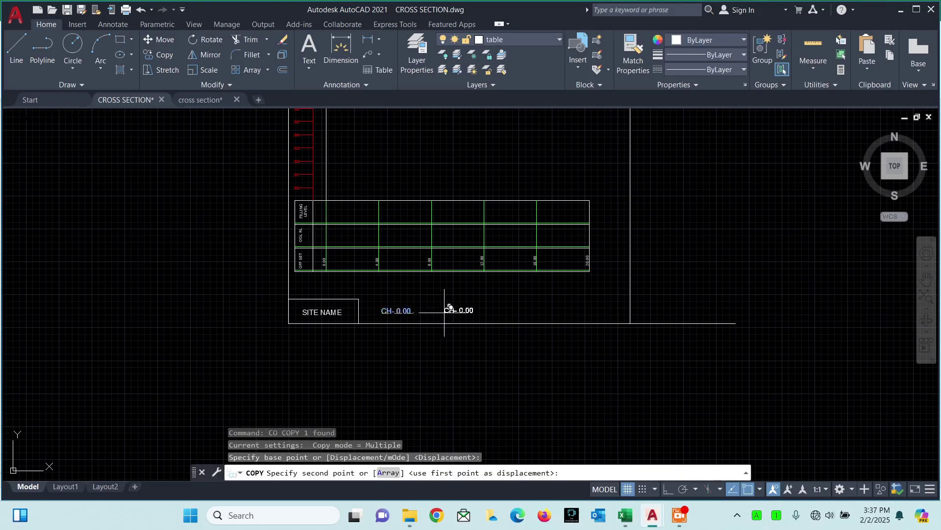
click(459, 310)
key(Escape)
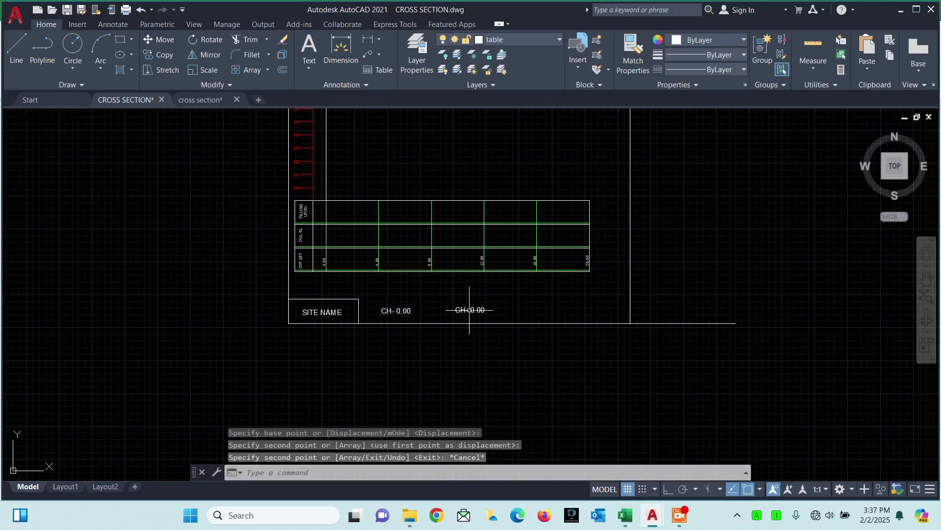
- Replace the rightmost CH- 0.00 copy with "CUTTING AREA" and widen its text box to about 5.97 so it fits one line
click(470, 310)
double_click(469, 310)
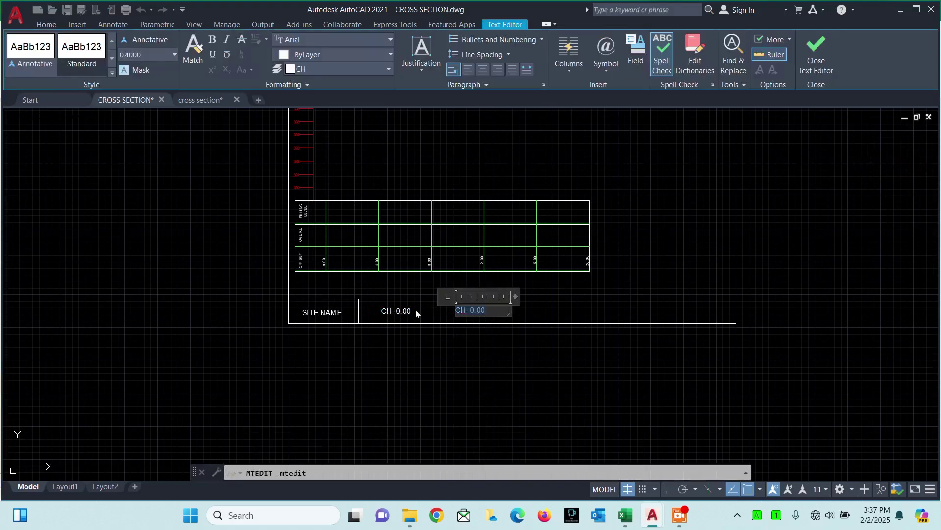
text(CUTTING AREA)
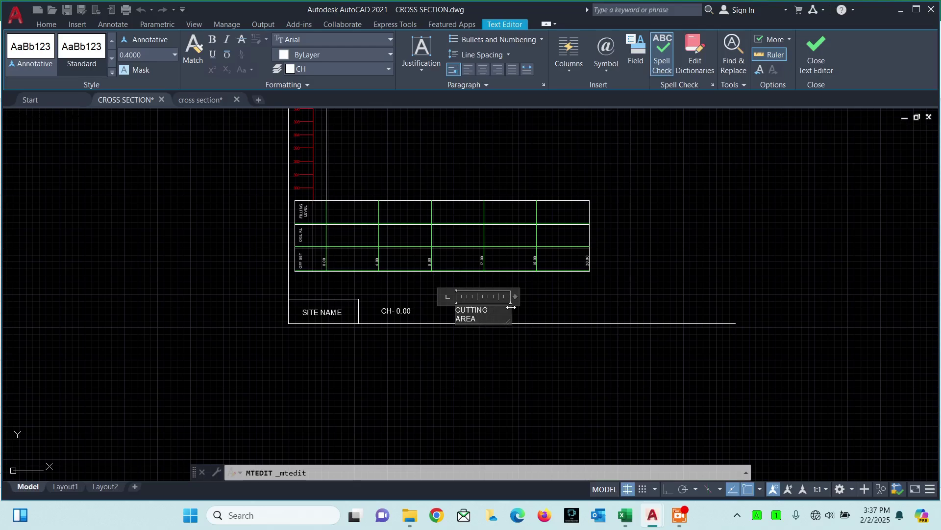
drag(515, 296, 539, 295)
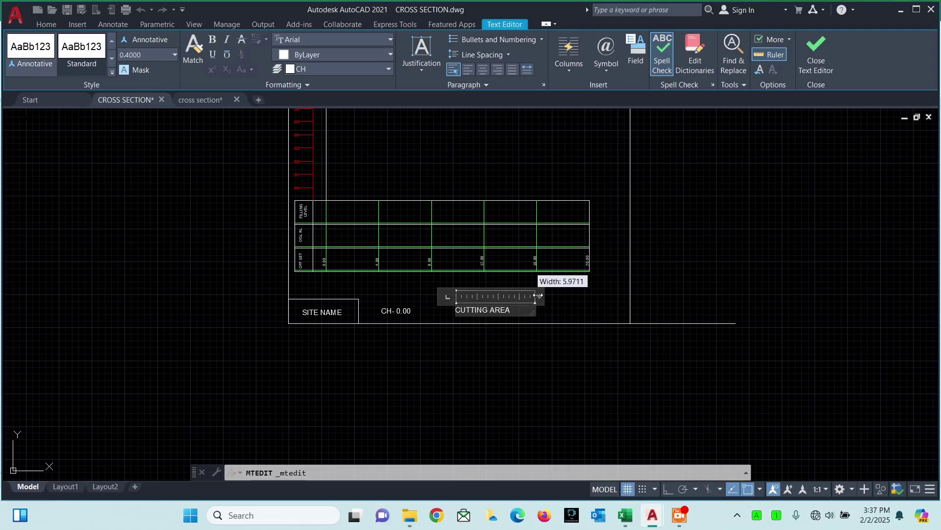
click(510, 364)
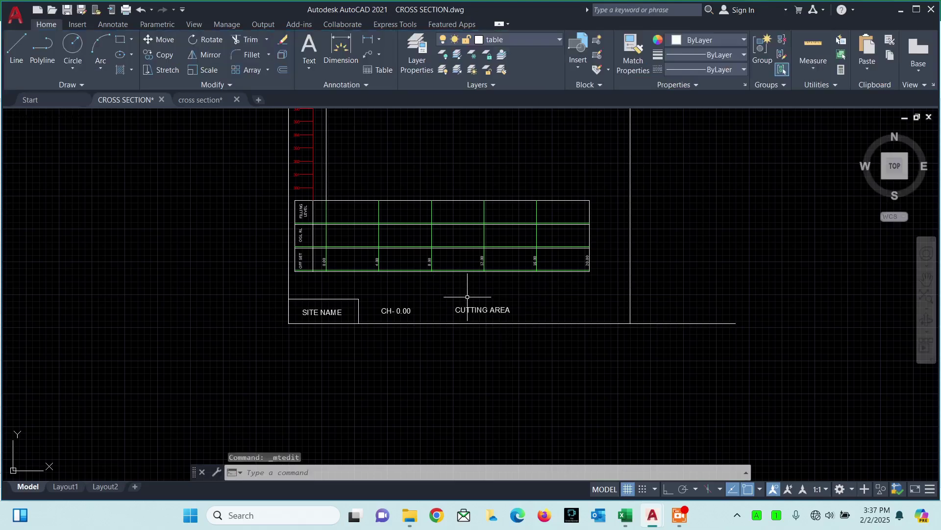
- Draw a rectangle around the CUTTING AREA text, reaching down to the sheet's bottom border line
click(121, 41)
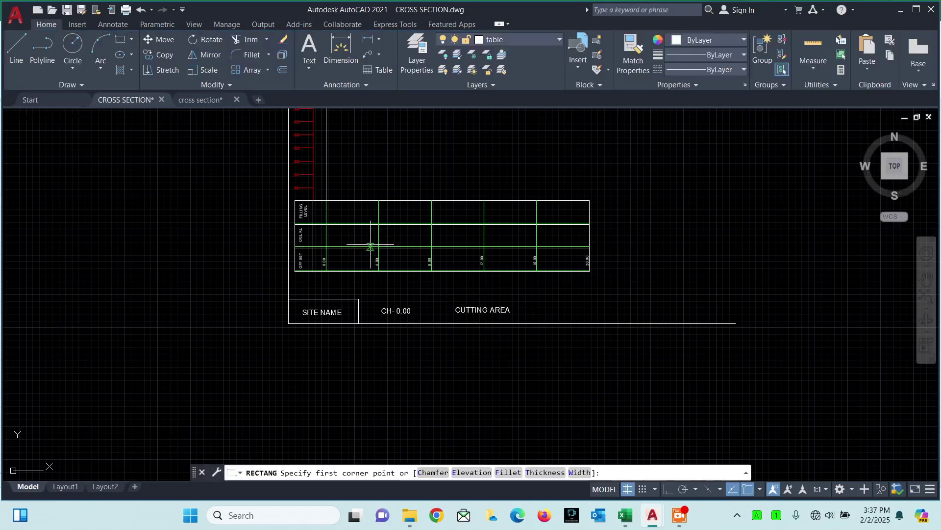
click(436, 298)
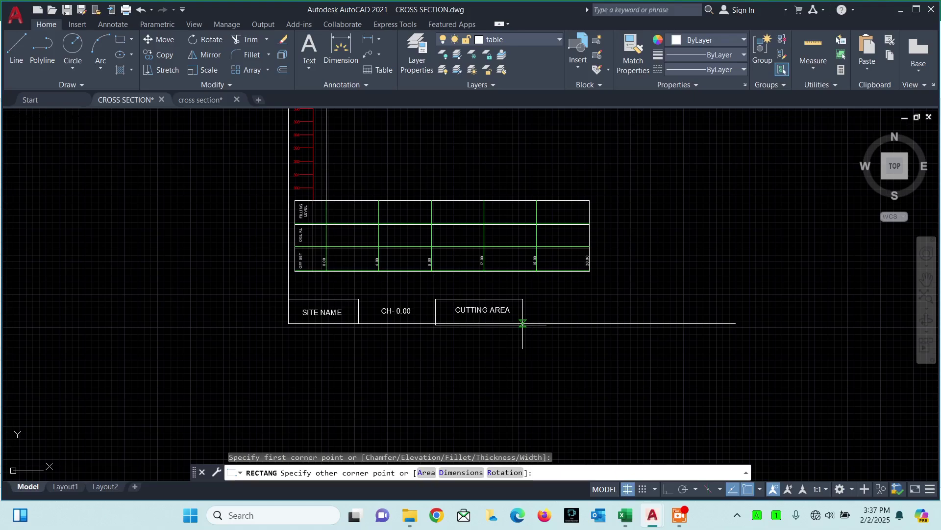
click(523, 323)
key(Escape)
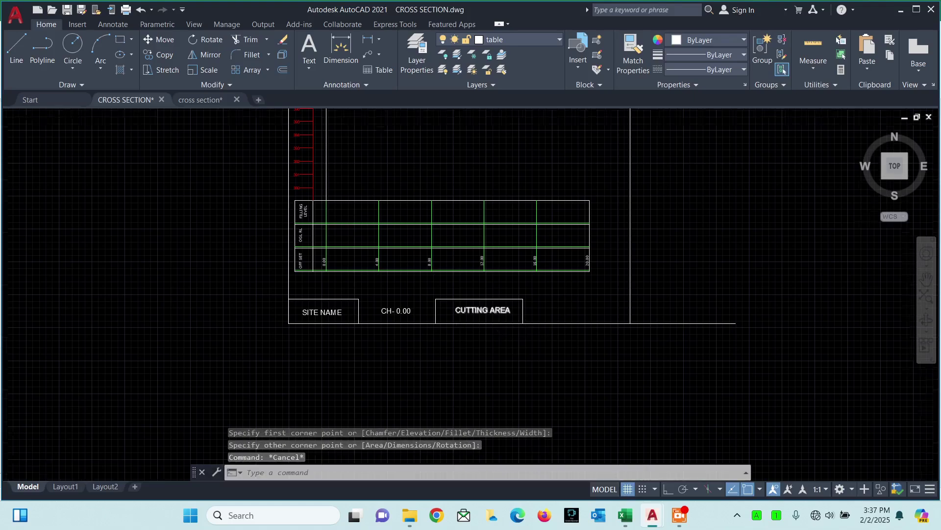
- Move the CUTTING AREA text up and left into the upper half of its rectangle
scroll(495, 311, up, 3)
click(483, 312)
text(m)
key(Return)
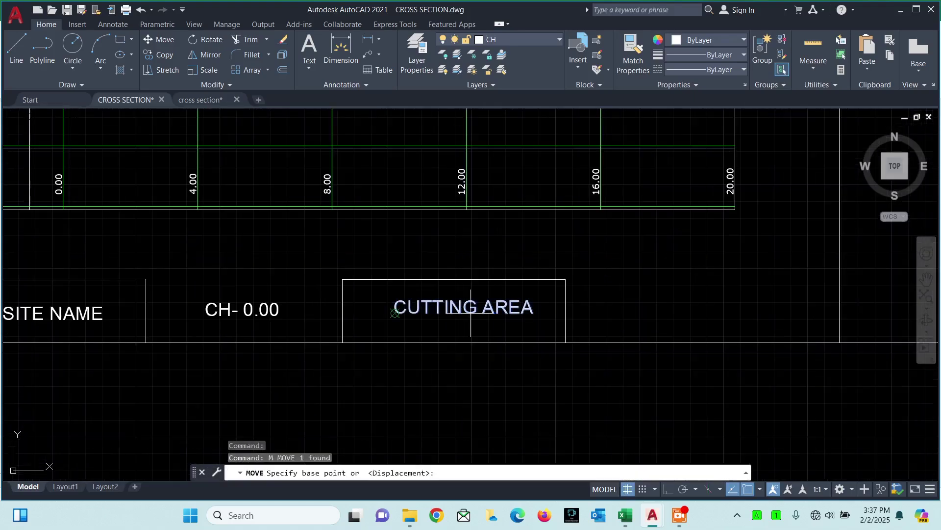
click(393, 314)
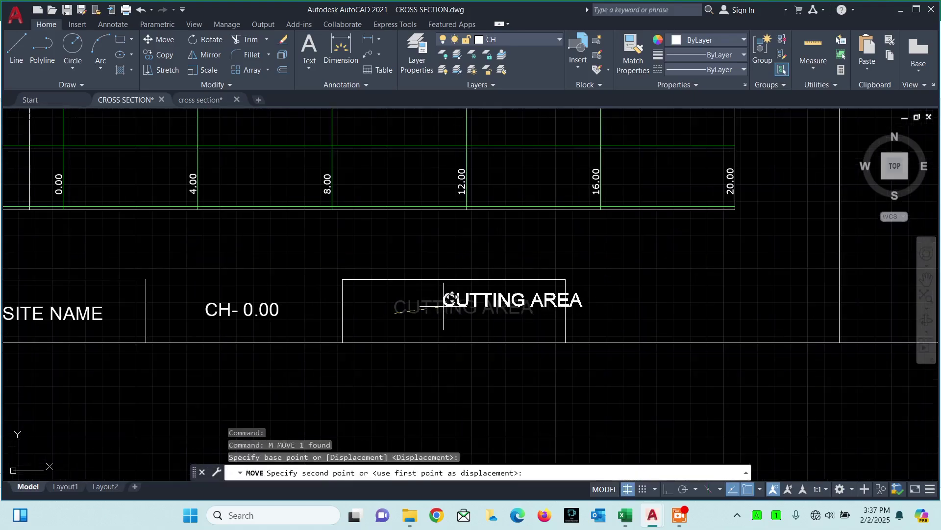
click(365, 299)
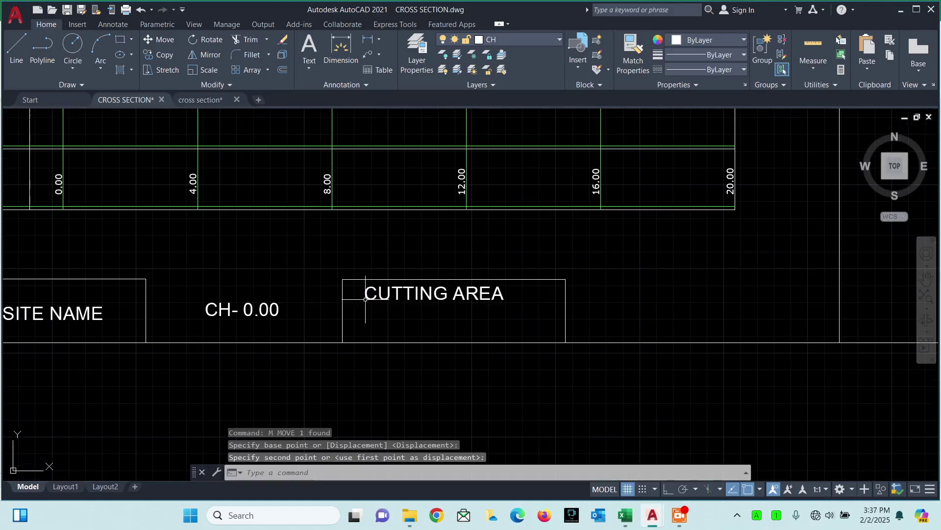
- Draw a horizontal polyline between the side midpoints of the CUTTING AREA rectangle to split it into two rows
click(42, 46)
click(342, 310)
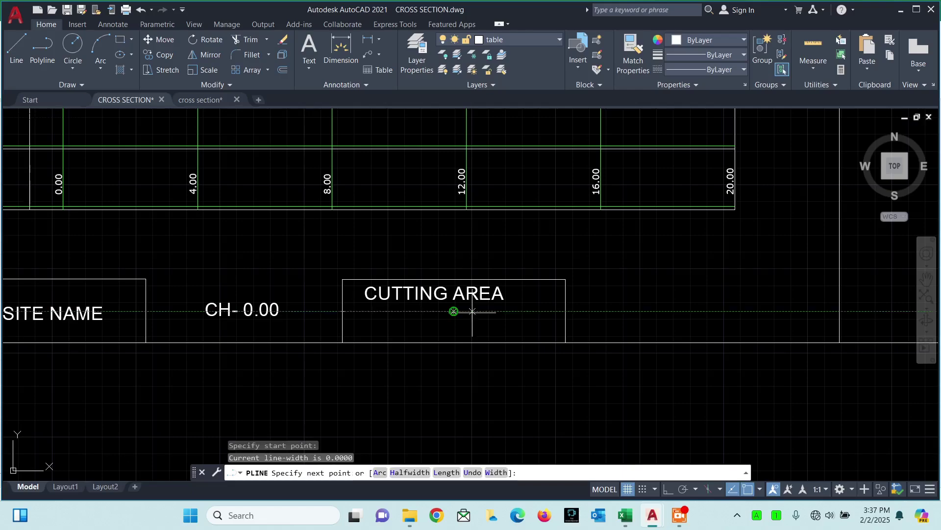
click(565, 311)
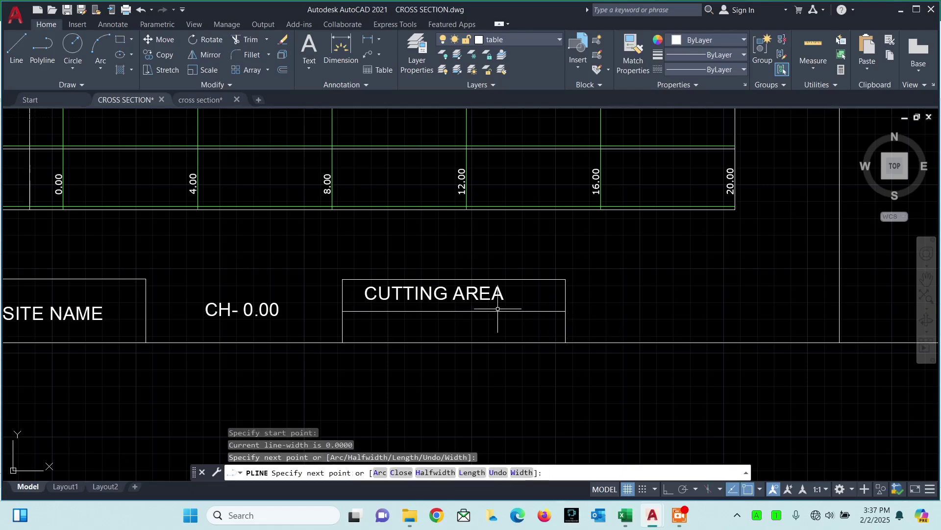
key(Return)
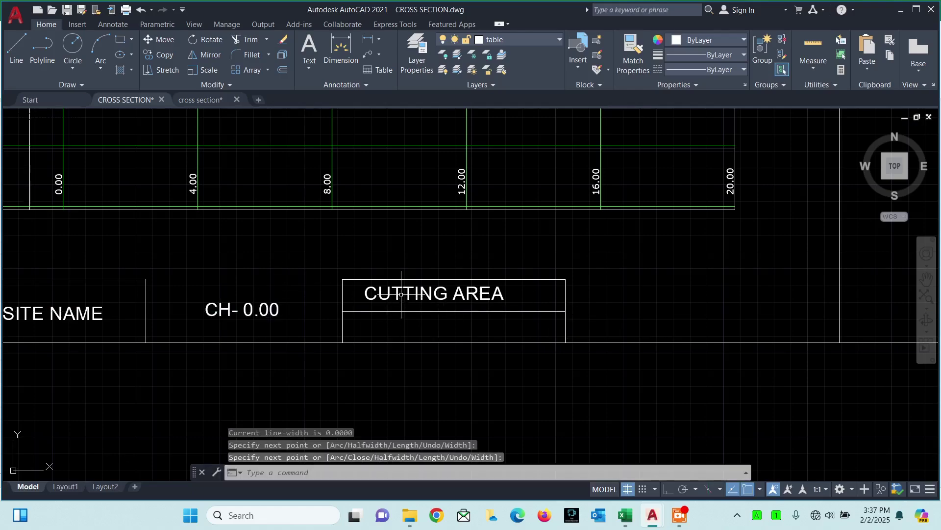
click(382, 292)
text(c)
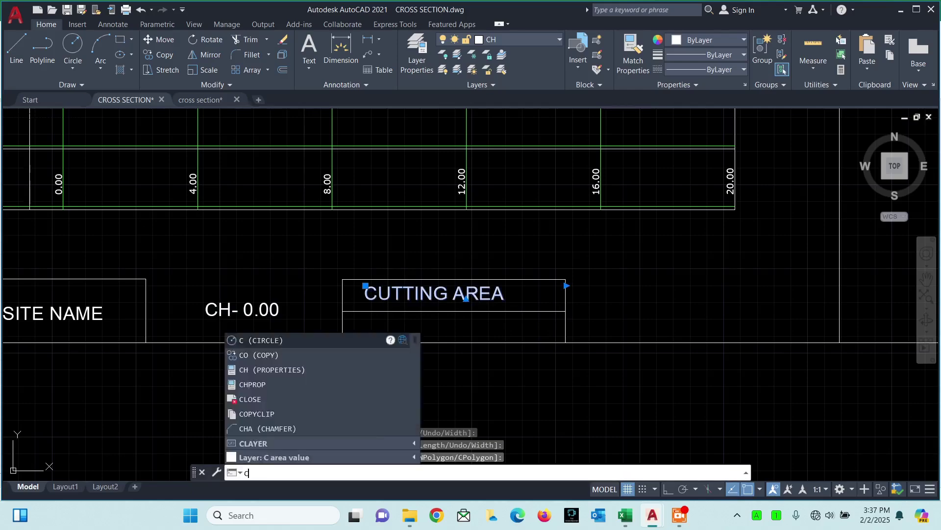
key(Return)
click(365, 299)
key(Escape)
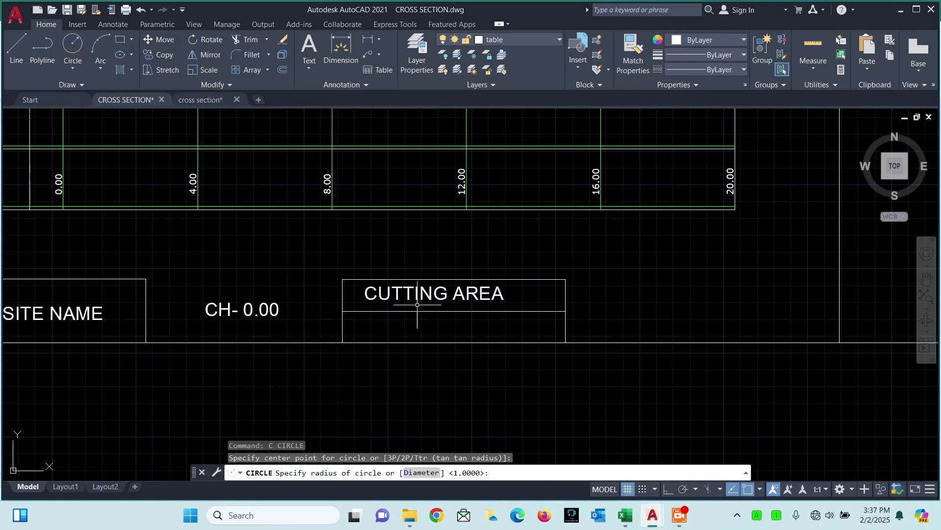
- Copy the CUTTING AREA text into the lower row of the rectangle
click(425, 293)
text(co)
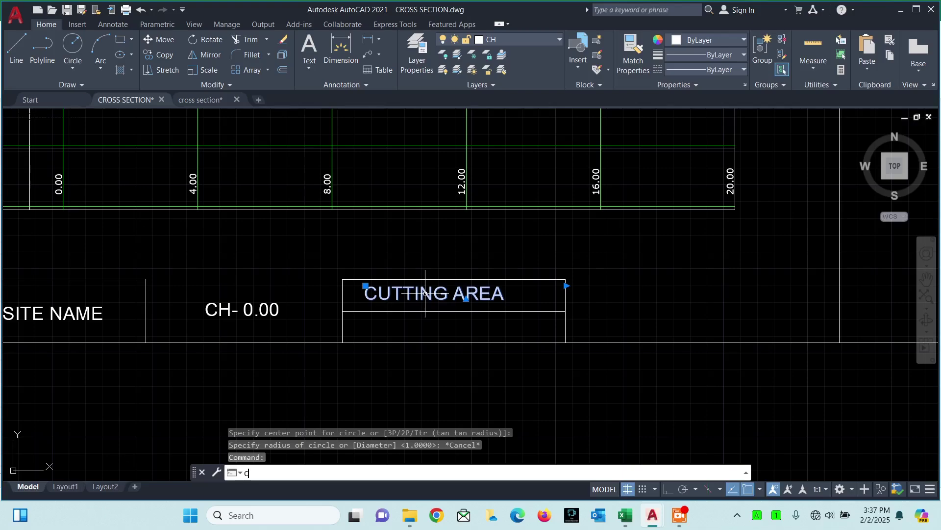
key(Return)
click(425, 294)
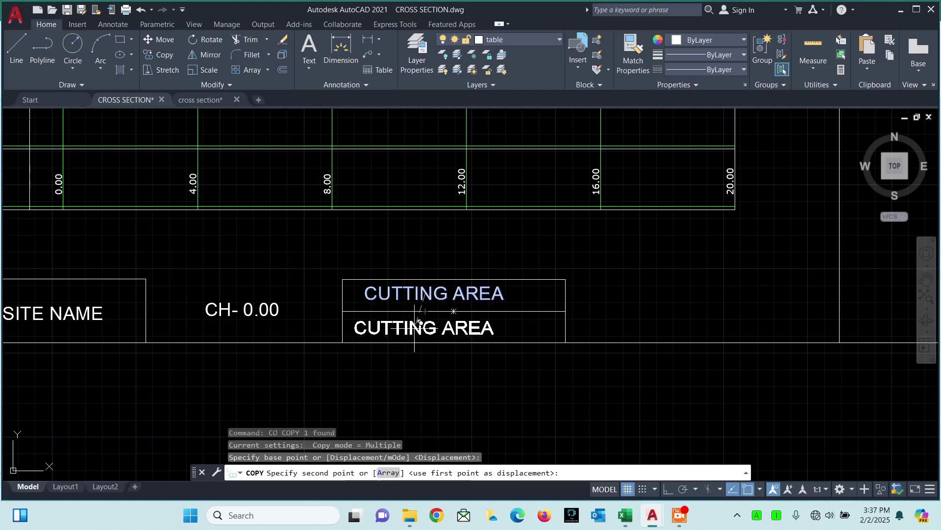
click(415, 327)
key(Escape)
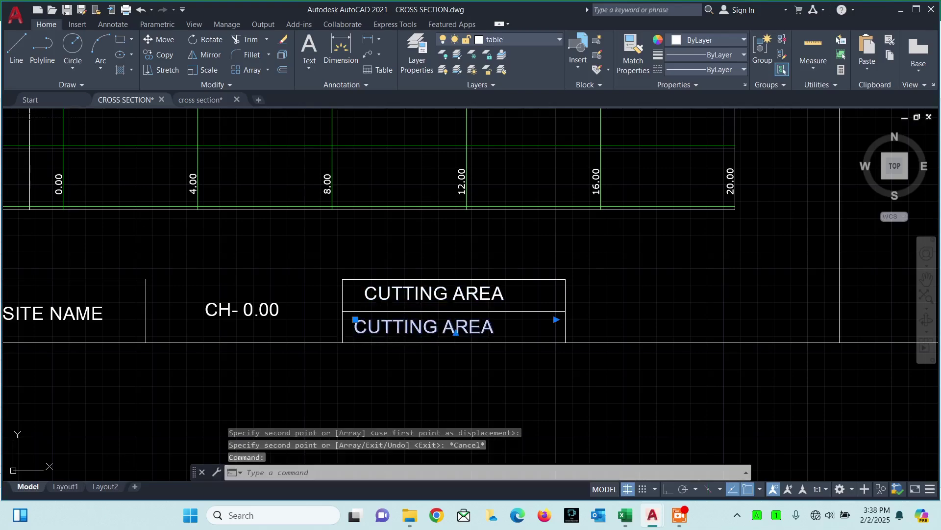
- Replace the text in the lower row with "0.00"
double_click(424, 327)
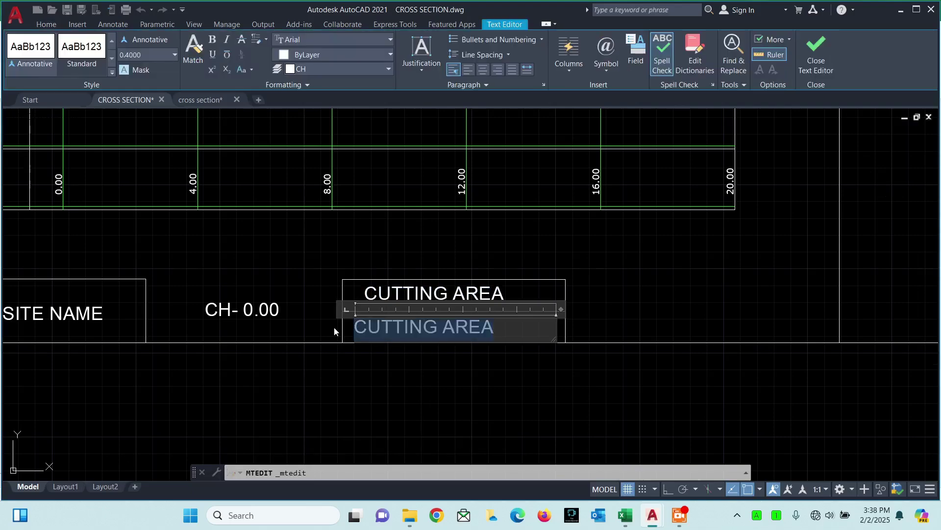
text(0.00)
click(445, 359)
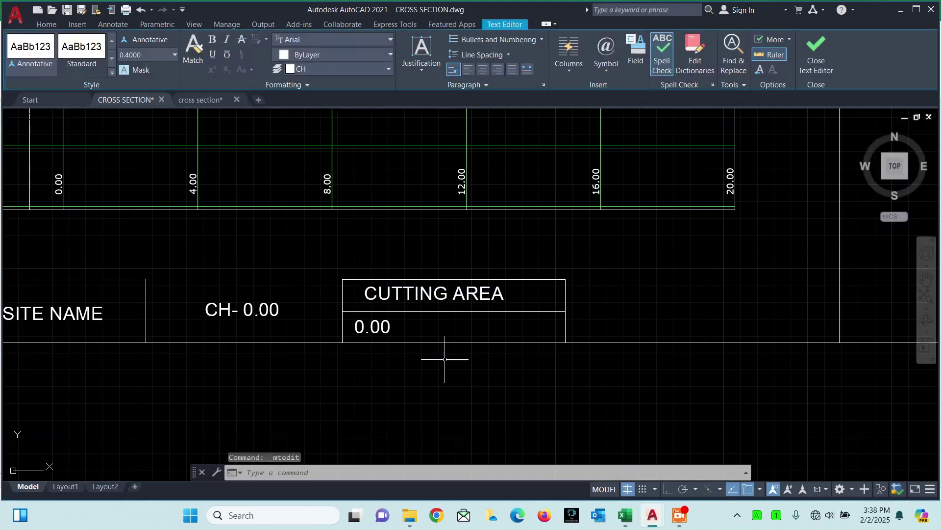
- Move the 0.00 text in the lower row slightly to the right
click(376, 330)
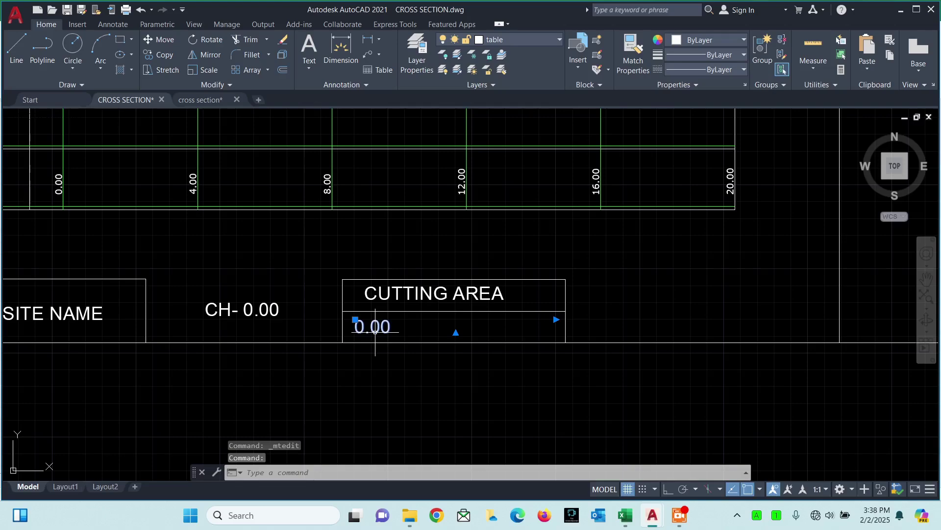
text(m)
key(Return)
click(399, 359)
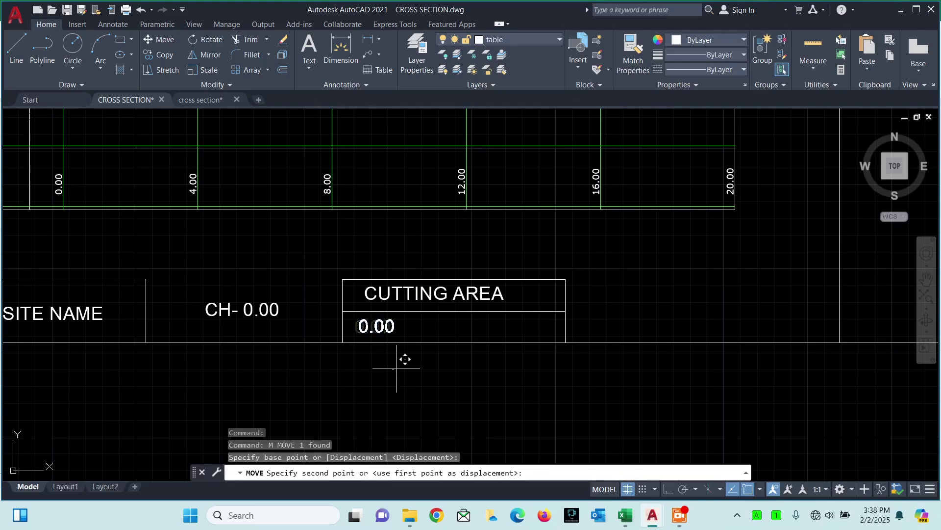
click(403, 359)
- Copy the lower row's 0.00 text to the right side of the same row
click(364, 326)
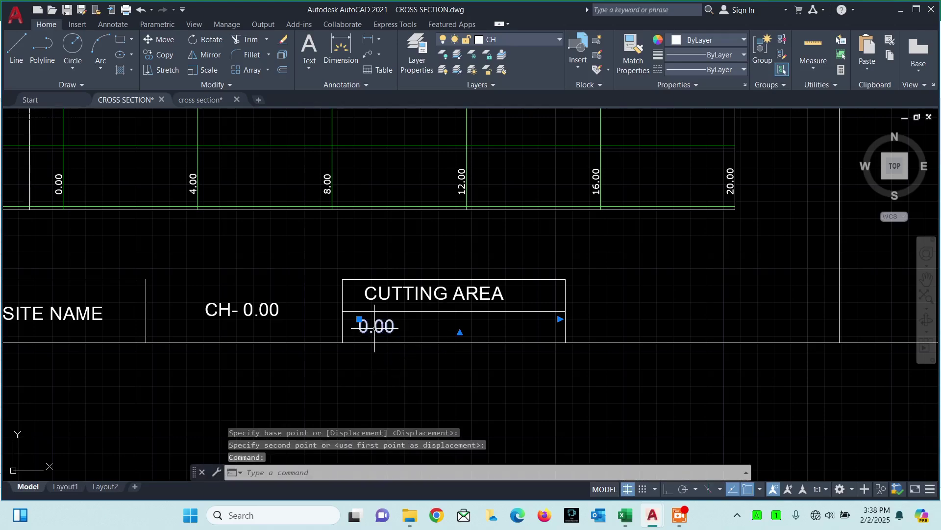
text(co)
key(Return)
click(388, 329)
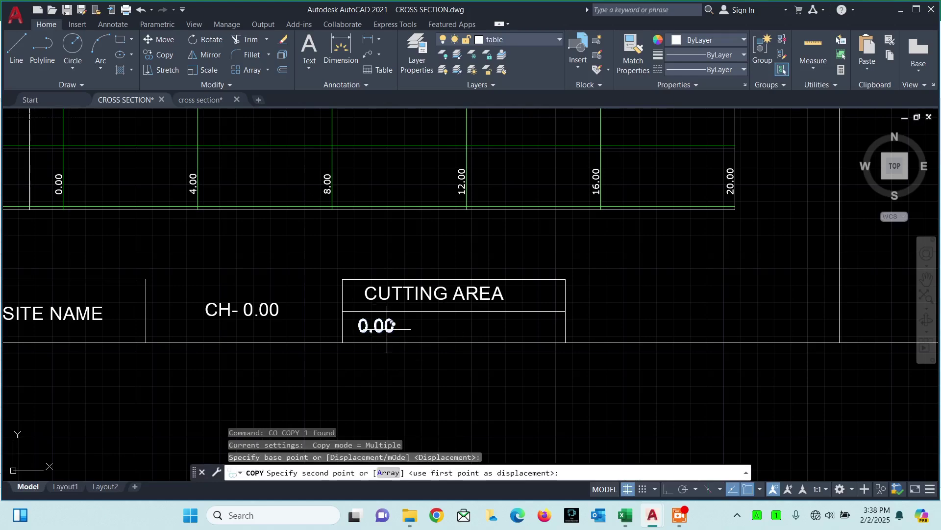
click(497, 330)
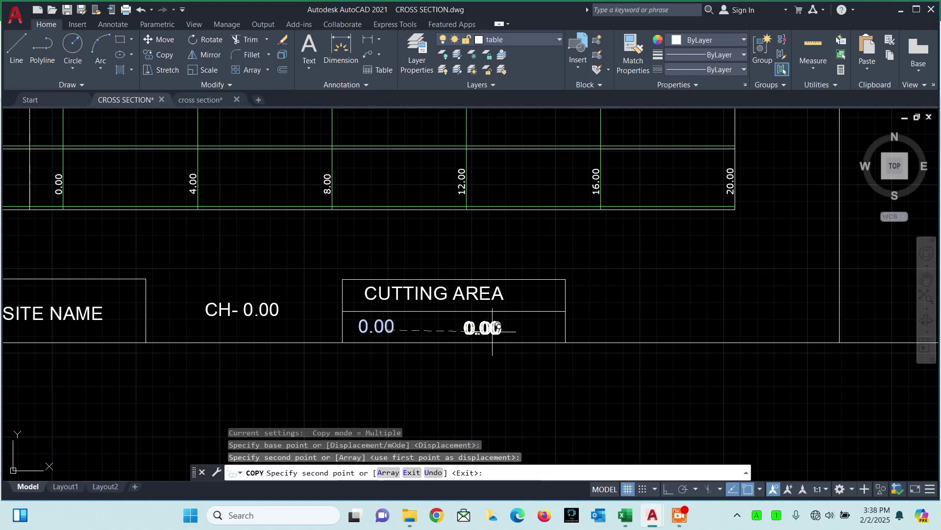
key(Escape)
- Replace the copied value on the right of the lower row with "SQM"
double_click(483, 328)
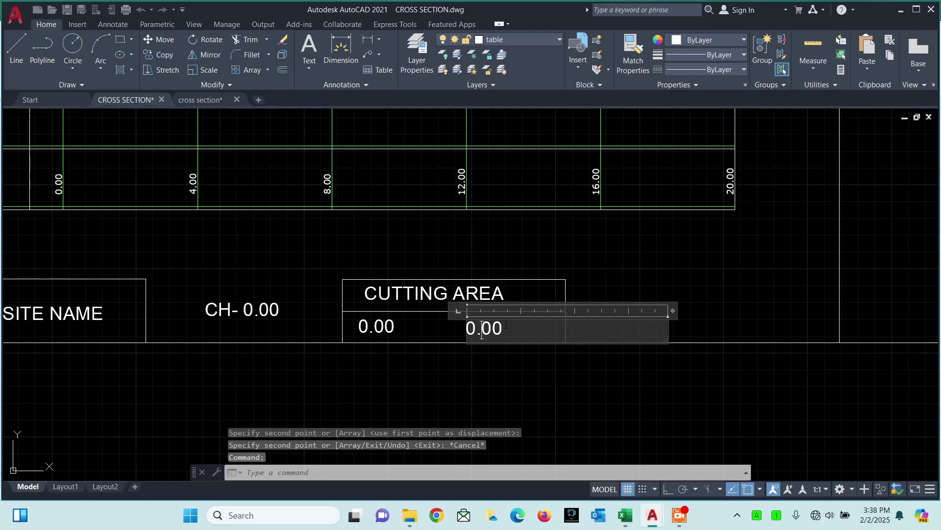
text(SQM)
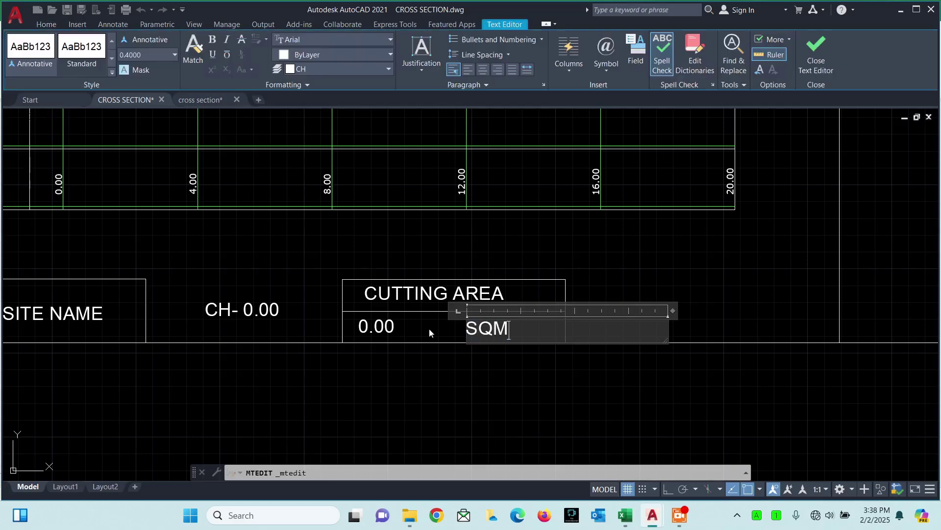
click(511, 387)
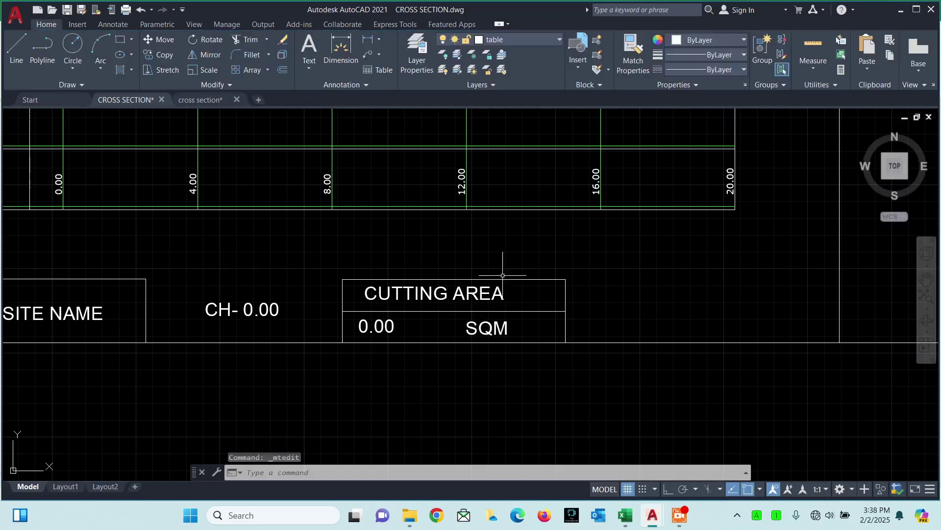
- Assign the rectangle, its dividing line and the CUTTING AREA and SQM texts to the cutting area Table layer
click(551, 268)
click(467, 329)
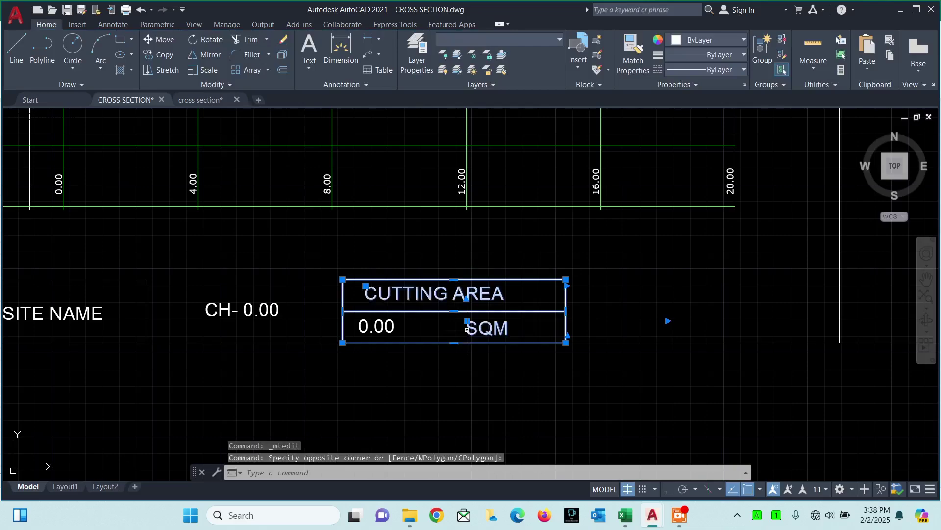
click(537, 38)
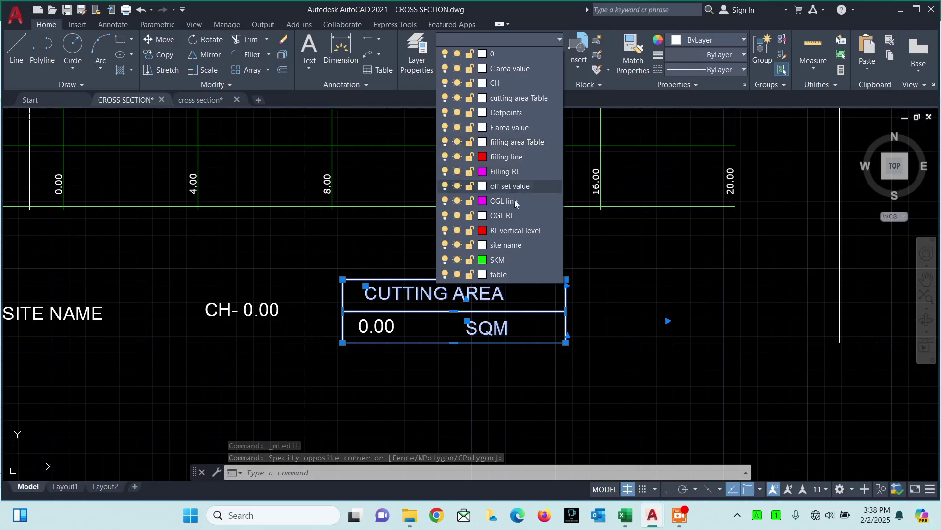
click(531, 98)
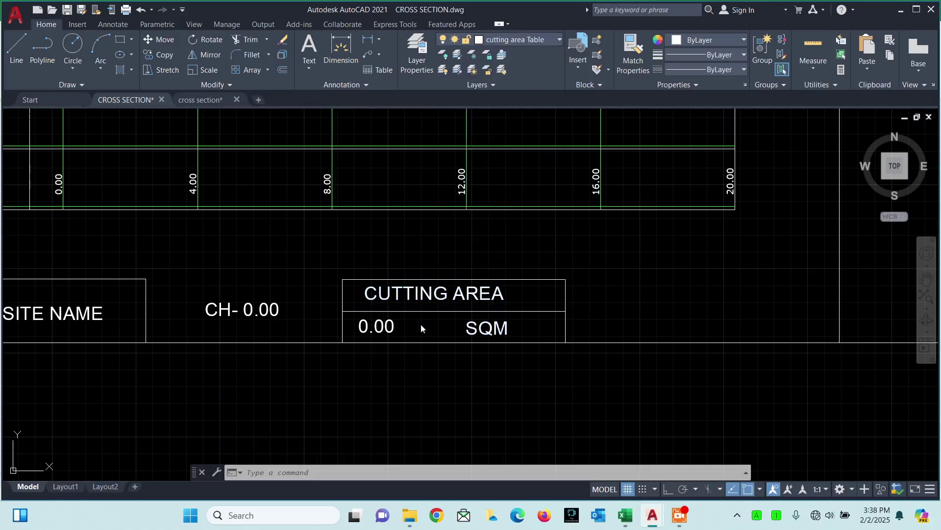
key(Escape)
- Assign the 0.00 text in the cutting area table to the C area value layer
click(387, 322)
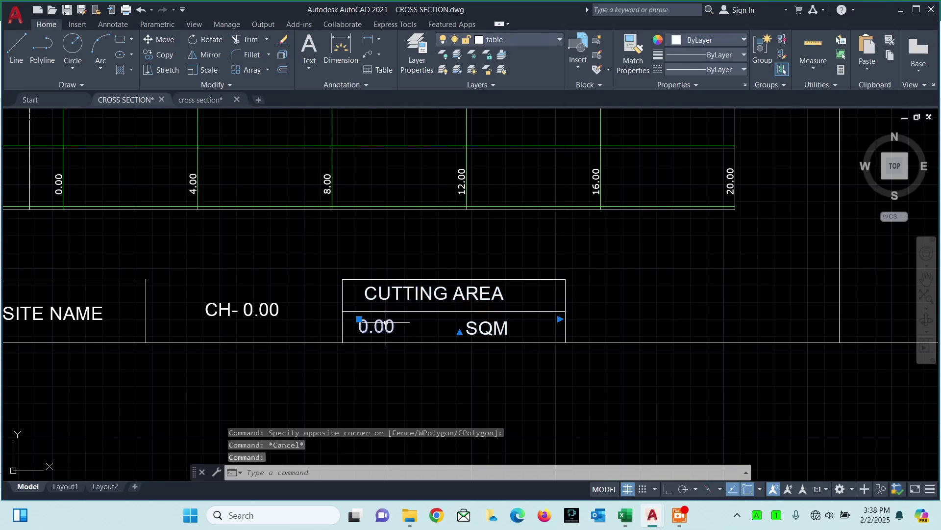
click(517, 43)
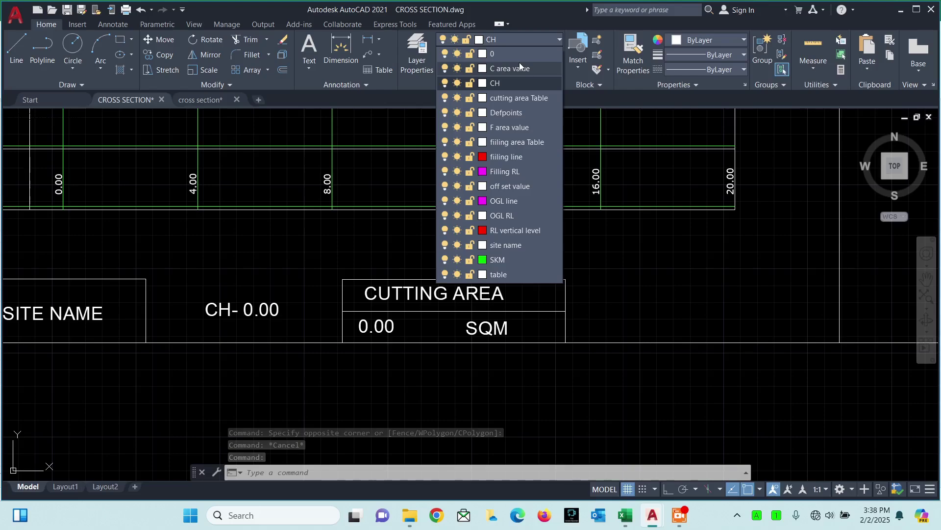
click(519, 64)
key(Escape)
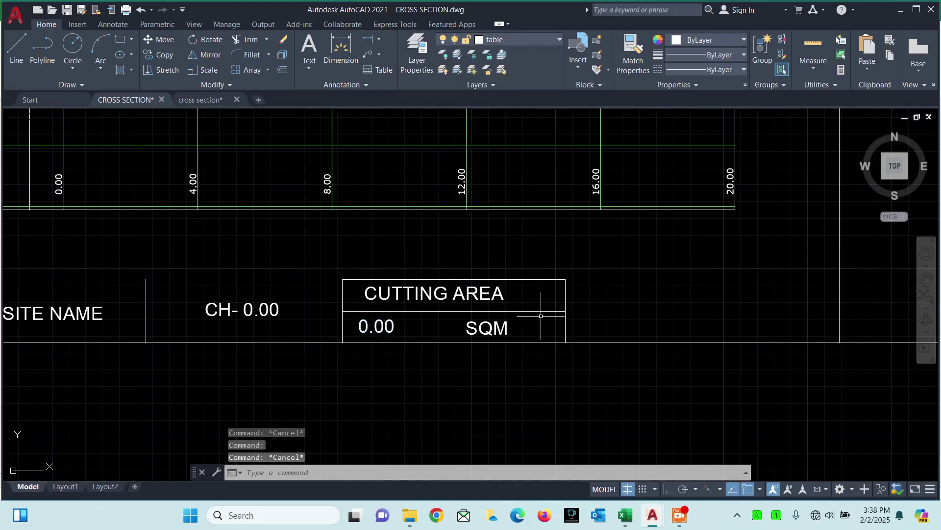
- Copy the whole cutting area table to its right along the base line, leaving a small gap between the two tables
scroll(541, 314, down, 2)
click(404, 284)
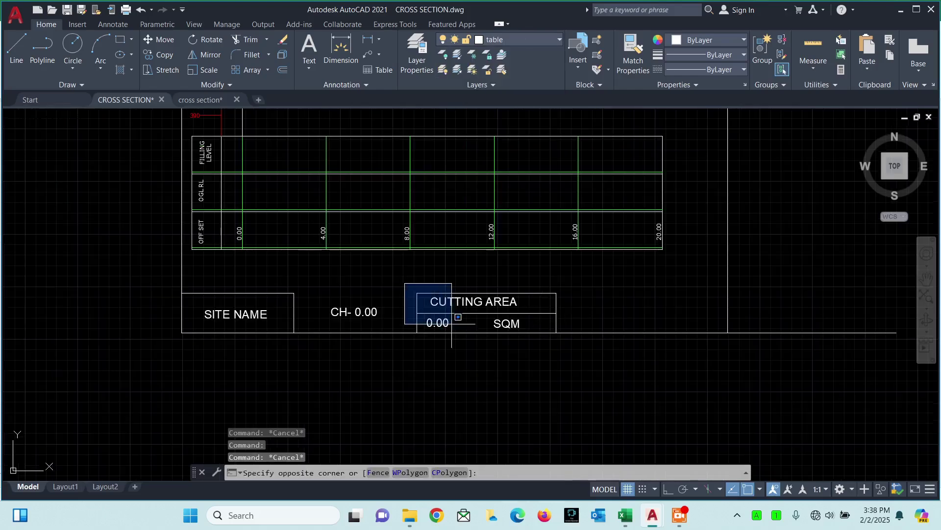
click(581, 357)
text(qo)
key(Return)
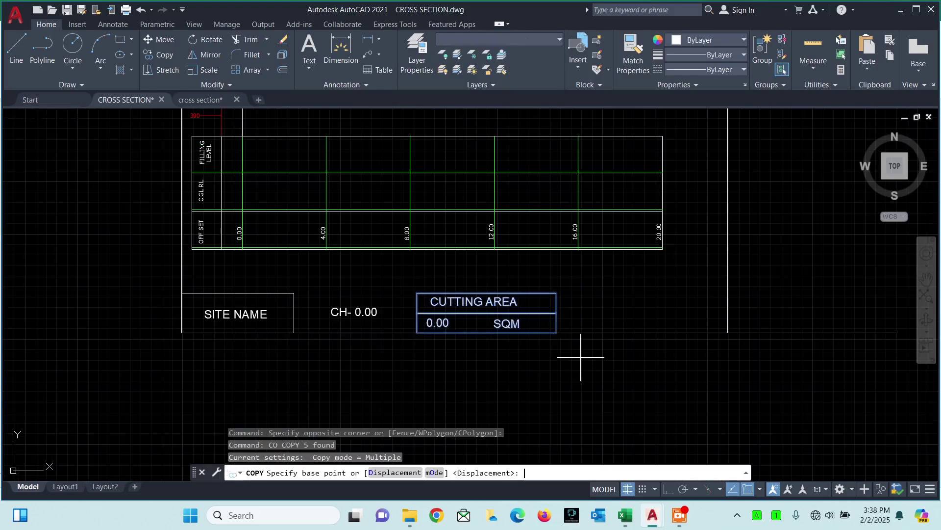
click(556, 332)
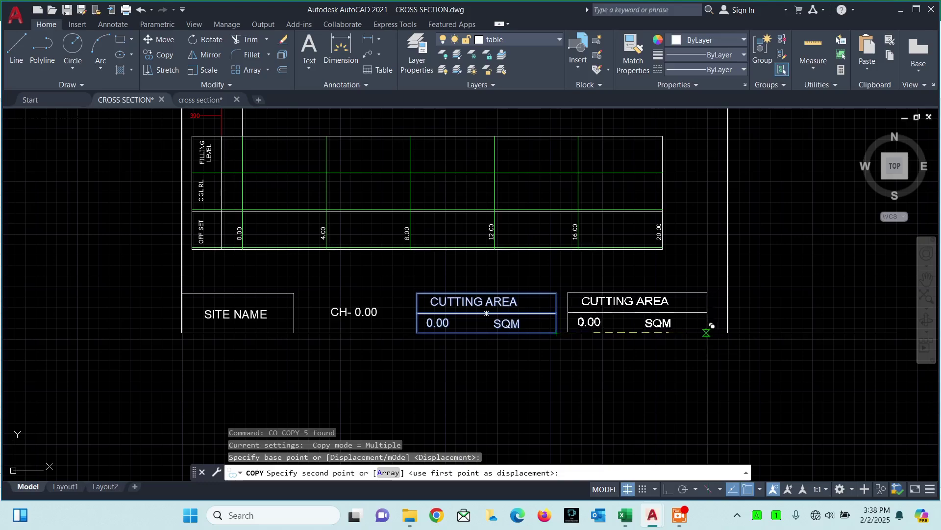
click(702, 332)
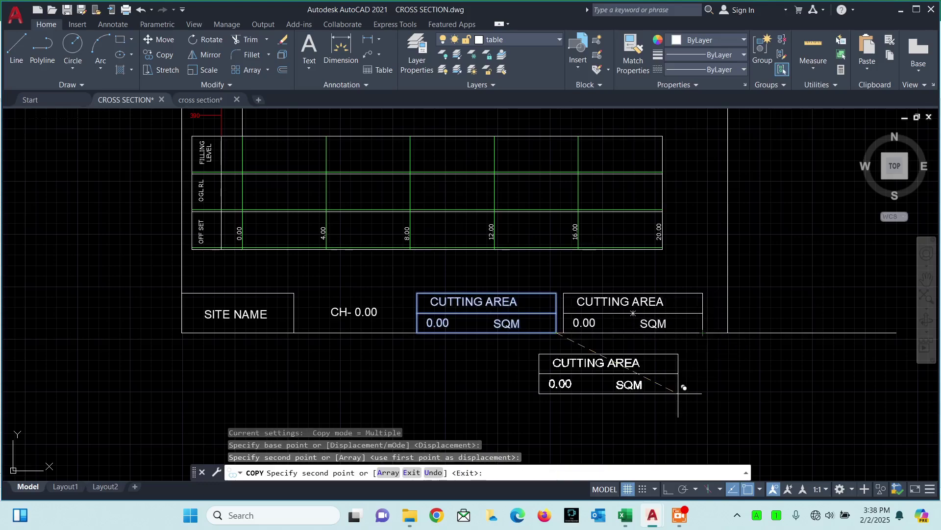
key(Escape)
- Change the copied table's heading to "FILLING AREA"
click(621, 301)
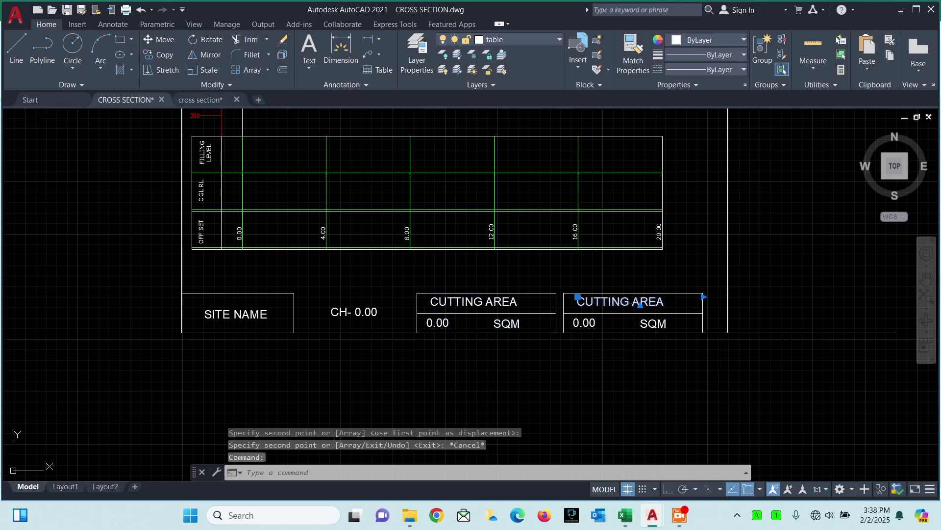
double_click(639, 304)
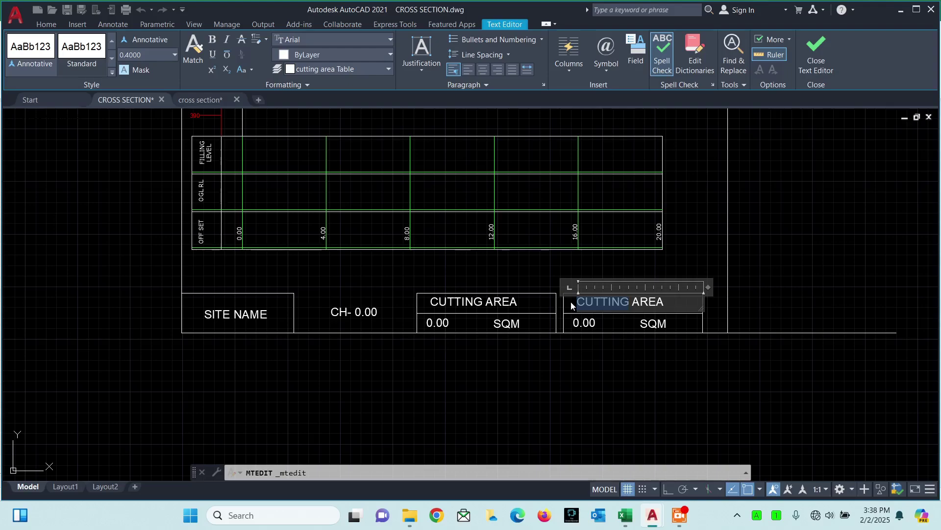
text(FILL)
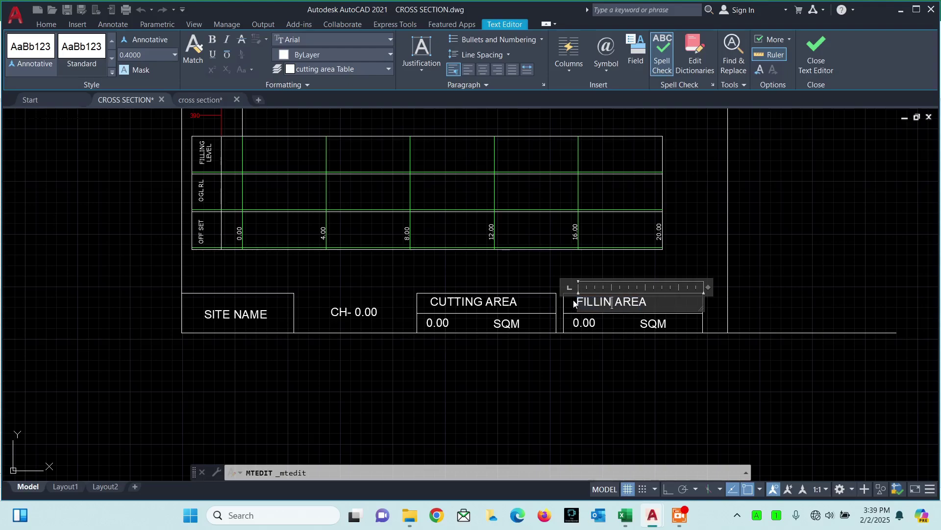
click(622, 343)
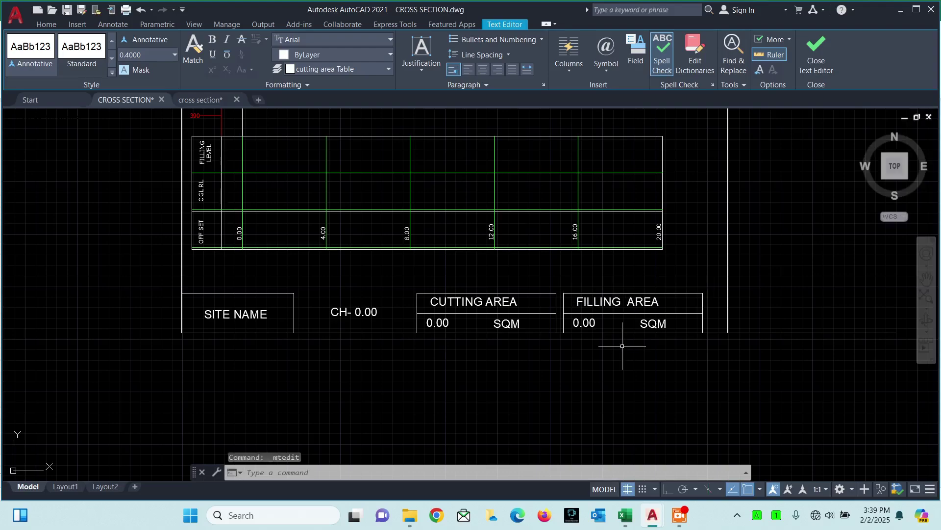
- Assign the new table's rectangle, dividing line and the FILLING AREA and SQM texts to the fiiling area Table layer
click(693, 272)
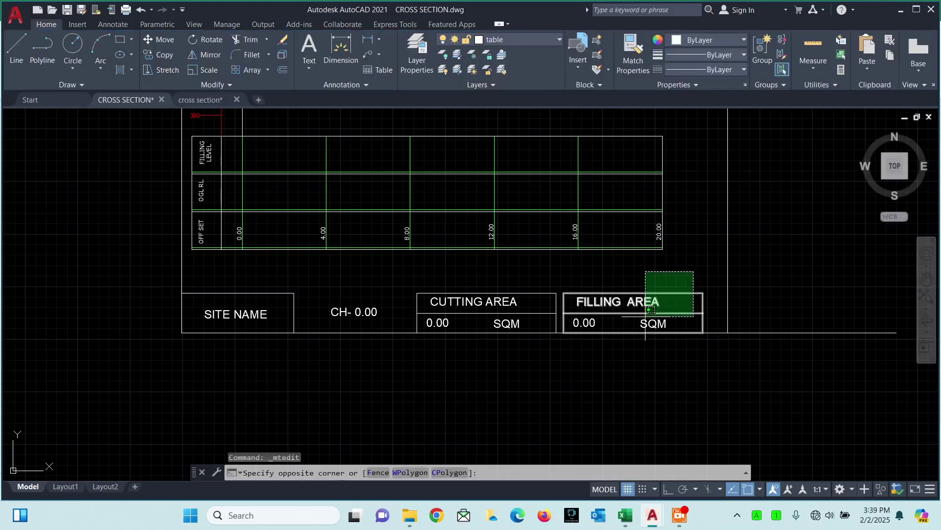
click(636, 329)
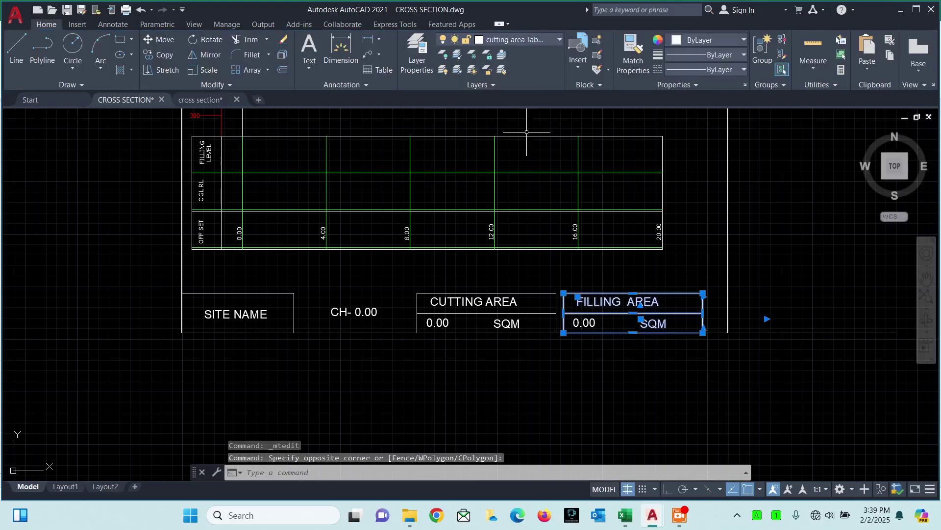
click(536, 39)
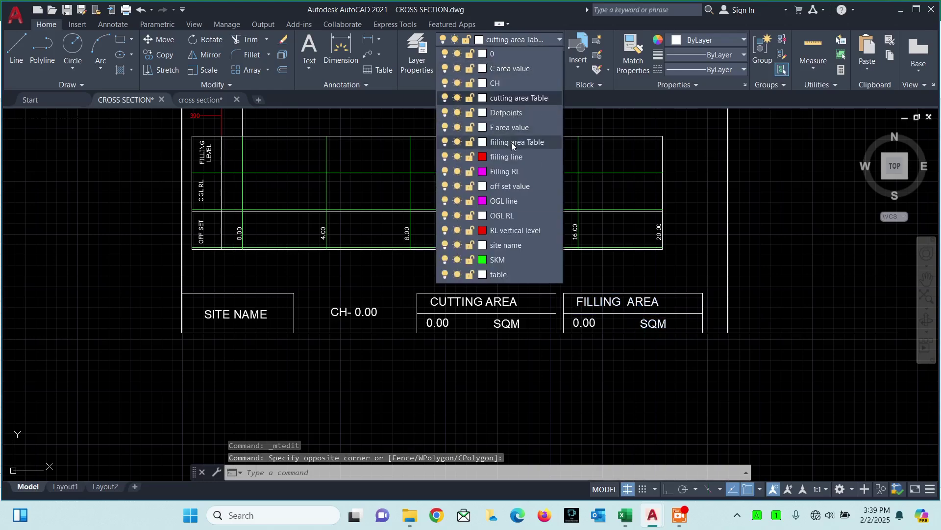
click(510, 142)
key(Escape)
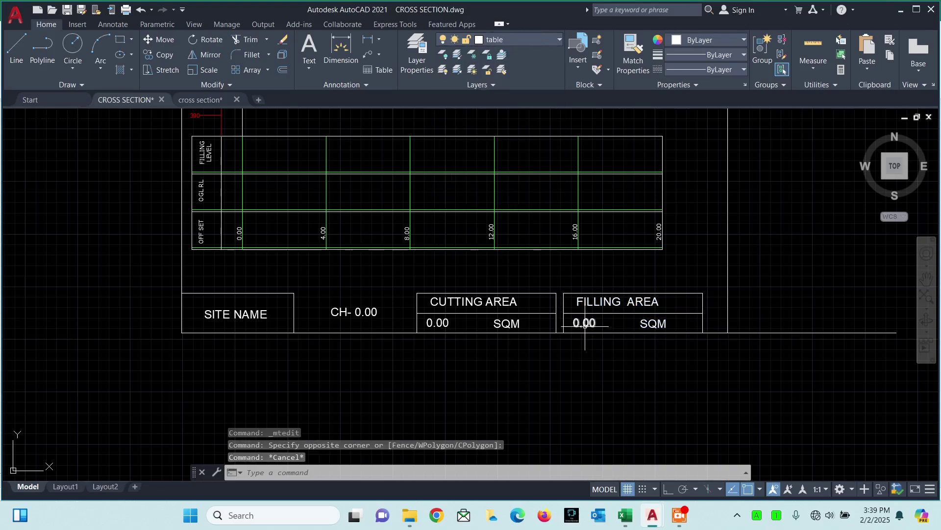
- Select the 0.00 text in the filling area table and open the layer choices for it
click(585, 326)
click(510, 39)
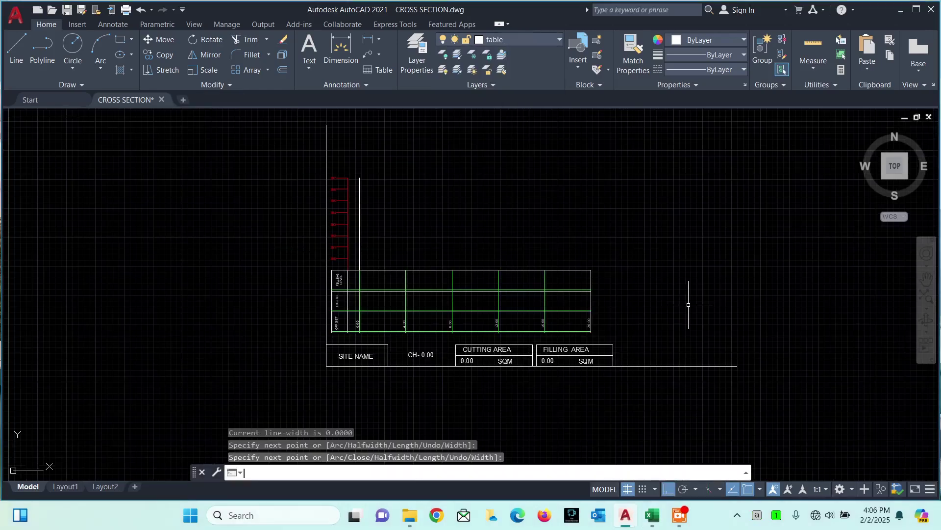
- Measure the width from the sheet's left border to the filling area table's right edge with a linear dimension below the base line
click(367, 39)
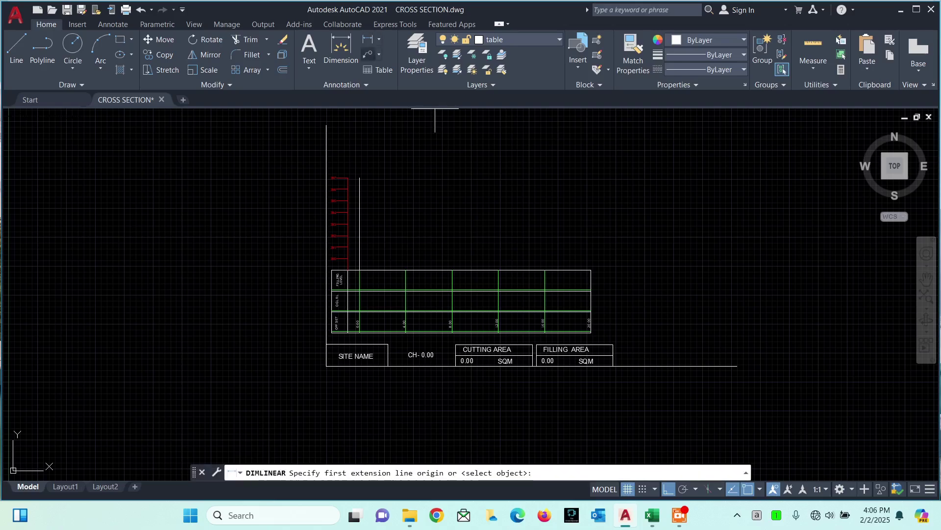
click(356, 356)
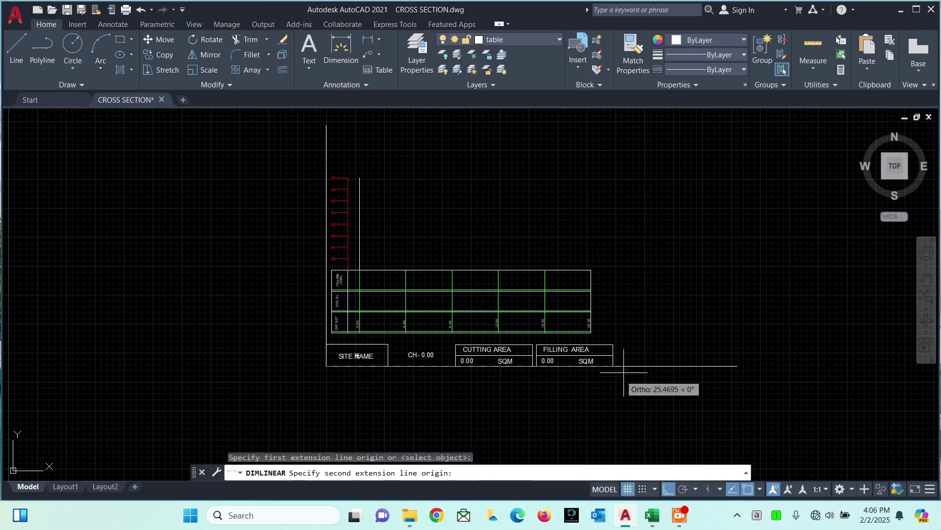
click(613, 366)
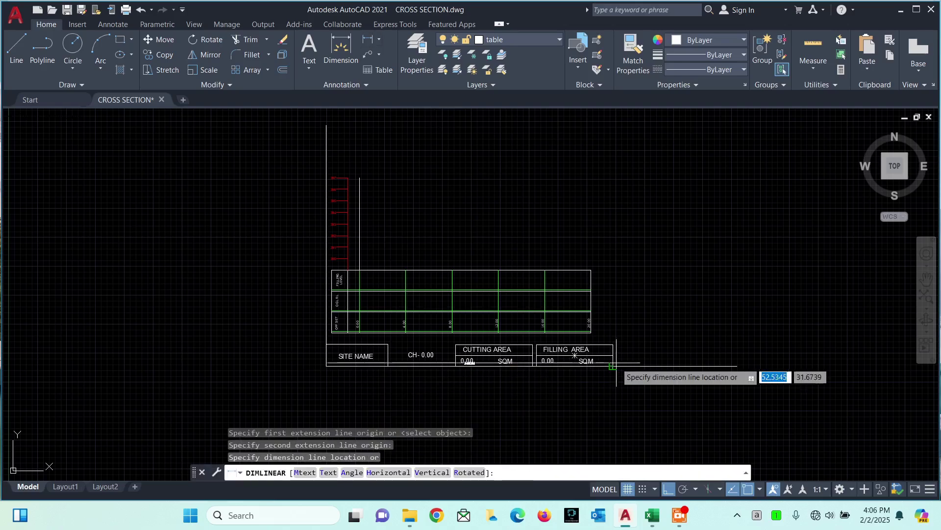
click(619, 398)
- Examine the value of the overall width dimension below the tables
scroll(485, 410, up, 4)
scroll(476, 370, up, 2)
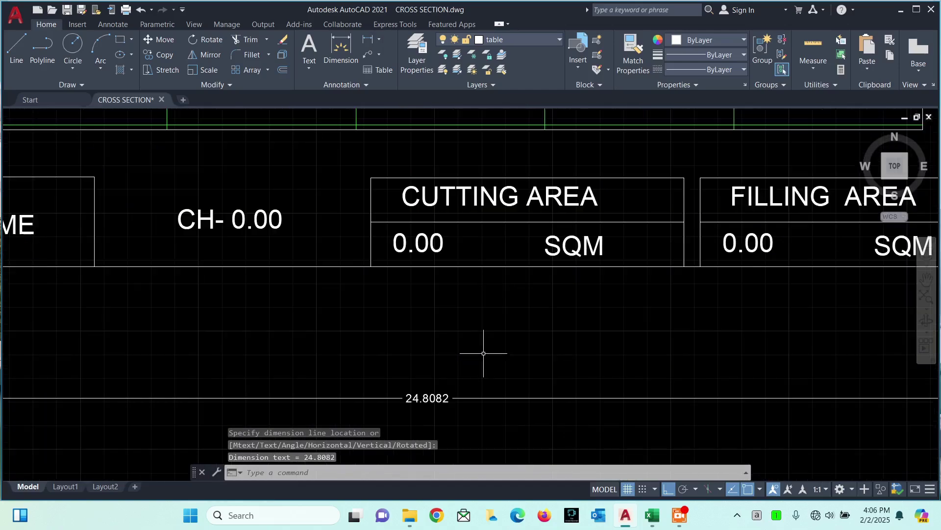
scroll(485, 353, down, 4)
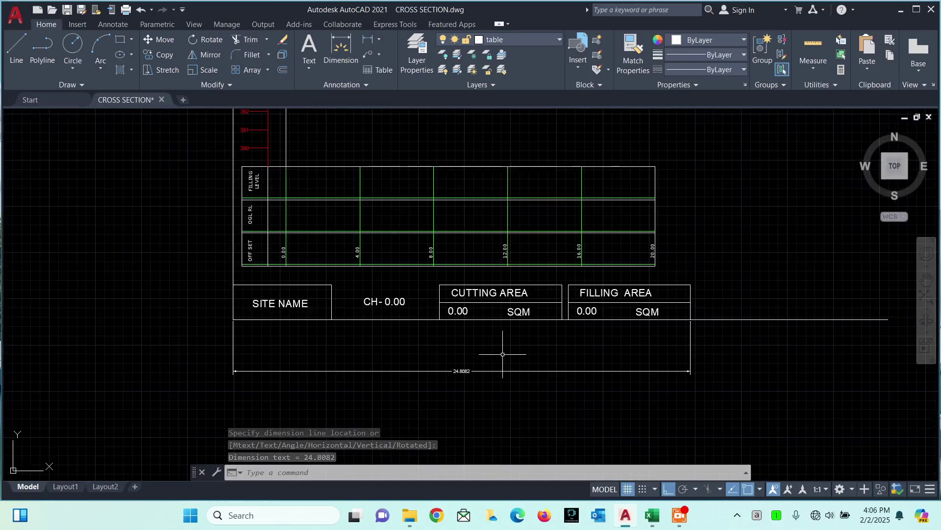
middle_drag(503, 354, 511, 354)
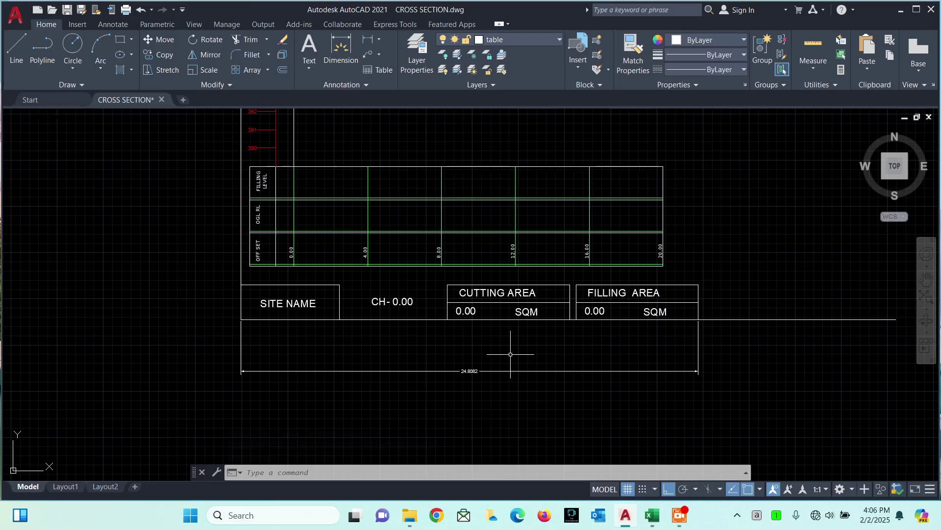
scroll(477, 355, up, 4)
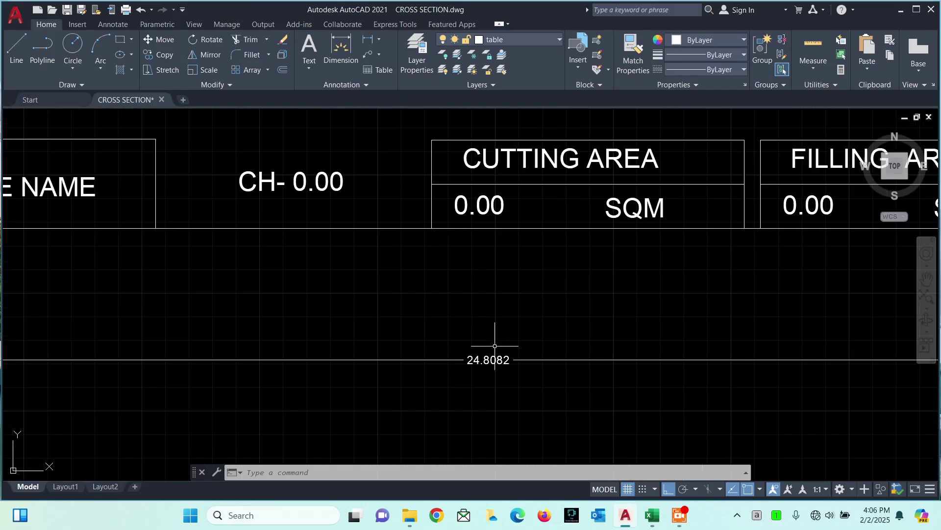
scroll(507, 323, down, 3)
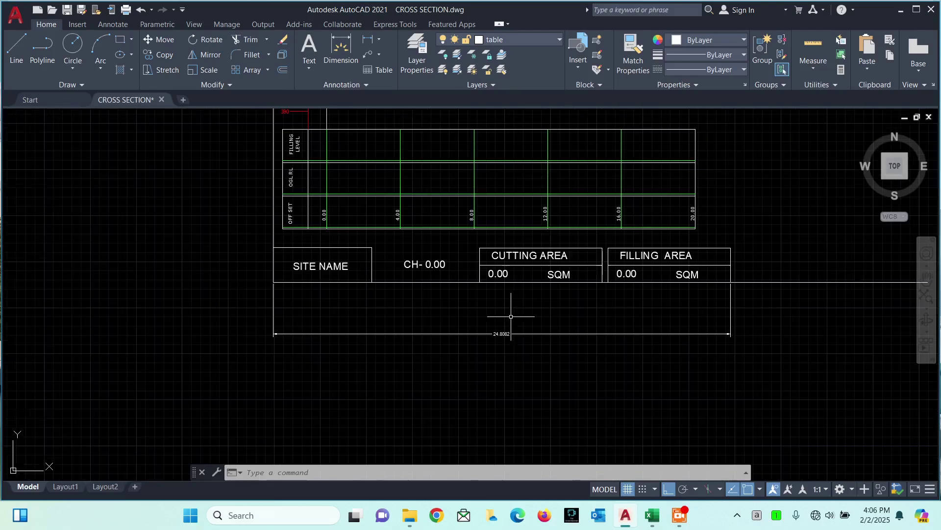
scroll(513, 321, up, 5)
scroll(492, 334, down, 4)
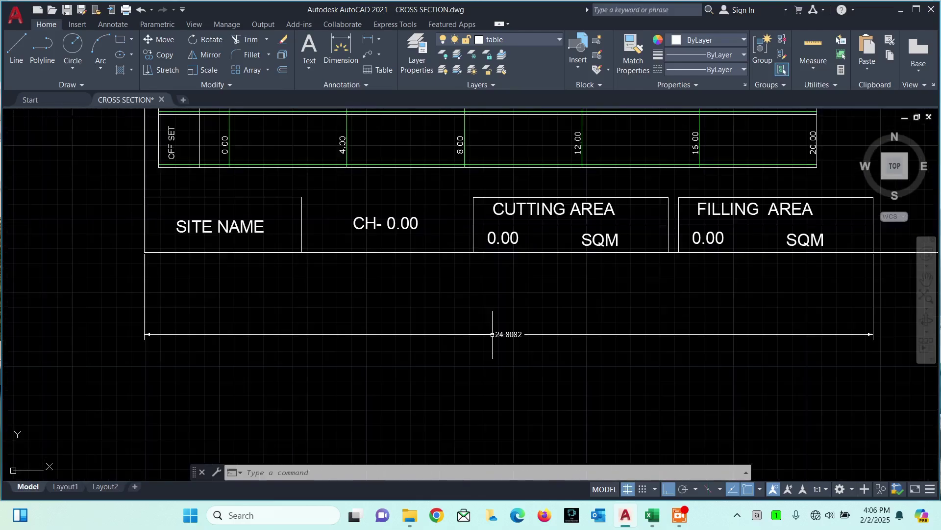
scroll(476, 325, down, 3)
scroll(441, 356, up, 1)
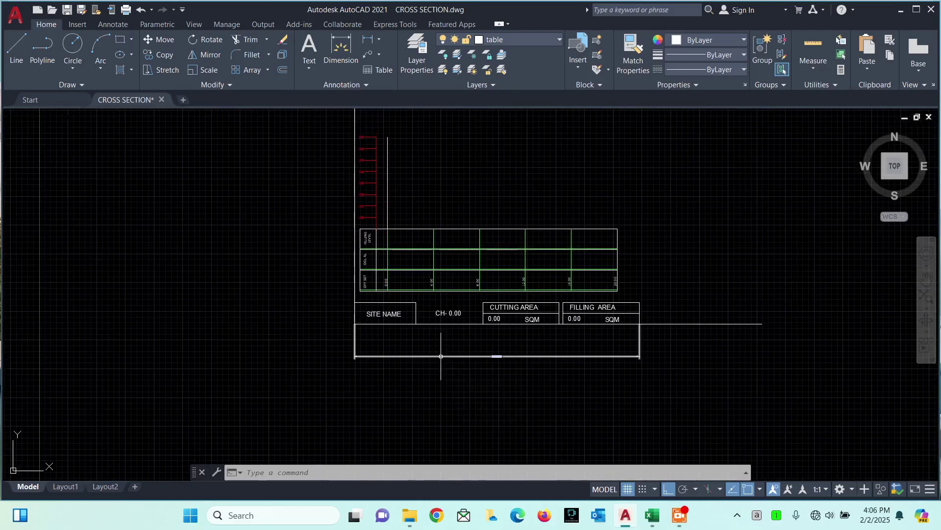
text(off)
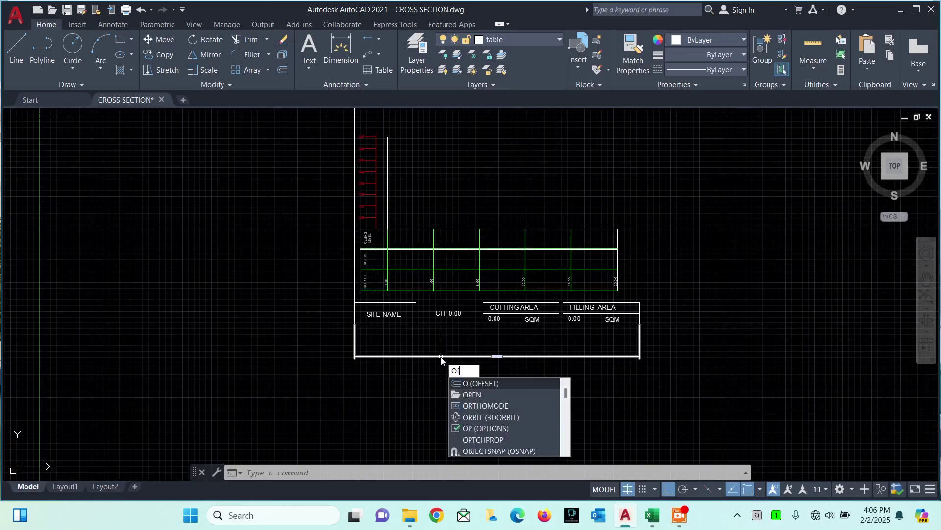
key(Return)
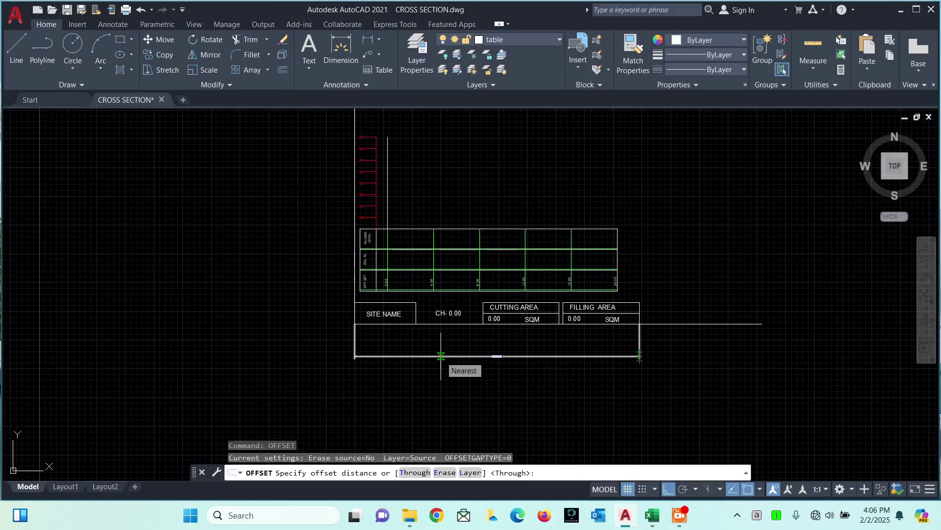
text(28)
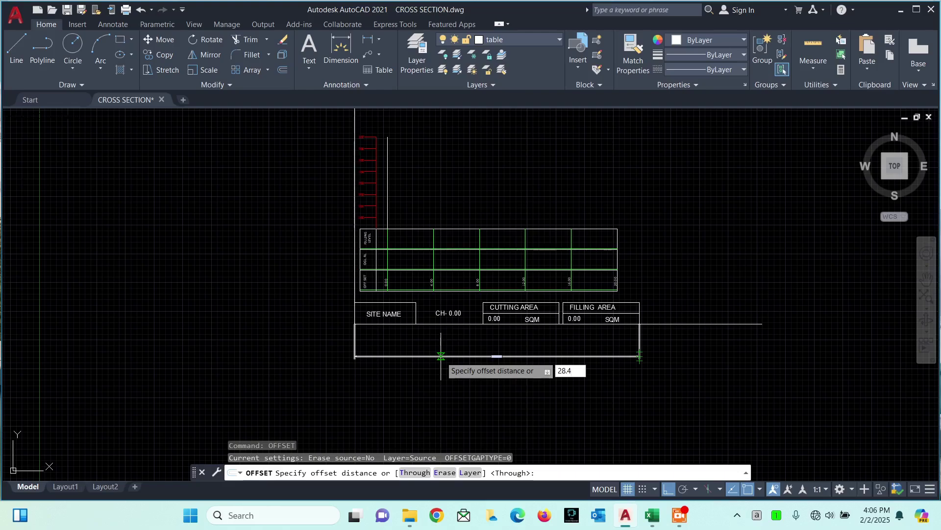
text(.4)
key(Escape)
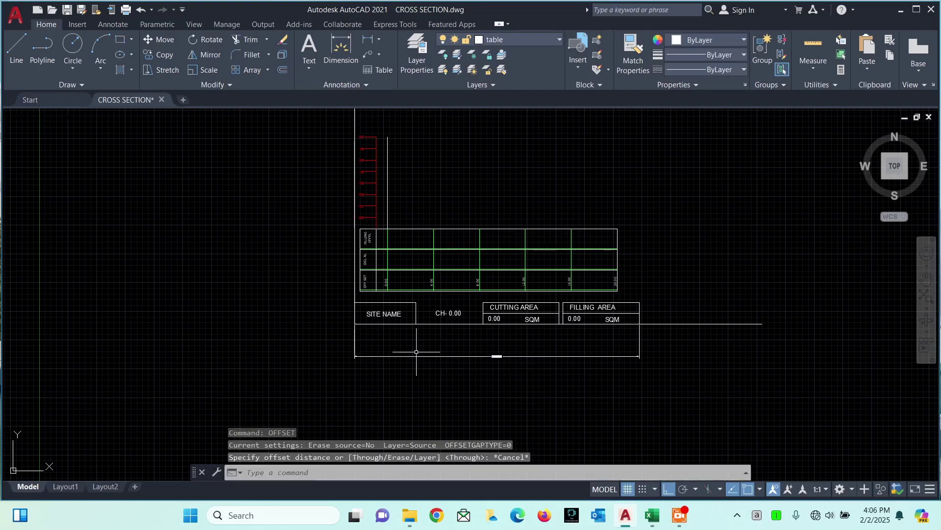
- Offset the sheet's left vertical border line by 24.8 towards the right side of the filling area table
scroll(494, 348, up, 6)
scroll(495, 348, down, 5)
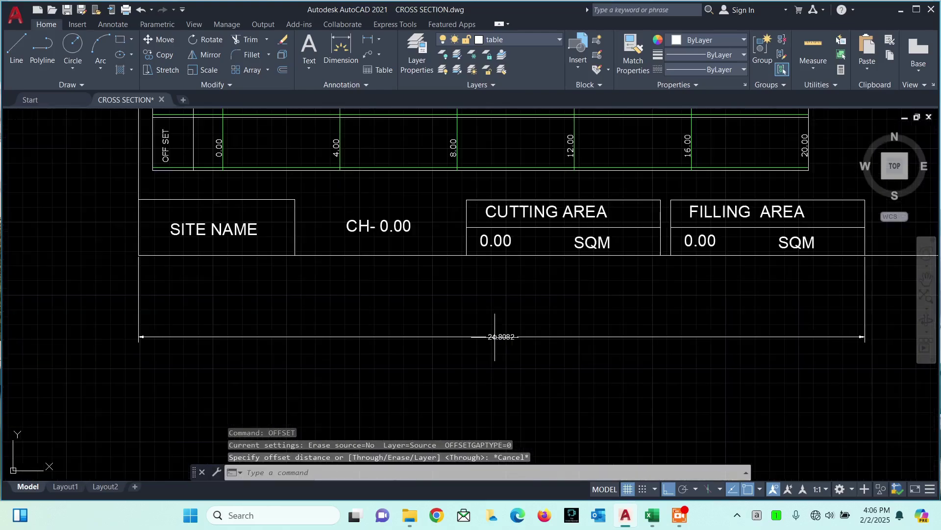
text(o)
key(Return)
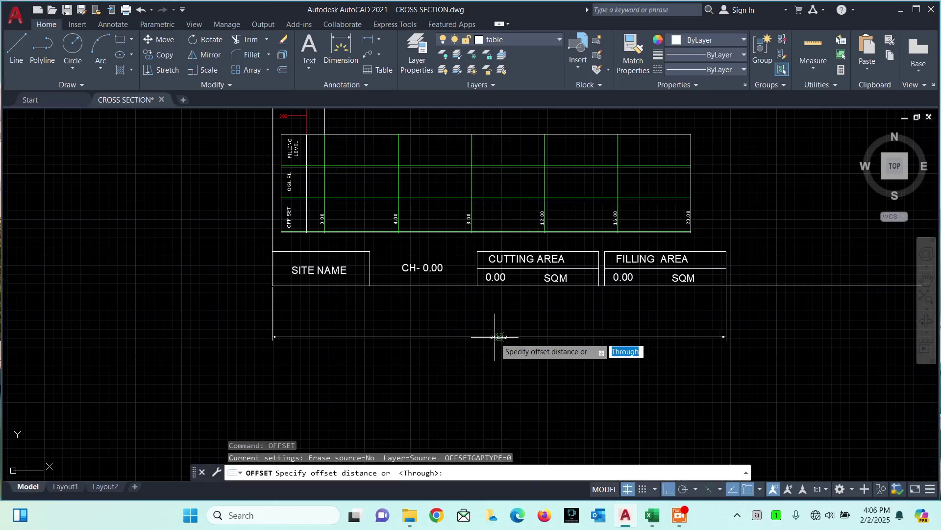
text(24.8)
key(Return)
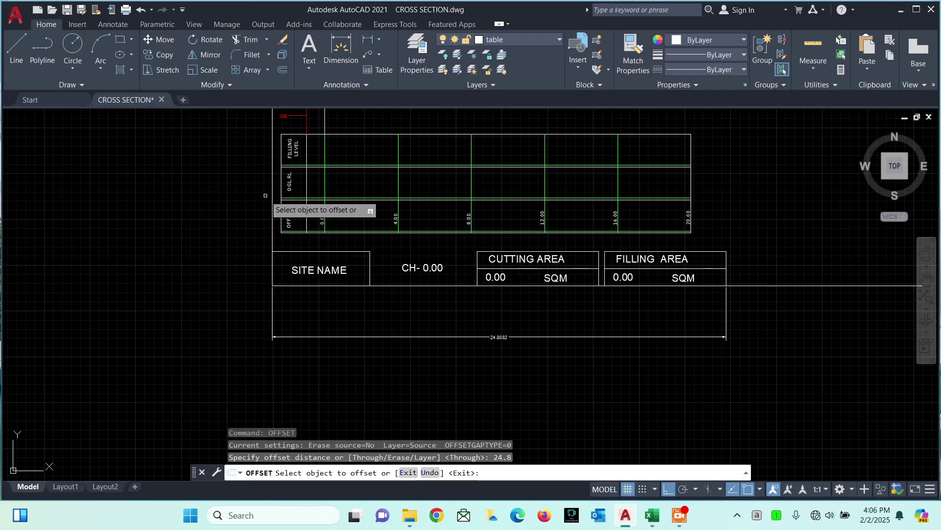
click(273, 208)
click(773, 276)
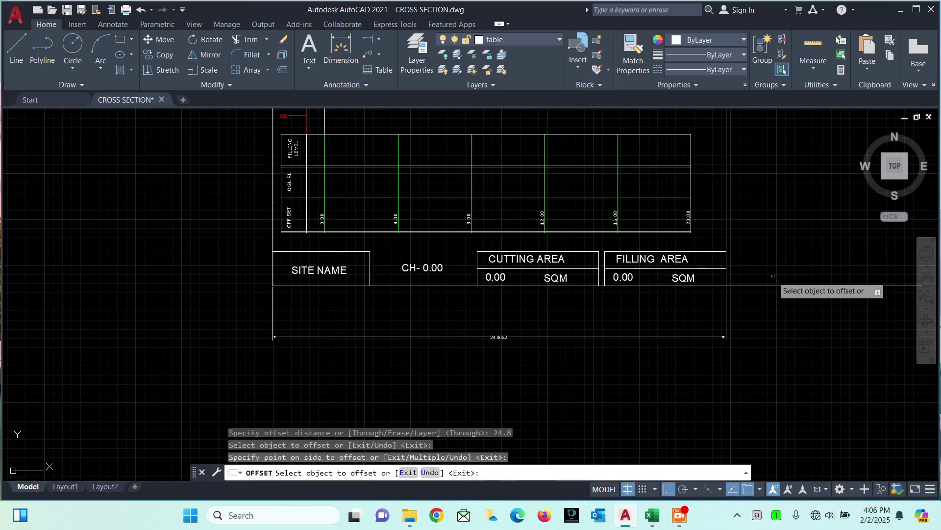
key(Escape)
- Erase the overall width dimension below the tables
click(748, 308)
click(681, 358)
key(Delete)
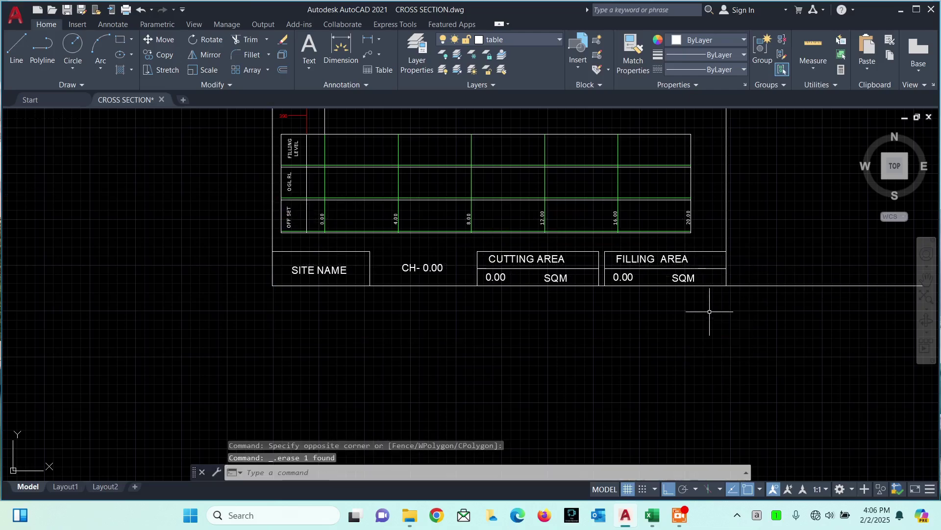
- Examine how the offset border line aligns with the filling area table's right edge
scroll(728, 277, up, 2)
scroll(735, 231, up, 4)
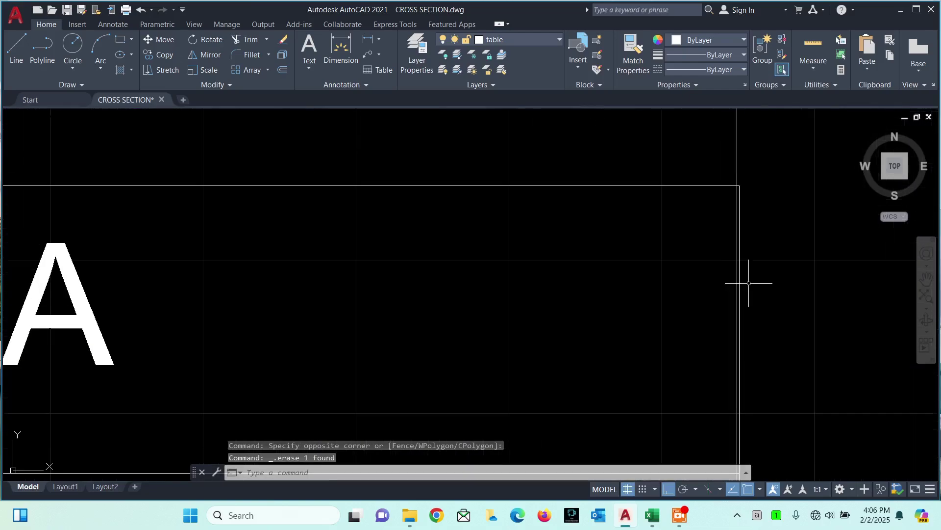
scroll(739, 168, down, 3)
scroll(748, 168, up, 3)
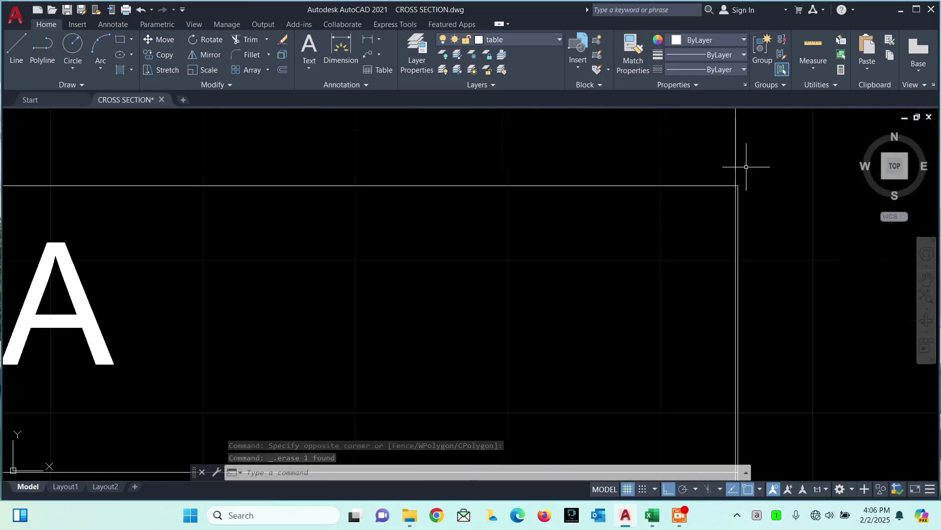
scroll(734, 169, down, 4)
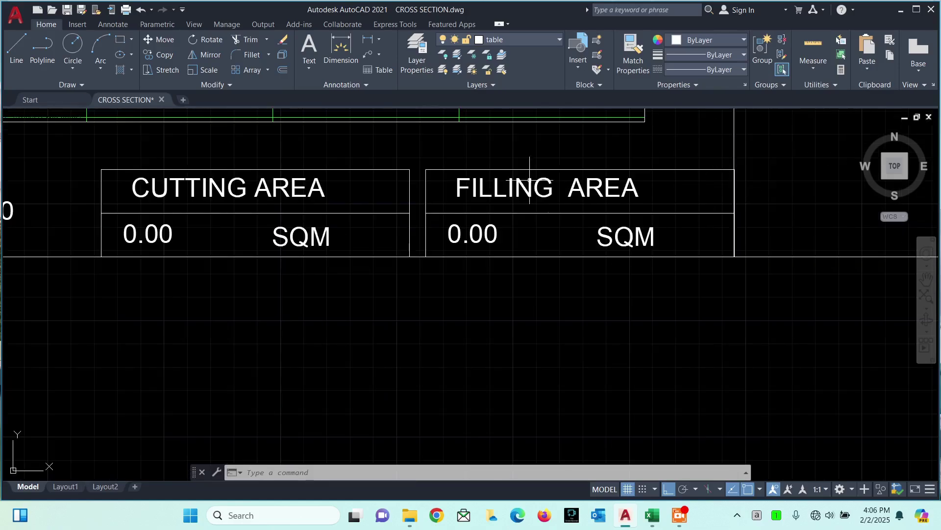
- Move the filling area table so its lower-right corner meets the offset vertical border line
click(422, 162)
click(758, 277)
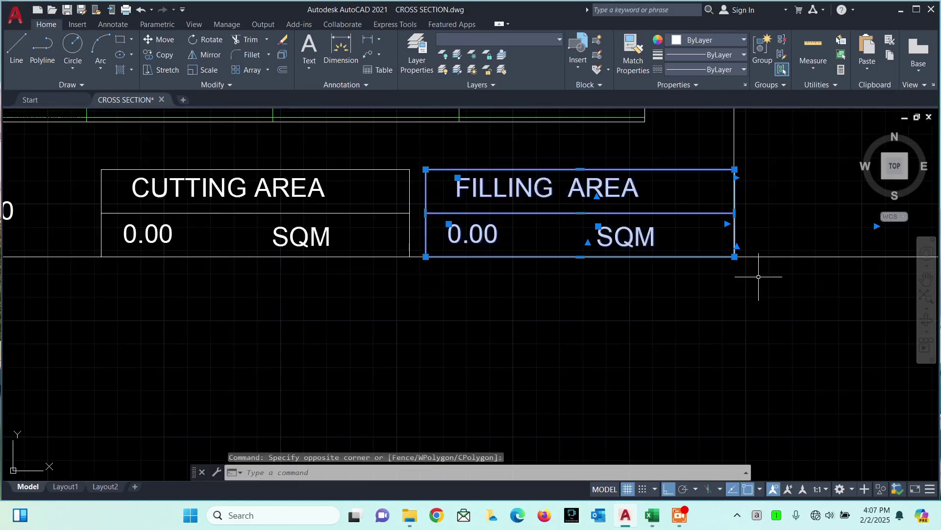
text(m)
key(Return)
scroll(735, 255, up, 5)
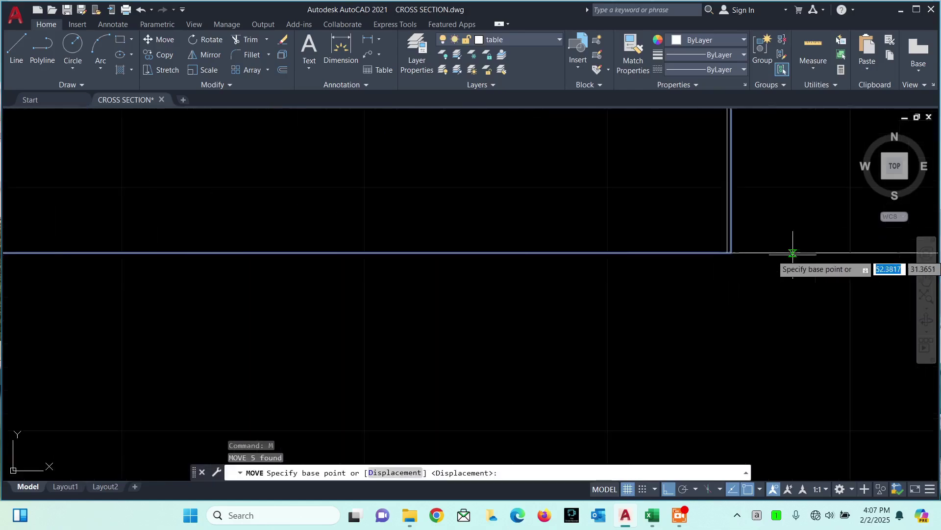
click(635, 249)
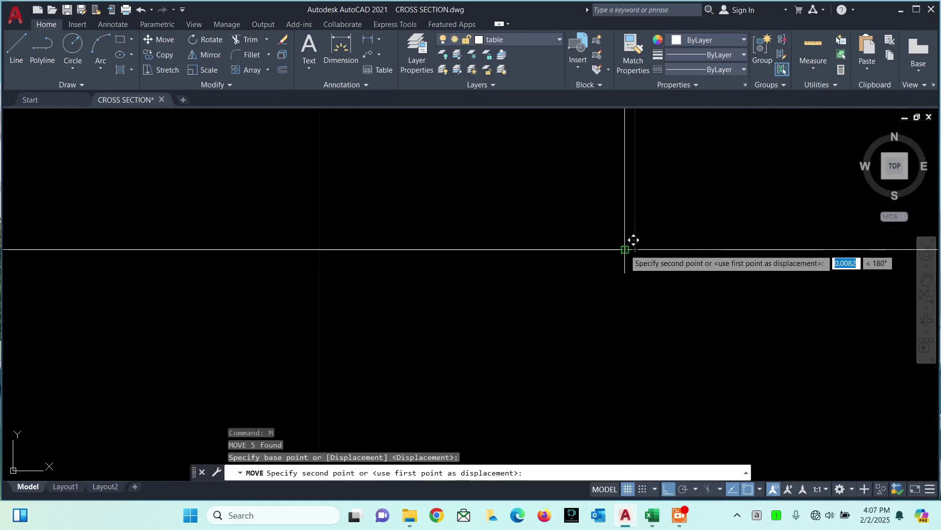
click(625, 249)
scroll(711, 255, down, 8)
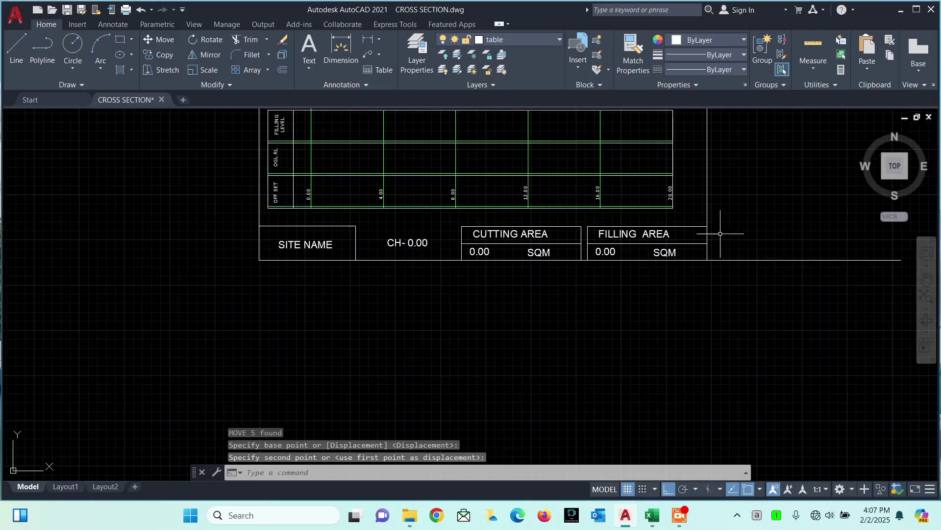
- Dimension the horizontal distance between the two vertical border lines above the level scale
middle_drag(721, 238, 721, 303)
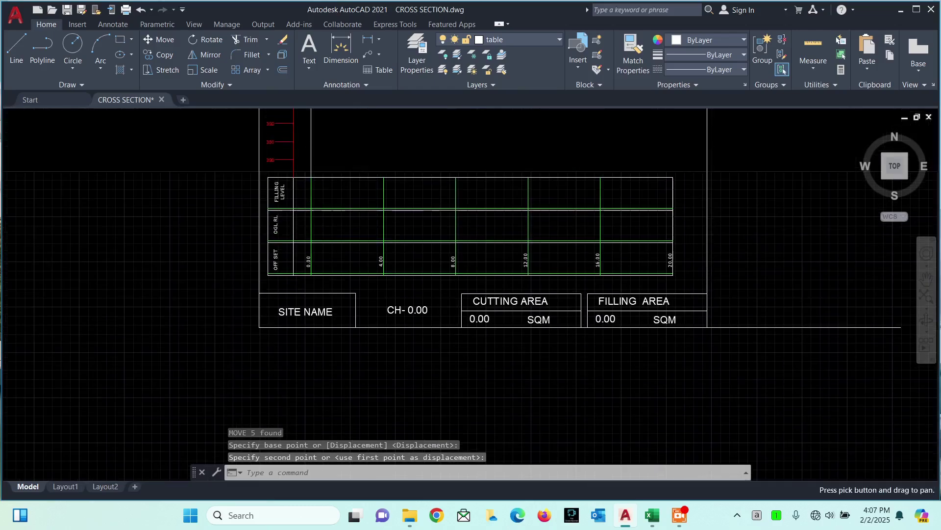
click(369, 41)
middle_drag(332, 147, 351, 284)
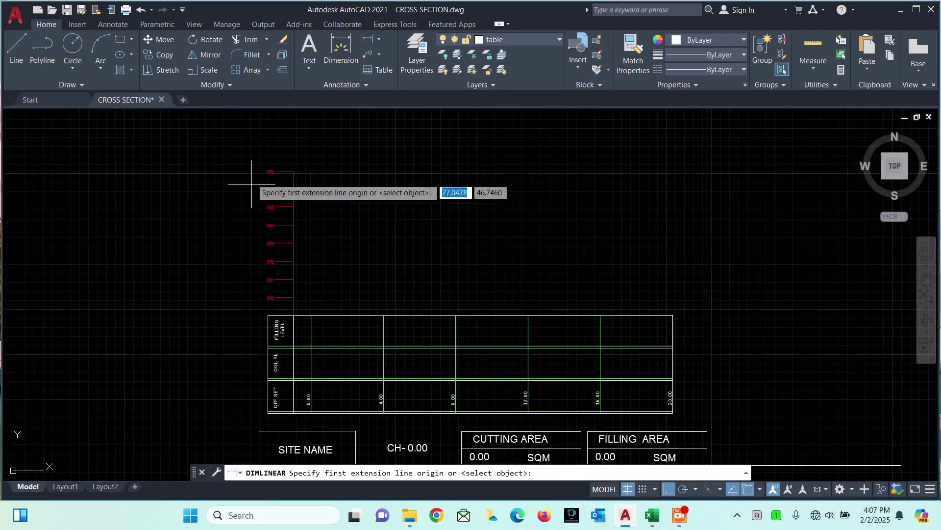
click(260, 129)
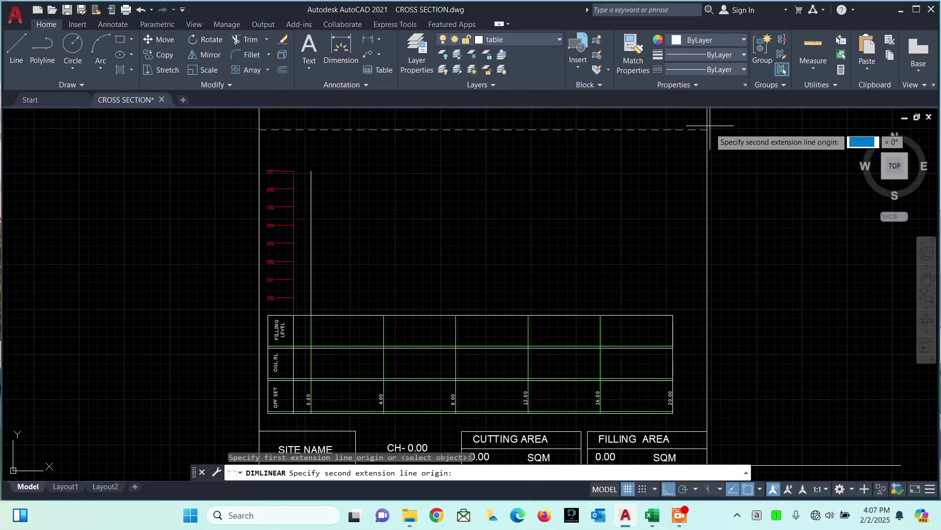
click(706, 130)
click(694, 143)
scroll(505, 145, up, 5)
scroll(505, 145, down, 5)
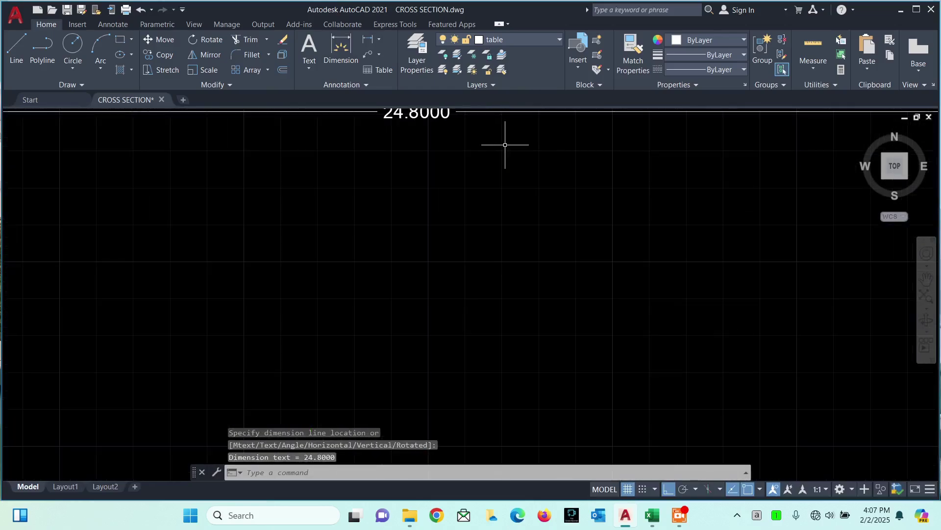
- Erase the width dimension between the vertical border lines above the level scale
click(487, 128)
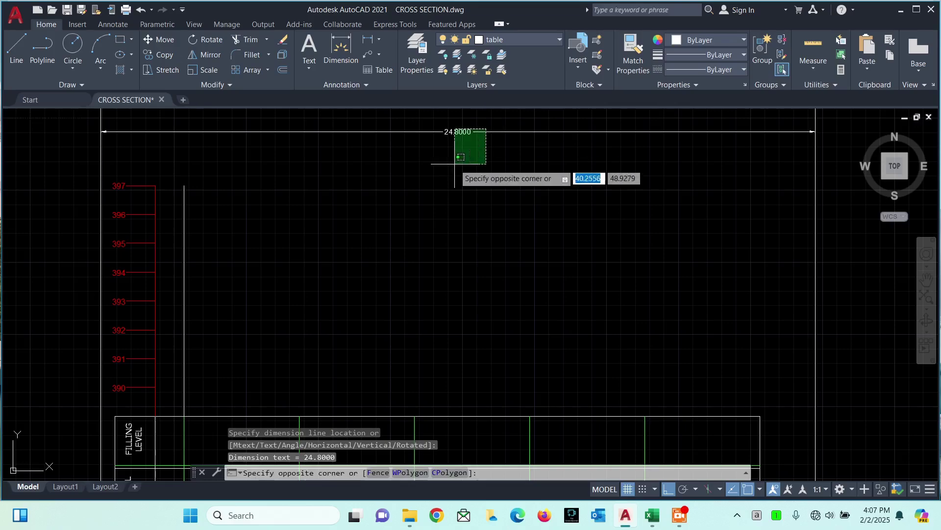
click(454, 164)
key(Delete)
scroll(456, 164, down, 4)
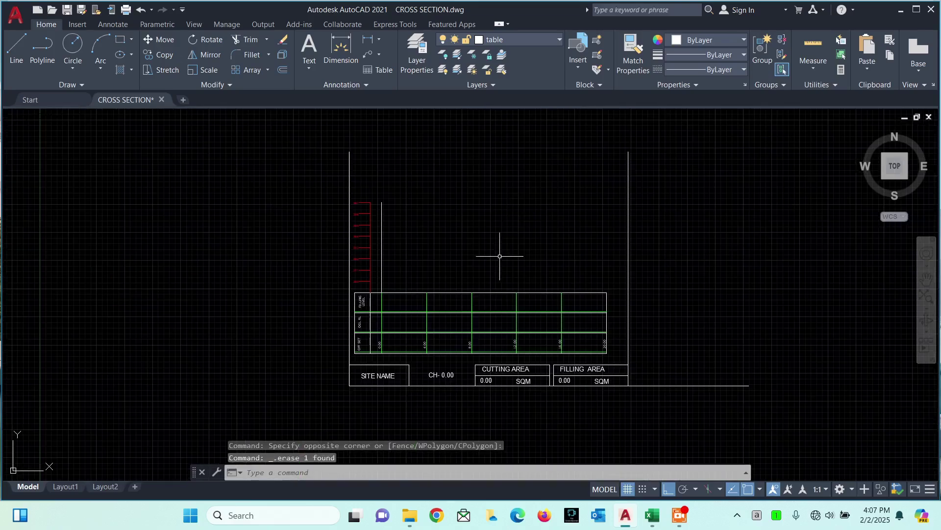
- Dimension the sheet's overall width below the tables, from the site name box's lower-left corner to the filling area table's lower-right corner
click(369, 41)
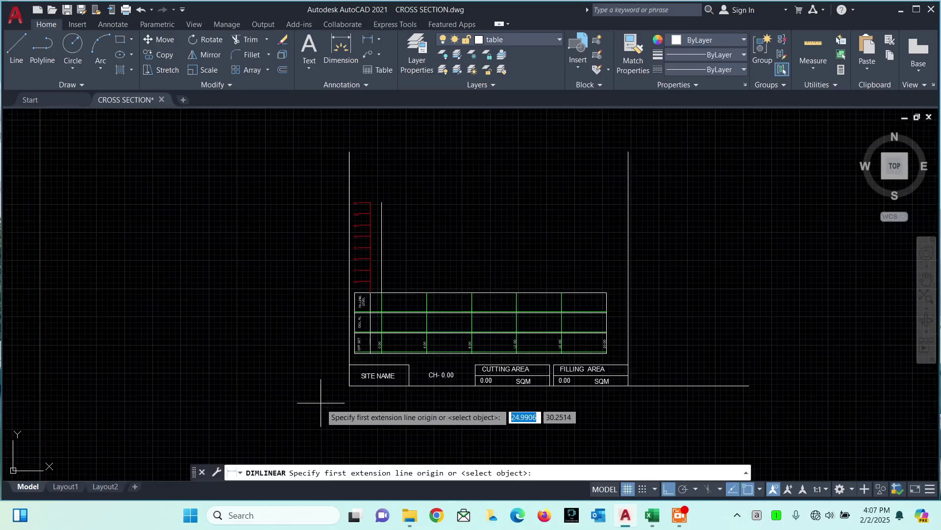
scroll(314, 390, up, 6)
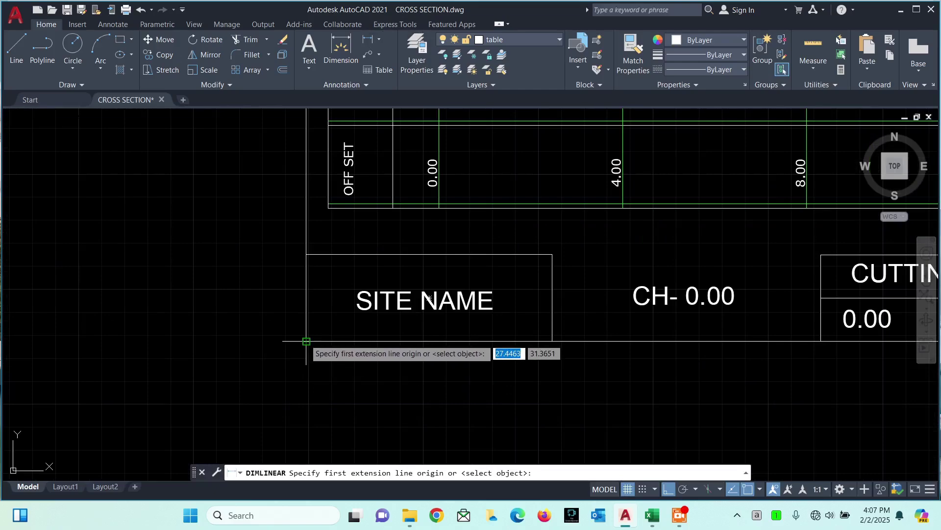
click(307, 340)
scroll(307, 341, down, 4)
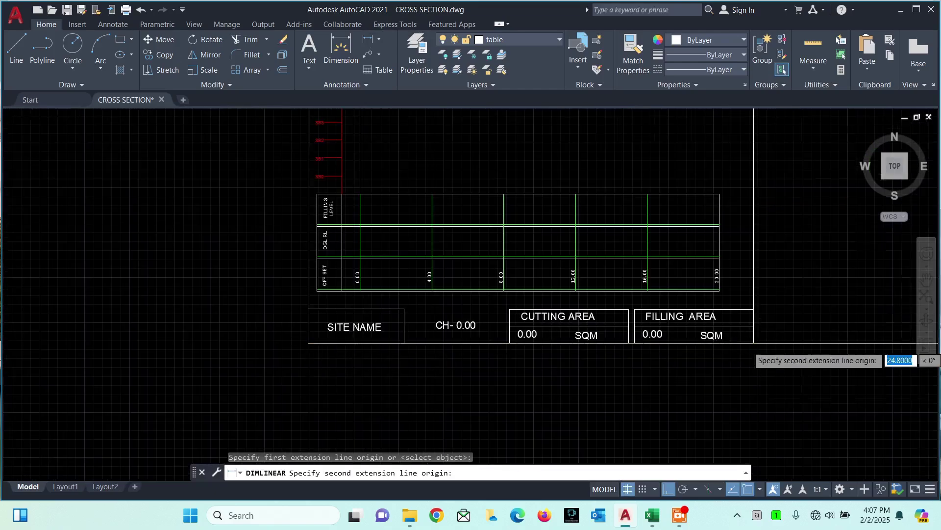
scroll(753, 334, up, 5)
click(746, 334)
click(746, 377)
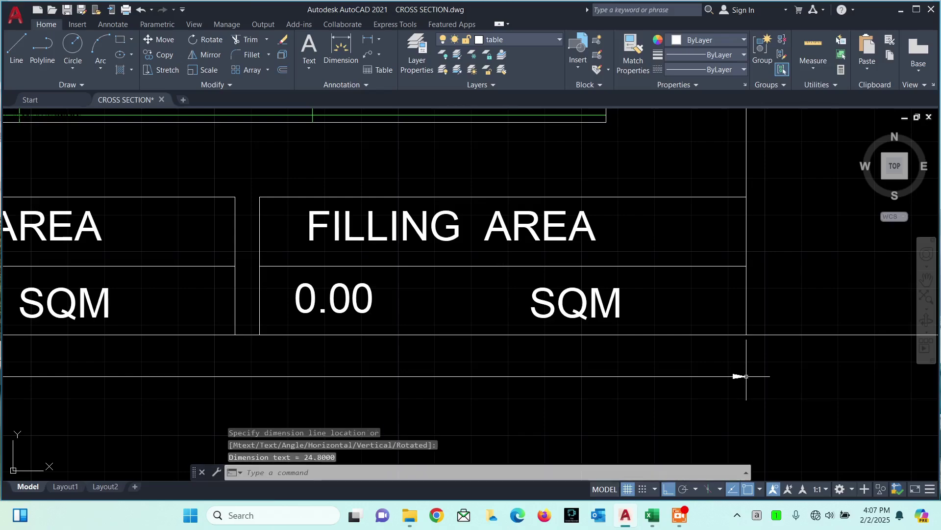
- Examine the value and extent of the overall width dimension below the tables
scroll(682, 375, down, 4)
middle_drag(524, 375, 611, 357)
scroll(422, 372, up, 4)
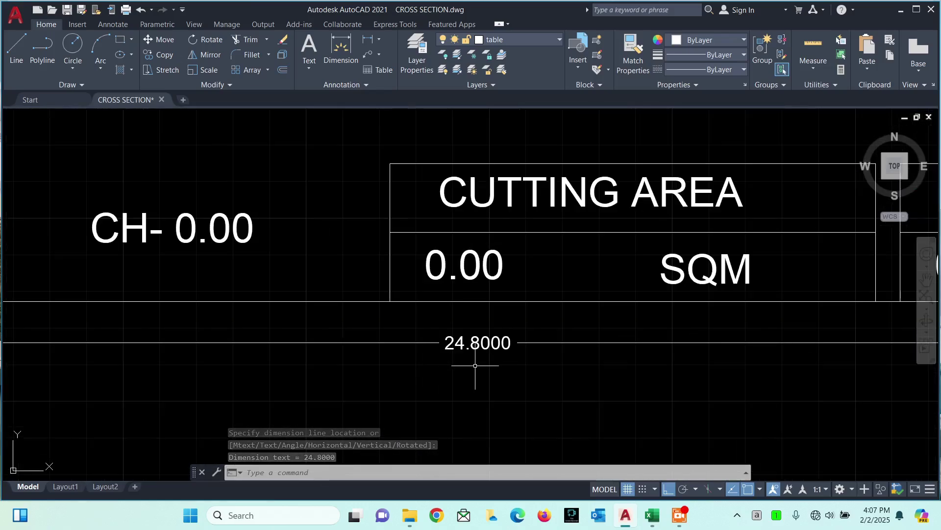
scroll(487, 358, down, 5)
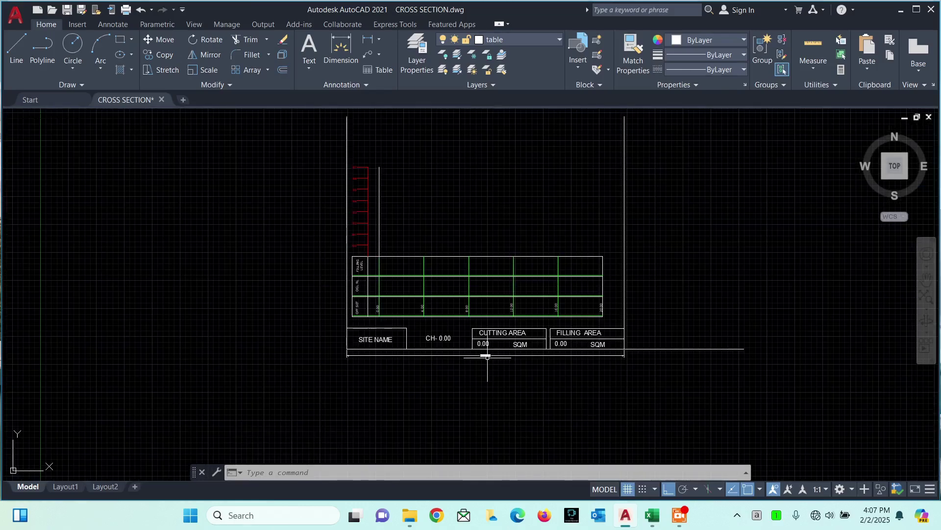
scroll(487, 358, up, 3)
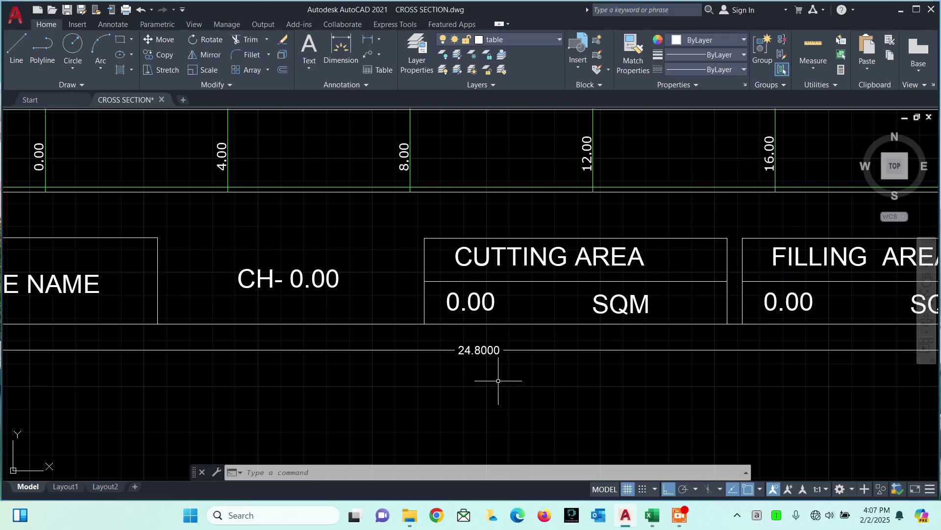
scroll(498, 381, down, 8)
scroll(528, 357, up, 8)
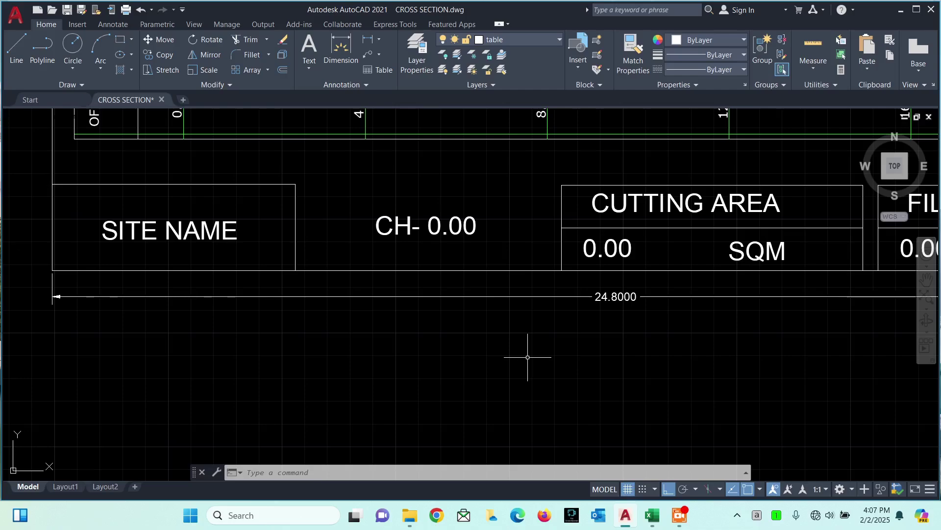
key(Escape)
scroll(498, 322, down, 4)
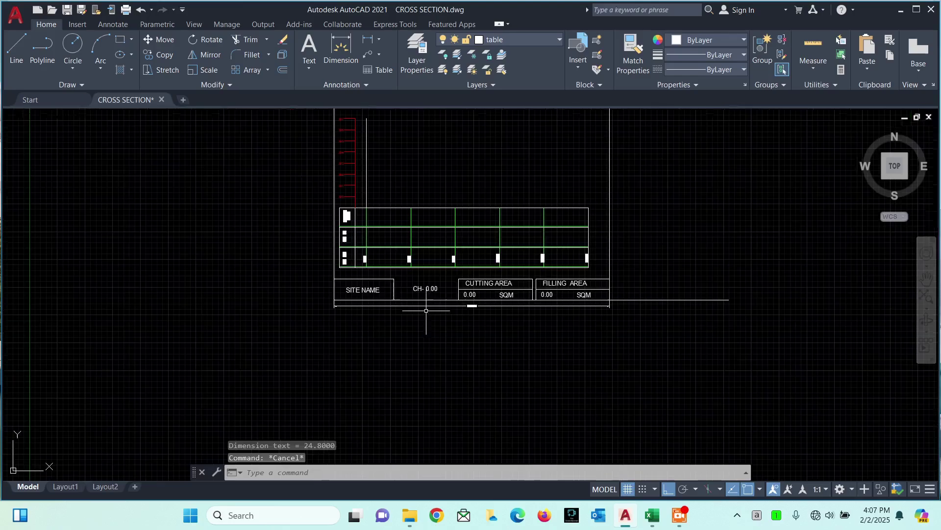
scroll(577, 383, up, 2)
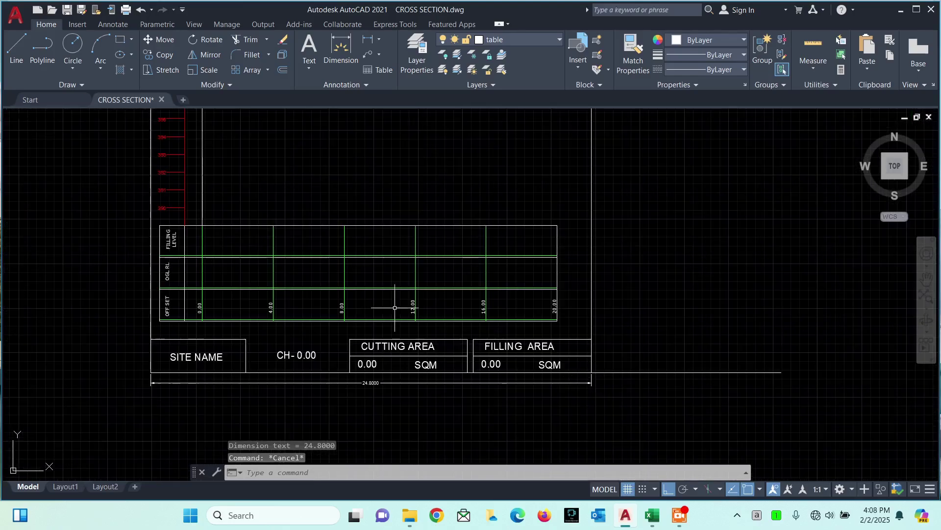
click(68, 47)
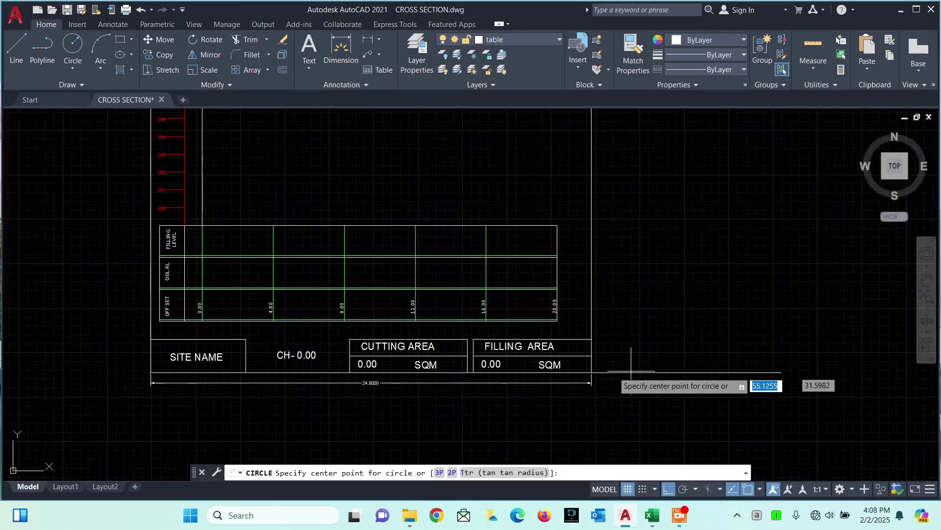
click(532, 355)
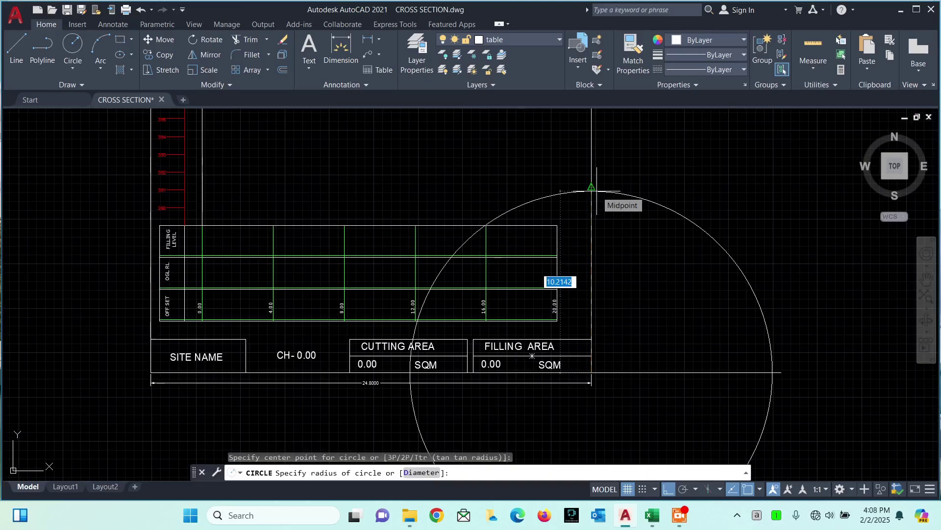
text(2)
key(BackSpace)
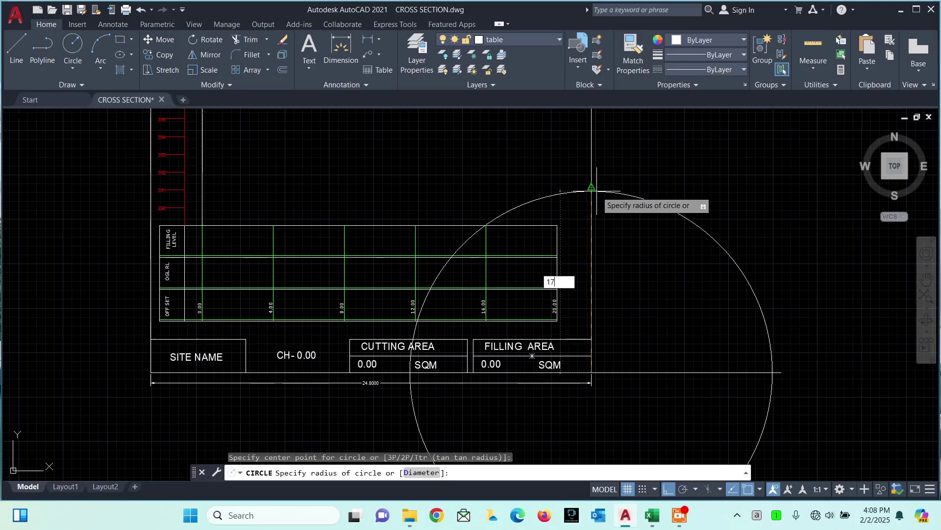
key(Escape)
key(Escape)
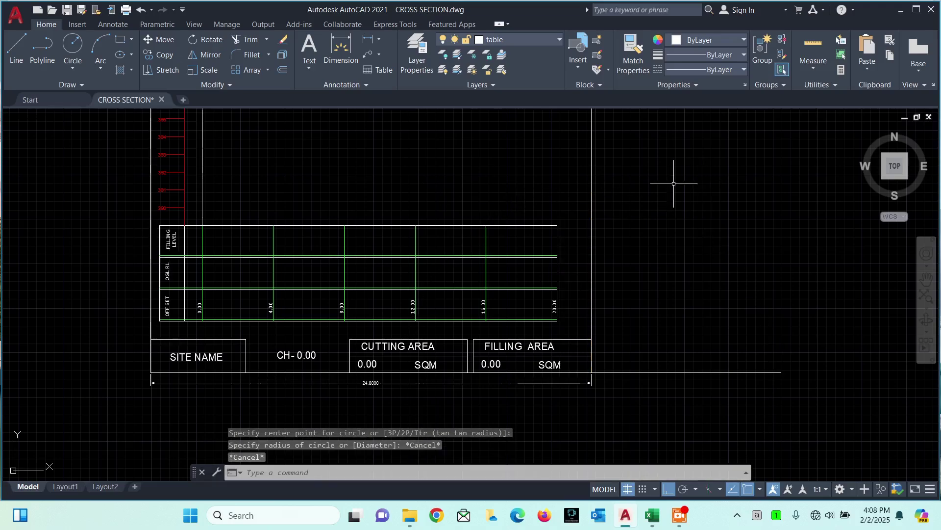
- Draw a construction circle of radius 17.54 centred on the filling area table's lower-right corner
click(74, 46)
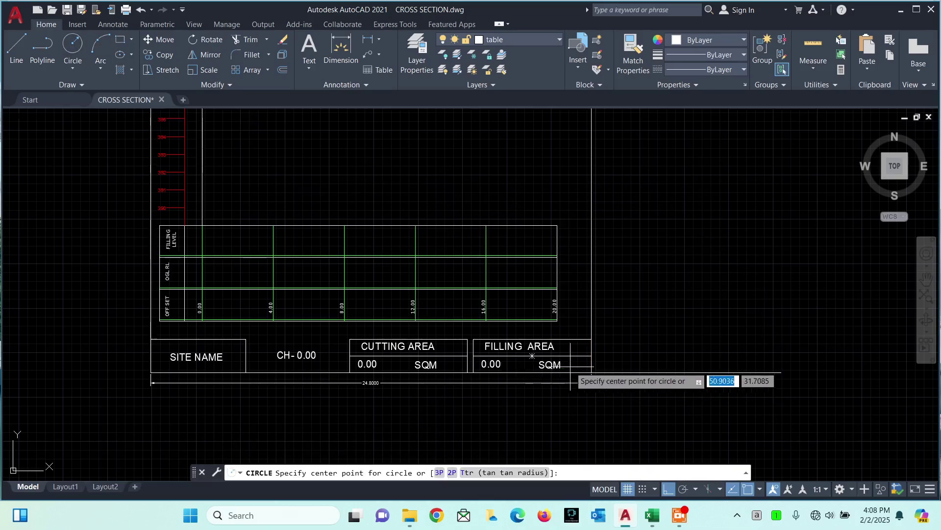
click(591, 373)
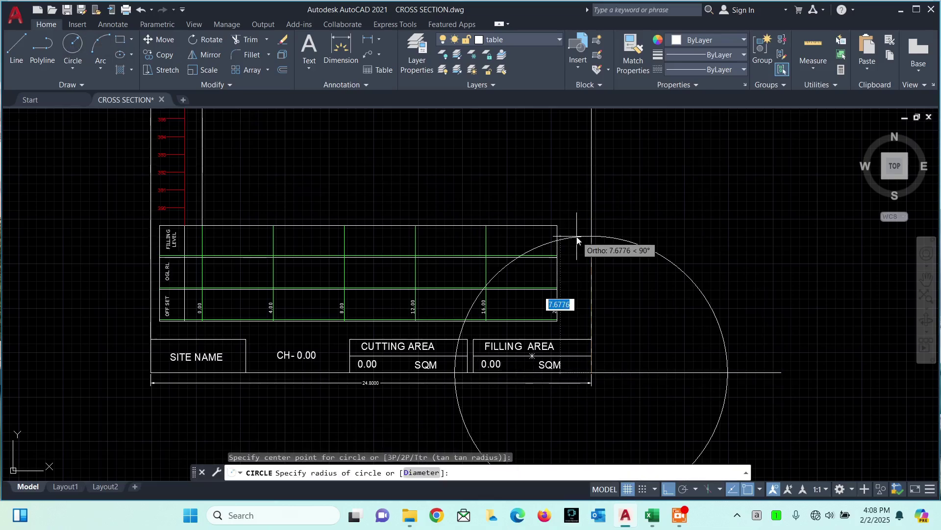
text(17.54)
key(Return)
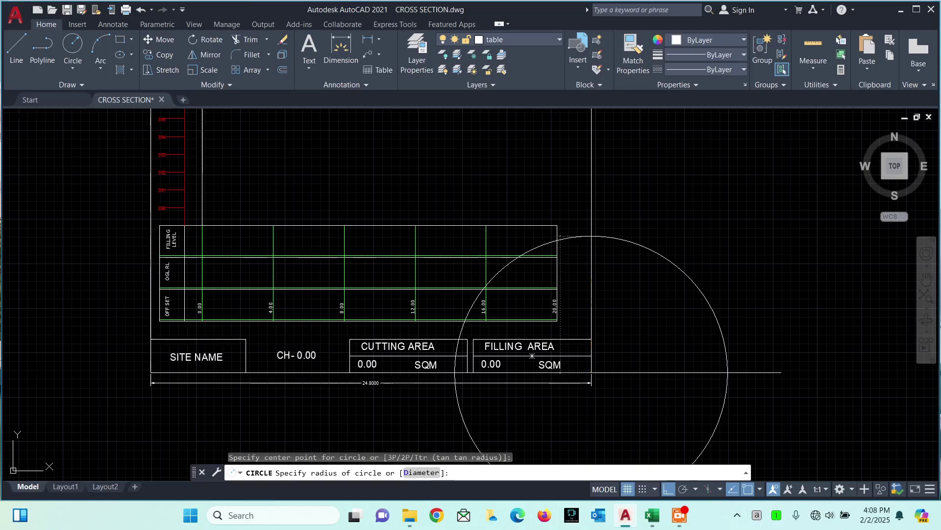
scroll(581, 239, down, 9)
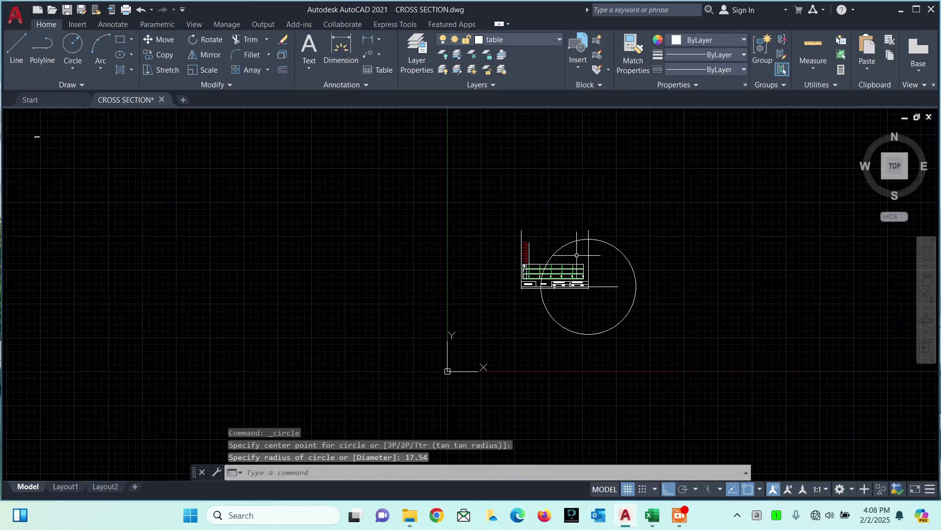
scroll(574, 248, up, 7)
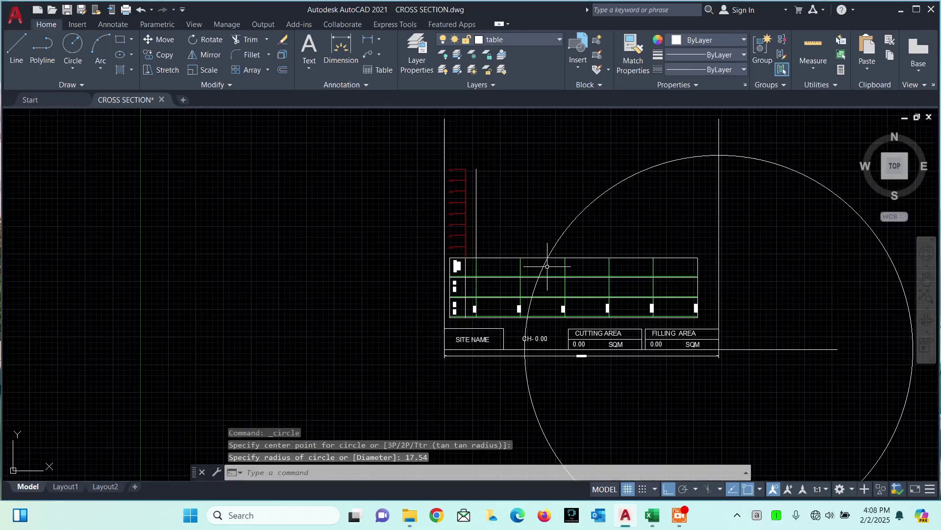
- Draw the border rectangle from the circle's top point on the right border line to the site name box's lower-left corner
click(120, 40)
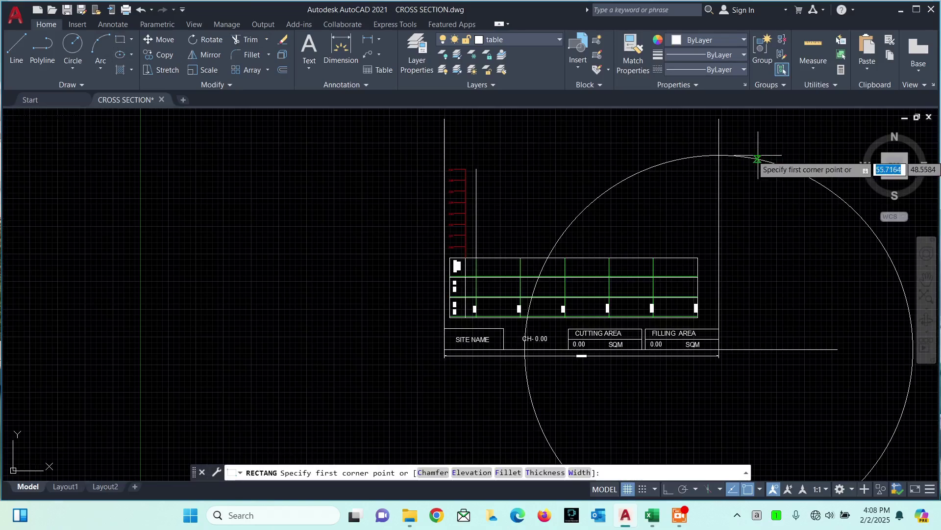
click(719, 155)
scroll(451, 344, up, 8)
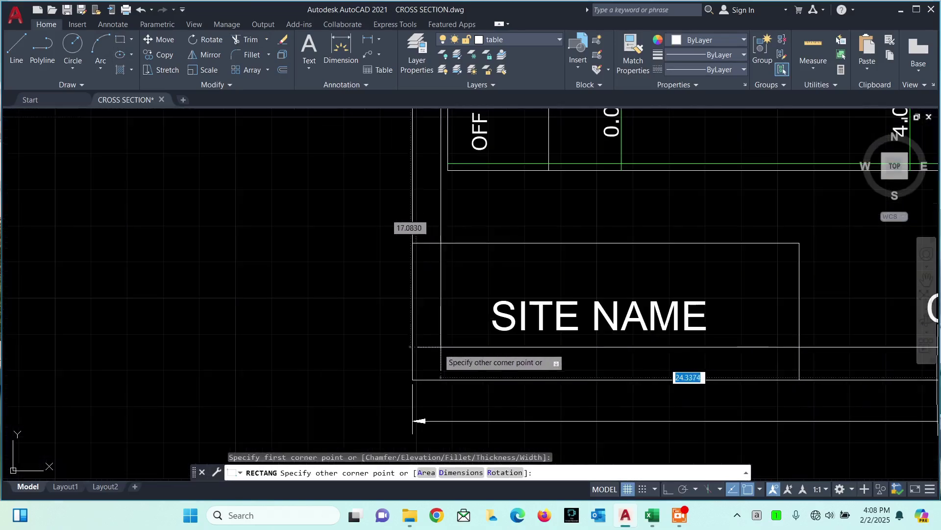
click(412, 379)
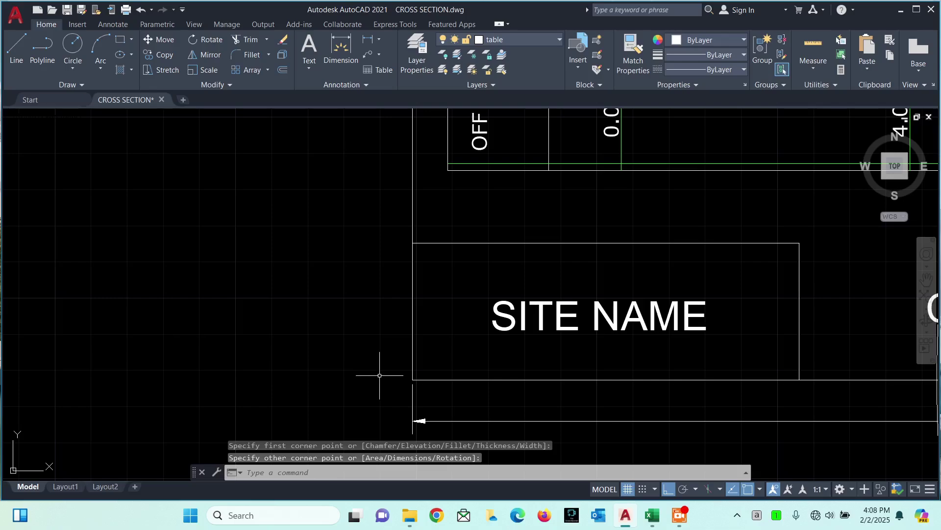
key(Escape)
- Erase the construction circle used to set the border height
scroll(395, 365, down, 10)
scroll(569, 282, up, 4)
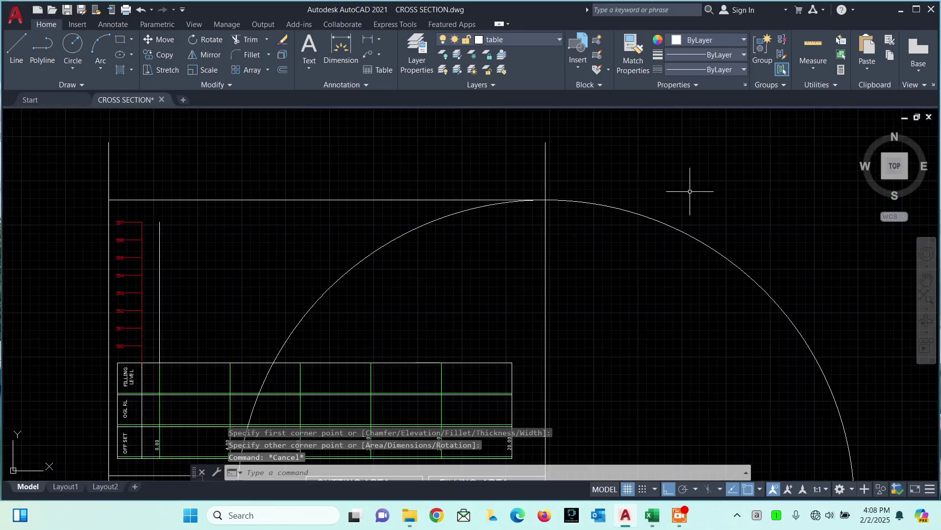
drag(693, 191, 650, 267)
key(Delete)
- Erase the two vertical construction lines running along the left and right sides of the border rectangle
click(633, 463)
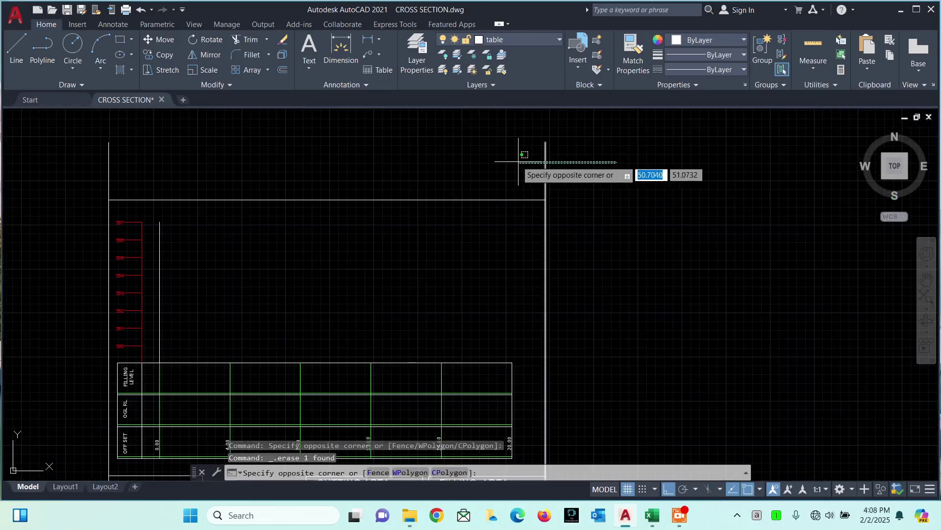
click(519, 153)
key(Delete)
click(169, 131)
click(32, 179)
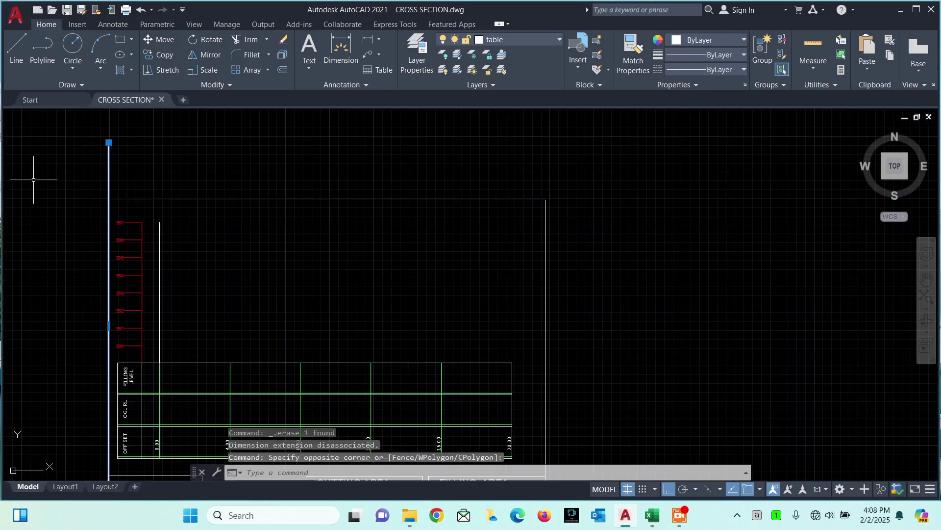
key(Delete)
- Erase the horizontal construction line along the border's bottom edge and the overall width dimension below the tables
scroll(431, 152, down, 6)
scroll(442, 225, up, 6)
click(561, 196)
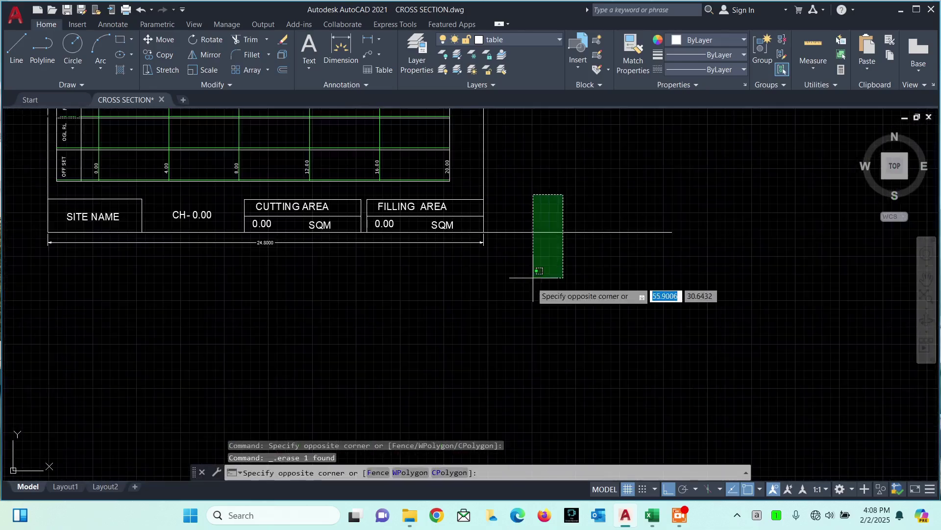
click(532, 280)
key(Delete)
click(477, 239)
click(399, 269)
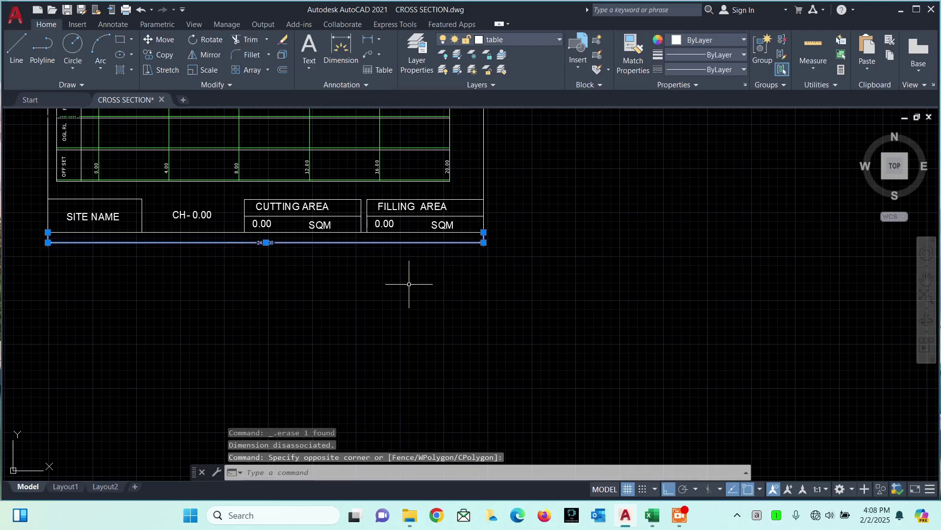
key(Delete)
- Check the border's height with a linear dimension along its right side, and erase that dimension
scroll(490, 236, down, 5)
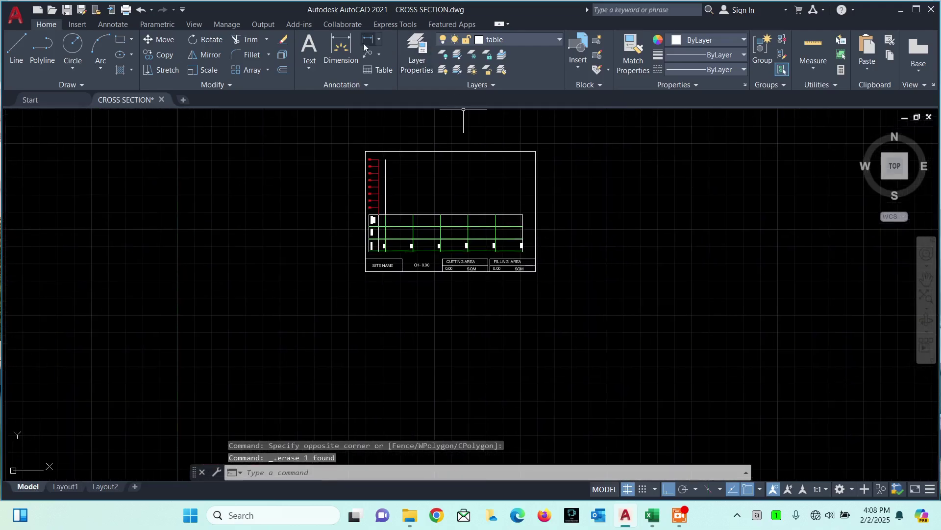
click(365, 46)
click(535, 151)
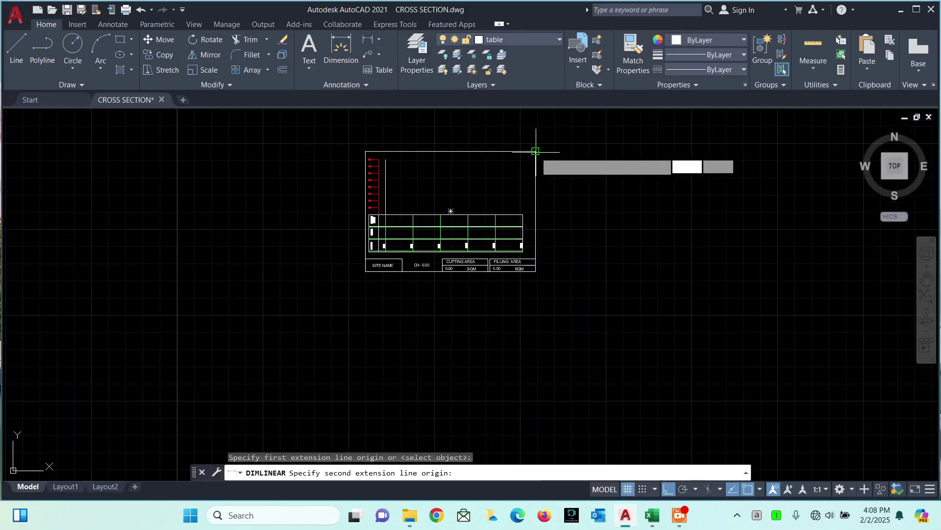
scroll(539, 196, up, 4)
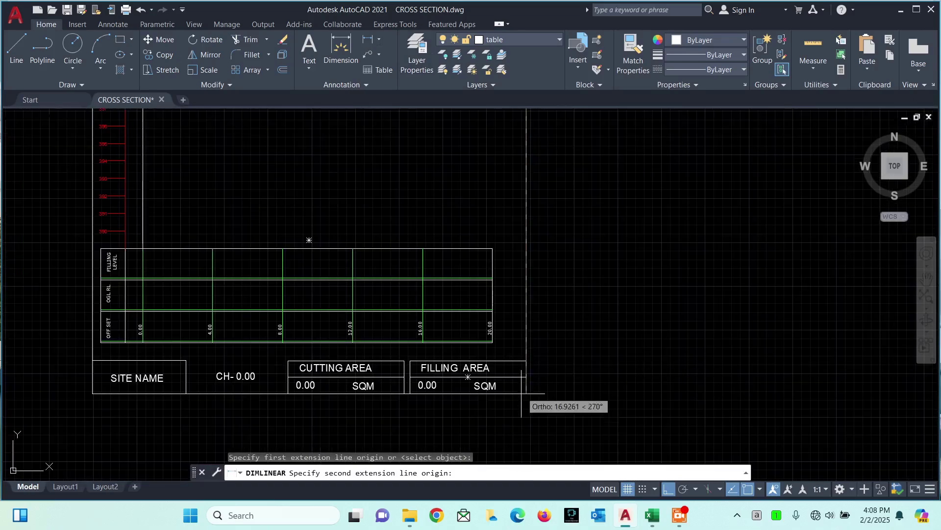
click(525, 392)
click(609, 242)
scroll(619, 283, up, 6)
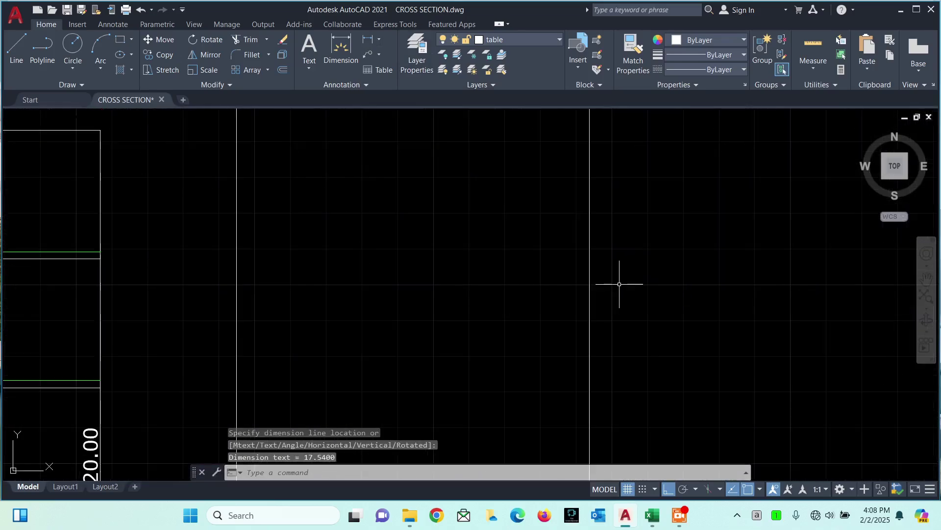
scroll(619, 284, down, 5)
click(637, 219)
click(583, 267)
key(Delete)
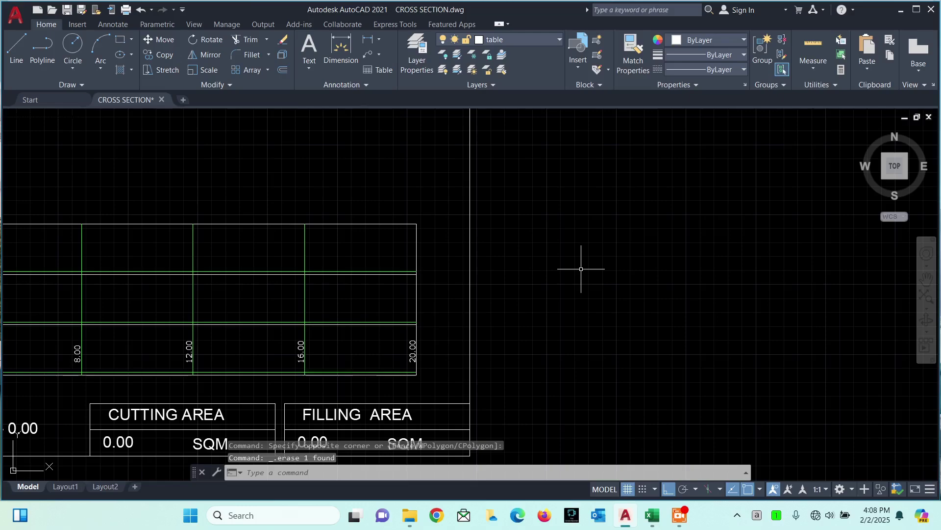
- Check the border's width with a linear dimension above its top edge, and erase that dimension
scroll(581, 268, down, 6)
click(367, 39)
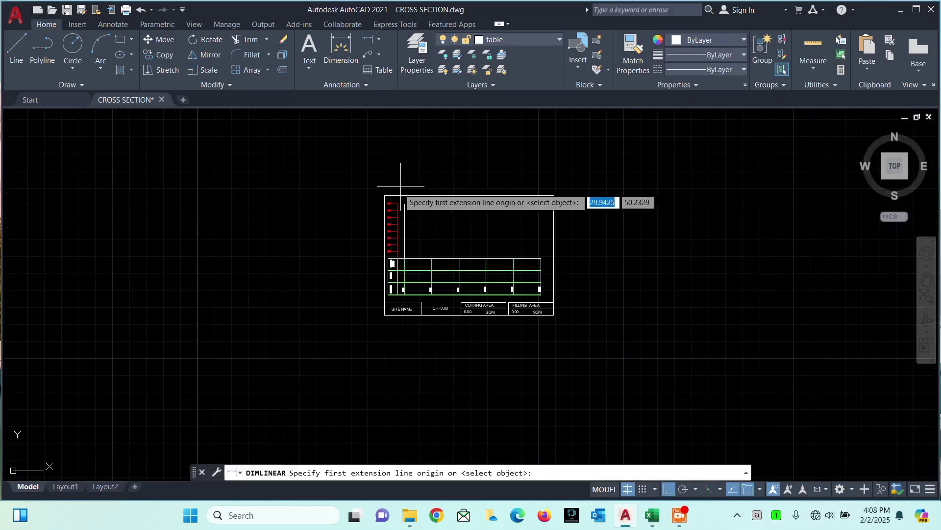
scroll(347, 199, up, 4)
click(326, 193)
scroll(338, 196, down, 4)
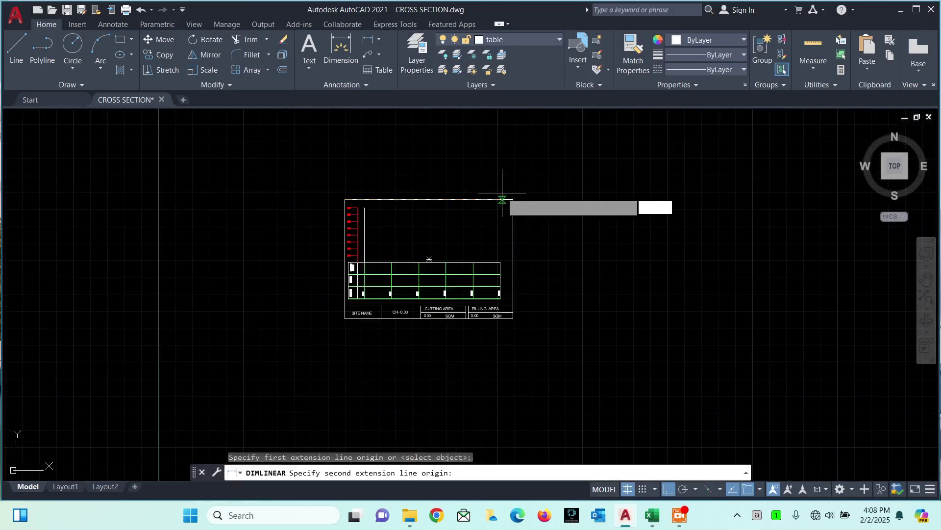
click(513, 199)
click(513, 180)
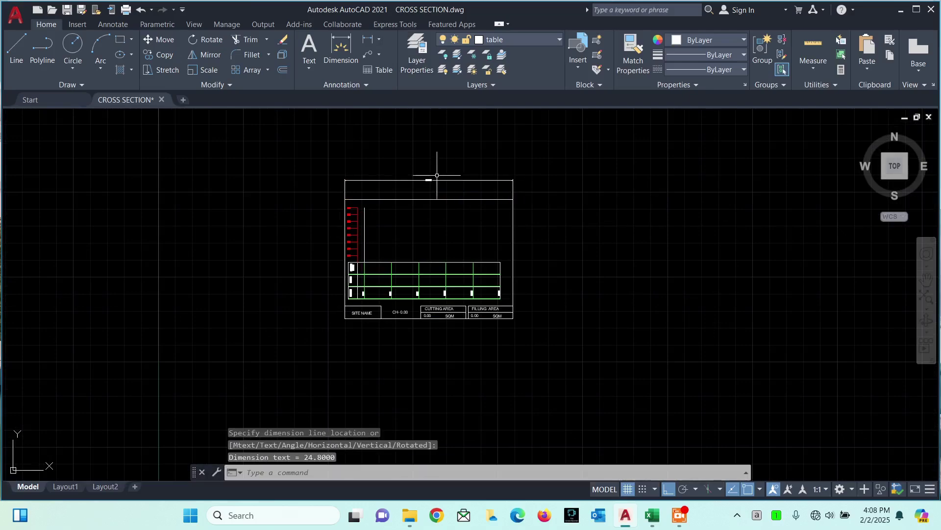
scroll(424, 175, up, 4)
scroll(432, 196, up, 2)
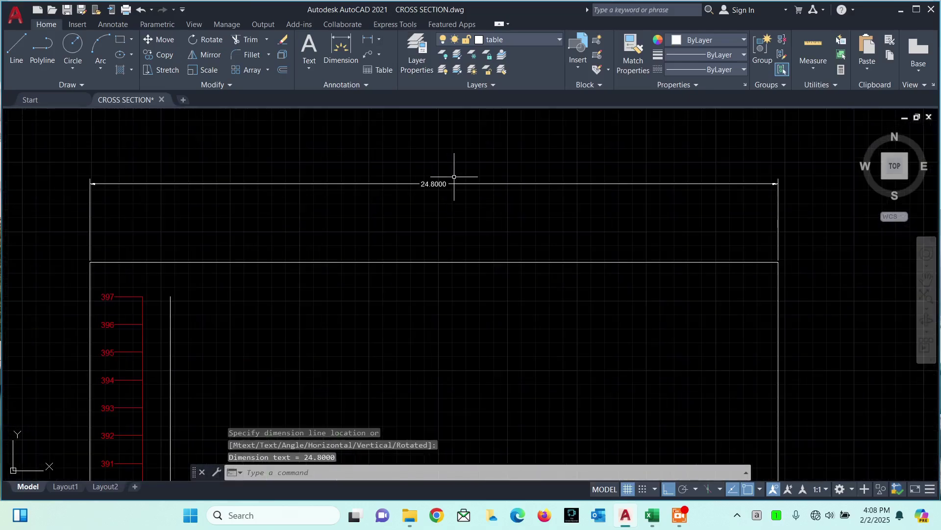
click(459, 164)
click(429, 198)
key(Delete)
- Offset the border rectangle outward by 0.2
scroll(436, 196, down, 5)
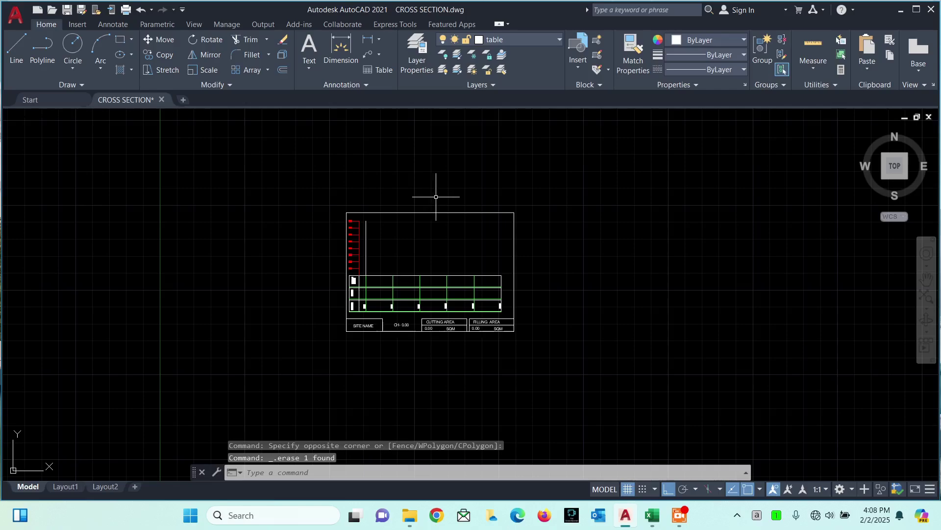
text(o)
key(Return)
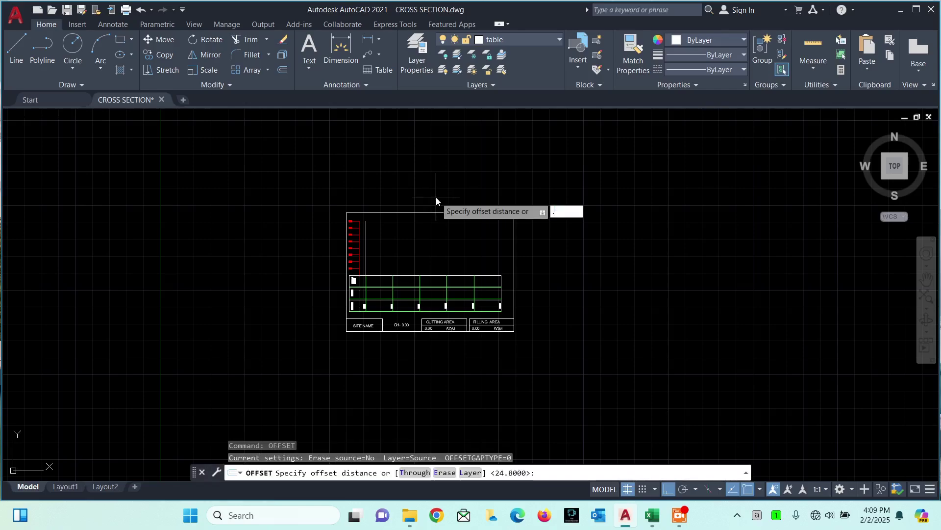
key(Return)
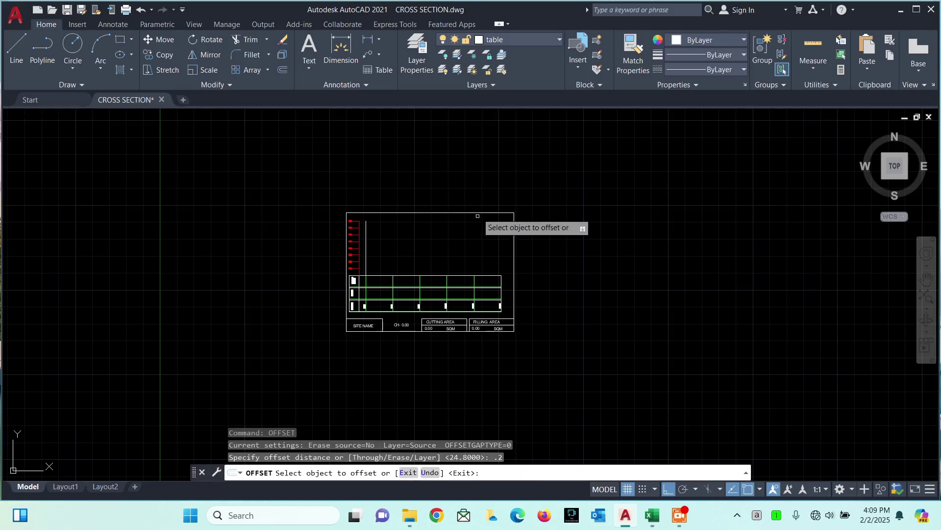
click(480, 212)
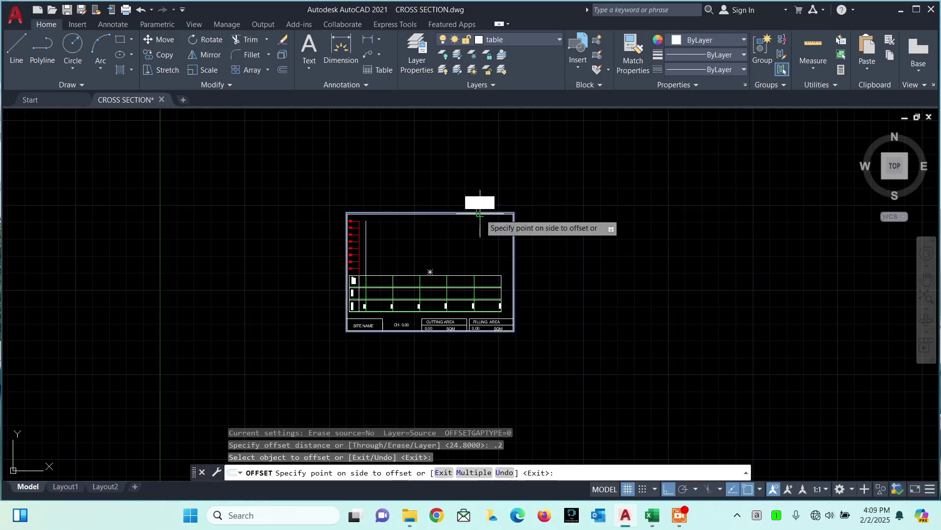
click(485, 201)
key(Escape)
scroll(495, 195, up, 5)
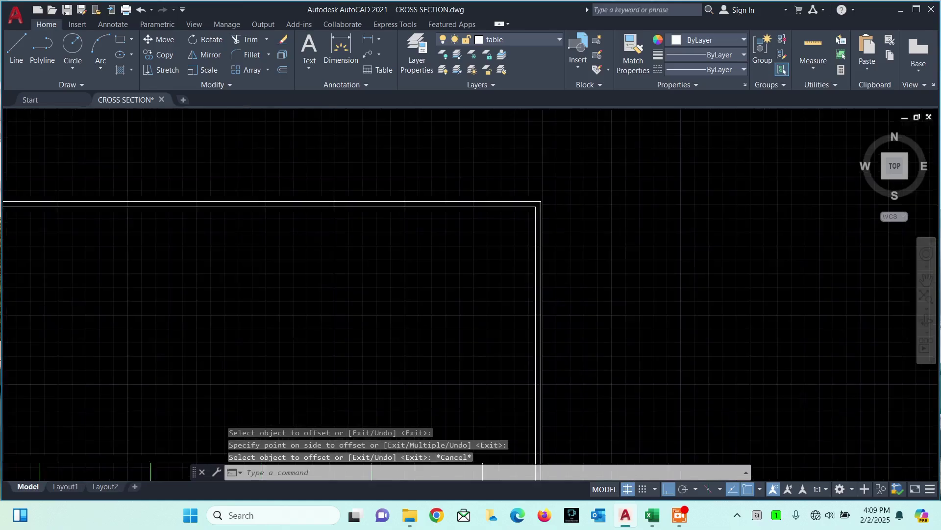
click(506, 202)
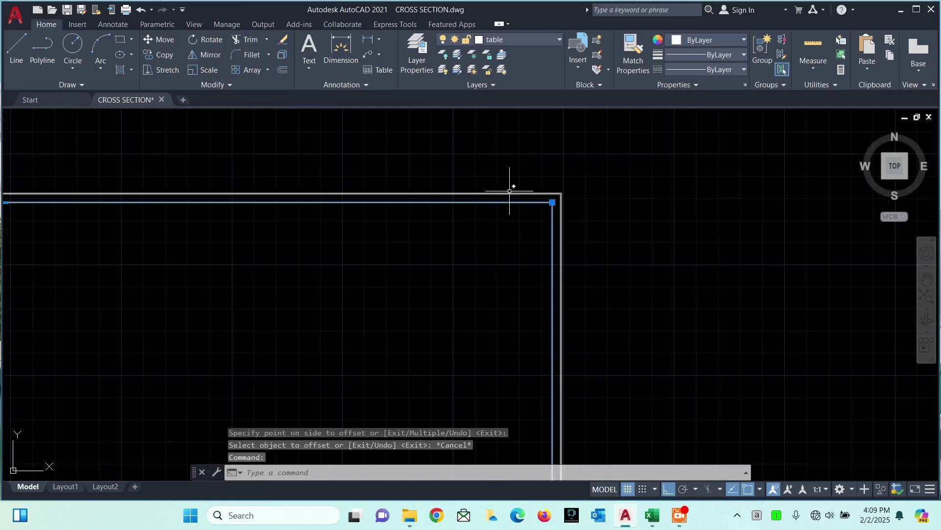
key(Escape)
click(510, 192)
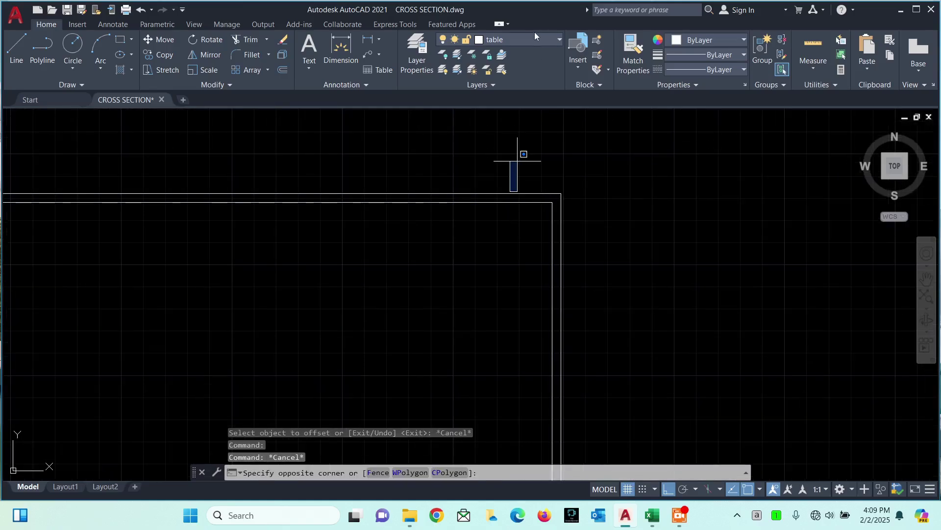
key(Escape)
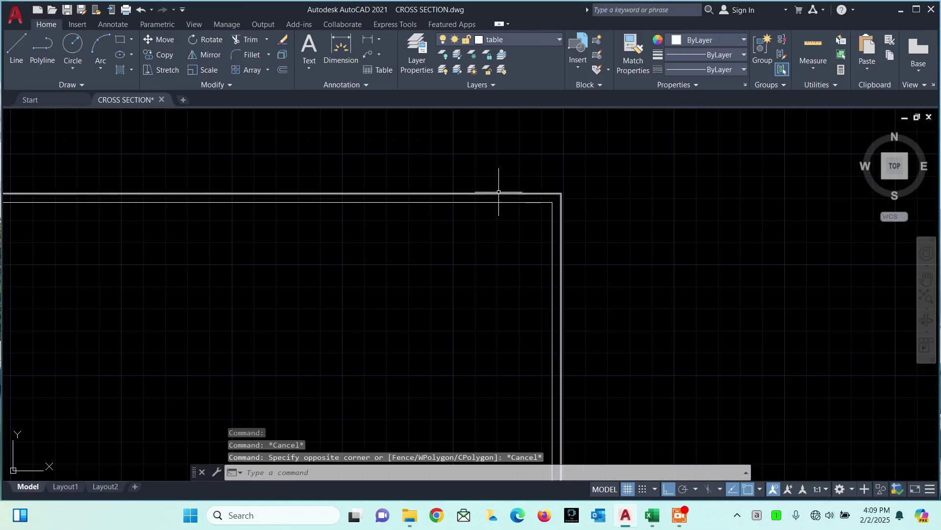
- Move the outer border rectangle to the PRINT layer
click(499, 194)
click(513, 40)
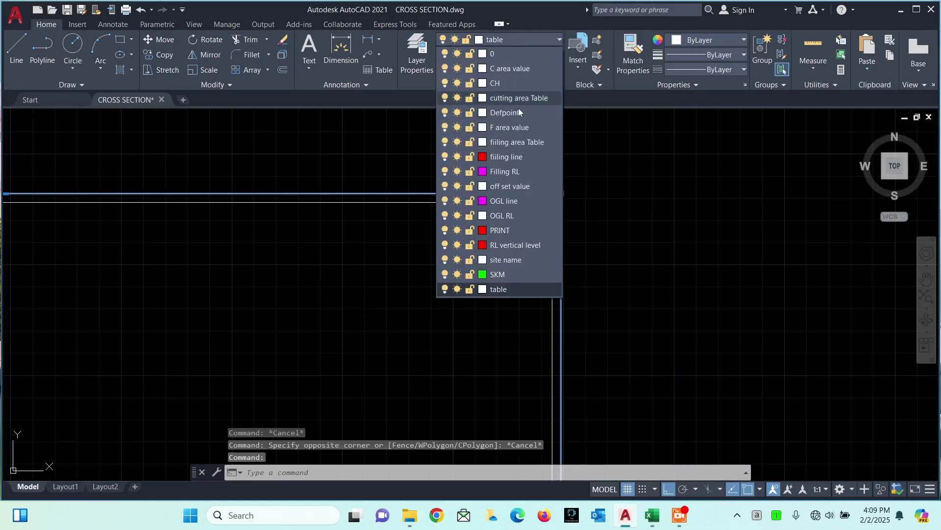
click(501, 227)
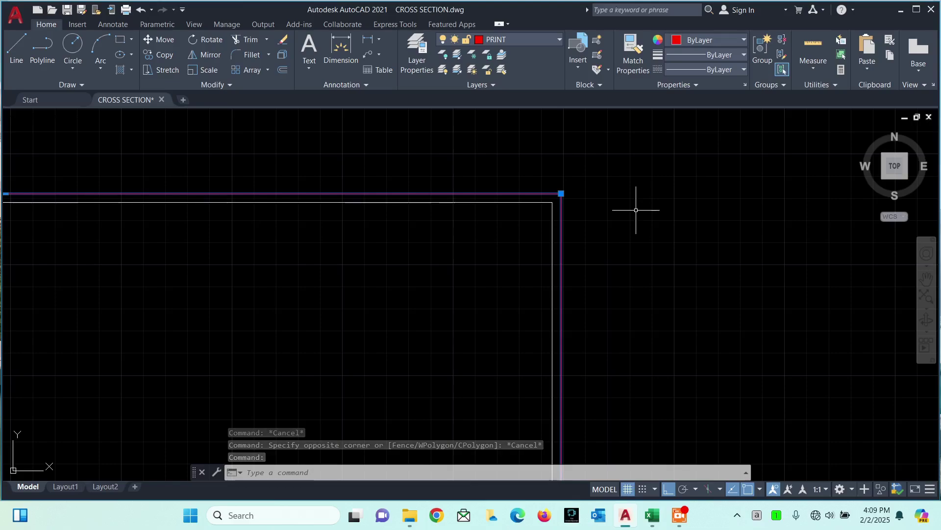
key(Escape)
- Copy the entire sheet from the outer border's lower-left corner to its lower-right corner, directly beside the original
scroll(598, 158, down, 3)
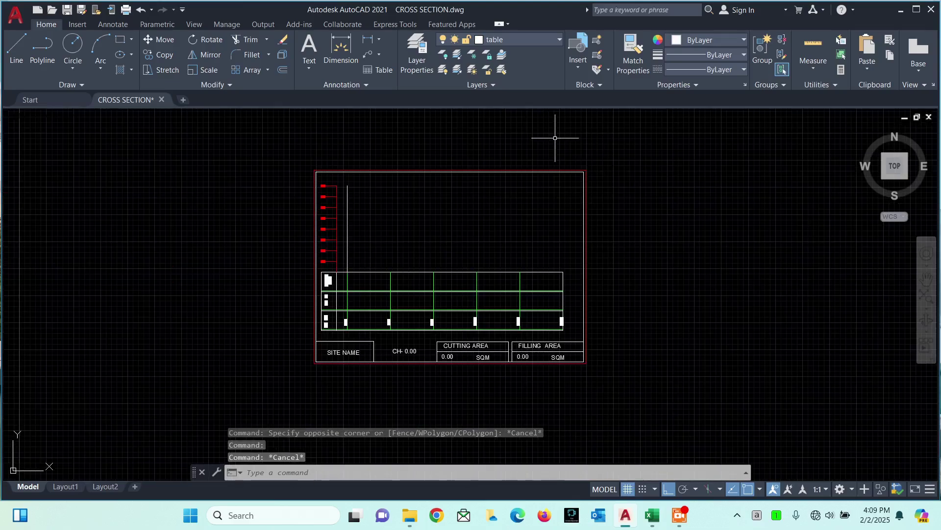
click(612, 143)
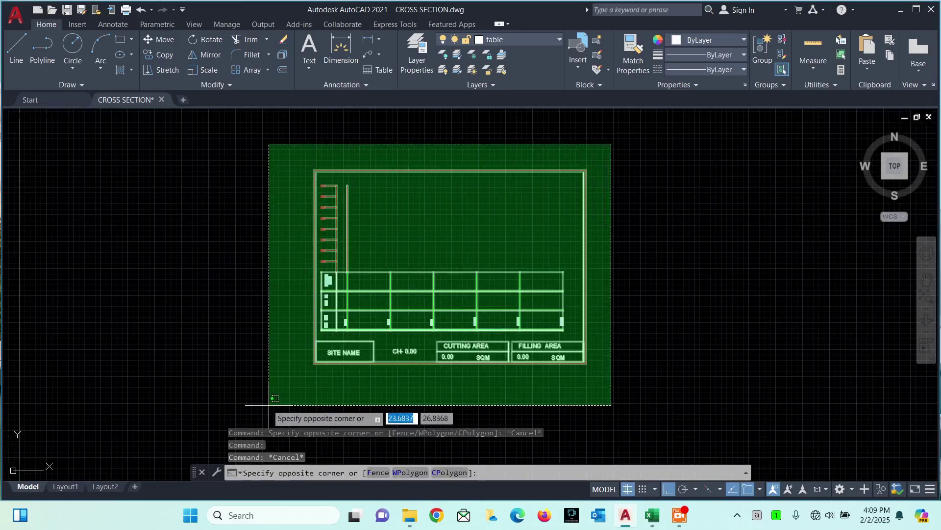
click(267, 403)
text(co)
key(Return)
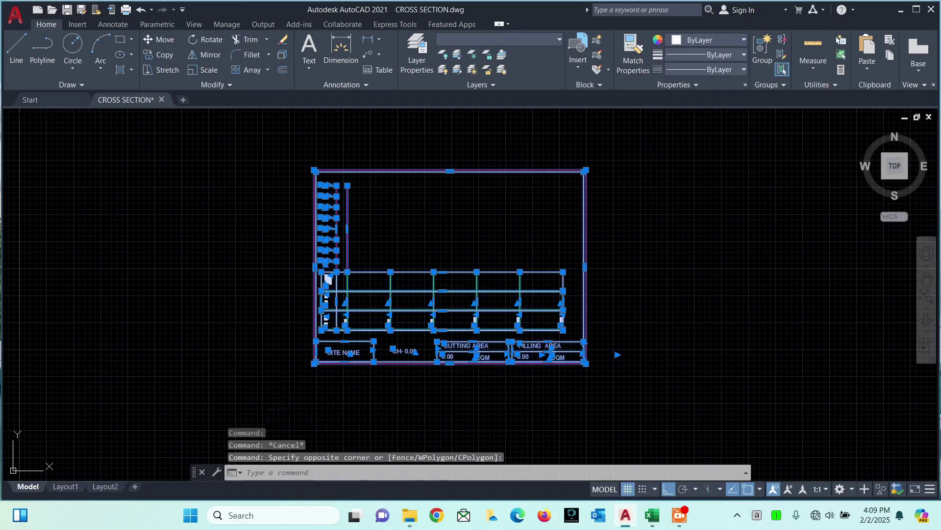
scroll(315, 375, up, 2)
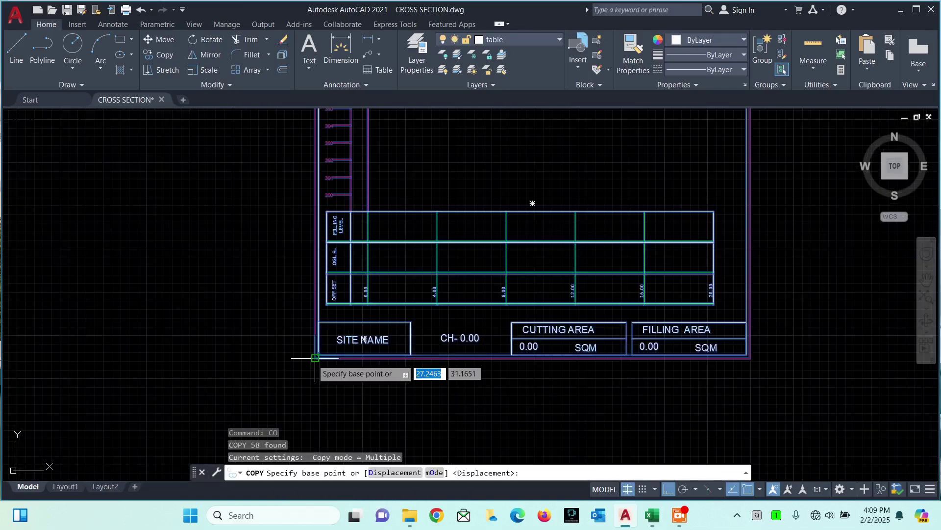
click(315, 363)
scroll(490, 361, down, 3)
scroll(564, 362, up, 4)
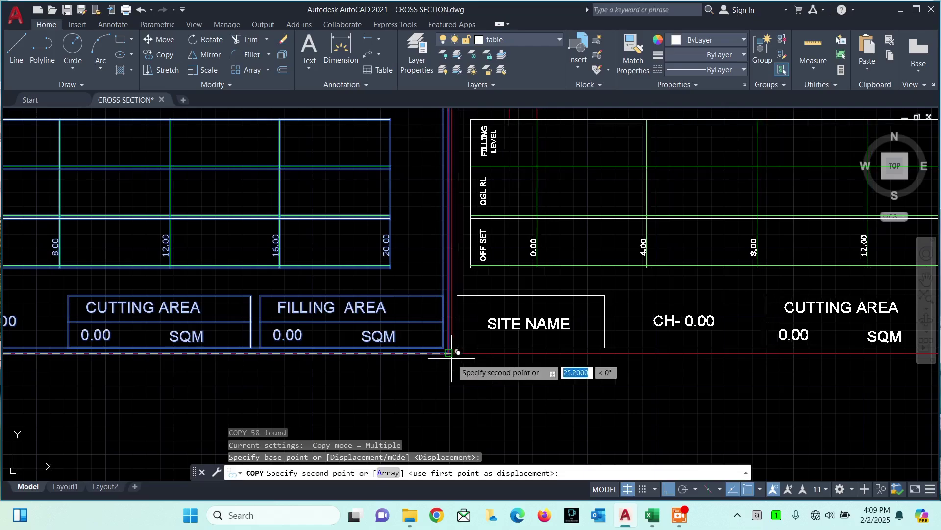
click(532, 362)
- Place a second and a third copy of the sheet, each starting at the previous copy's lower-right outer corner
scroll(512, 361, down, 3)
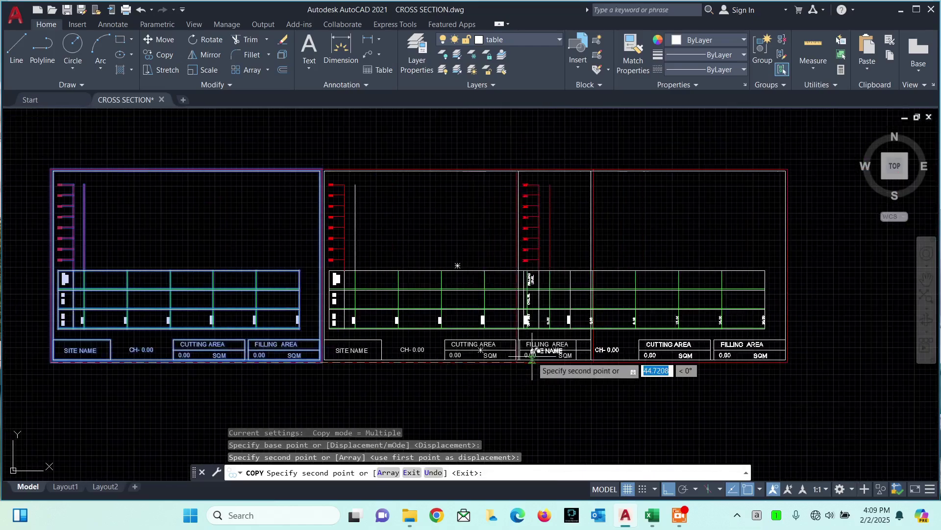
scroll(671, 360, up, 6)
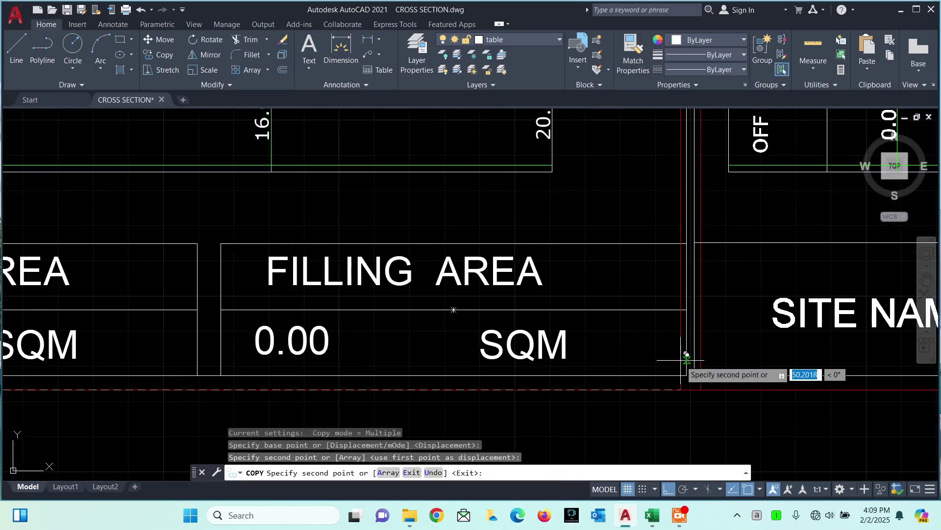
click(701, 386)
scroll(701, 386, down, 4)
middle_drag(710, 388, 481, 404)
scroll(421, 383, down, 4)
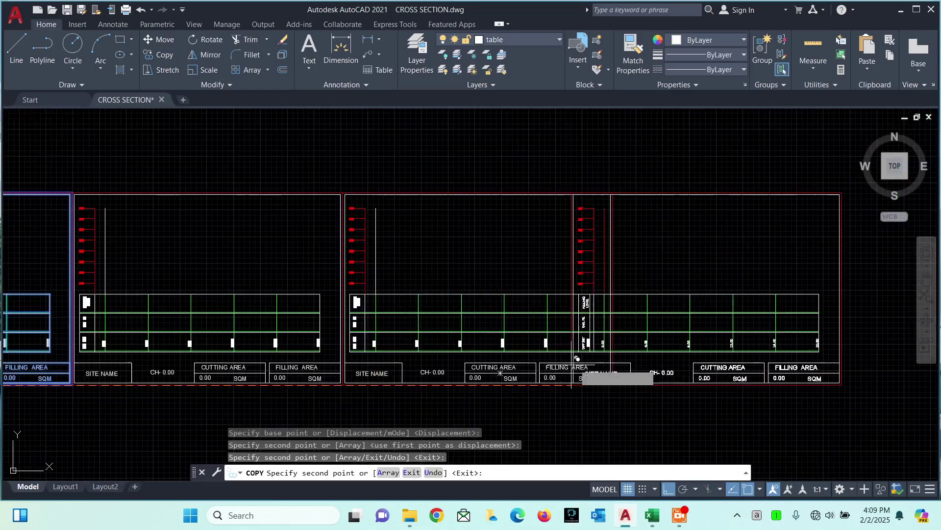
scroll(562, 411, up, 7)
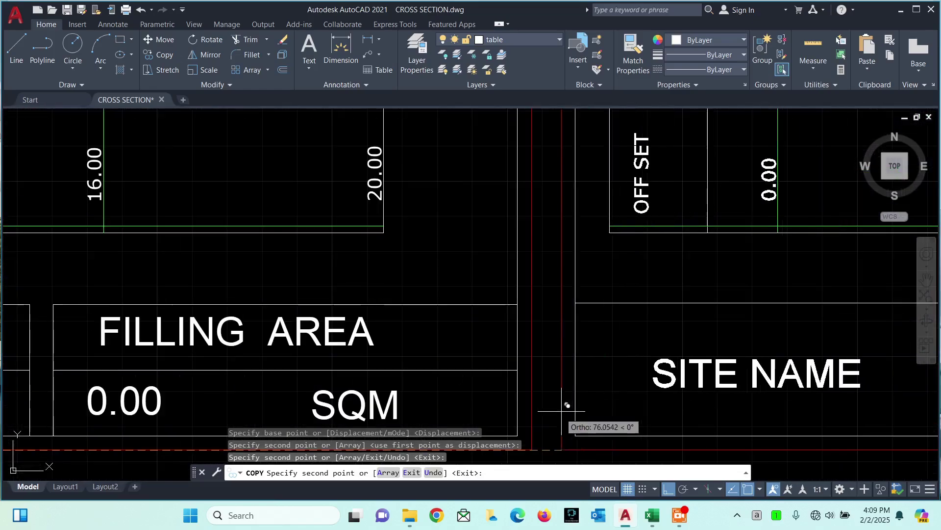
click(536, 448)
- Place a fourth copy of the sheet at the lower-right outer corner of the third copy
scroll(536, 448, down, 5)
scroll(598, 345, down, 4)
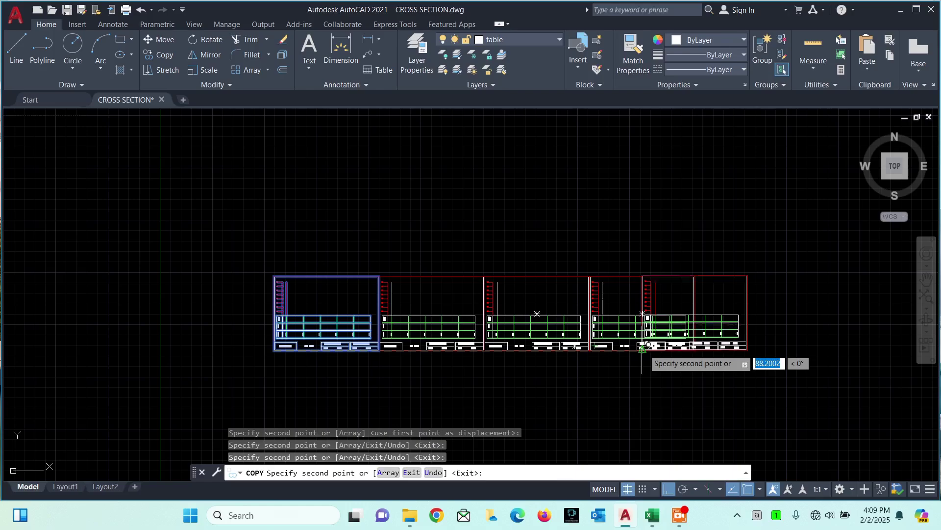
scroll(674, 349, up, 4)
scroll(673, 349, up, 5)
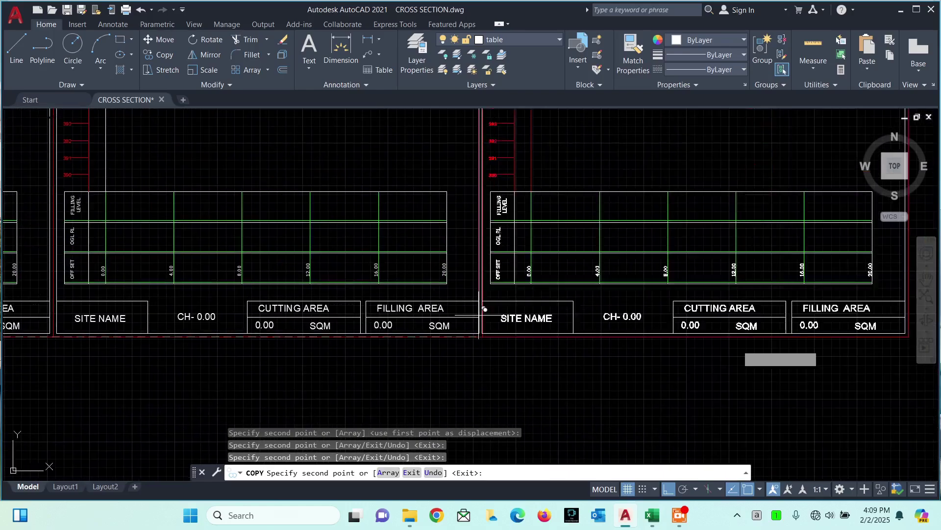
click(370, 299)
scroll(479, 290, down, 5)
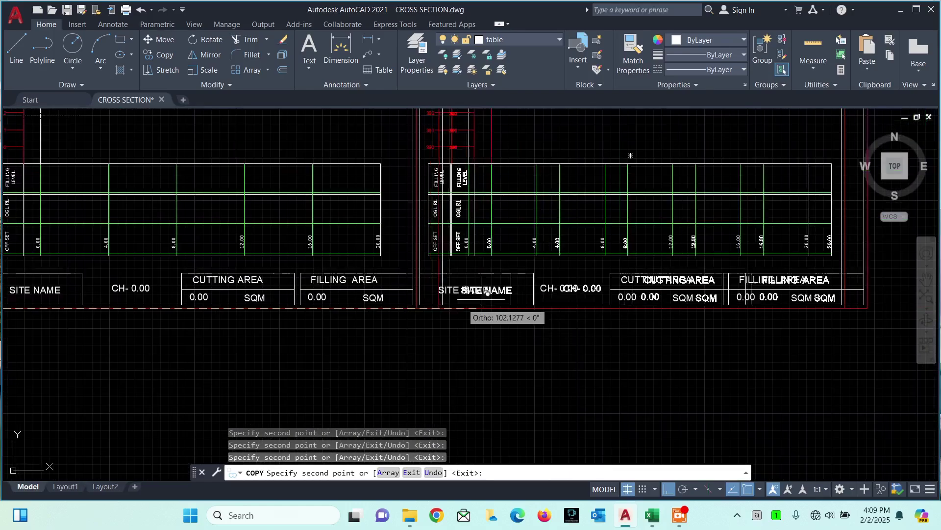
- Place a fifth copy of the sheet at the lower-right outer corner of the fourth copy and finish copying
scroll(673, 322, up, 4)
click(444, 328)
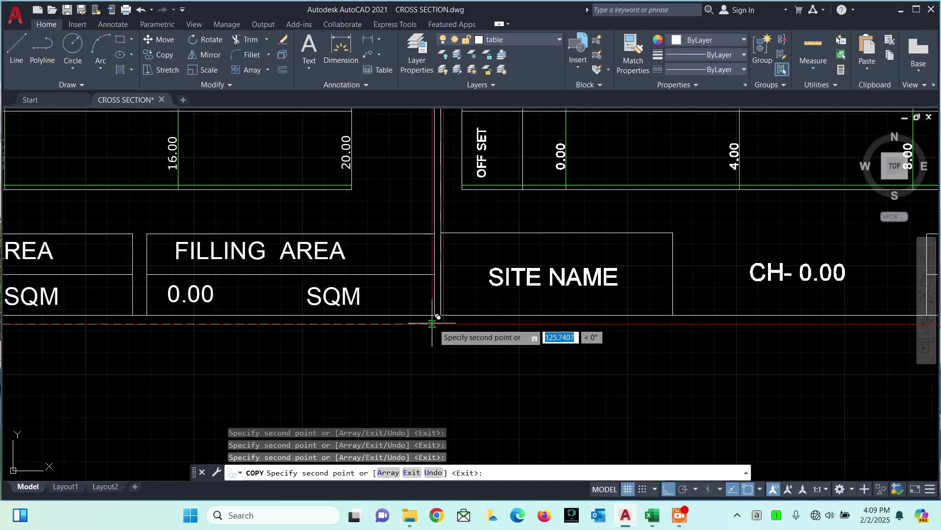
key(Escape)
scroll(457, 350, down, 7)
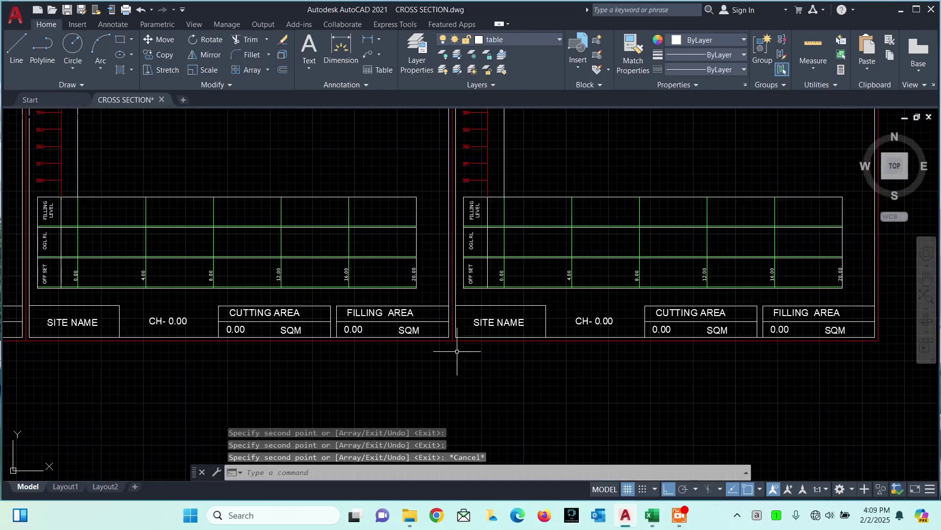
- Copy the whole row of six sheets from the outer border's upper-left corner to its lower-left corner, directly below the original row
click(239, 239)
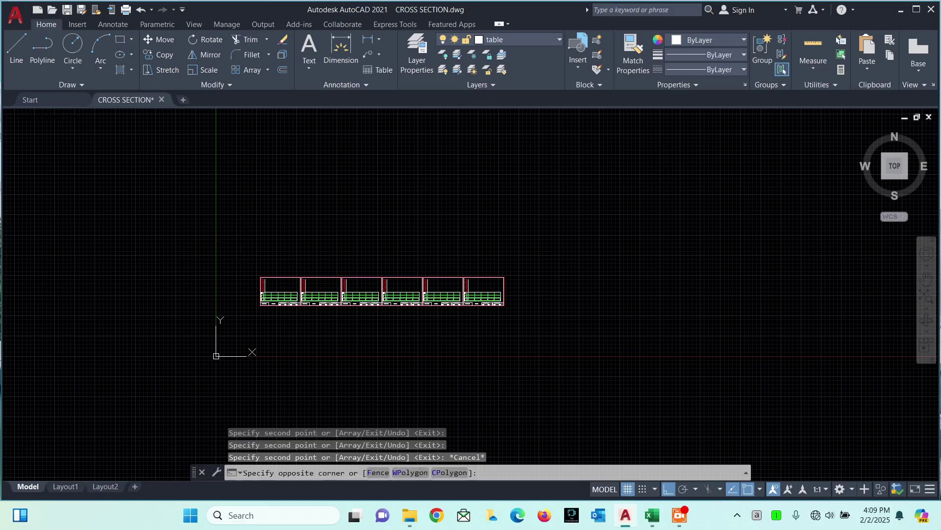
click(539, 321)
text(c)
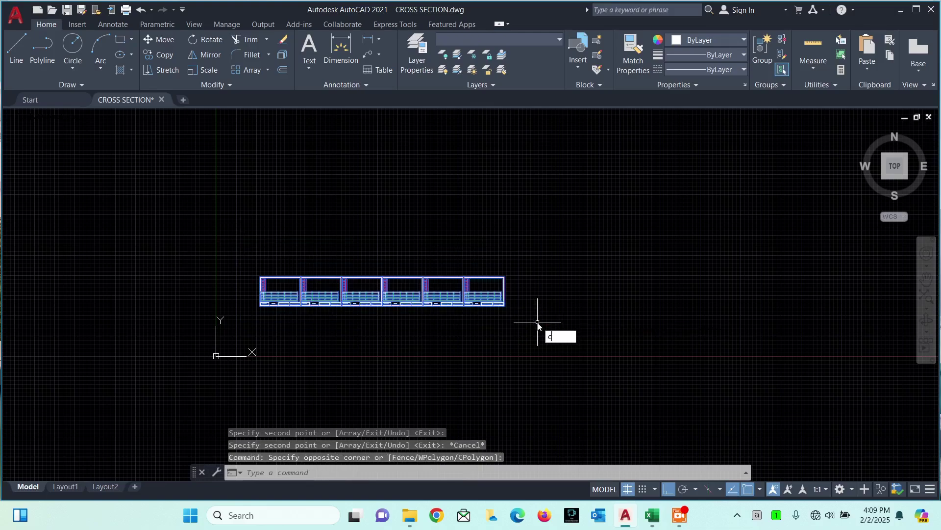
text(o)
key(Return)
scroll(216, 275, up, 8)
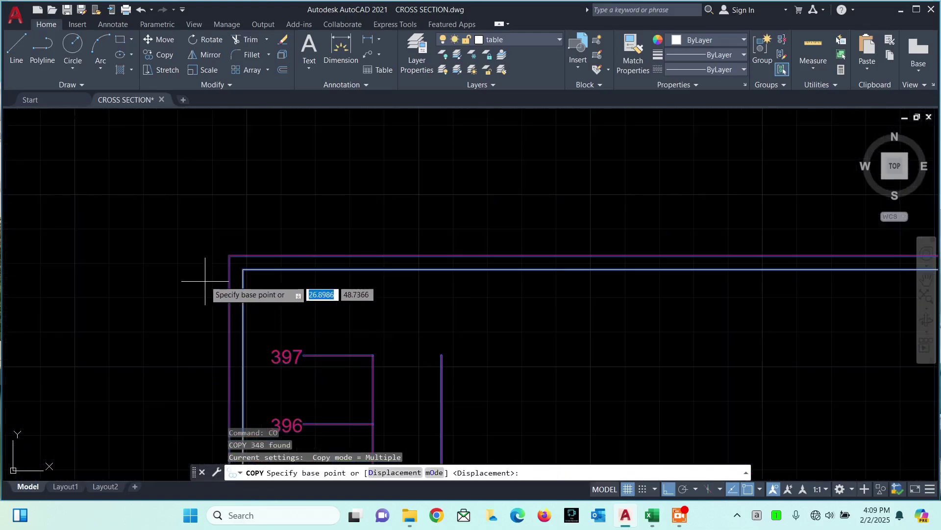
click(229, 255)
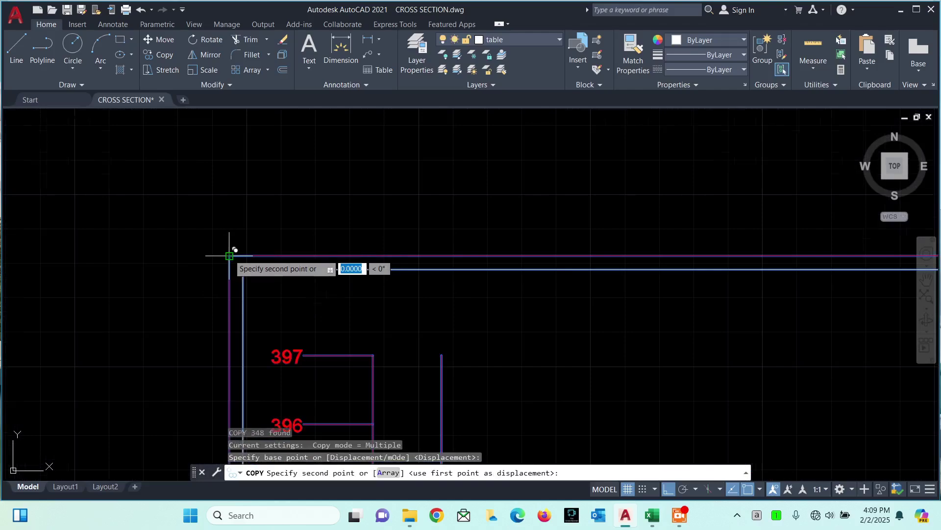
scroll(229, 255, down, 5)
scroll(215, 343, up, 7)
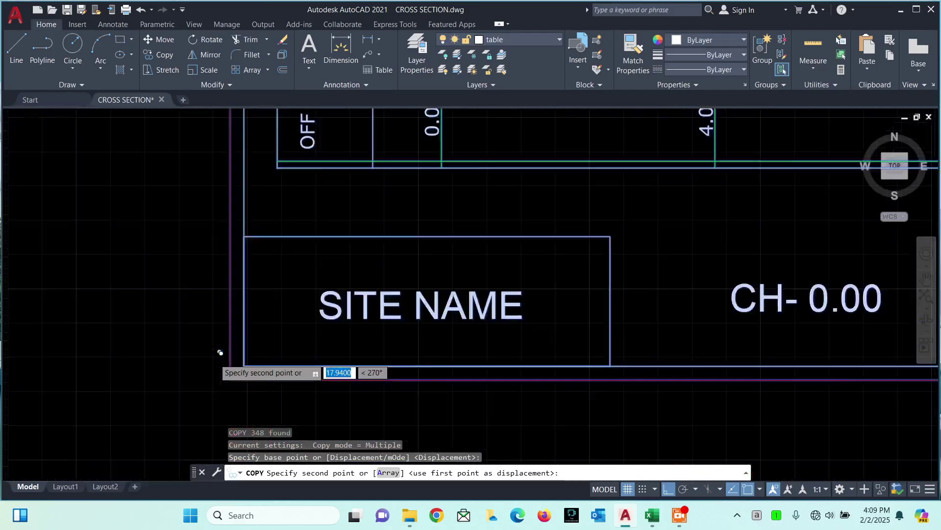
scroll(252, 389, up, 2)
click(242, 384)
- Place another copy of the row at the second row's lower-left outer corner to form a third row, and end the copy
scroll(217, 357, down, 4)
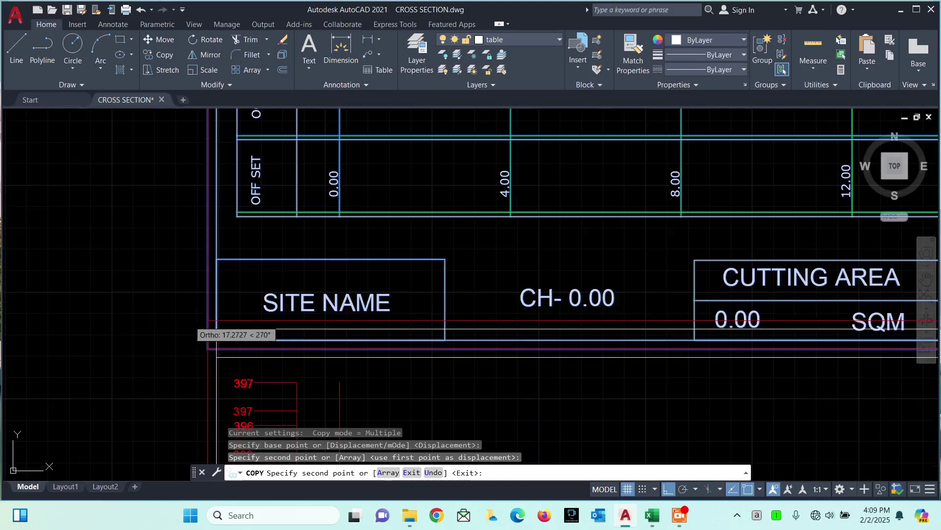
scroll(217, 358, down, 8)
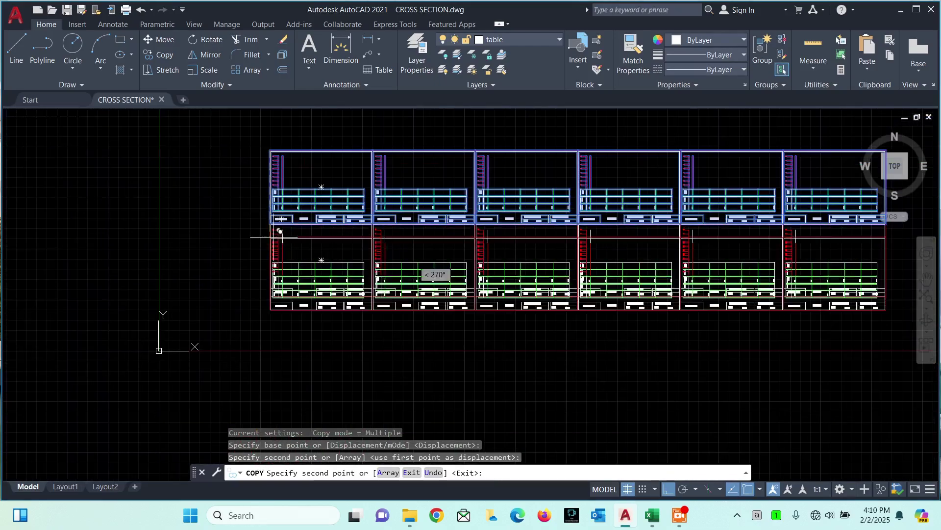
scroll(240, 313, up, 8)
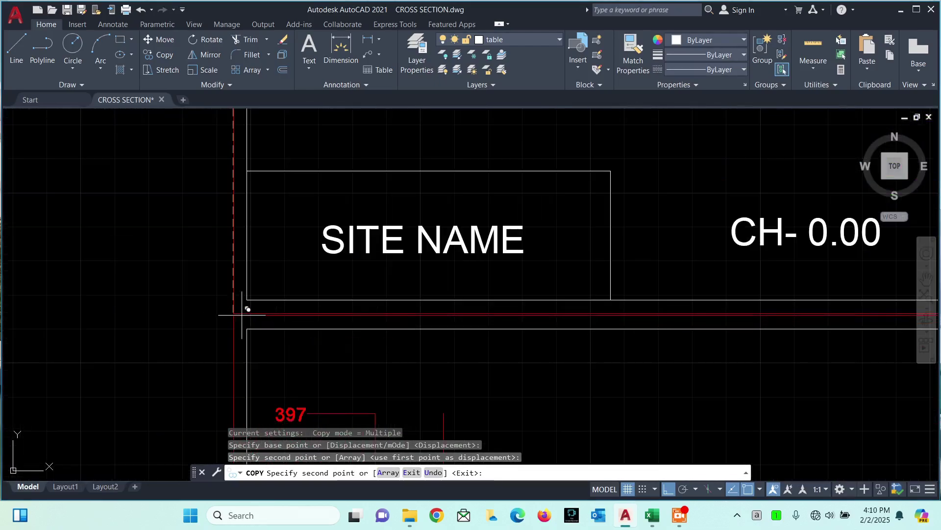
key(Escape)
scroll(312, 251, down, 8)
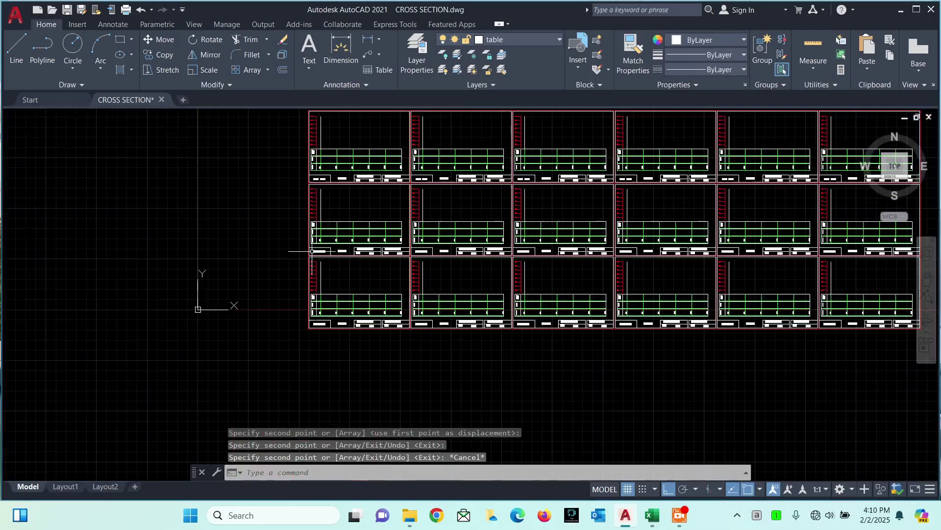
- Examine the three rows of copied sheets, from the full grid down to the individual title strips
scroll(311, 251, down, 5)
scroll(336, 217, up, 10)
scroll(465, 205, down, 5)
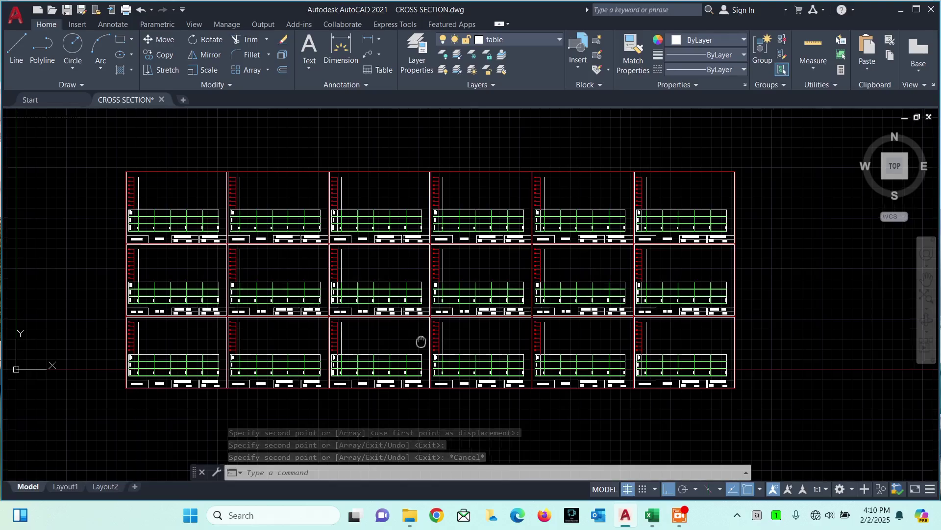
scroll(174, 317, up, 2)
scroll(325, 346, up, 5)
scroll(332, 286, down, 5)
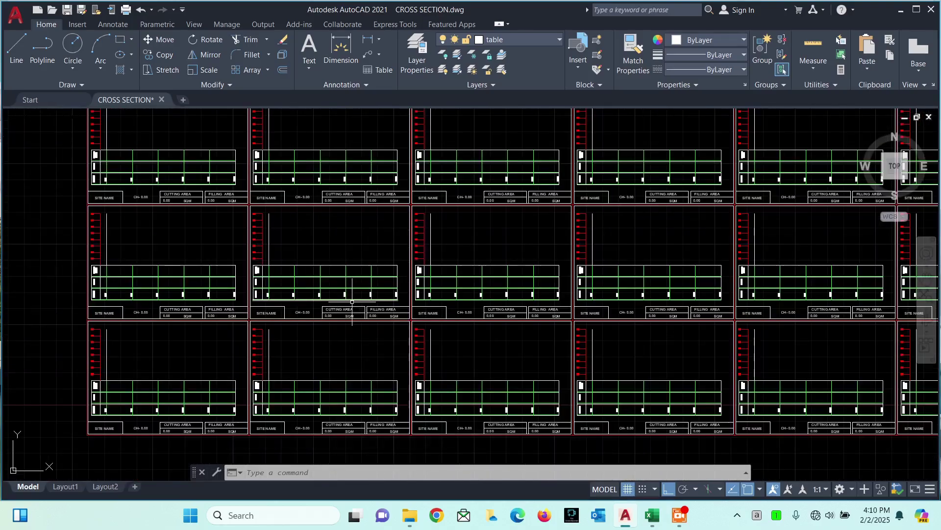
scroll(352, 302, up, 5)
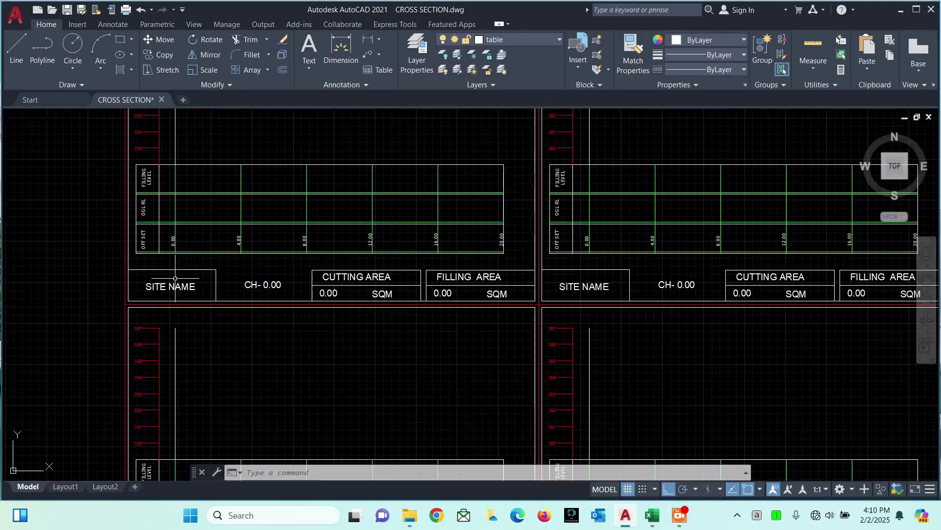
- Select every "CH- 0.00" label across the sheets with Select Similar, starting from the label in a left-hand sheet
click(257, 284)
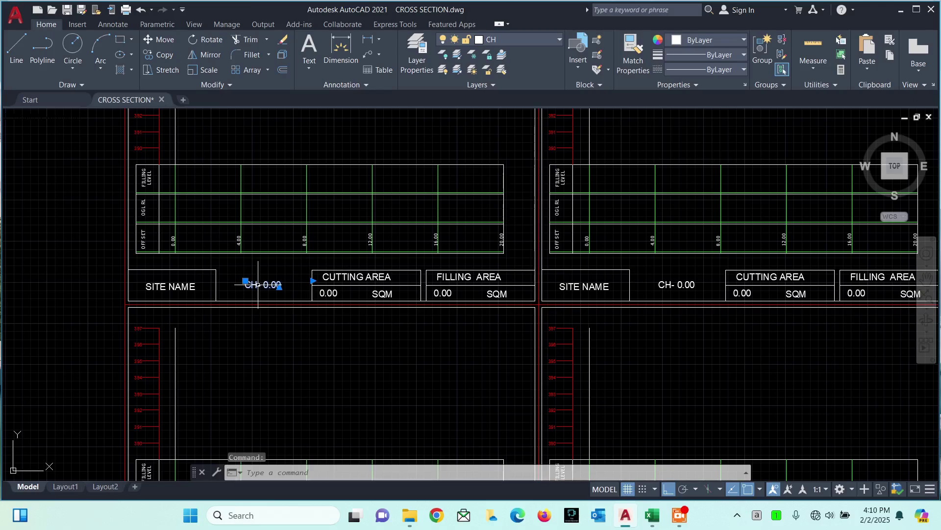
right_click(258, 286)
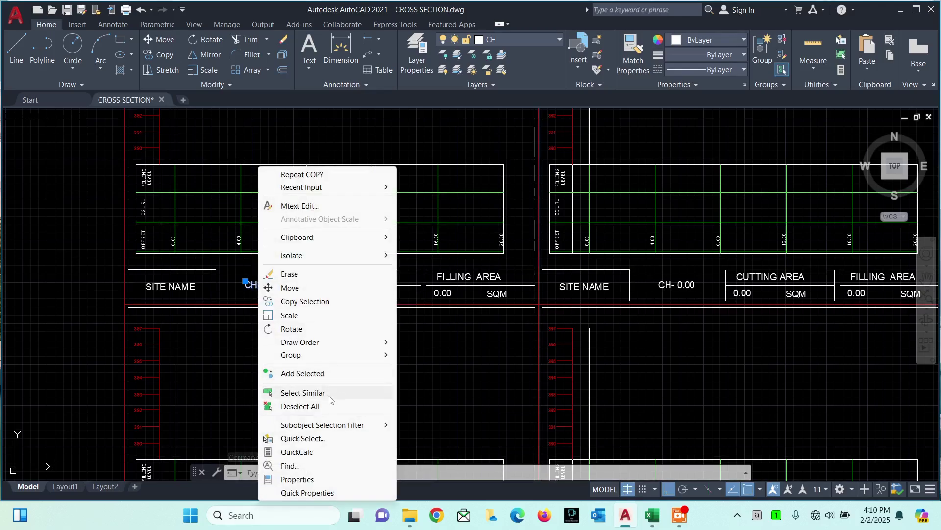
click(303, 393)
scroll(685, 397, down, 6)
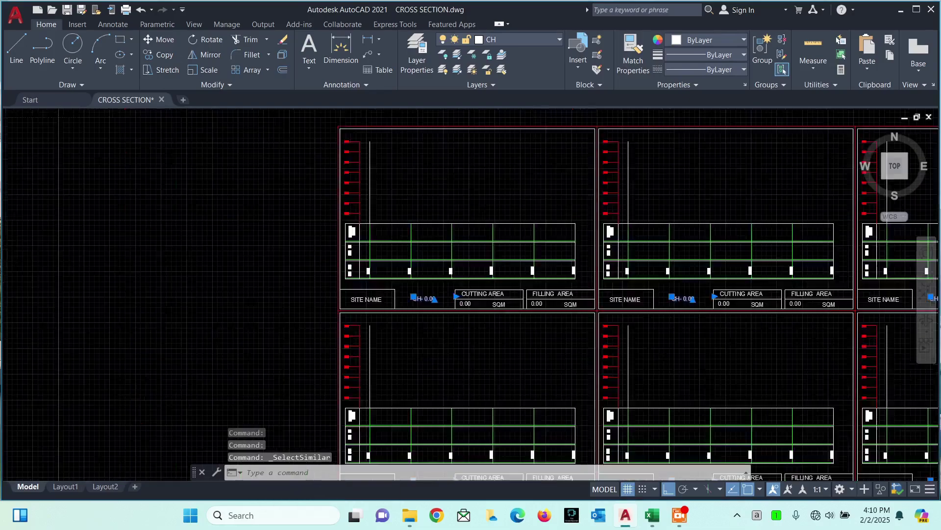
scroll(585, 347, up, 10)
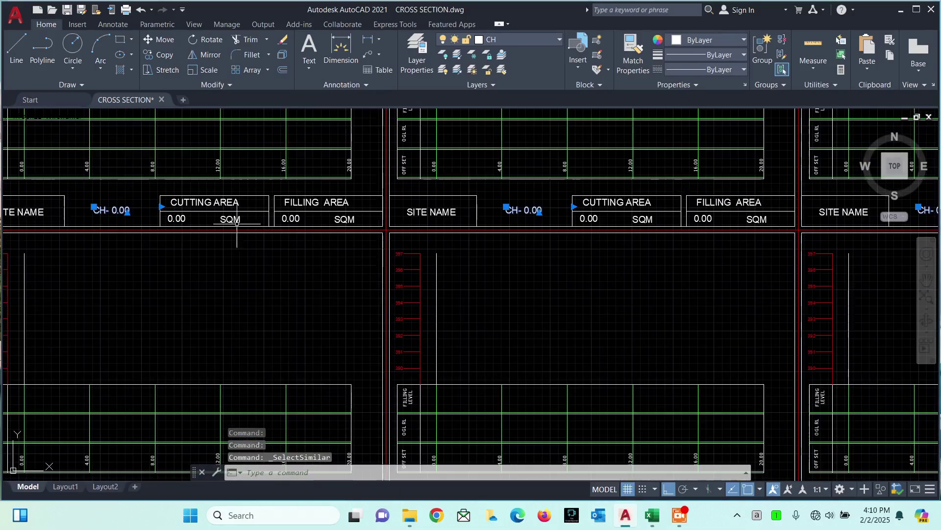
scroll(272, 245, up, 2)
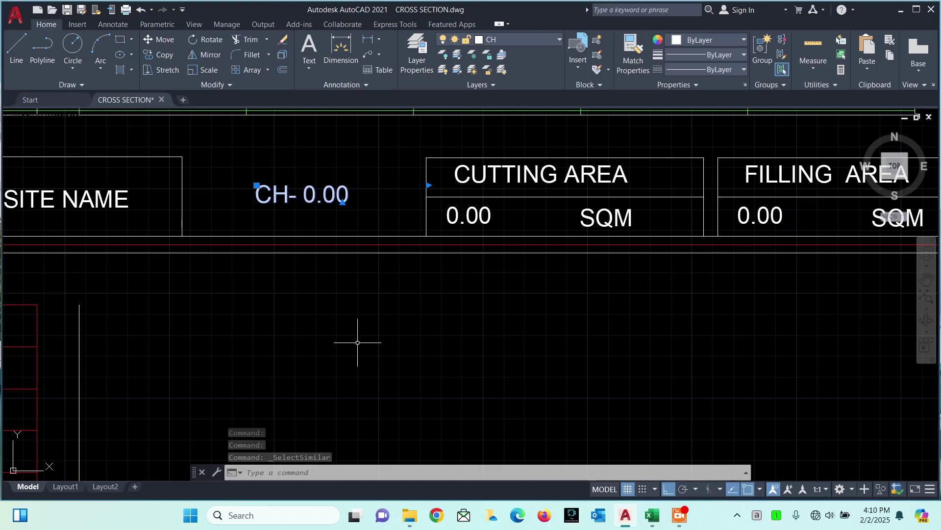
- Try to move all the selected chainage labels together, turning Ortho off during the move
text(M)
key(Return)
click(334, 347)
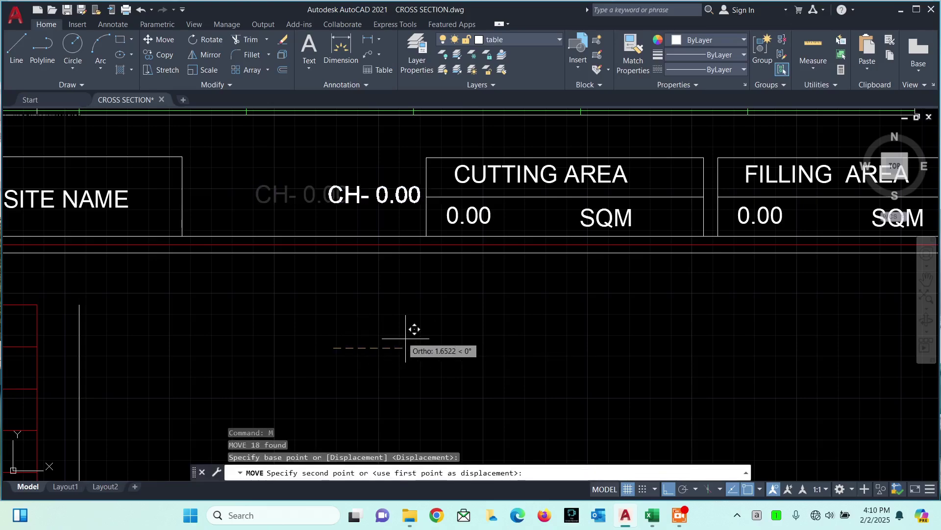
scroll(406, 338, down, 2)
scroll(431, 341, down, 4)
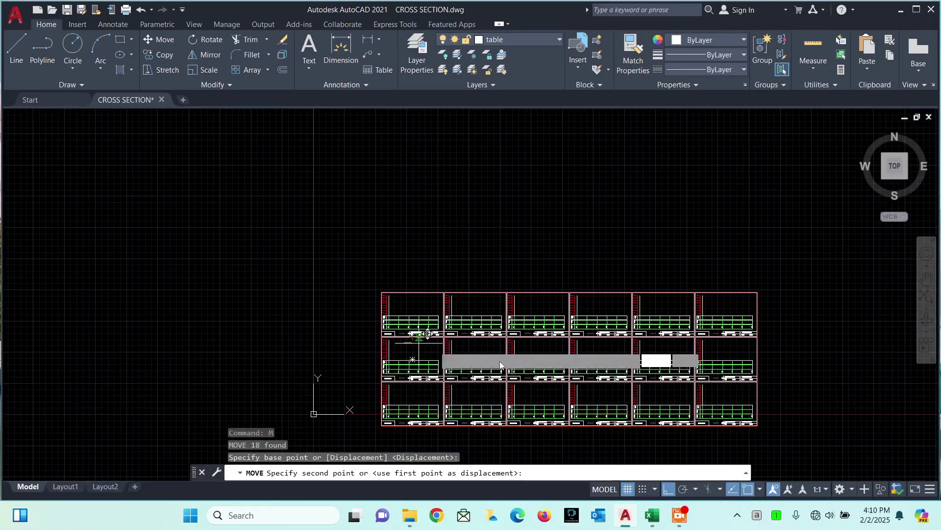
click(667, 489)
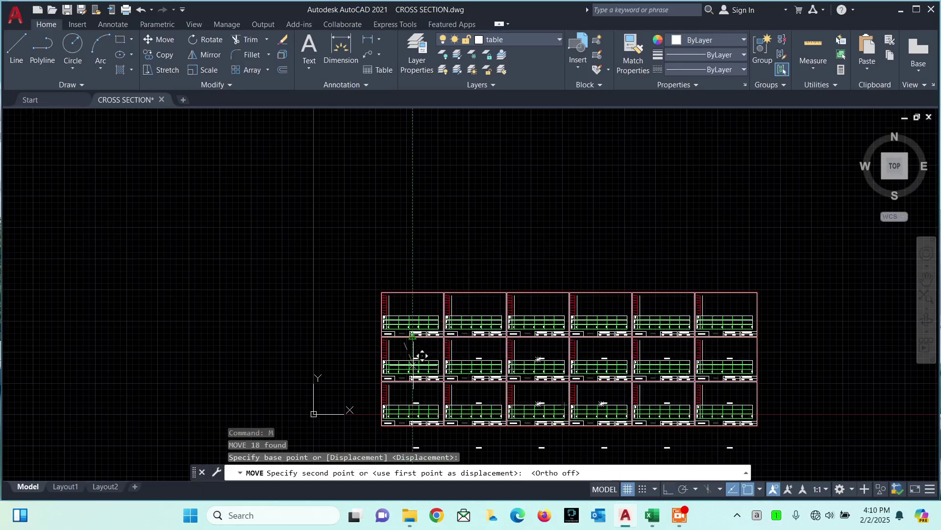
key(Escape)
- Reselect all the "CH- 0.00" labels with Select Similar, leaving the label's text content unedited
scroll(405, 329, up, 6)
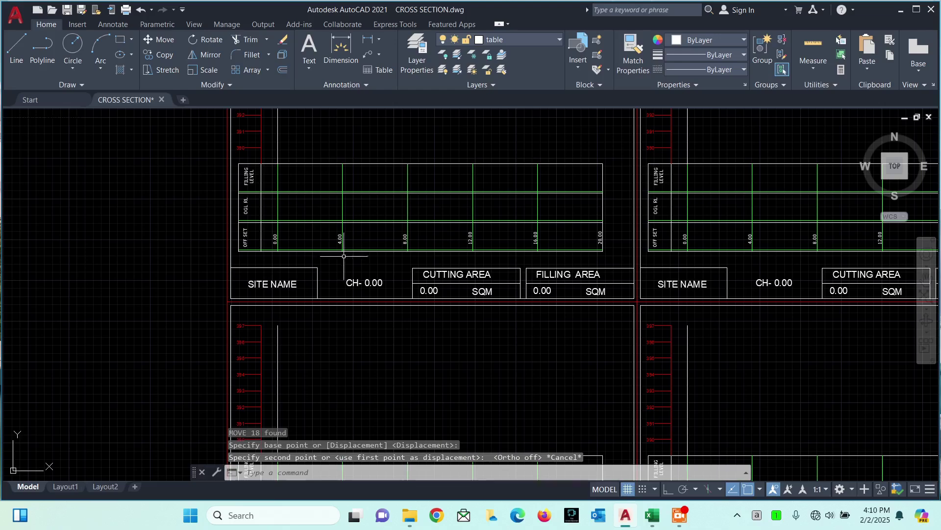
scroll(344, 256, up, 6)
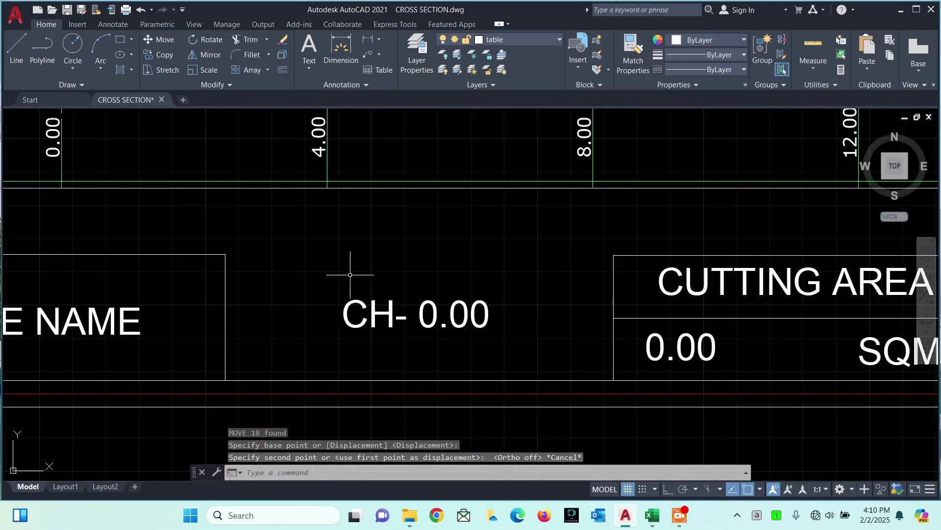
double_click(375, 309)
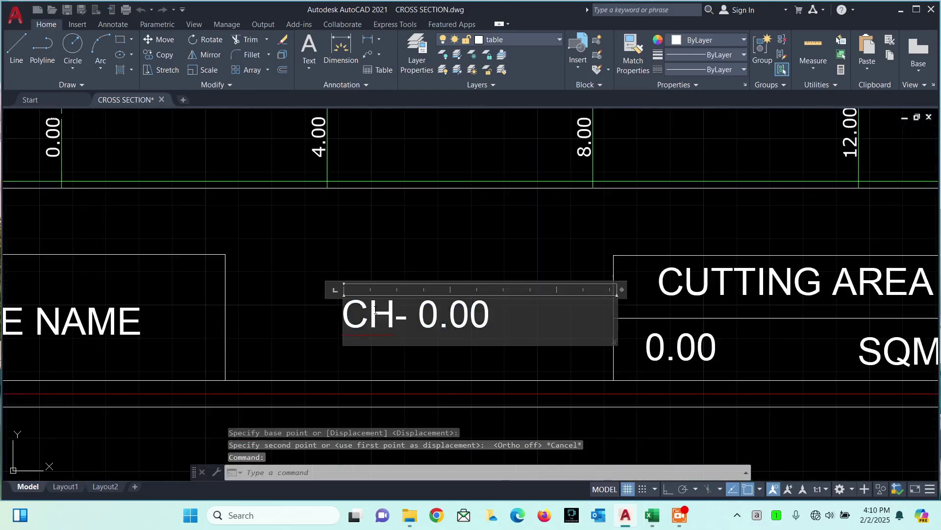
key(Escape)
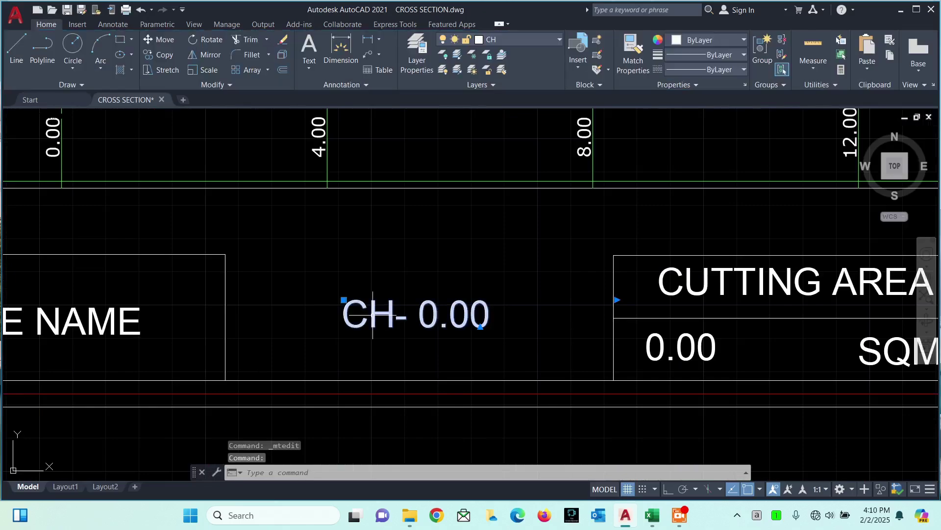
right_click(373, 314)
click(424, 391)
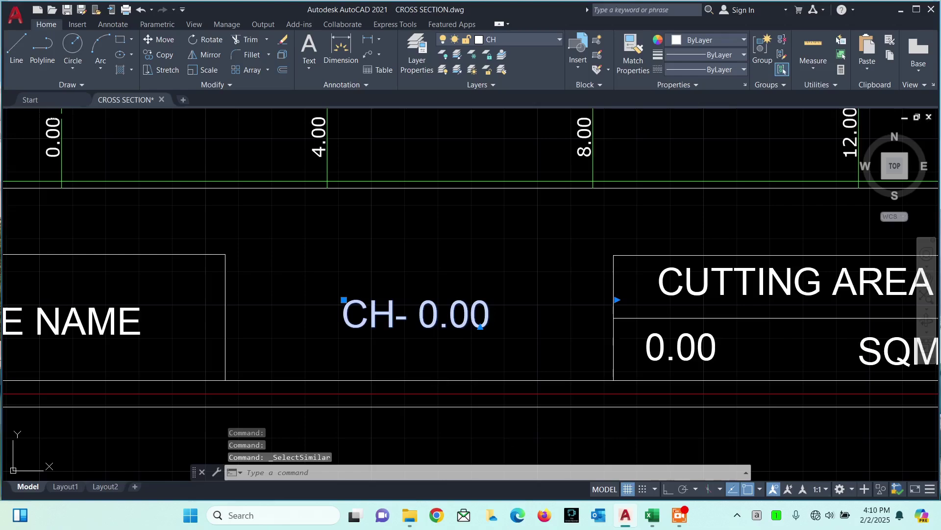
- Set the text height of all the selected chainage labels to 0.8 in their properties
text(ch)
key(Return)
scroll(363, 267, down, 5)
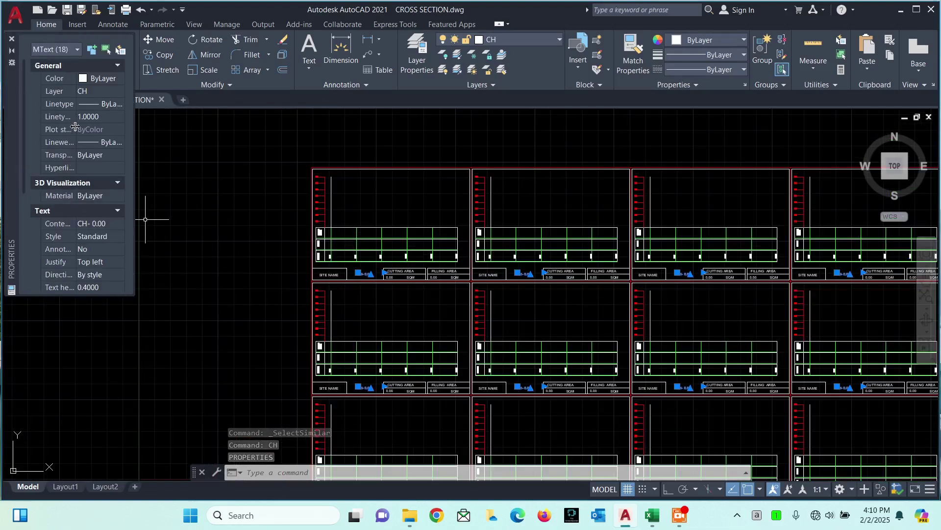
scroll(71, 204, down, 5)
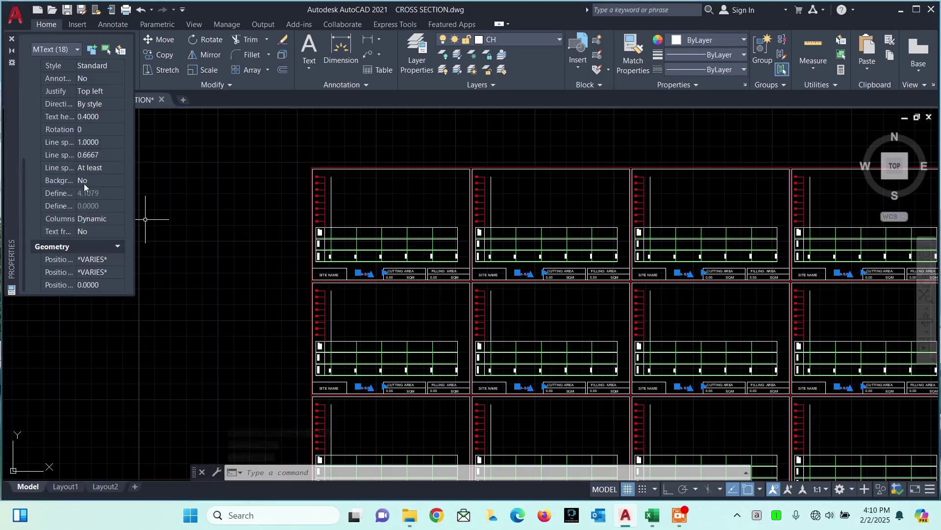
scroll(84, 183, up, 1)
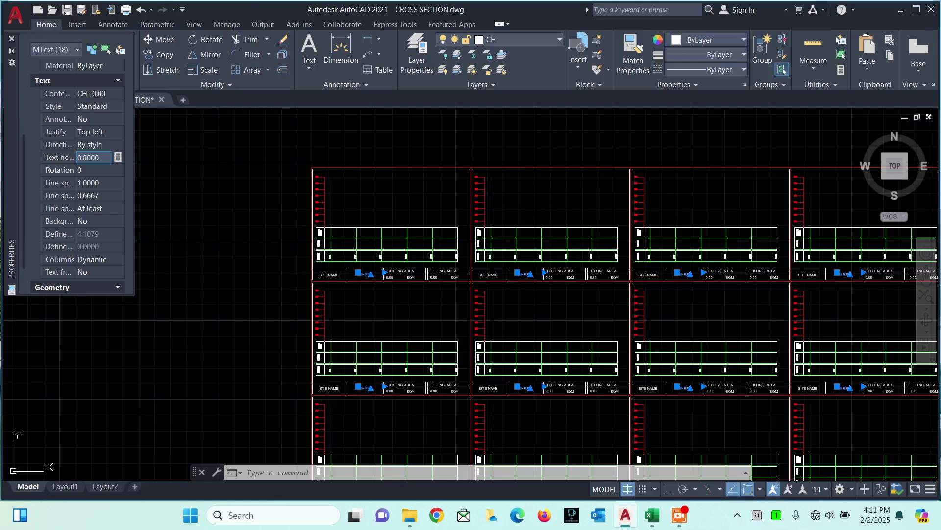
click(541, 334)
click(527, 329)
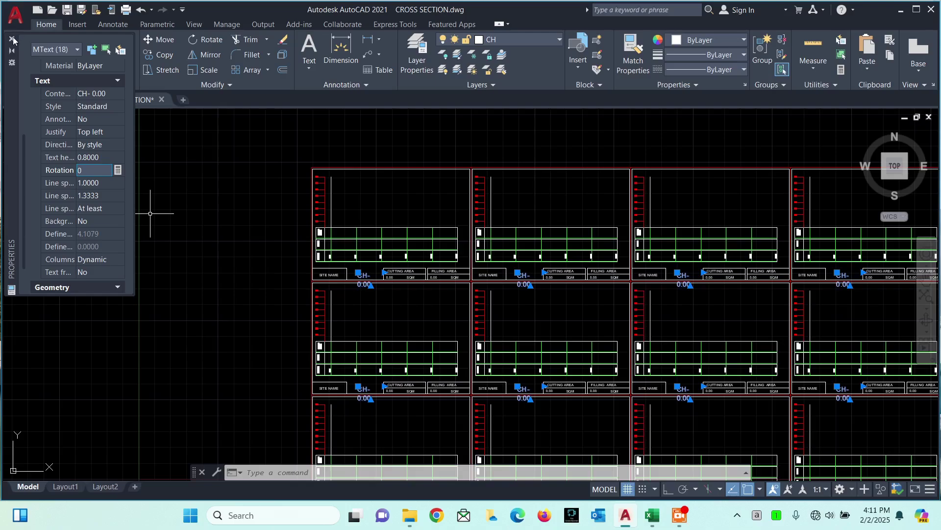
click(13, 40)
- Review the enlarged chainage labels across the sheets and undo their text height change
scroll(326, 281, up, 4)
scroll(393, 299, down, 4)
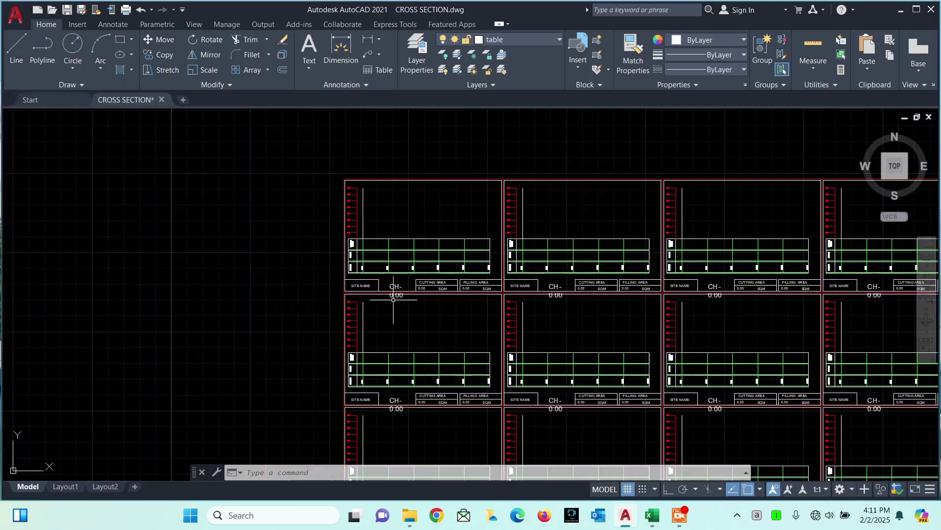
middle_drag(614, 332, 487, 249)
scroll(619, 240, up, 3)
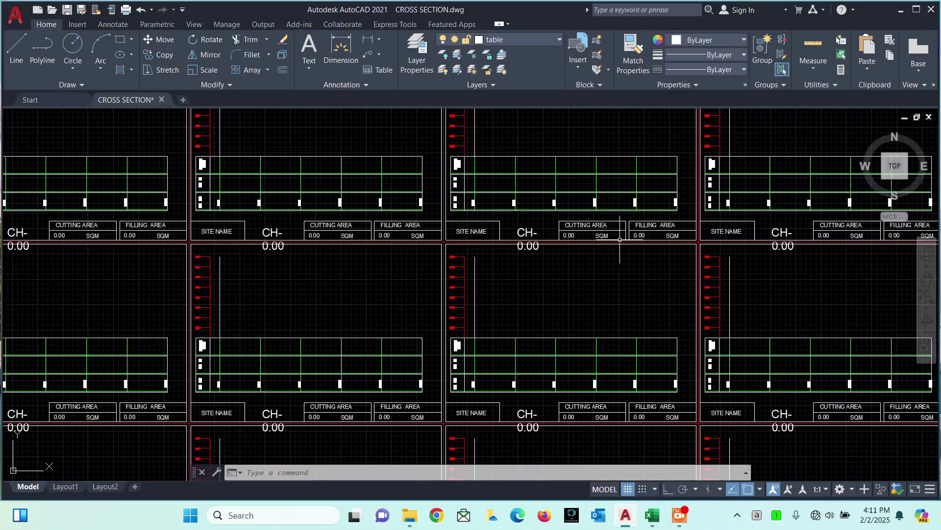
scroll(576, 280, down, 2)
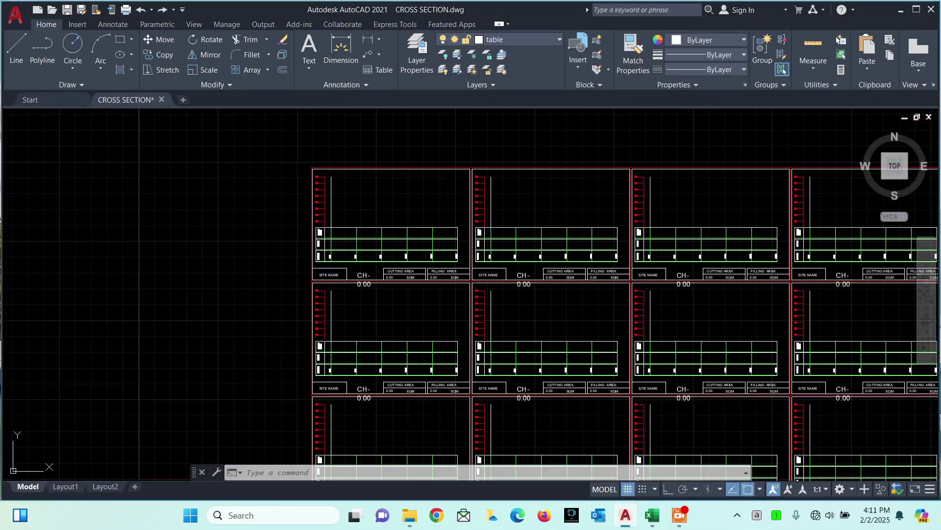
scroll(417, 264, up, 5)
scroll(535, 274, down, 4)
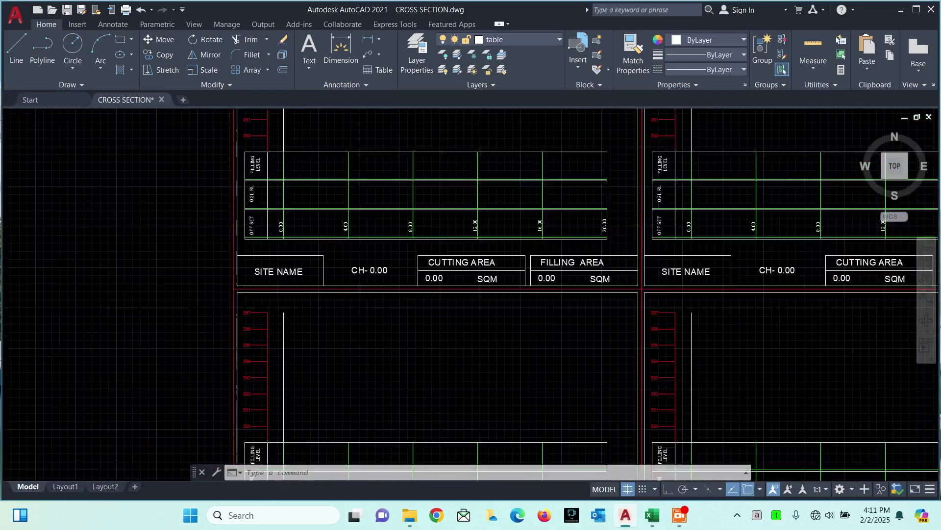
- Turn off the "cutting area Table" and "C area value" layers to hide the cutting area tables on every sheet
middle_drag(531, 274, 408, 287)
scroll(408, 274, up, 4)
scroll(409, 274, down, 4)
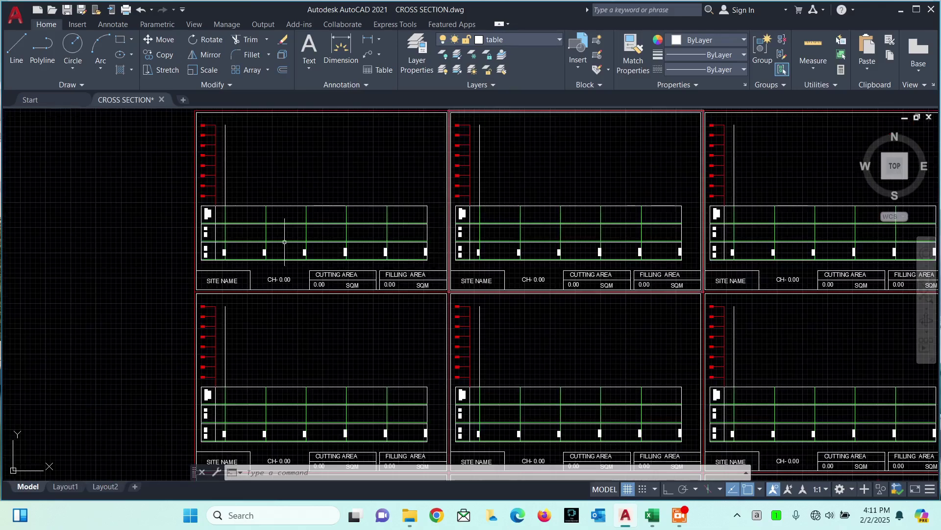
click(517, 40)
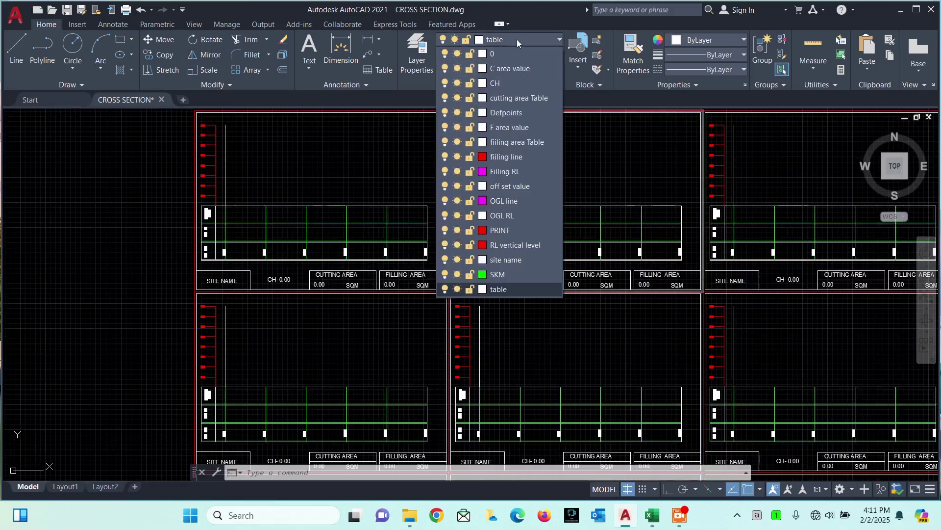
click(445, 98)
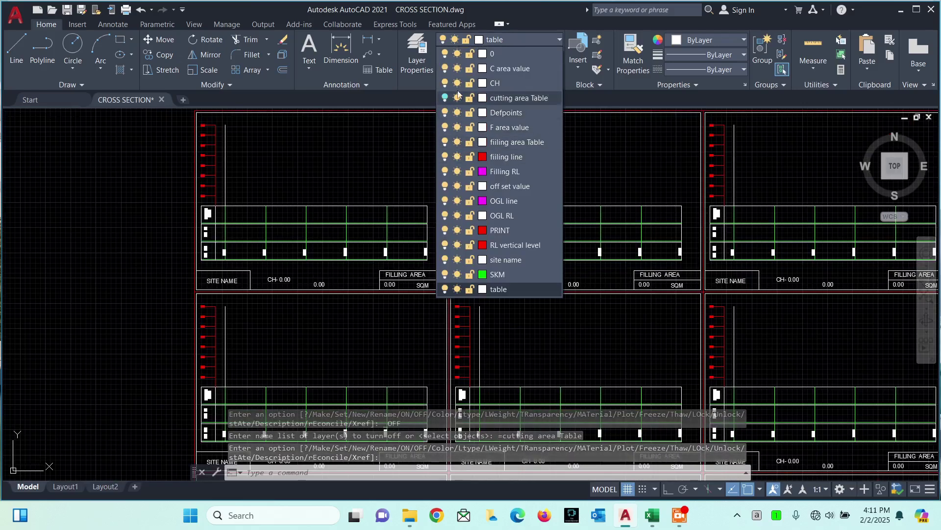
click(445, 68)
- Examine the sheet grid to check how every sheet looks without the cutting area tables
scroll(311, 298, down, 4)
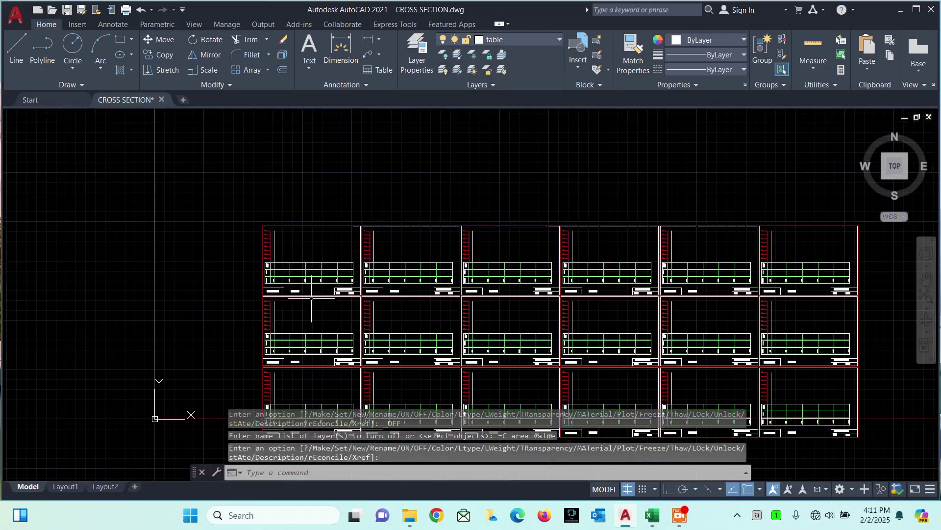
scroll(447, 290, up, 5)
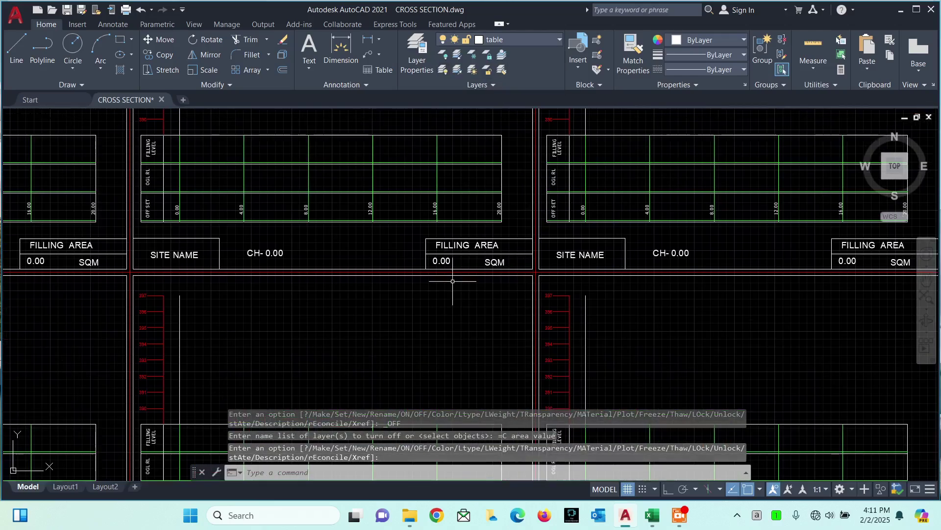
scroll(502, 265, down, 1)
scroll(316, 200, down, 3)
middle_drag(316, 200, 414, 217)
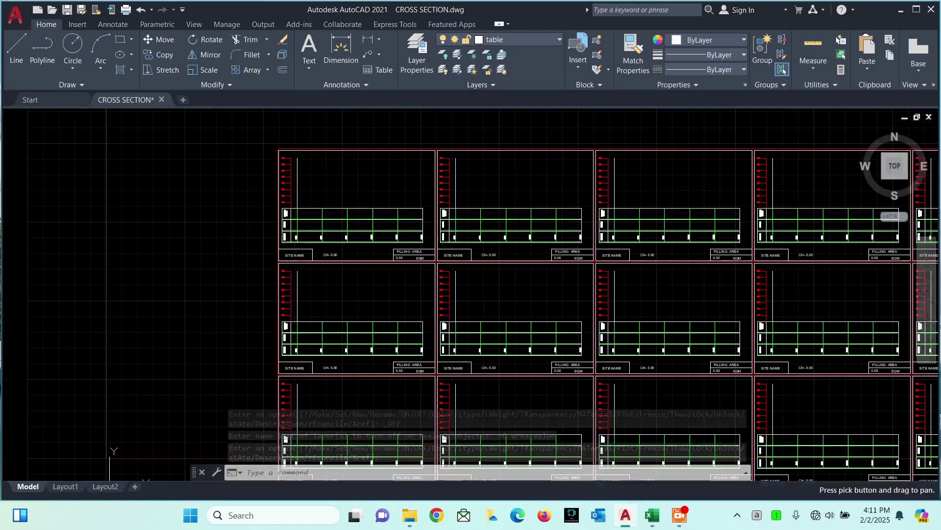
scroll(357, 228, up, 6)
middle_drag(365, 255, 457, 269)
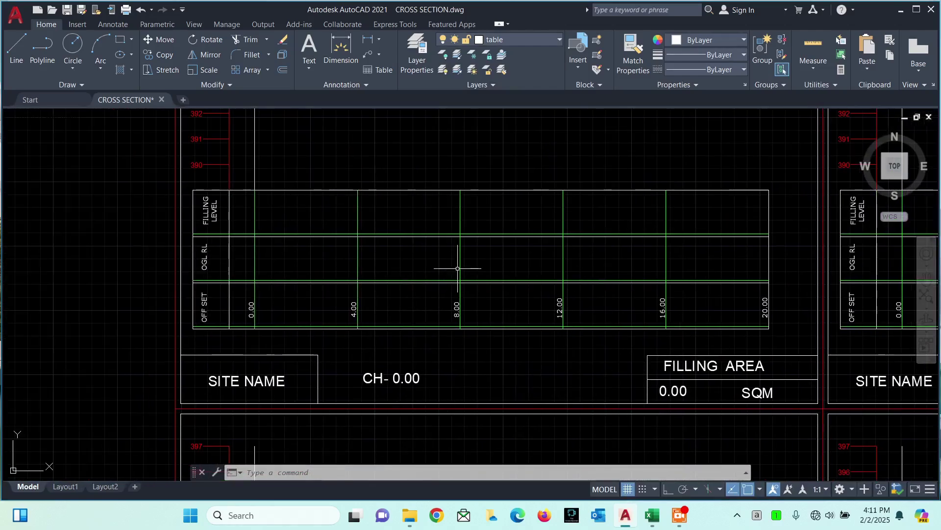
scroll(350, 269, down, 4)
- Examine the first sheet's level table, its green grid lines and its offset labels from 0.00 to 20.00
scroll(336, 267, up, 6)
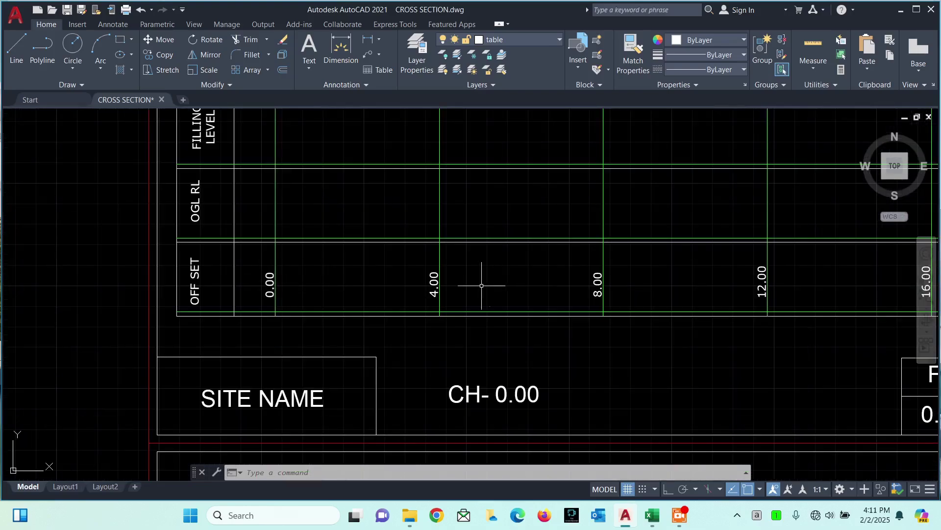
scroll(481, 286, down, 2)
middle_drag(562, 287, 365, 287)
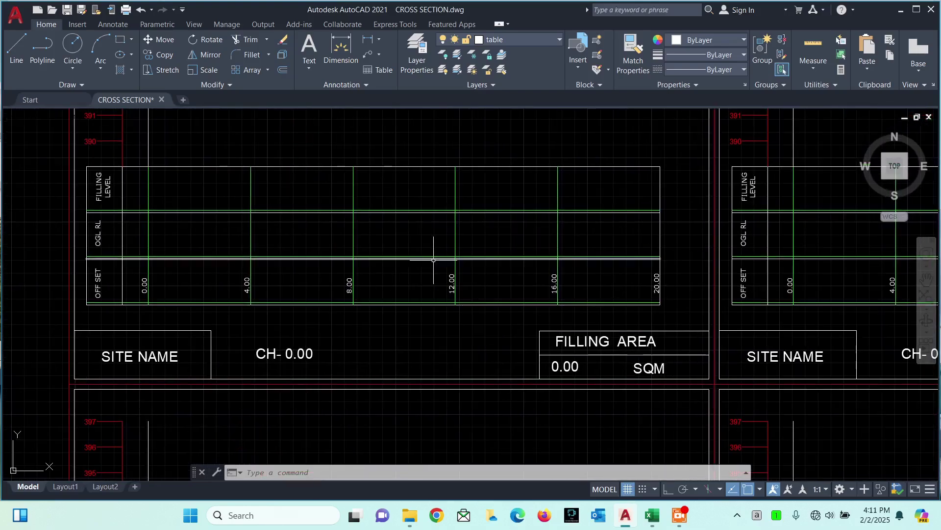
scroll(447, 298, up, 4)
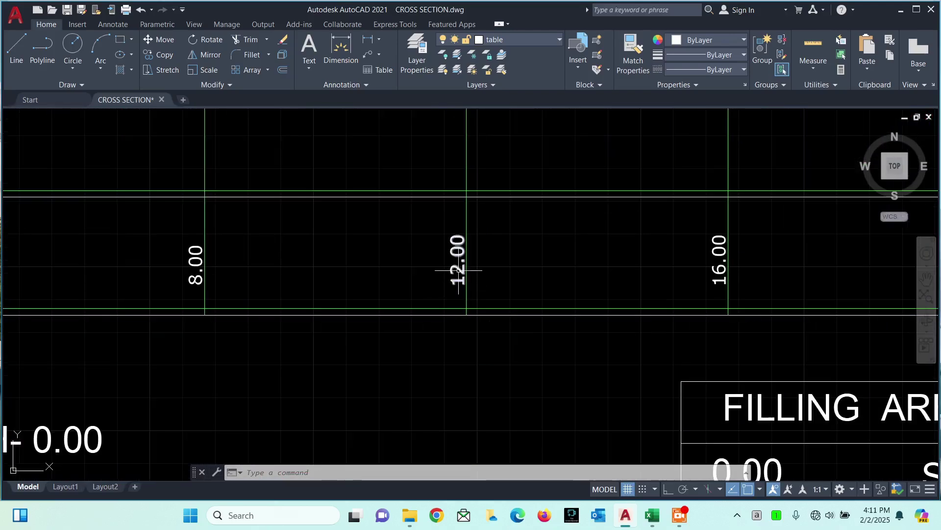
scroll(463, 261, down, 4)
middle_drag(180, 210, 280, 213)
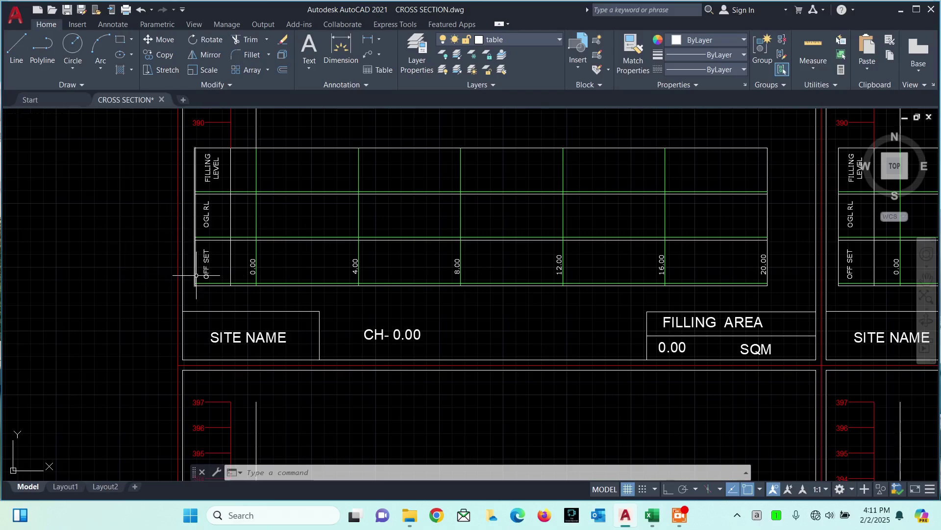
scroll(198, 271, up, 4)
scroll(202, 269, down, 4)
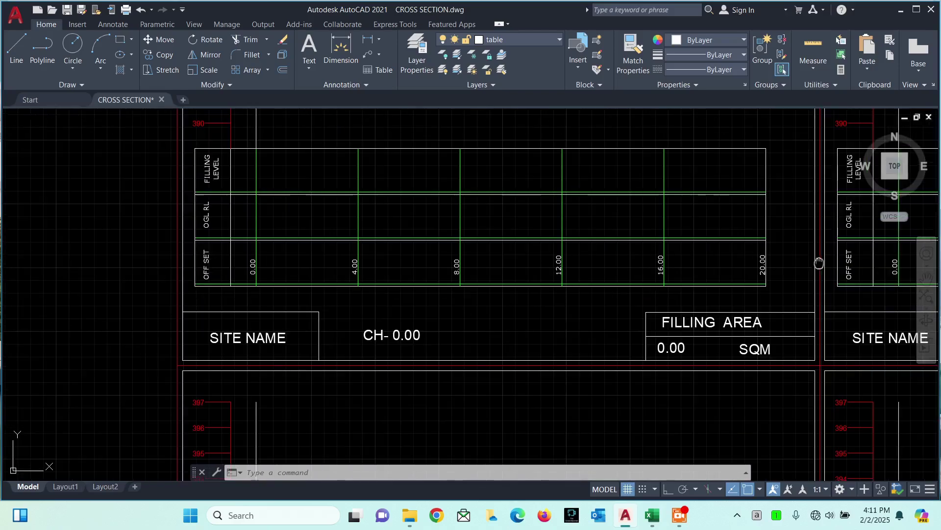
middle_drag(819, 263, 644, 263)
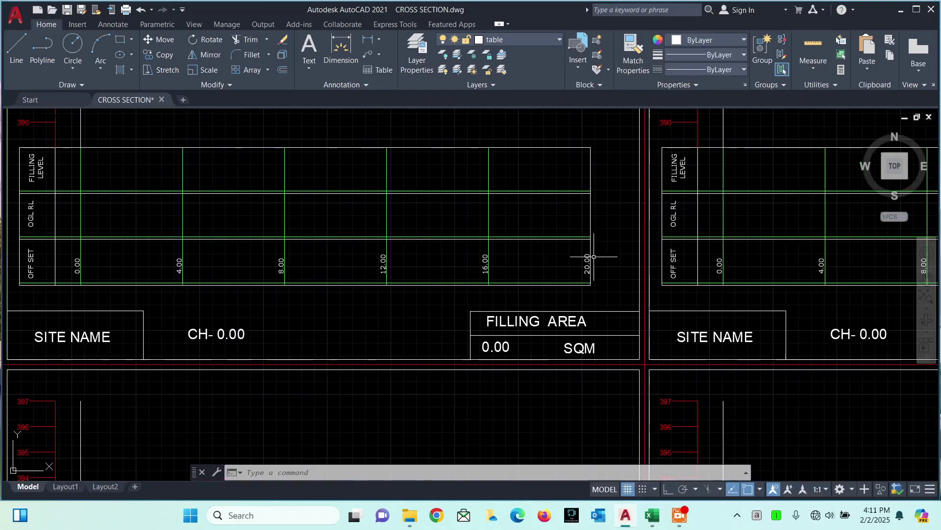
middle_drag(622, 269, 624, 268)
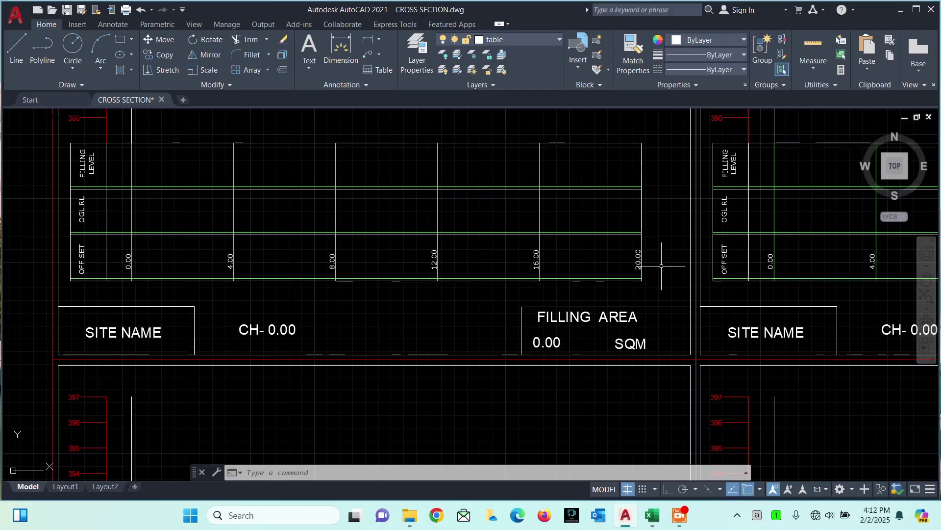
middle_drag(113, 256, 293, 282)
scroll(313, 283, up, 2)
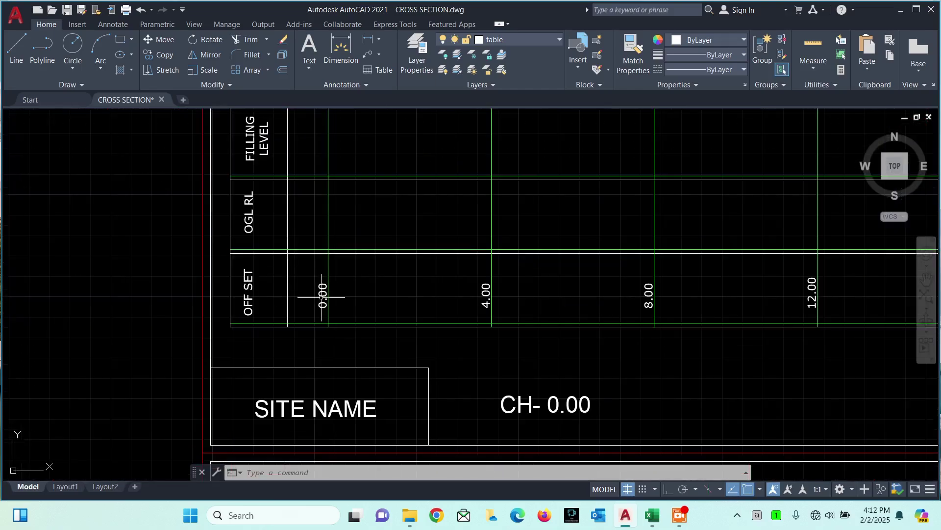
scroll(322, 297, down, 2)
middle_drag(801, 293, 668, 284)
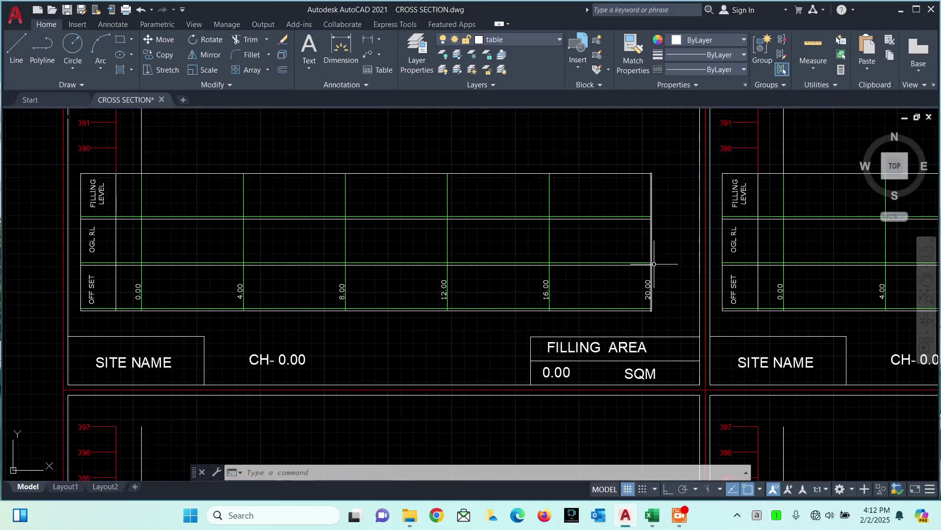
scroll(683, 242, down, 2)
middle_drag(545, 254, 475, 277)
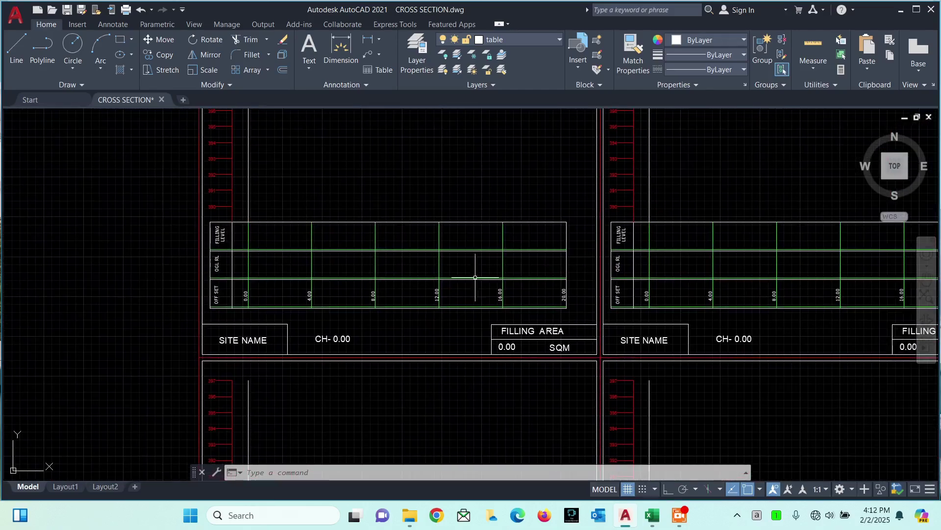
scroll(329, 279, up, 2)
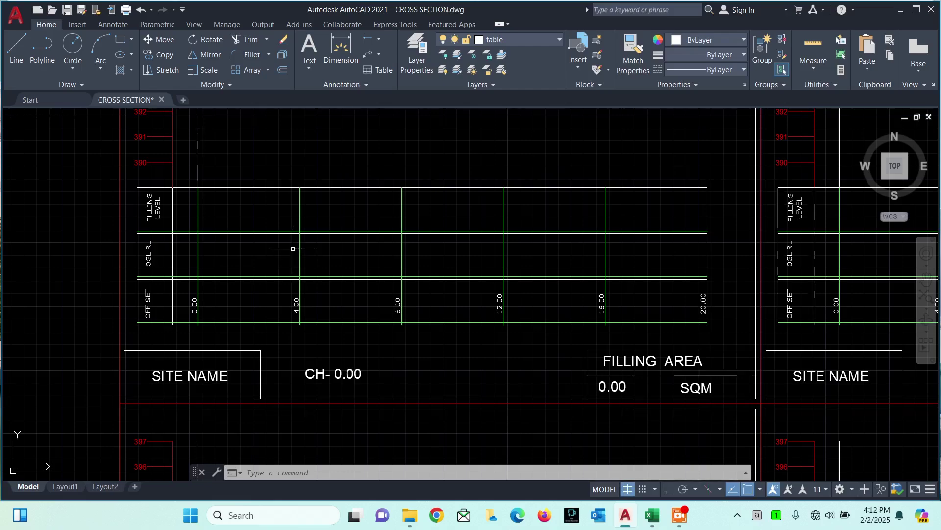
- Check which layer the green vertical line at offset 4.00 uses and turn off the SKM layer
scroll(291, 248, up, 4)
click(309, 250)
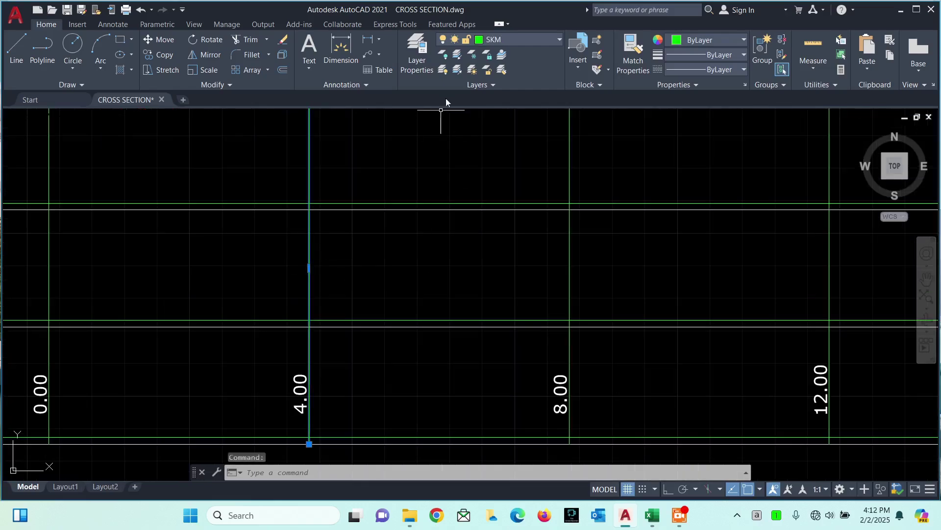
key(Escape)
click(511, 36)
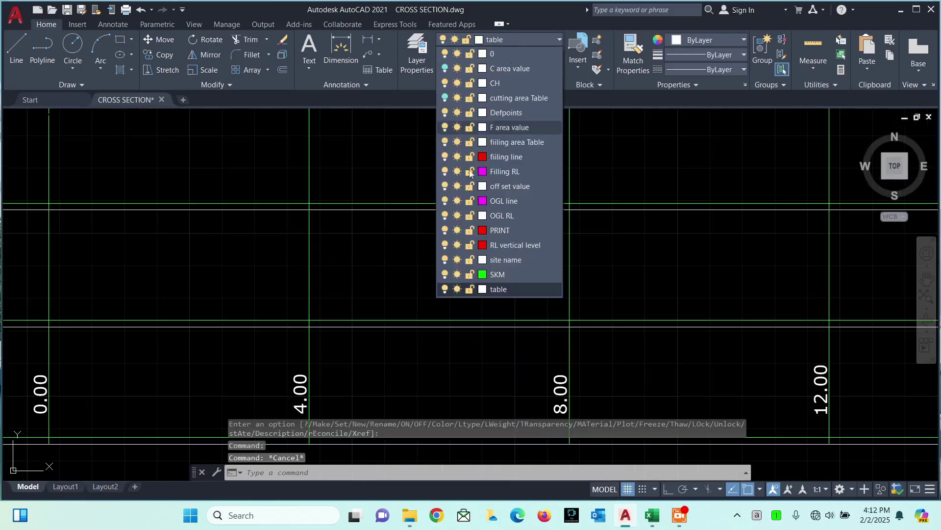
click(445, 274)
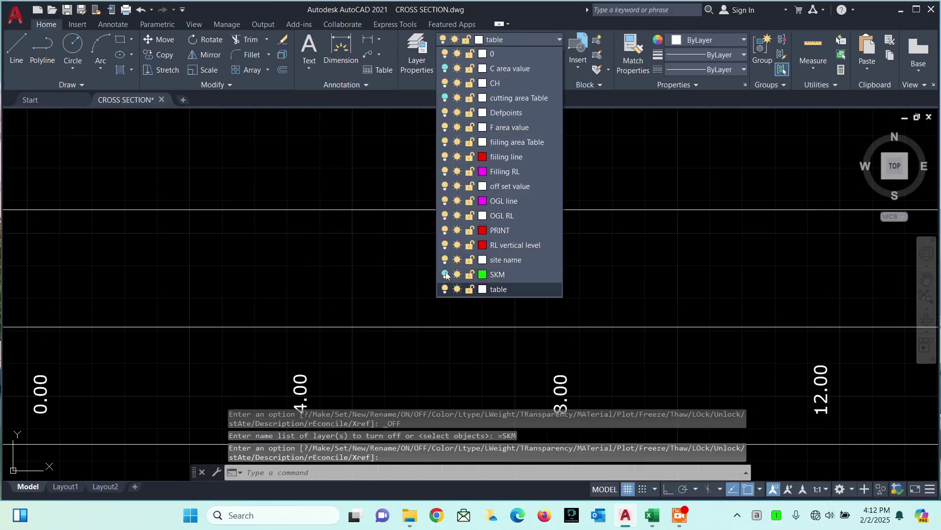
- Select the 8.00 offset label for reference and turn off the "off set value" layer
scroll(416, 294, up, 4)
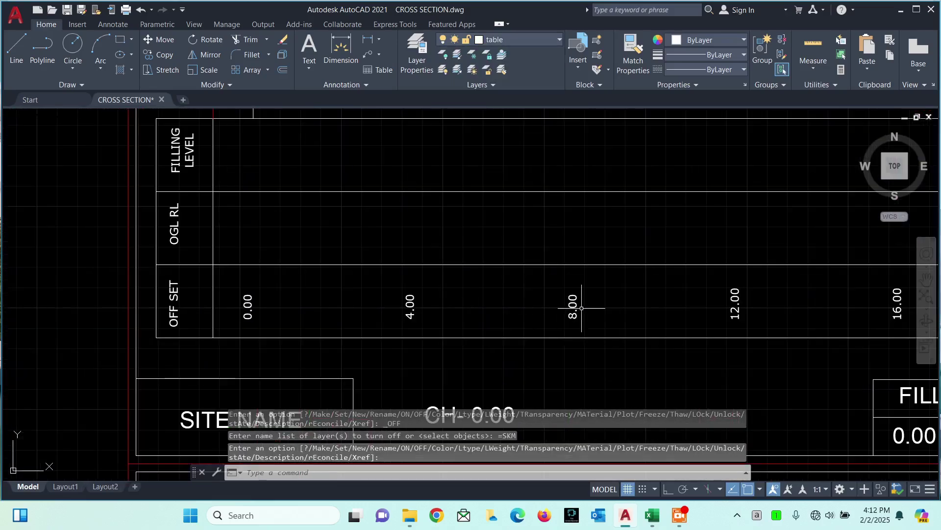
click(571, 307)
click(520, 38)
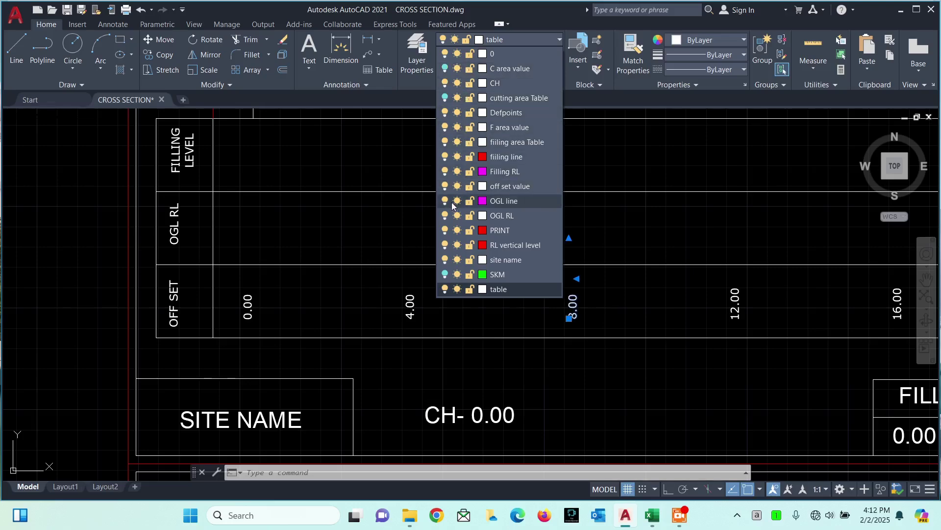
click(445, 186)
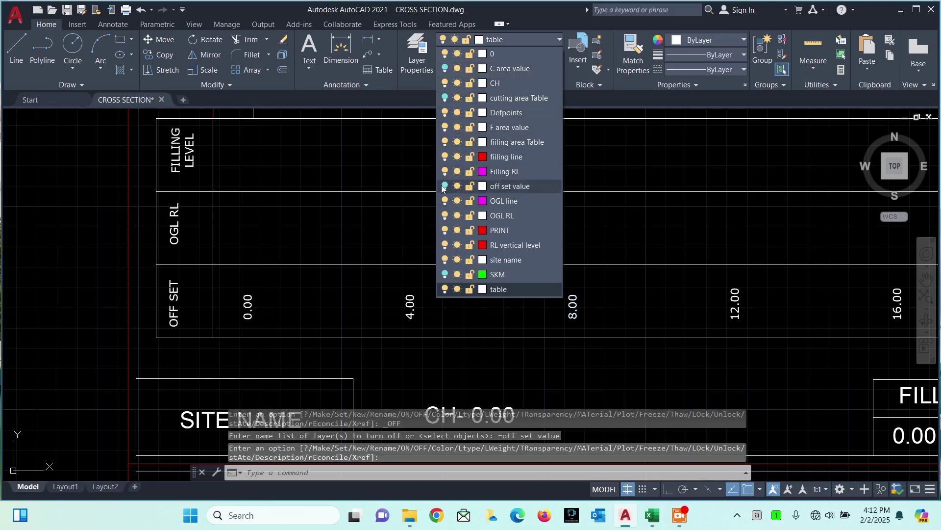
key(Escape)
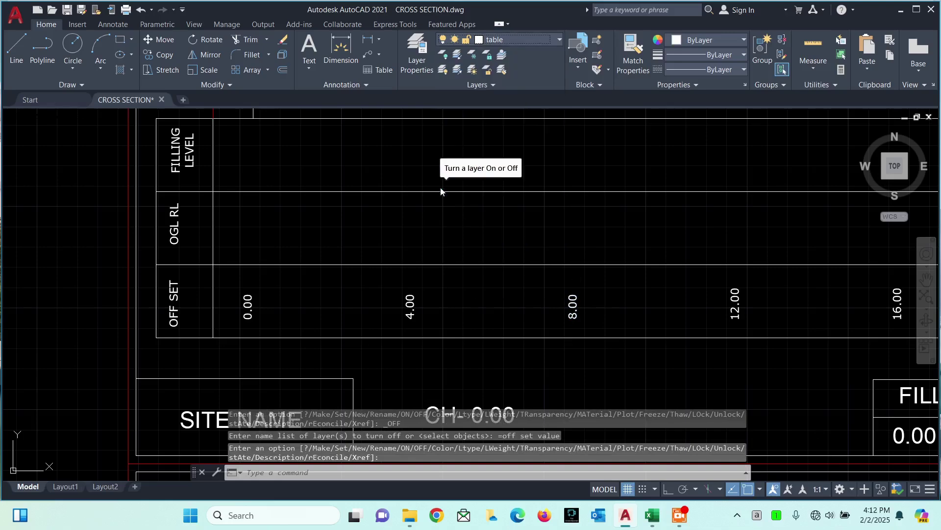
- Use Select Similar on the 4.00 offset label to check which texts share its properties, and clear the selection
click(411, 305)
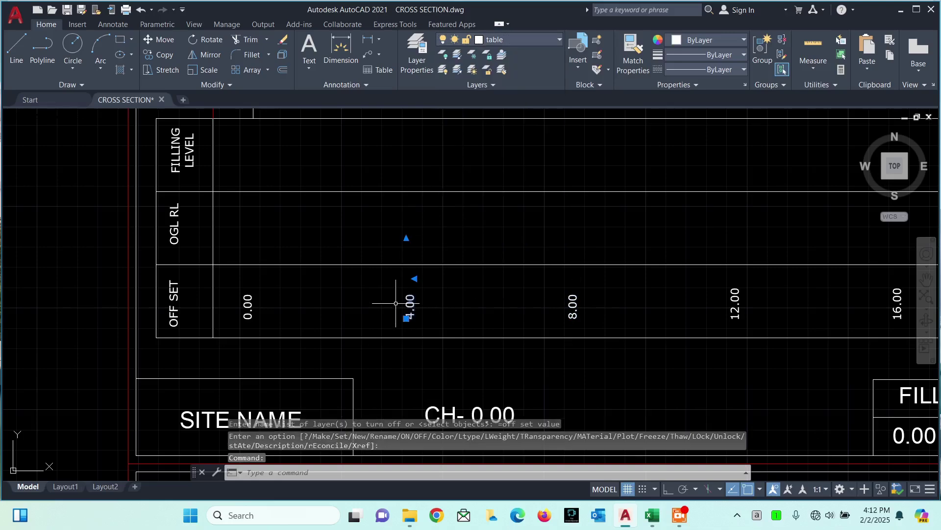
key(Escape)
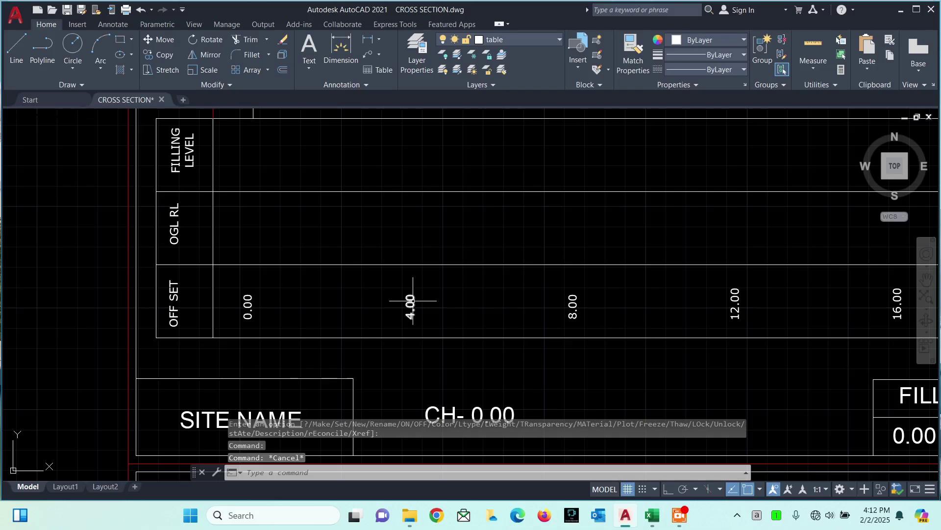
scroll(413, 300, down, 3)
scroll(392, 299, up, 5)
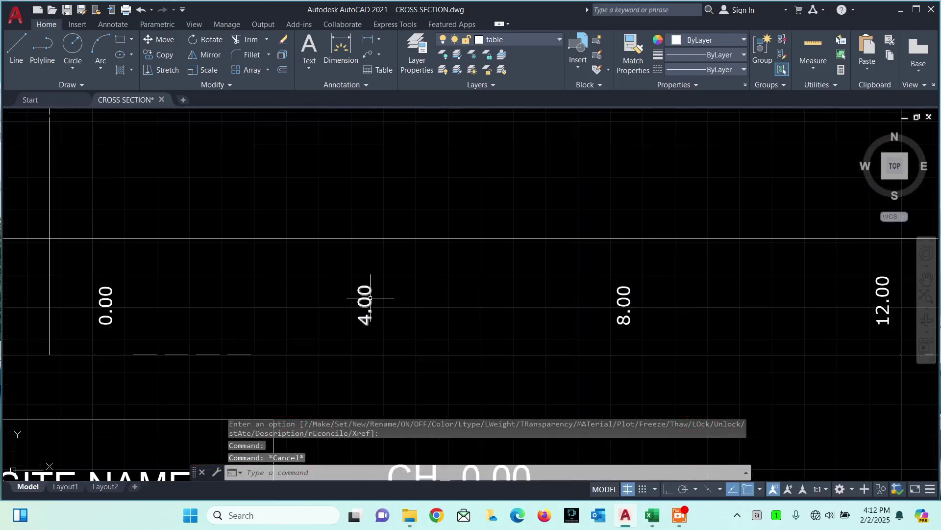
scroll(370, 297, down, 5)
click(370, 297)
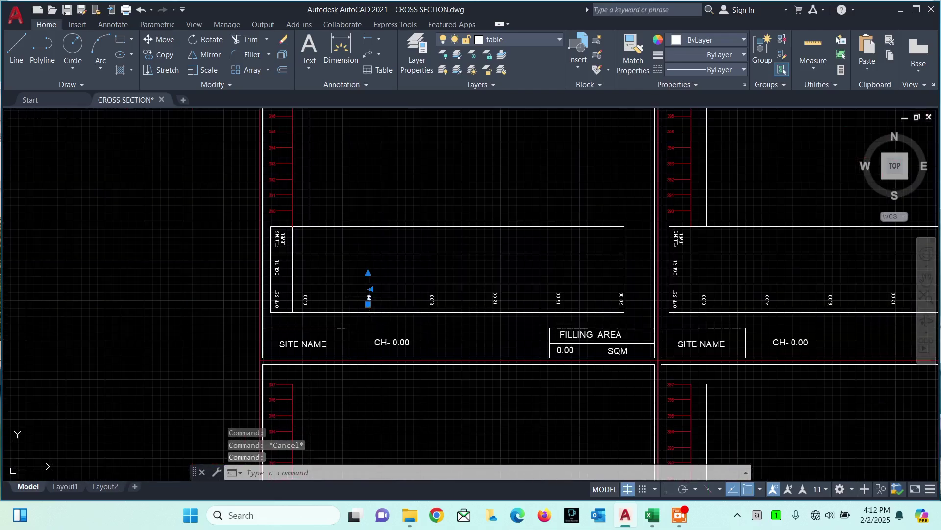
right_click(370, 299)
click(407, 391)
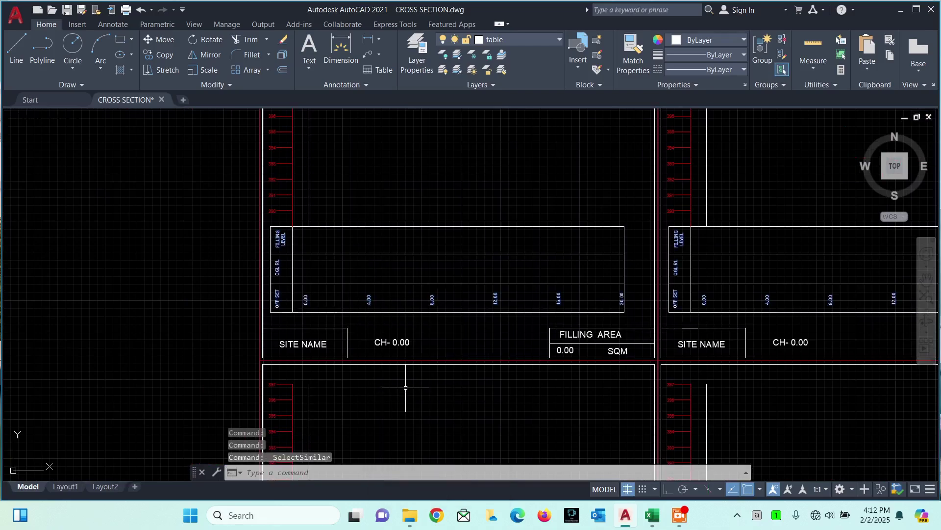
key(Escape)
scroll(343, 299, up, 4)
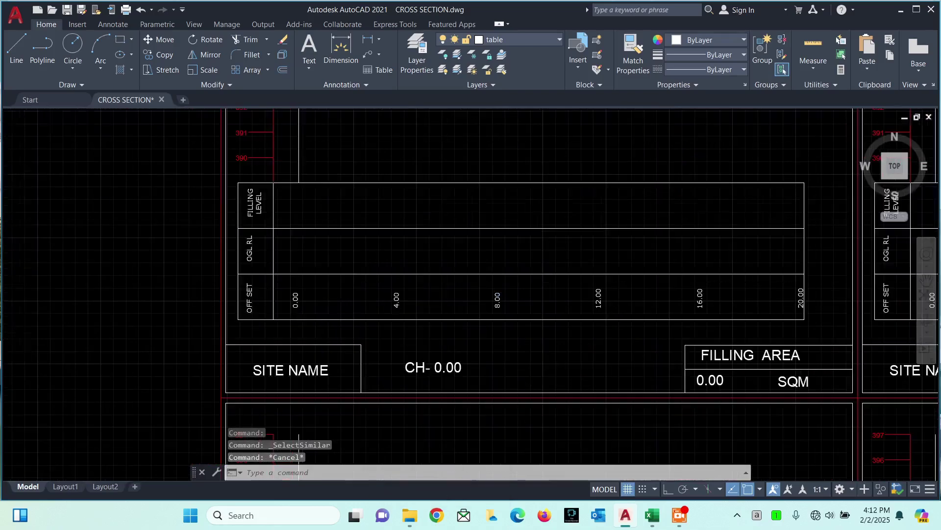
scroll(328, 291, down, 3)
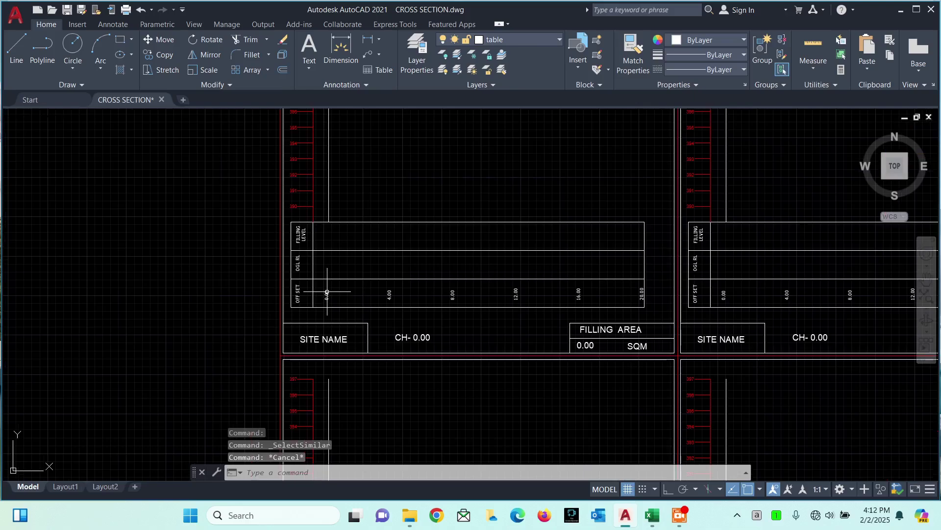
- Turn the "off set value" layer back on
click(327, 291)
click(508, 39)
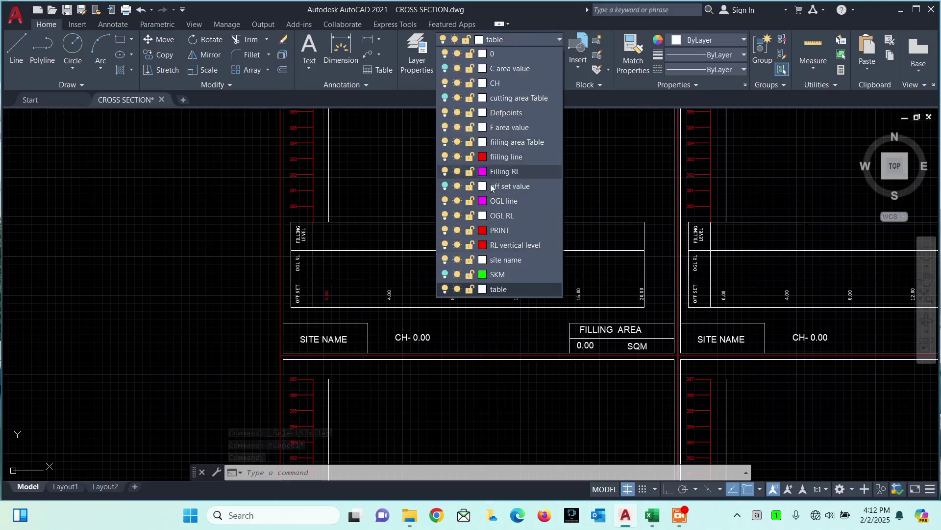
click(446, 186)
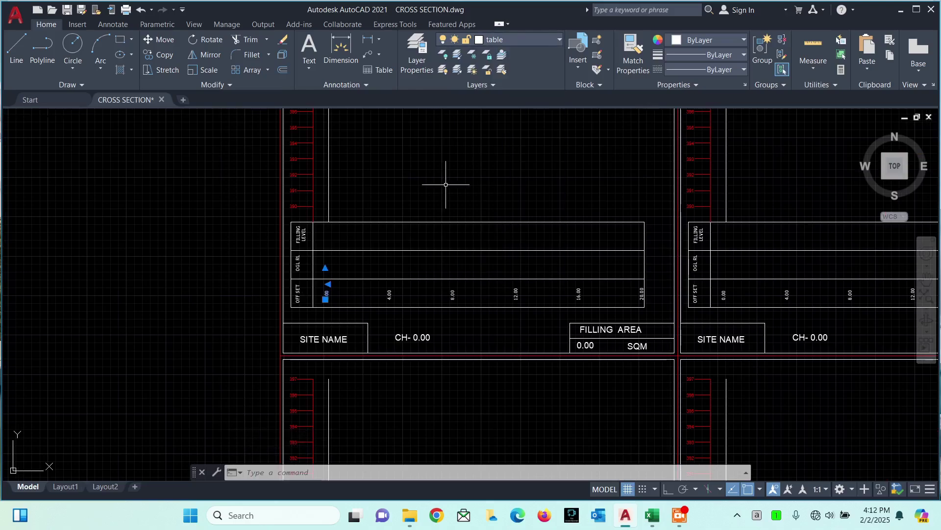
key(Escape)
click(522, 40)
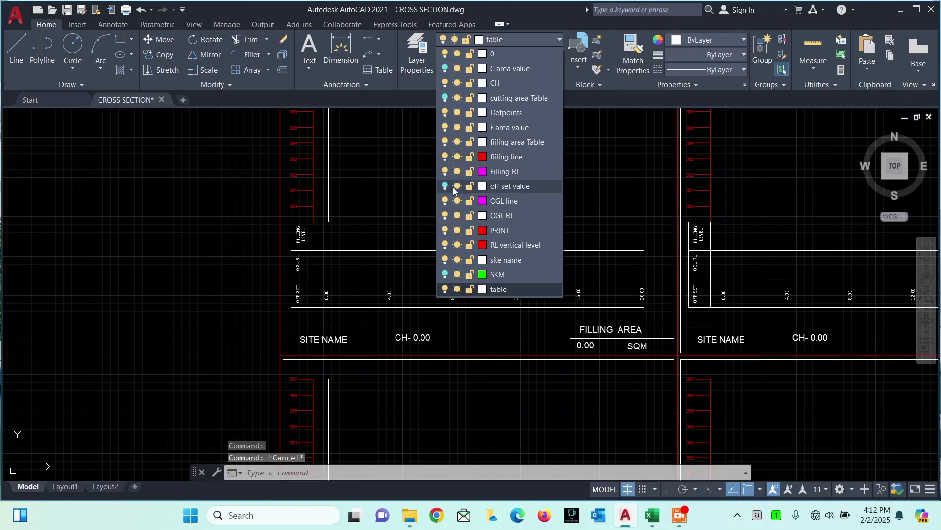
click(445, 184)
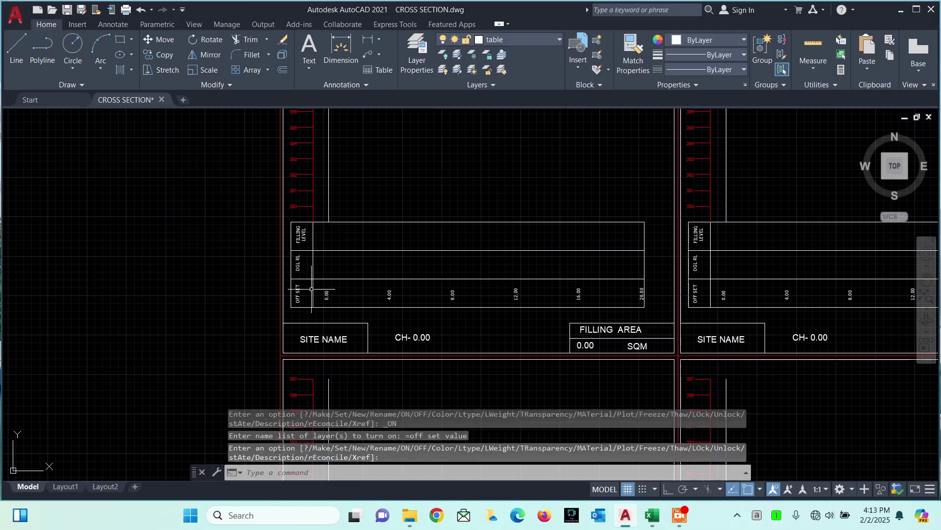
- Move the first sheet's 0.00 offset label to the "off set value" layer and clear the selection
click(326, 298)
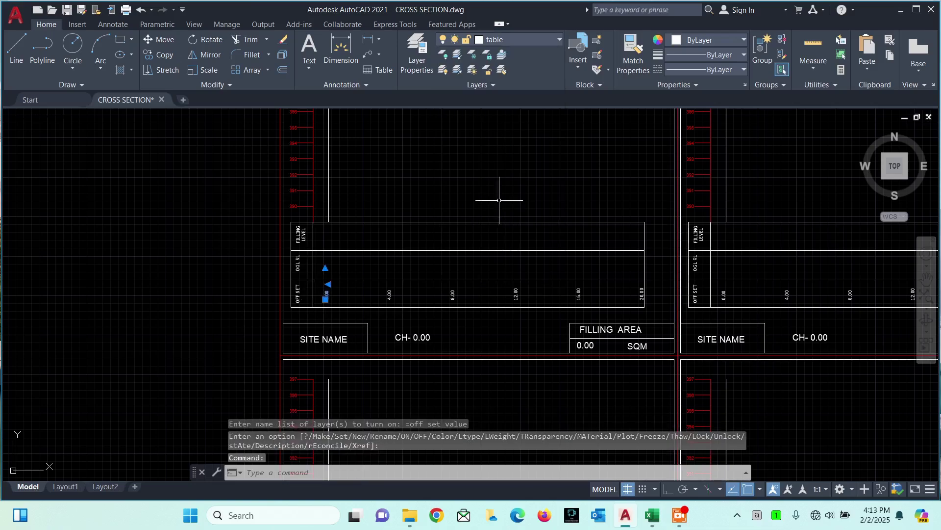
click(523, 39)
click(522, 187)
key(Escape)
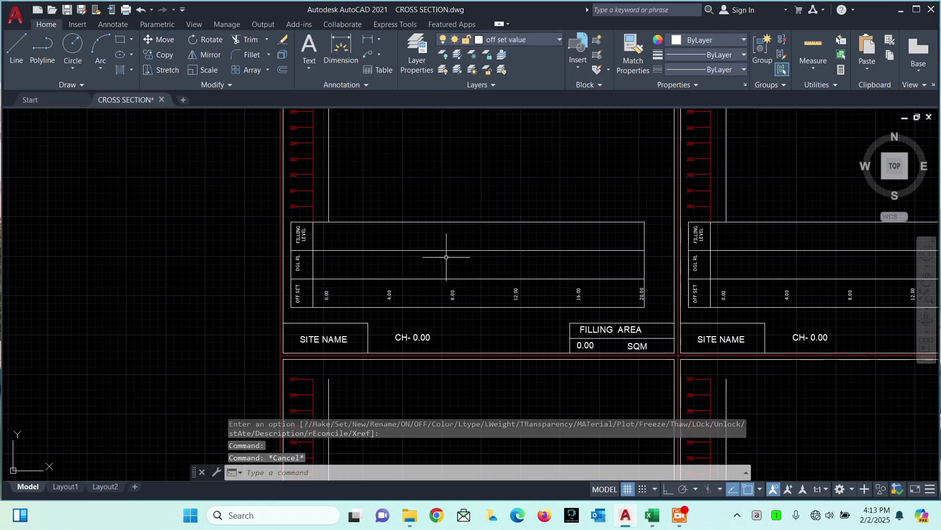
- Match the properties of the 0.00 offset label onto the 4.00, 8.00, 12.00, 16.00 and 20.00 labels of the first sheet
click(631, 65)
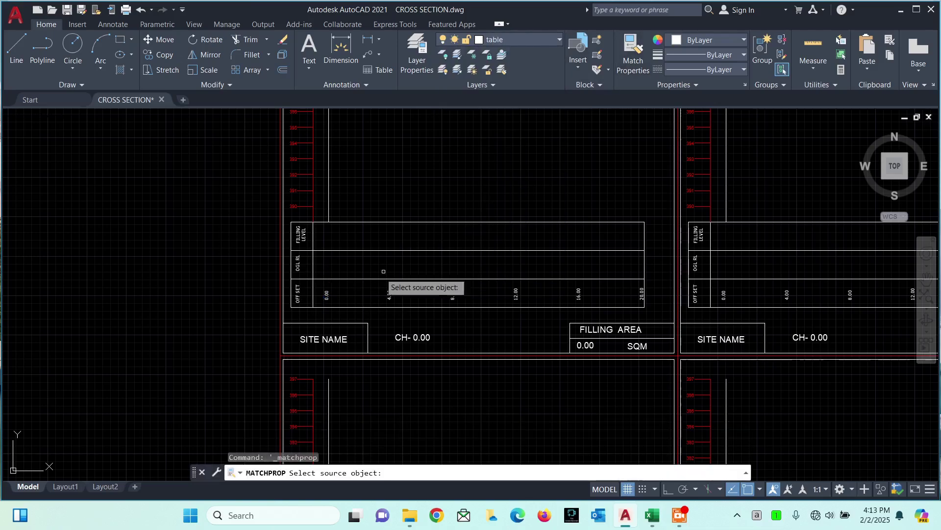
click(331, 296)
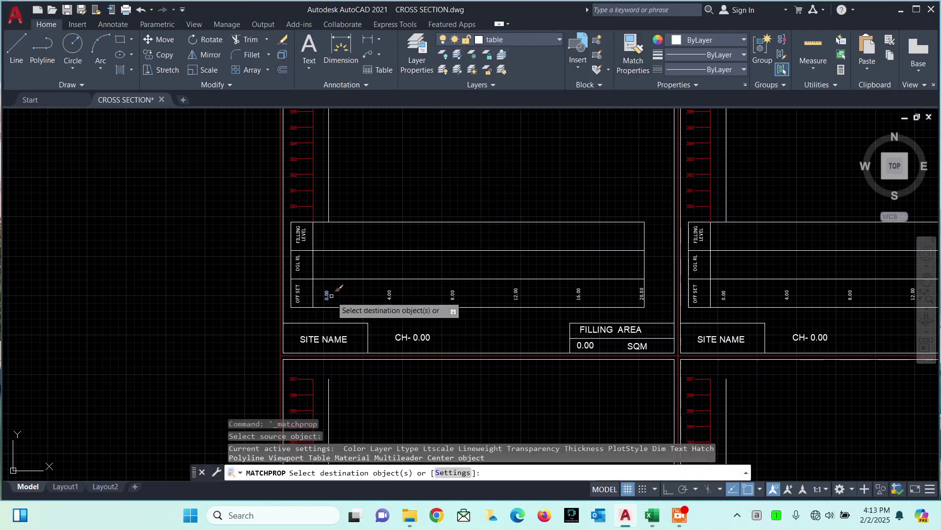
click(387, 292)
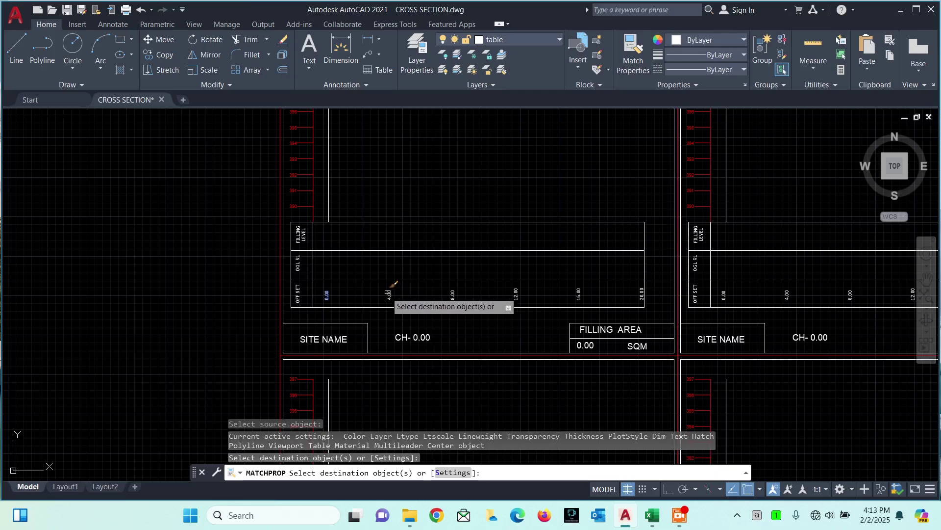
click(451, 294)
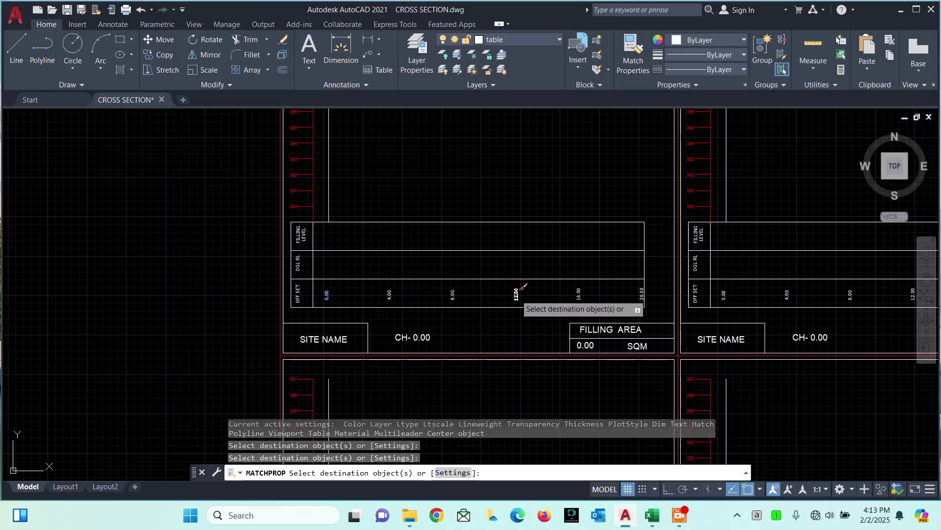
click(514, 294)
click(577, 292)
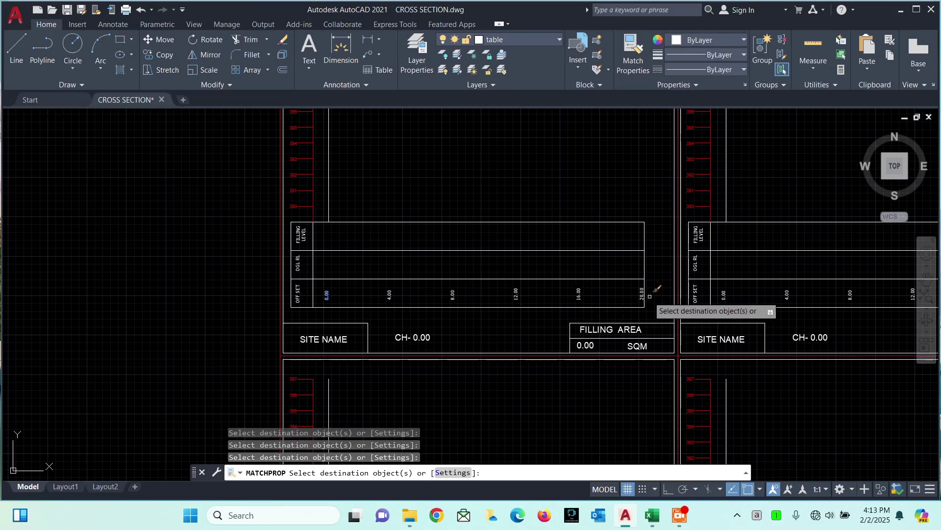
key(Escape)
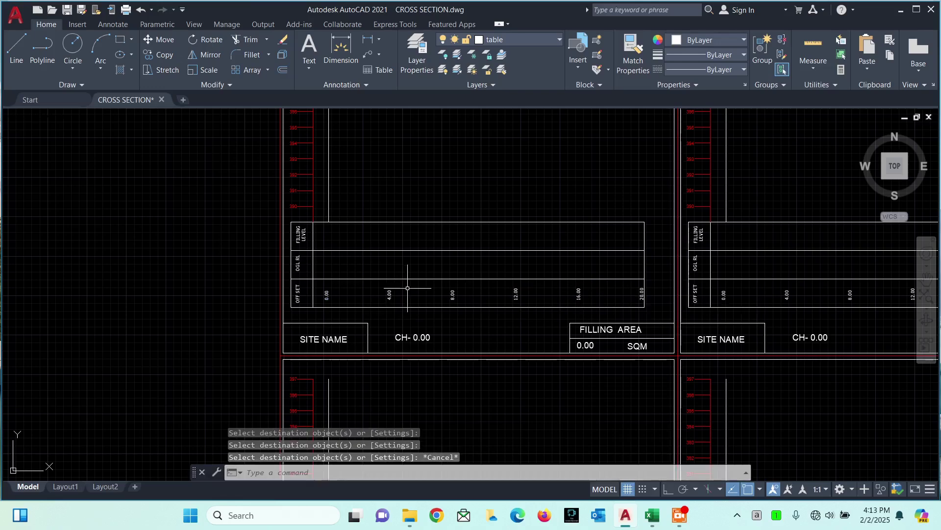
- Check the layer of the 4.00 offset label, then test the "off set value" layer by turning it off and on again
click(392, 297)
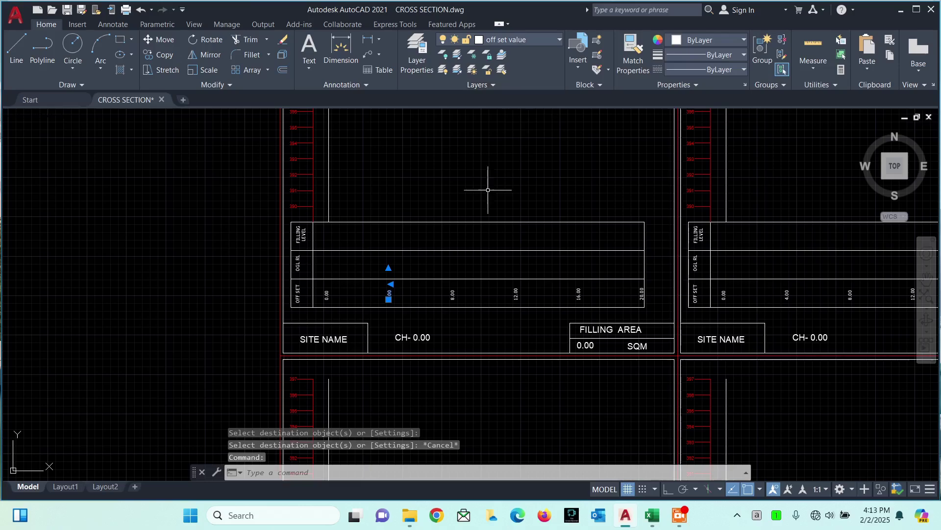
key(Escape)
click(539, 37)
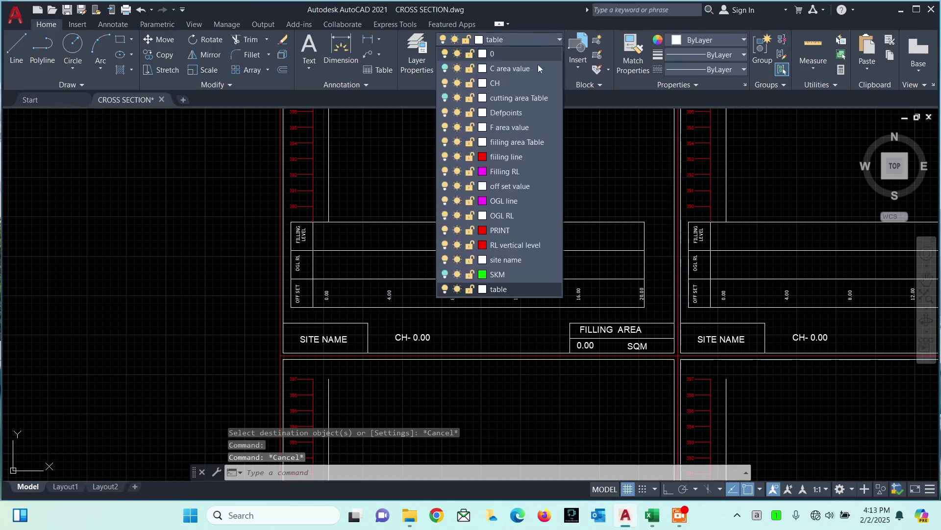
click(444, 186)
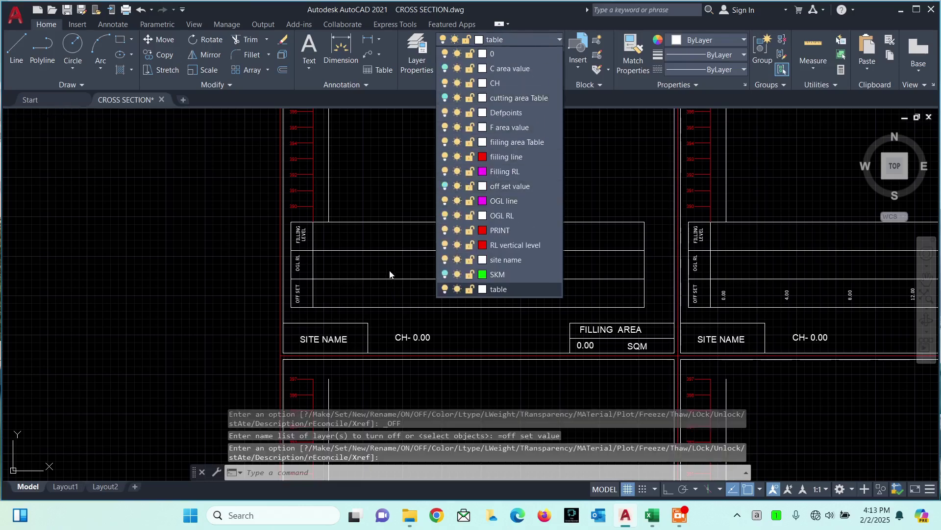
click(543, 41)
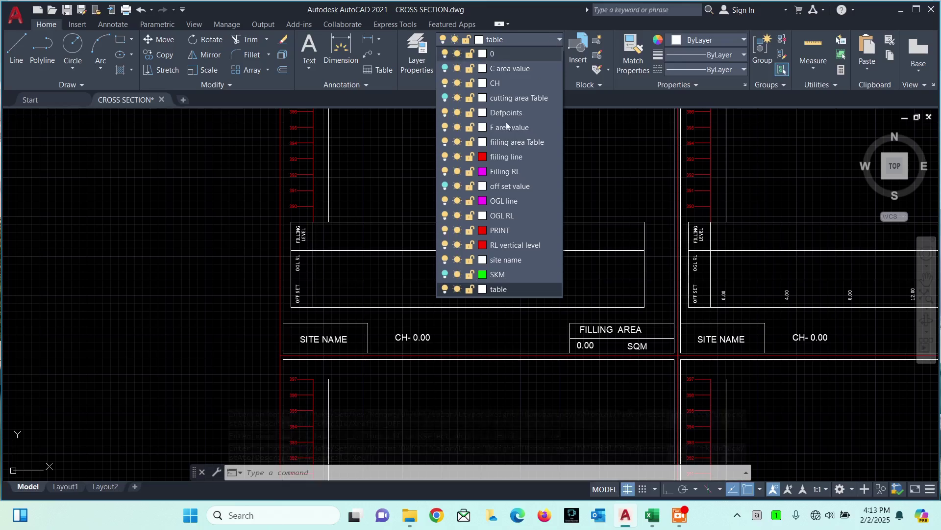
click(445, 186)
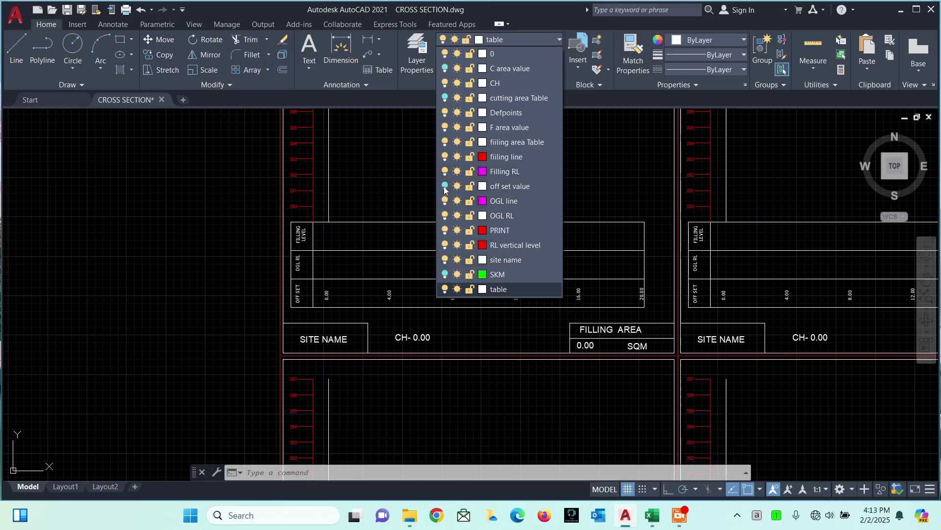
click(346, 310)
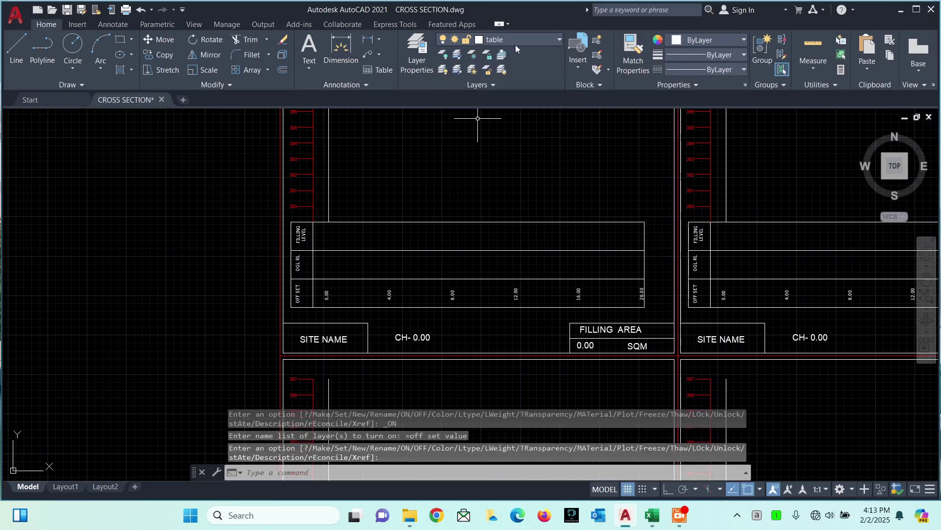
- Turn the SKM layer back on to show the green grid lines
click(516, 41)
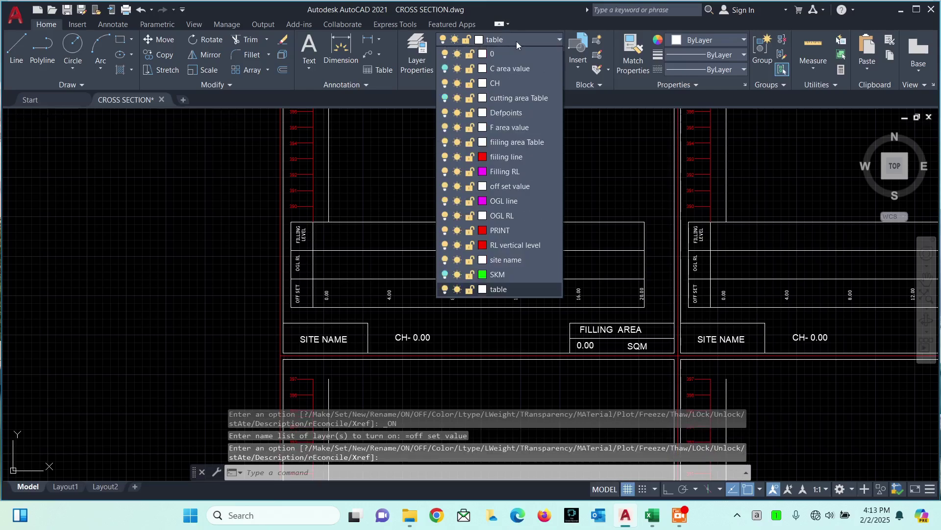
click(444, 274)
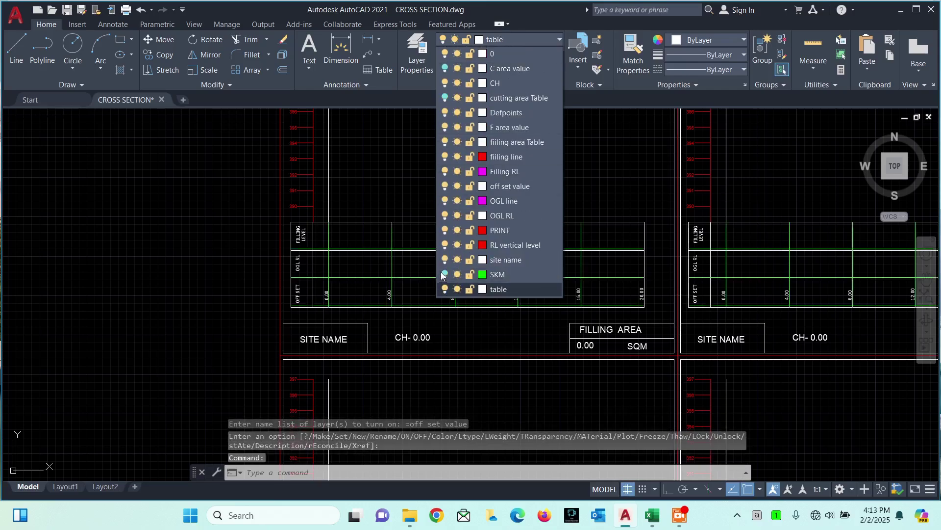
click(364, 255)
- Examine the level tables, green grid lines and labels across the grid of copied cross-section sheets
scroll(364, 255, down, 4)
middle_drag(351, 254, 370, 258)
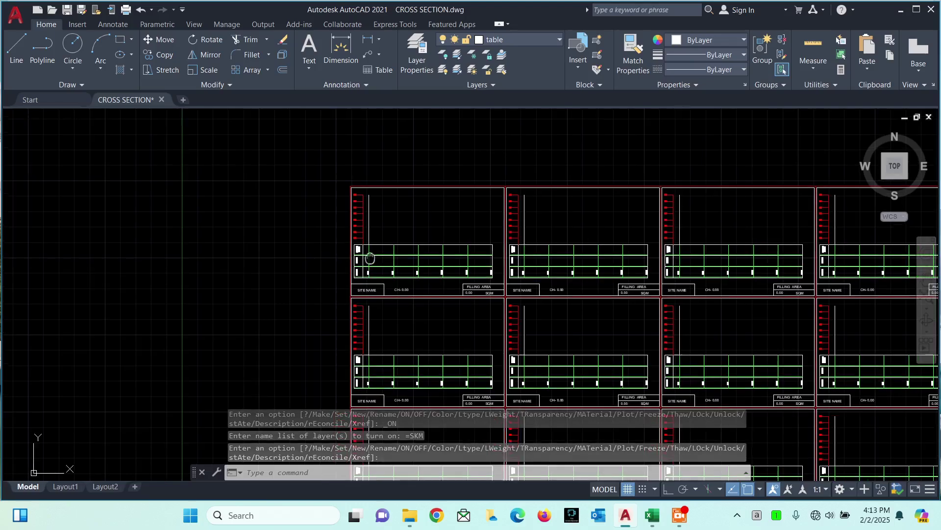
scroll(370, 258, up, 6)
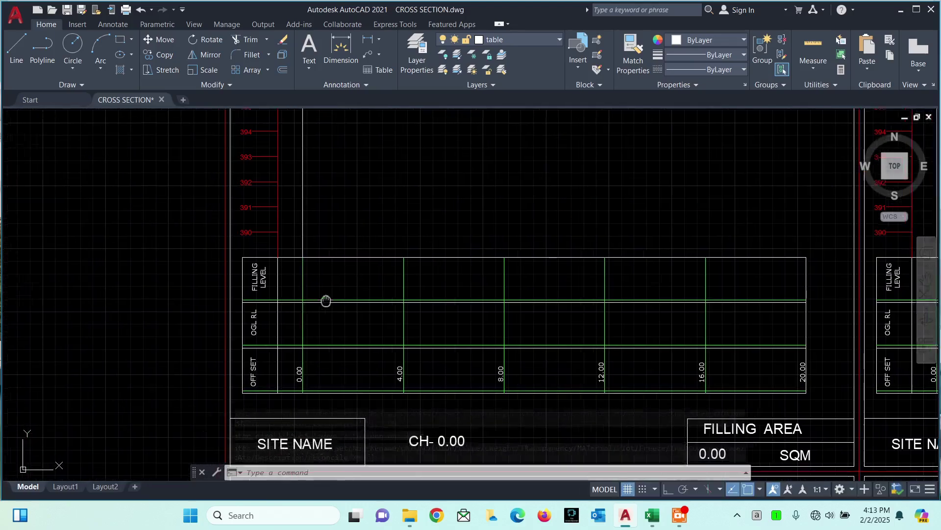
middle_drag(326, 300, 364, 298)
scroll(532, 216, down, 6)
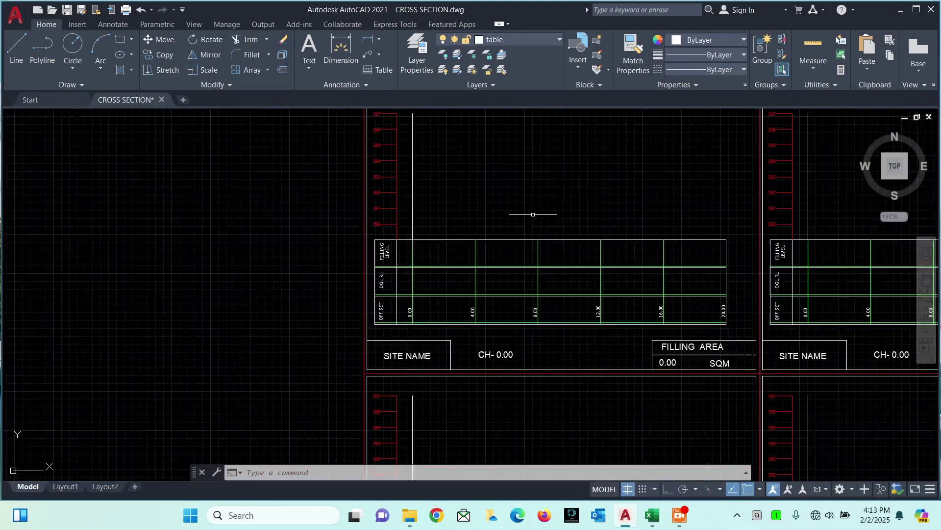
scroll(435, 237, up, 6)
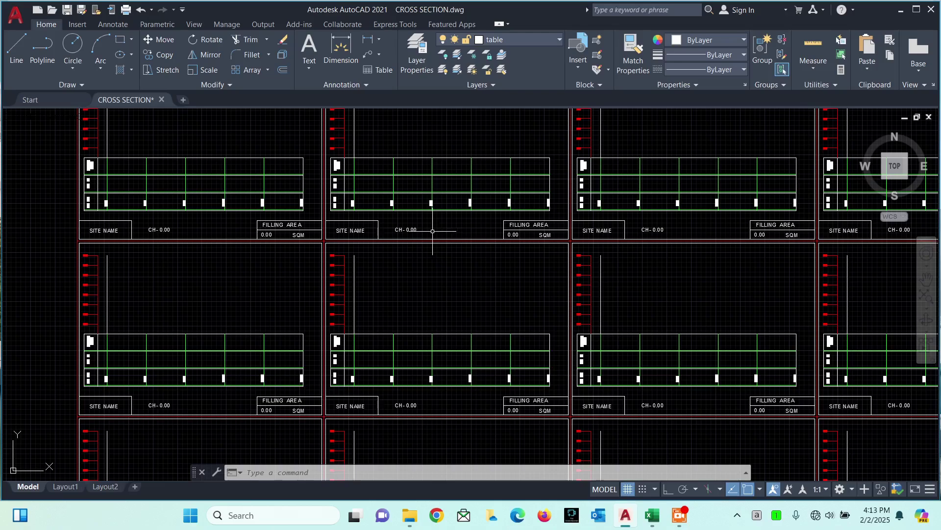
scroll(433, 231, down, 5)
middle_drag(440, 258, 418, 276)
scroll(418, 277, up, 4)
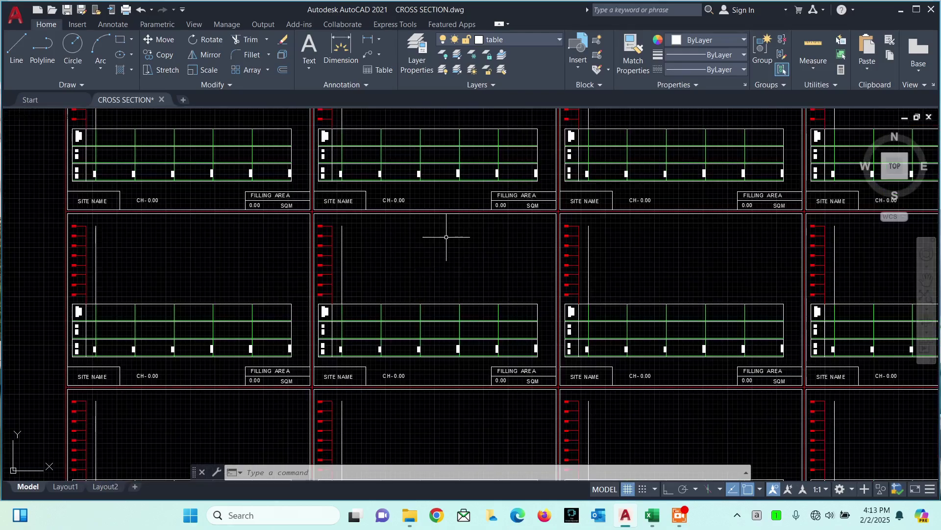
scroll(447, 237, down, 2)
middle_drag(431, 238, 444, 253)
scroll(444, 253, up, 4)
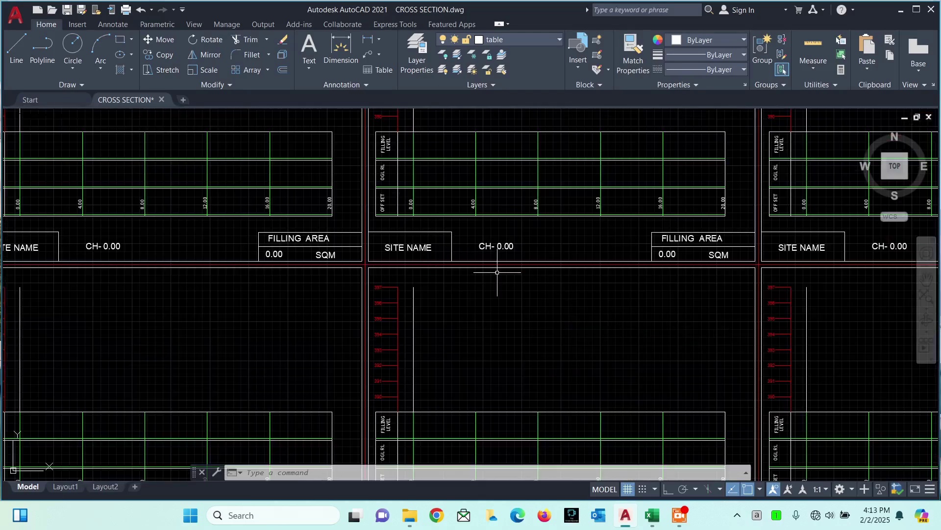
scroll(436, 248, down, 4)
middle_drag(554, 294, 421, 255)
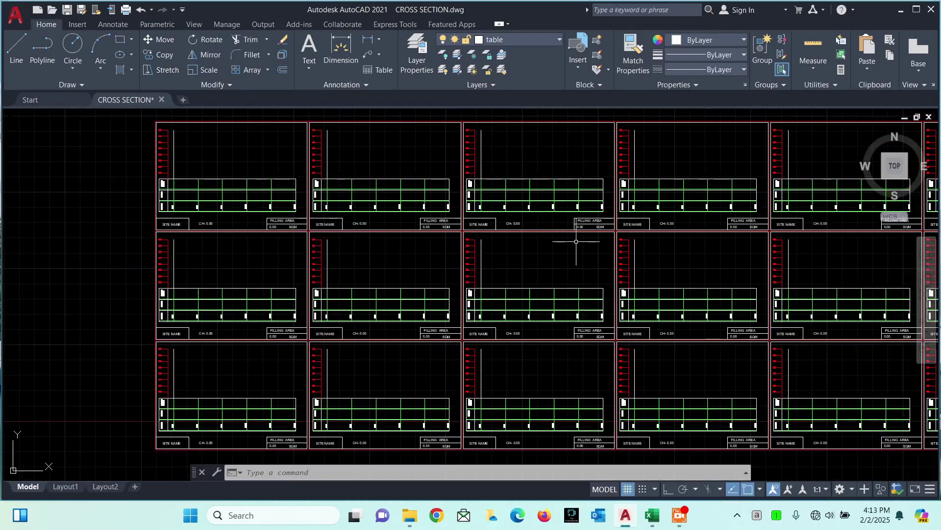